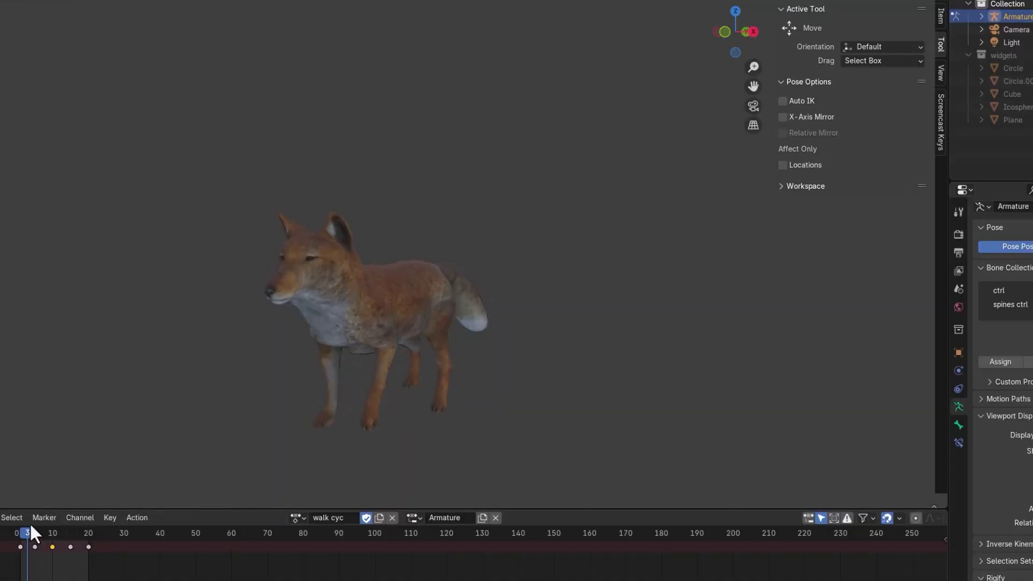
Scrub and play back the fox's walk cycle, viewing it from different angles
drag(24, 534, 41, 533)
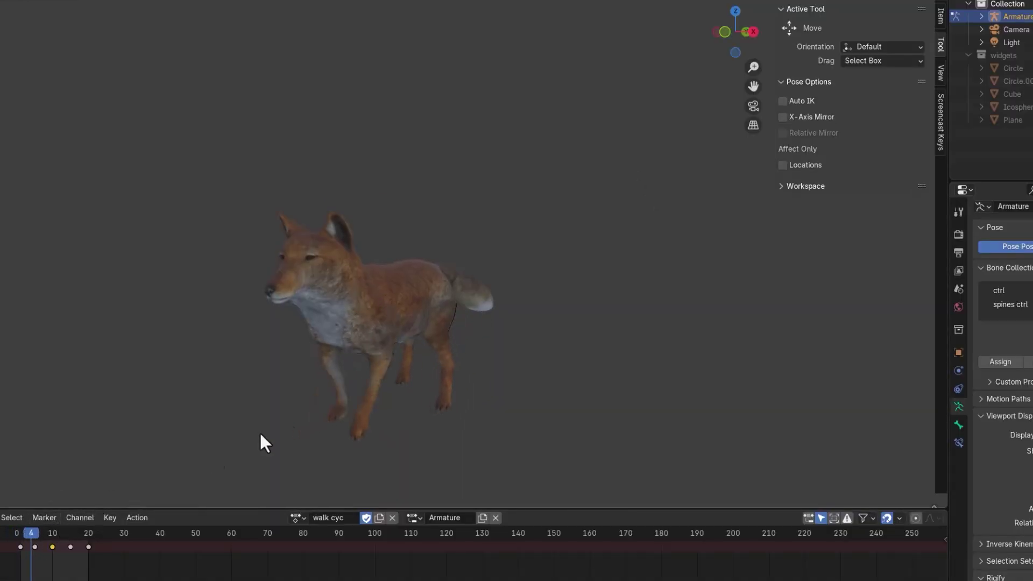
key(space)
middle_drag(629, 322, 224, 321)
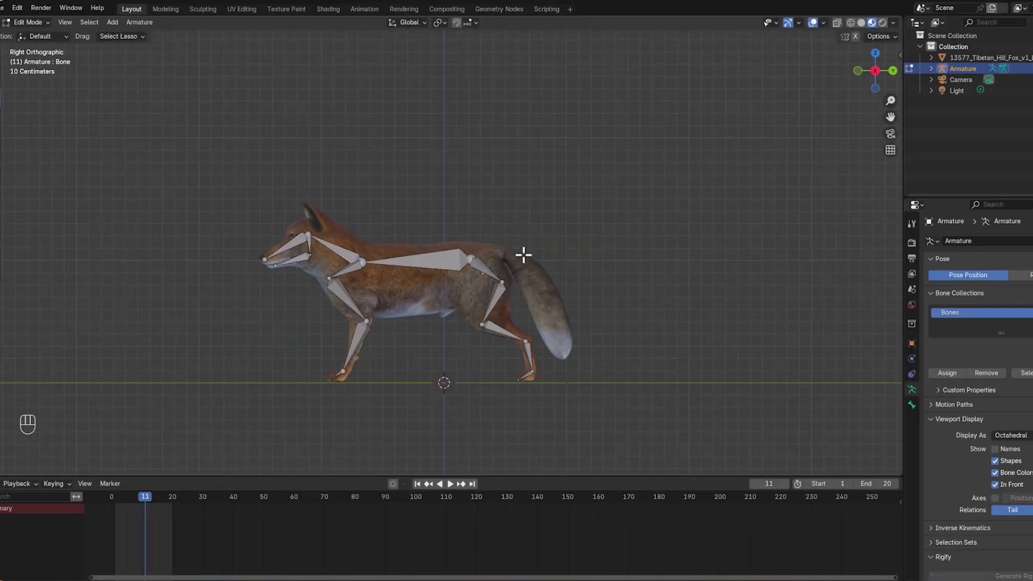
Extrude another tail bone along the fox's tail and check the chain's alignment from above
key(e)
click(560, 294)
key(KP_7)
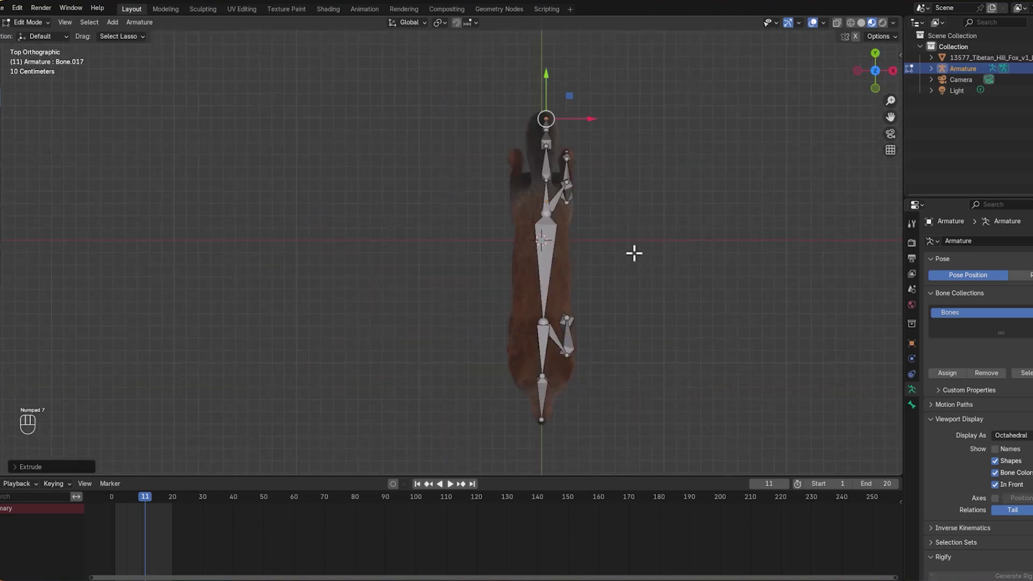
key(KP_3)
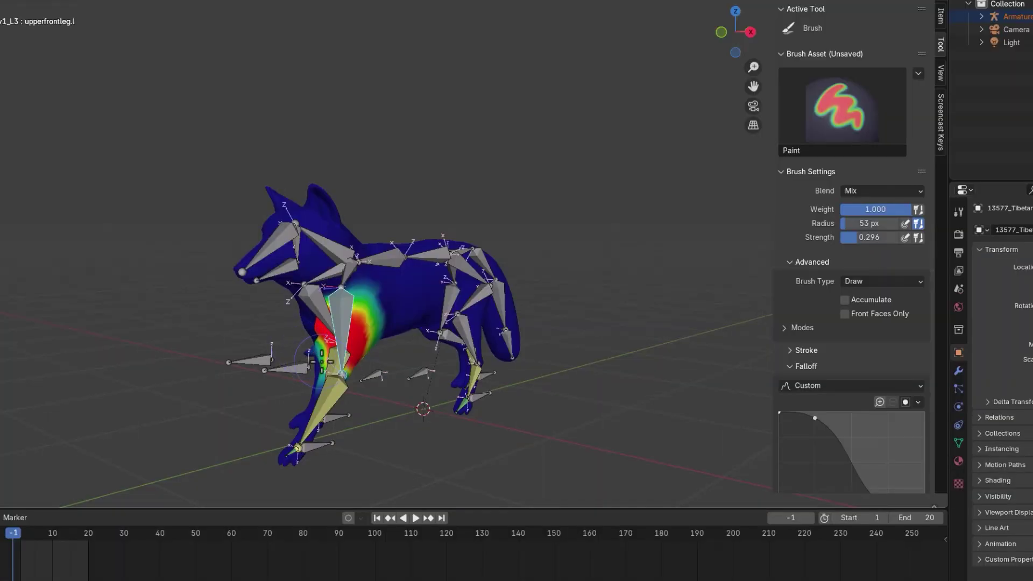
Move the selected hip control bone of the fox rig downward in the pose
key(KP_3)
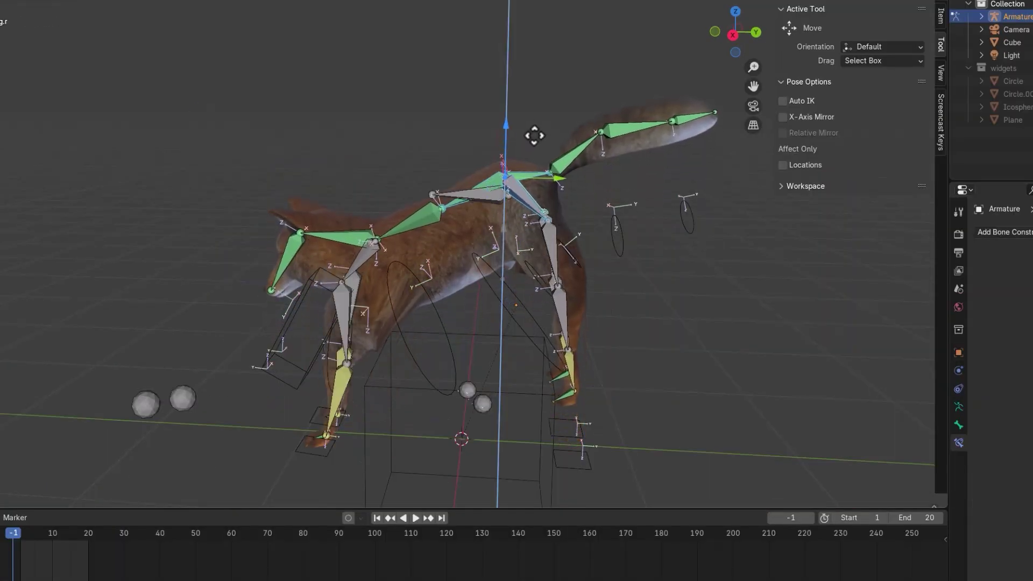
drag(535, 135, 560, 237)
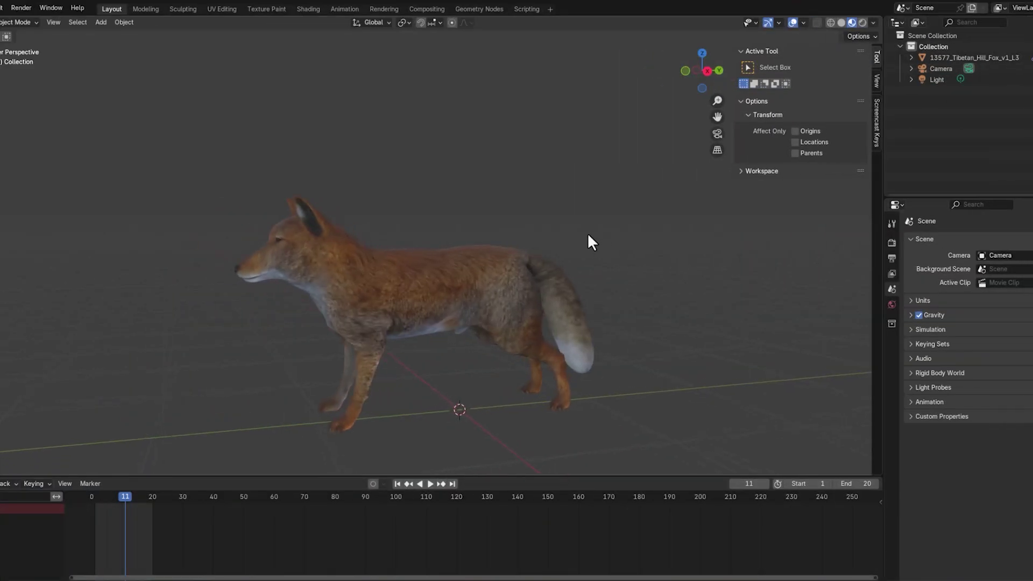
Enable the Screencast Keys display and hide the viewport sidebar
mouse_move(588, 232)
middle_down()
mouse_move(615, 233)
mouse_move(557, 231)
mouse_move(622, 231)
mouse_move(547, 240)
mouse_move(619, 233)
mouse_move(579, 232)
middle_up()
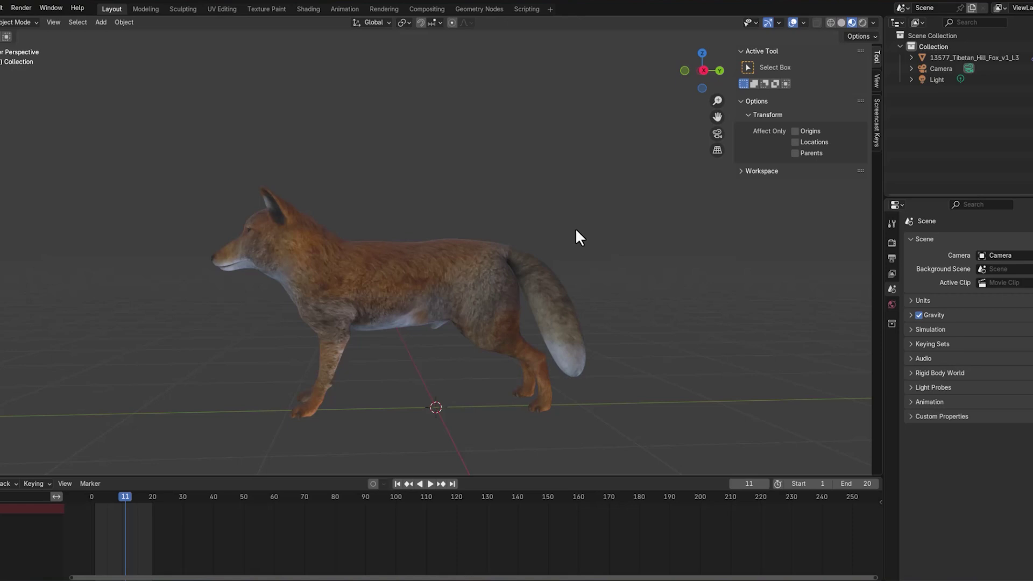
click(878, 128)
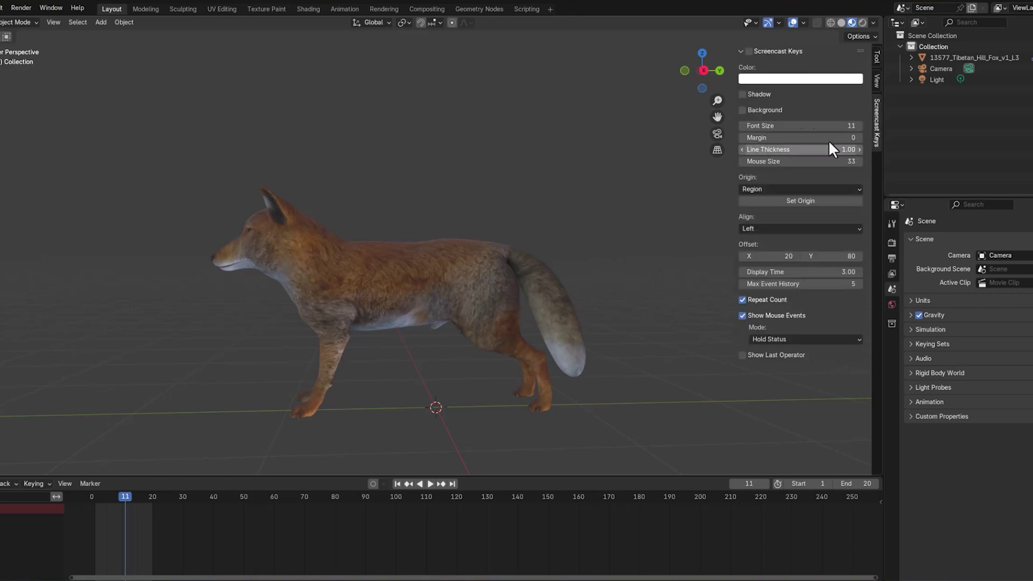
click(748, 51)
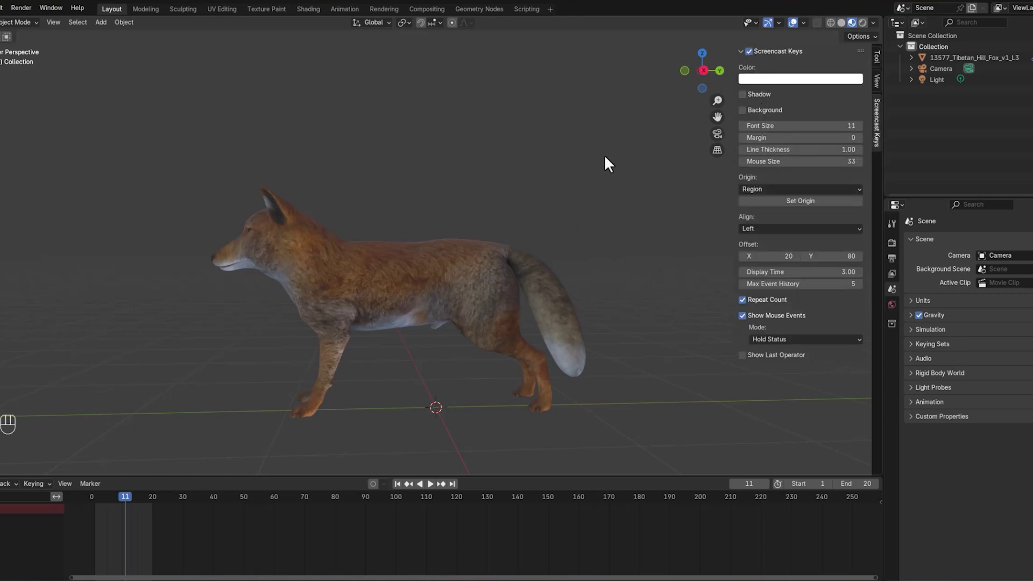
key(n)
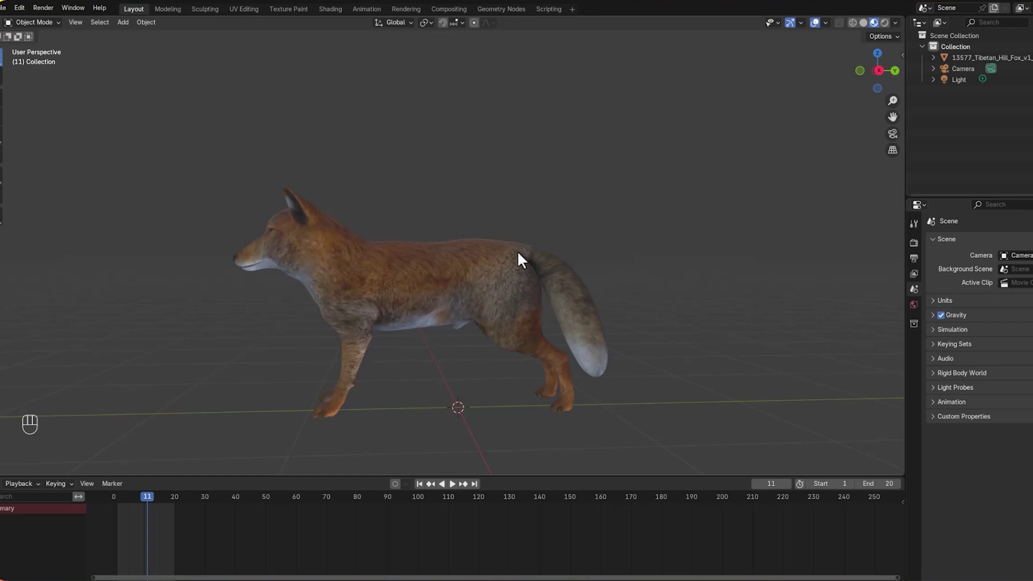
Add a single-bone armature at the 3D cursor and rotate it 90 degrees about the X axis
key(shift)
key(shift+a)
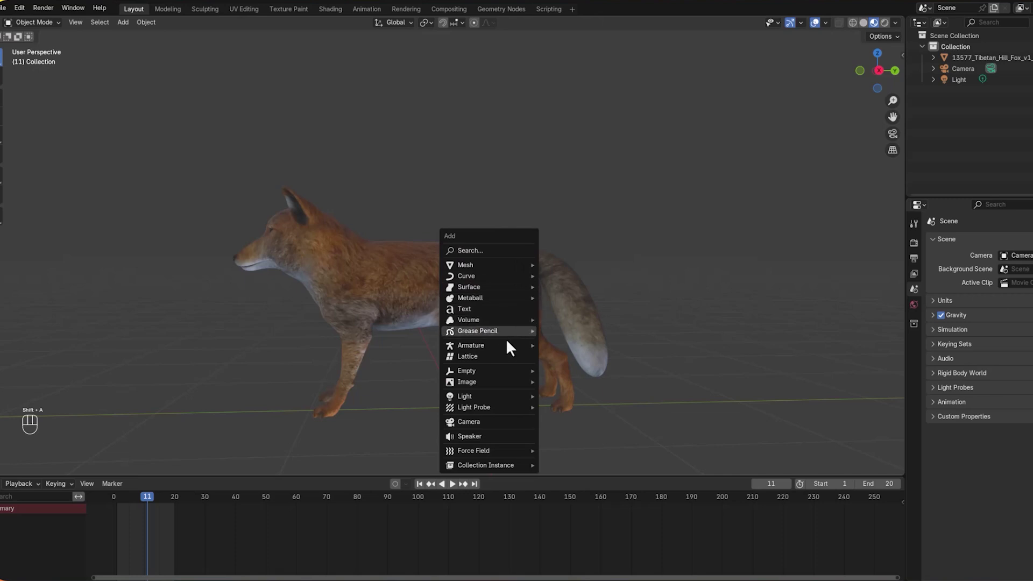
mouse_move(512, 347)
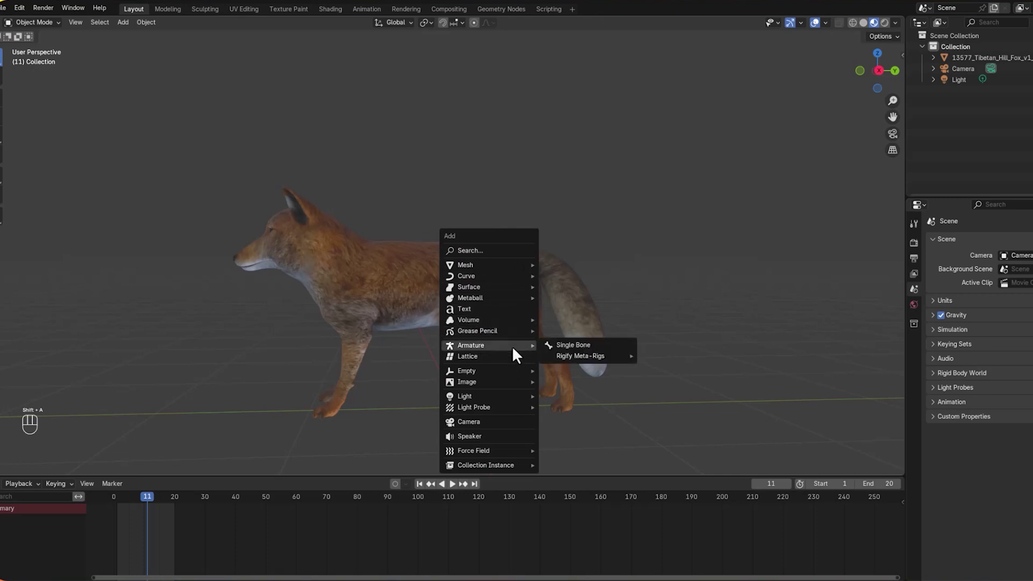
click(557, 344)
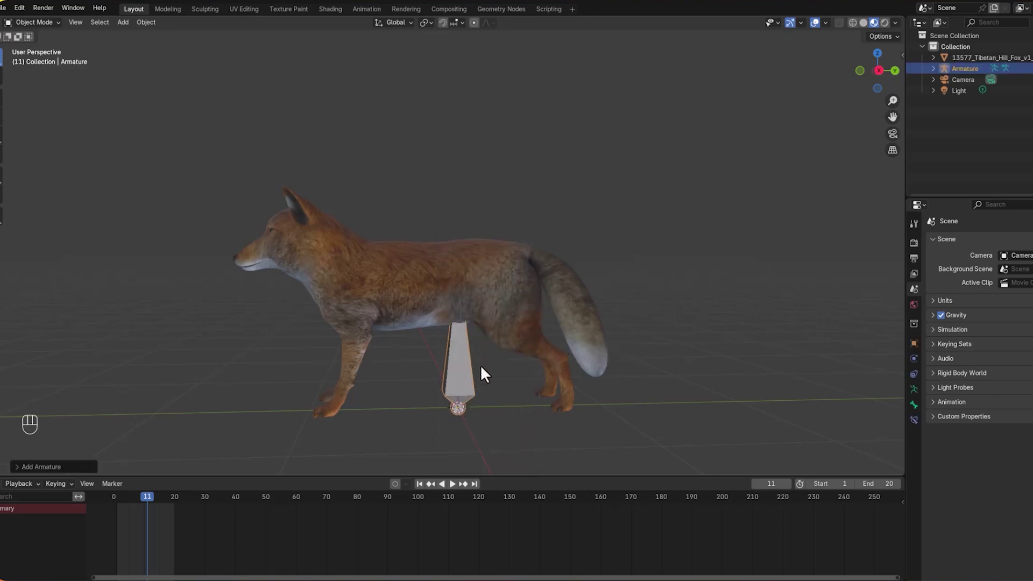
text(rx)
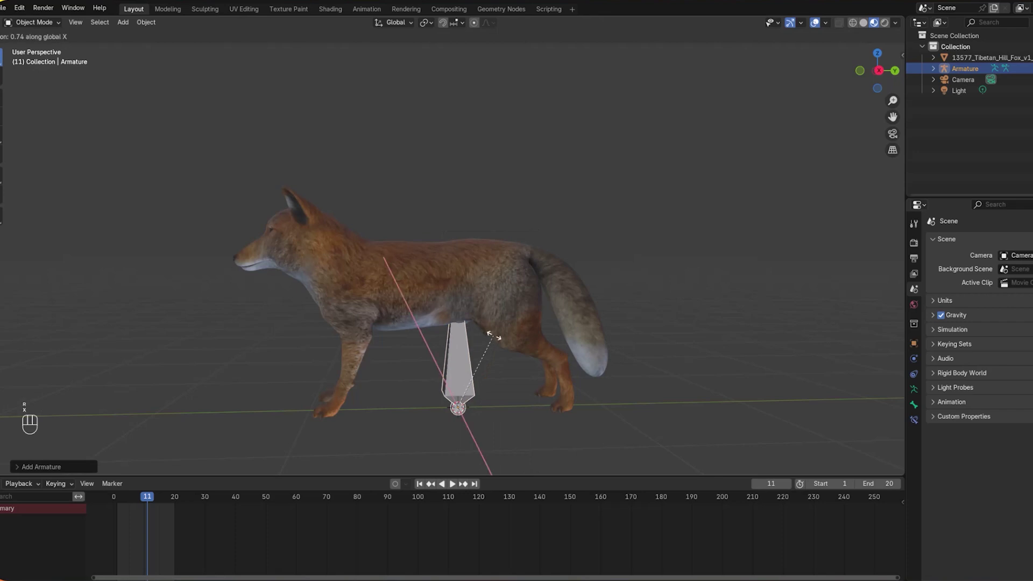
text(90)
key(Return)
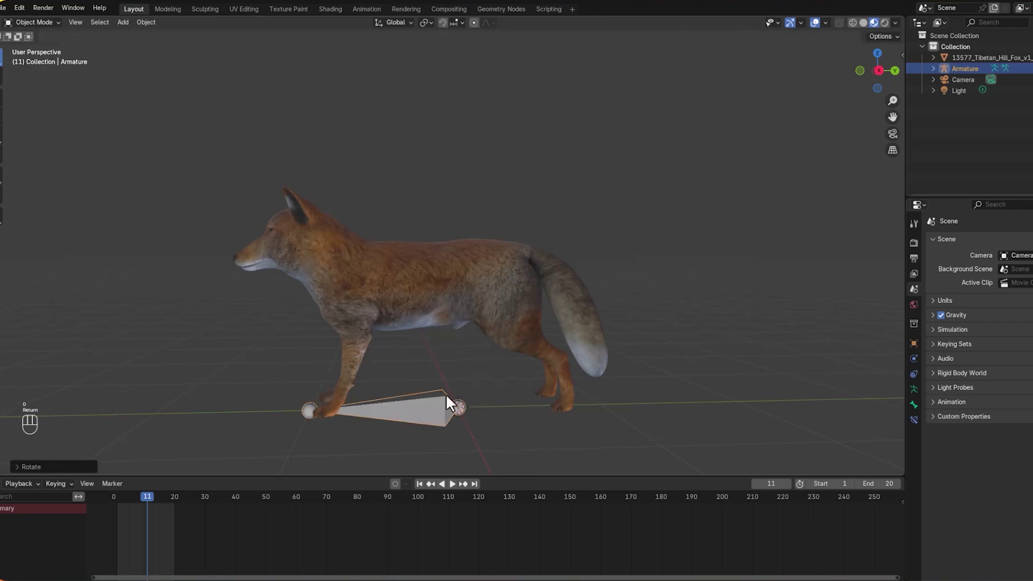
Move the armature up into the fox's torso and set it to display in front of the mesh
key(g)
click(494, 265)
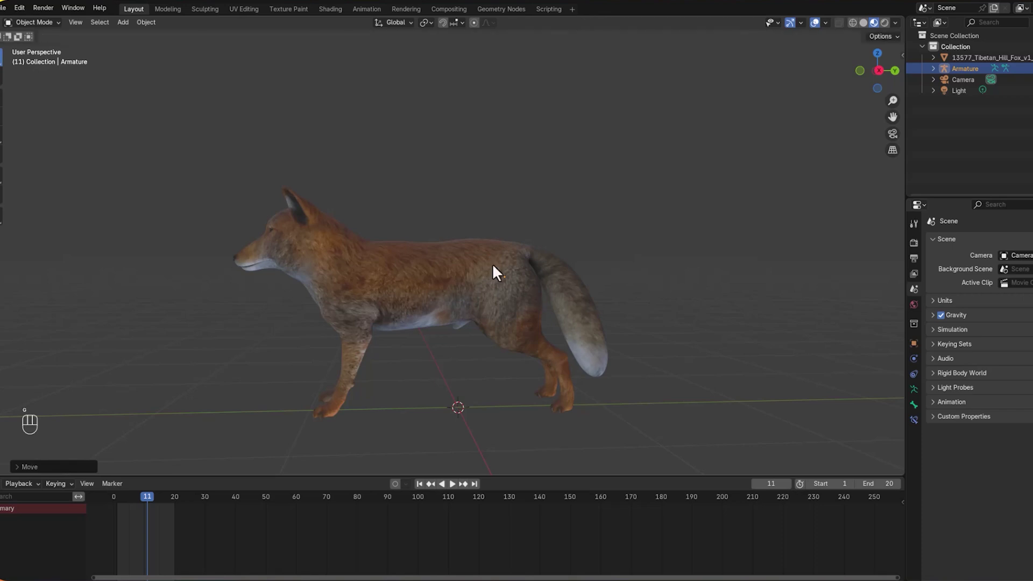
middle_drag(607, 251, 581, 260)
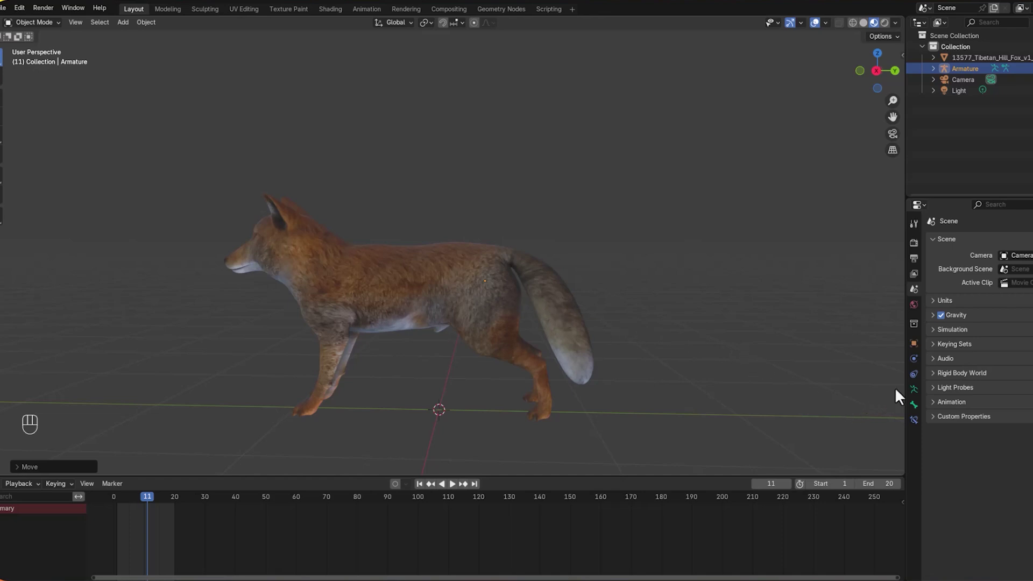
click(914, 391)
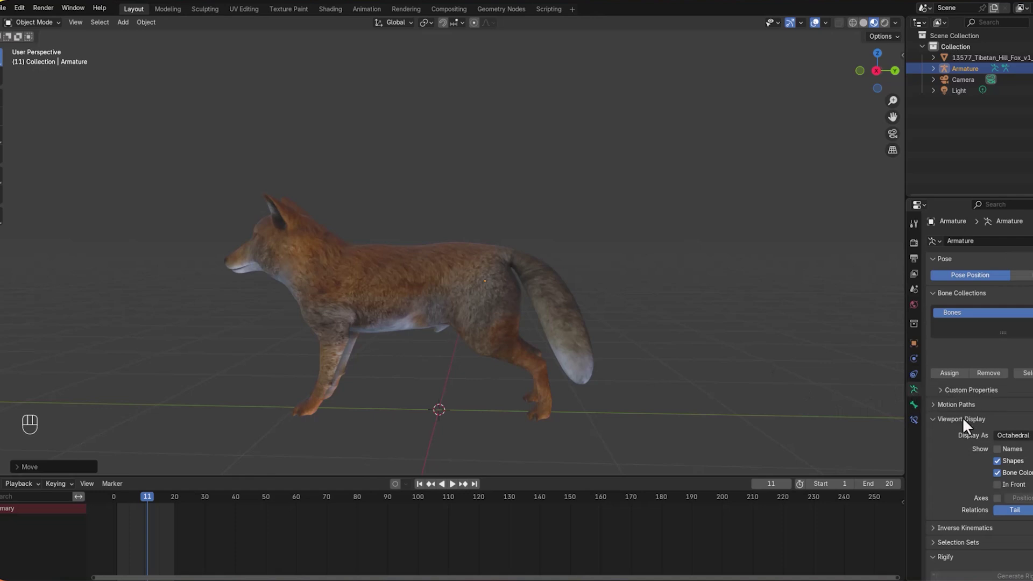
click(998, 485)
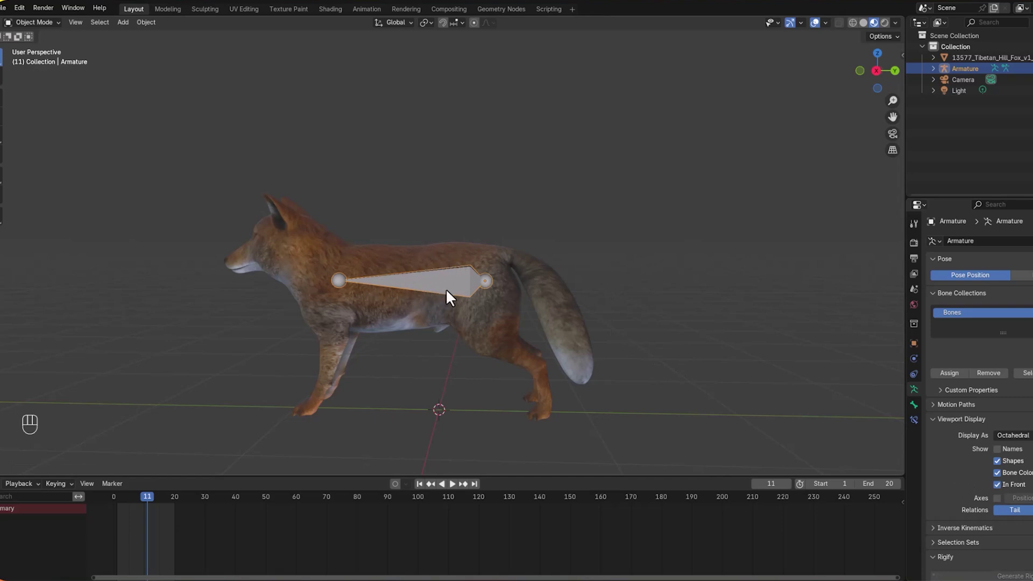
Switch the armature to Edit Mode and raise the front end of the spine bone slightly at the shoulders
click(43, 20)
click(40, 44)
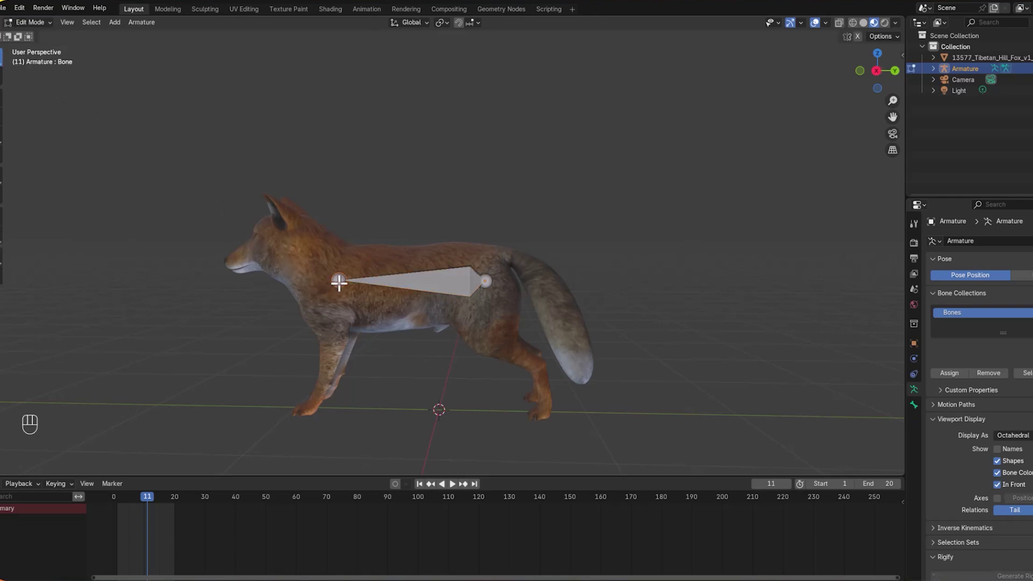
key(g)
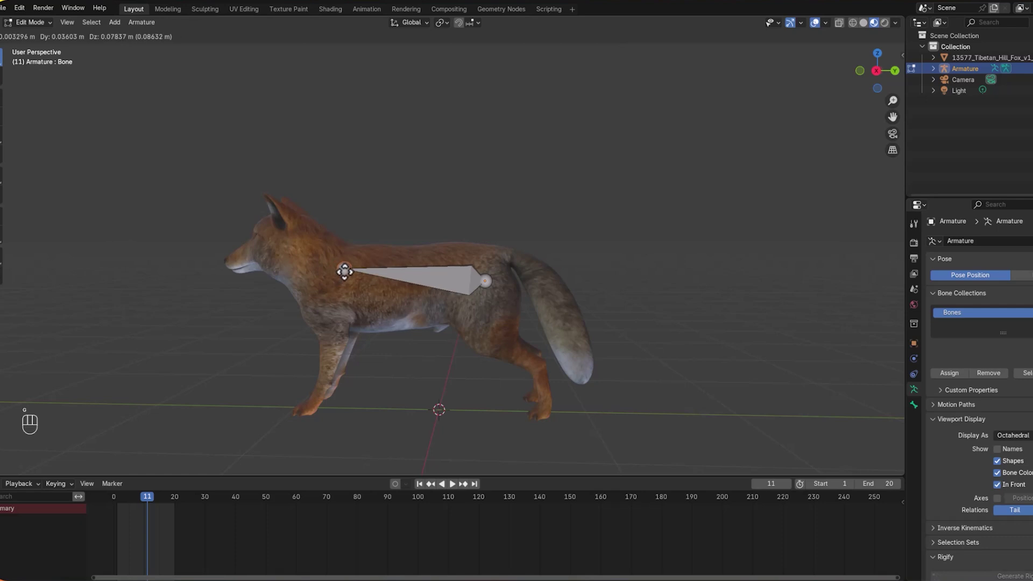
click(342, 271)
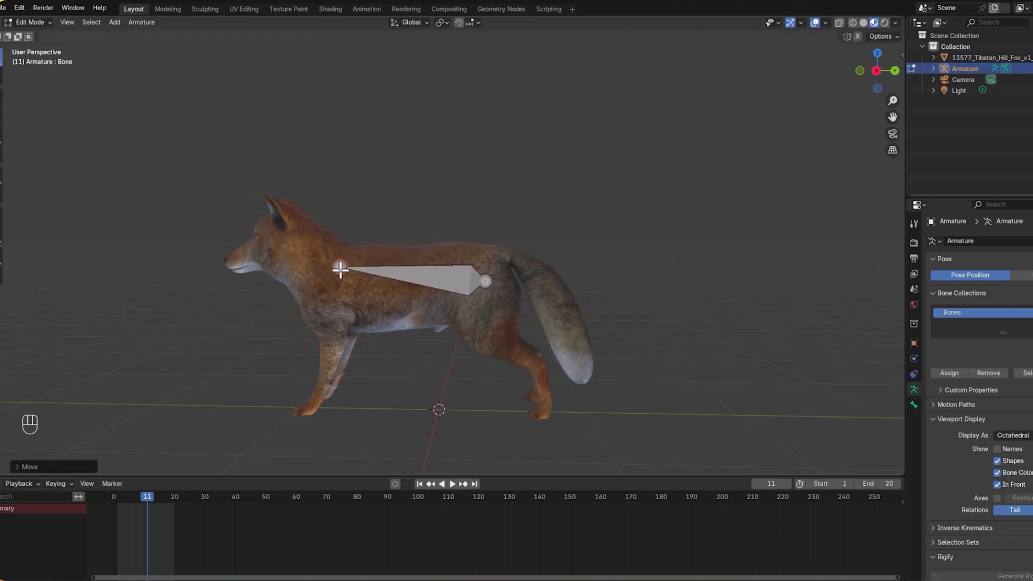
Extrude a neck bone from the shoulders to the base of the ear and a head bone on to the nose tip
key(e)
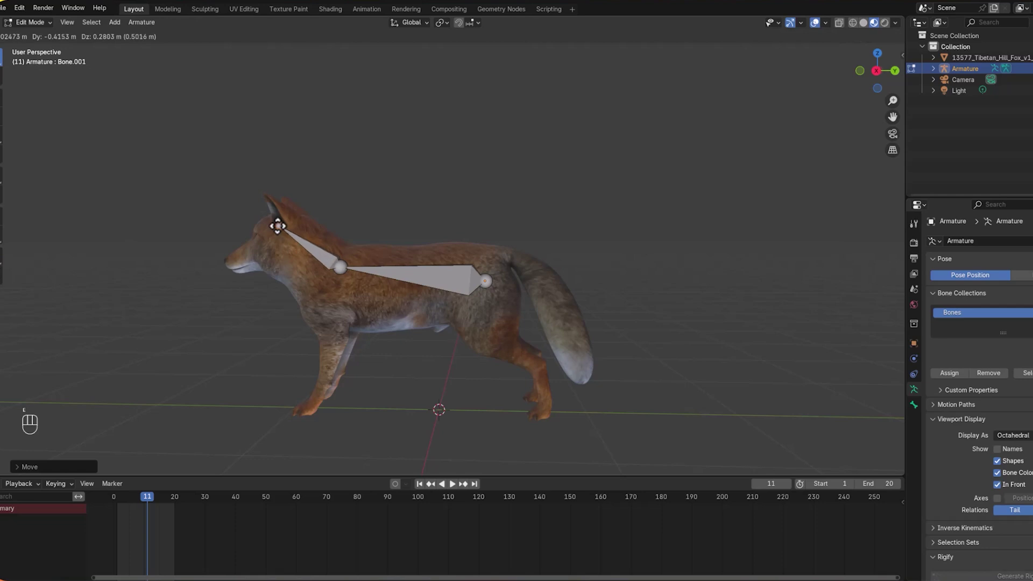
click(277, 235)
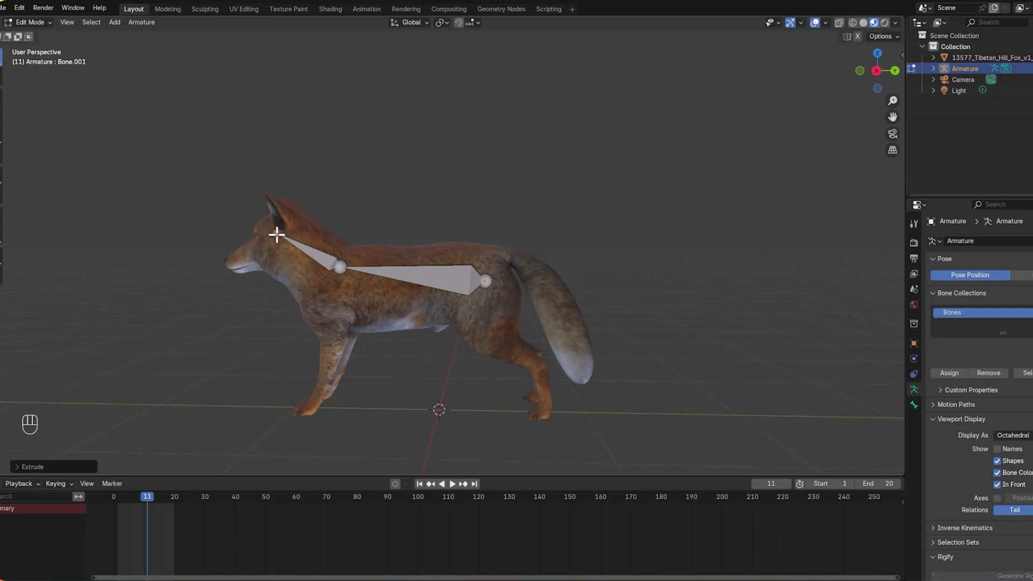
key(e)
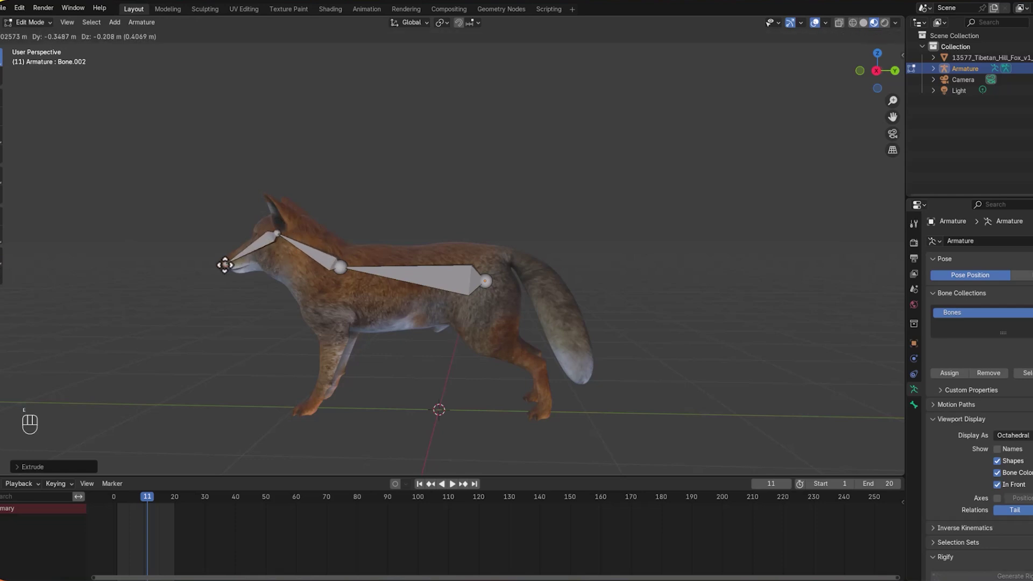
click(225, 264)
Extrude a short bone down from the head joint and a lower jaw bone forward to the chin
click(284, 245)
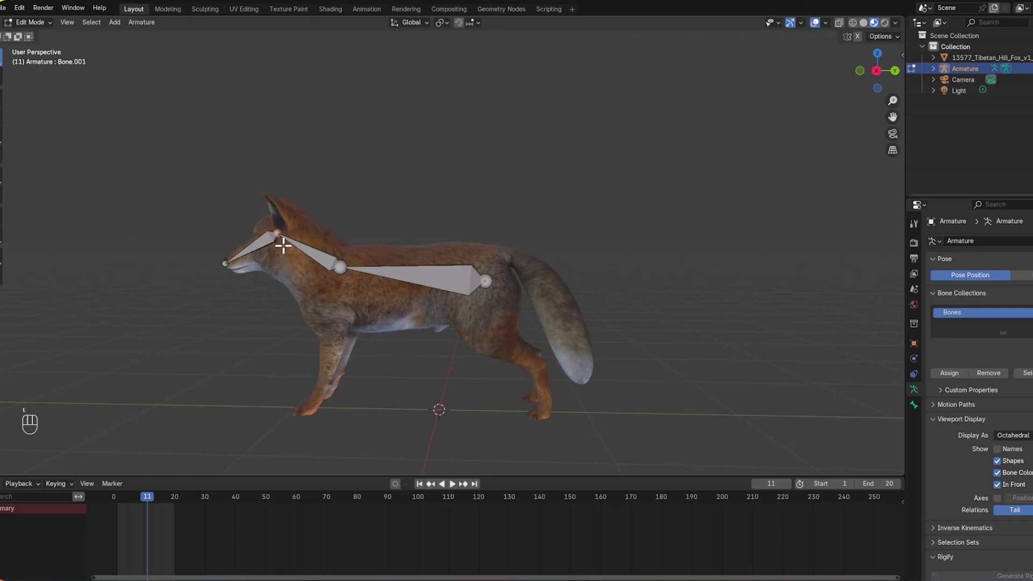
key(e)
click(283, 276)
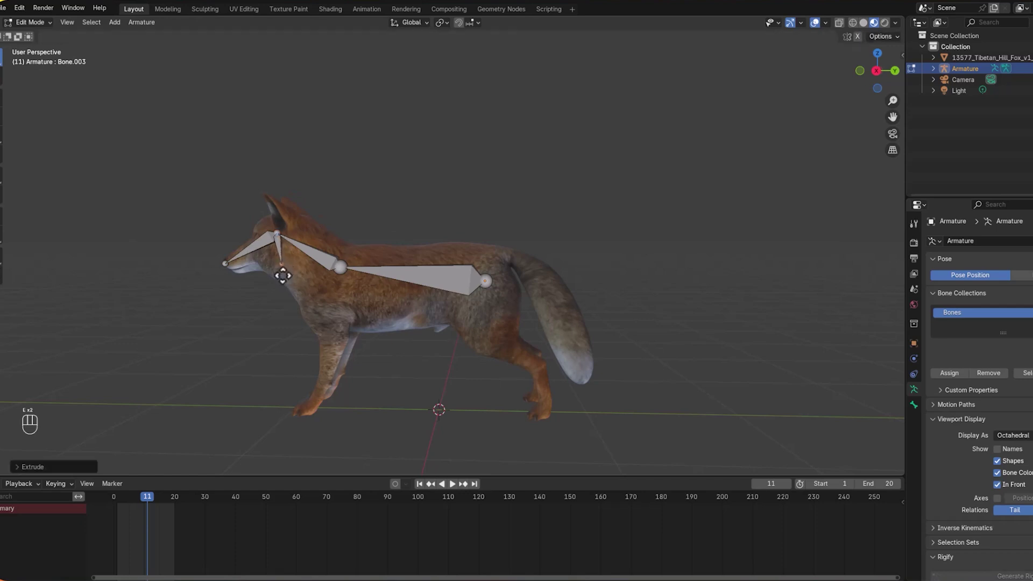
key(e)
click(249, 281)
Undo the last two changes and move the joint at the back of the jaw bone slightly up
key(ctrl+z)
key(ctrl+z)
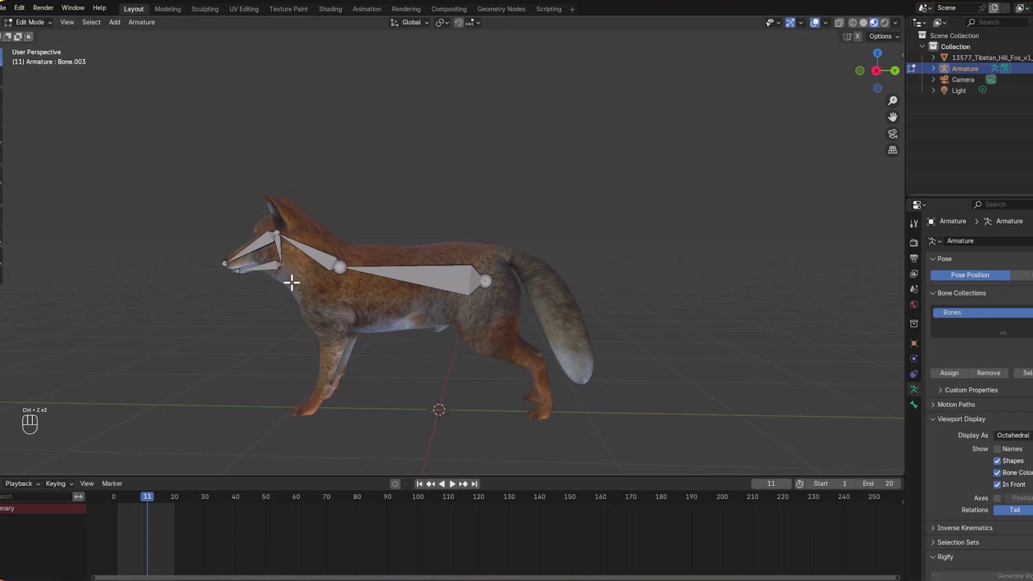
key(g)
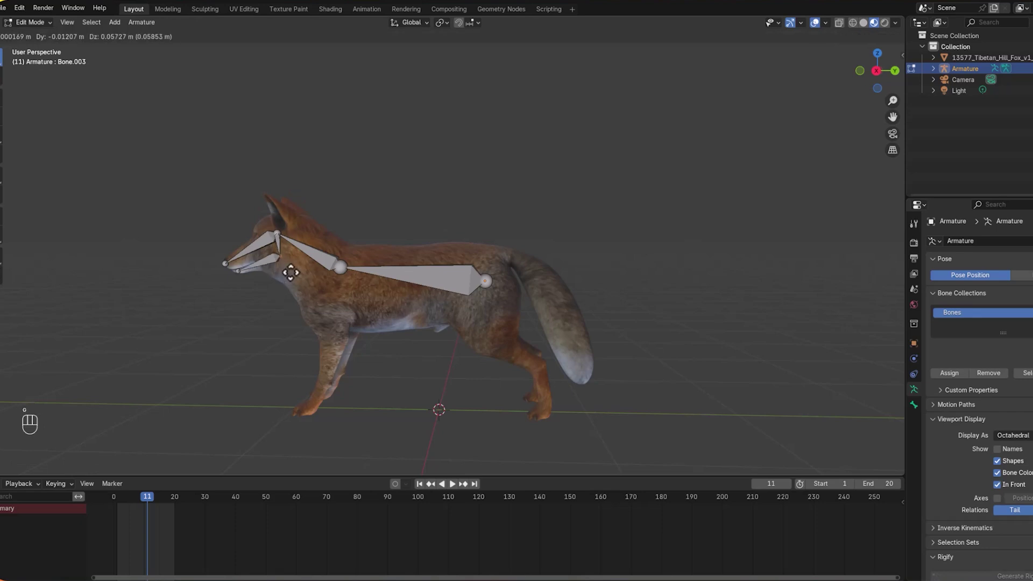
click(290, 274)
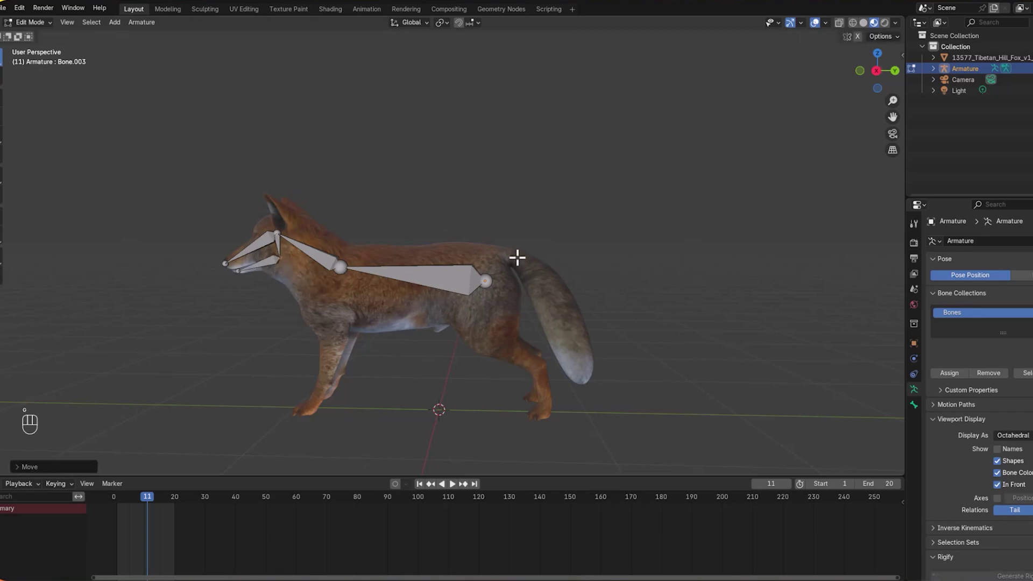
Move the rear end of the spine bone slightly forward along the body in the top view
key(KP_3)
scroll(503, 238, up, 2)
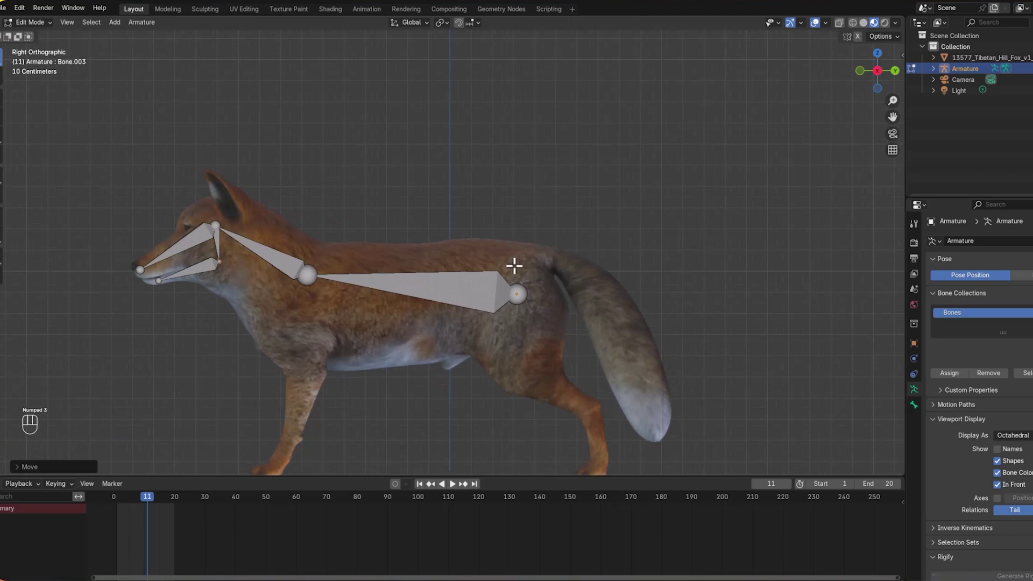
scroll(515, 268, down, 2)
click(494, 279)
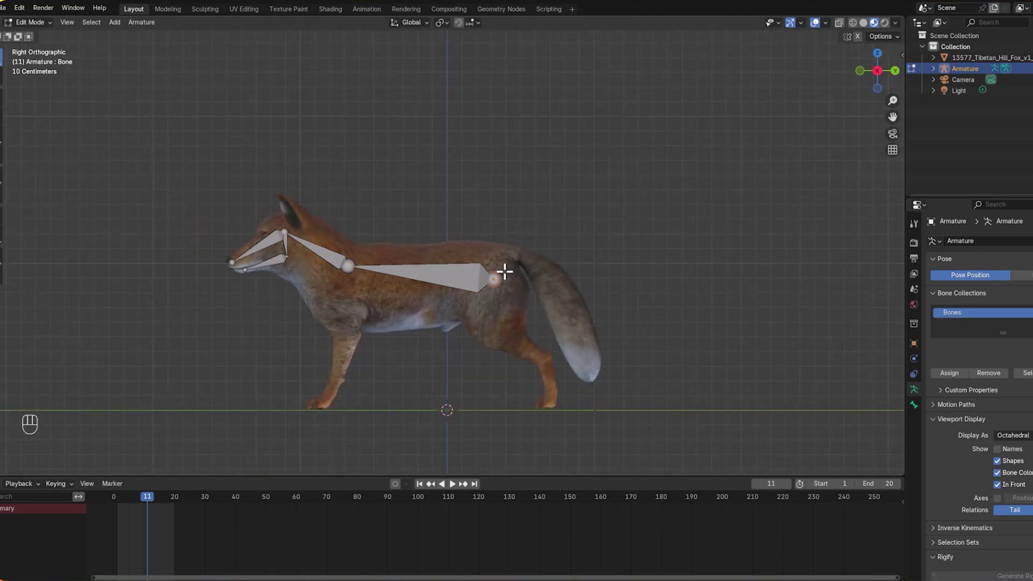
key(KP_7)
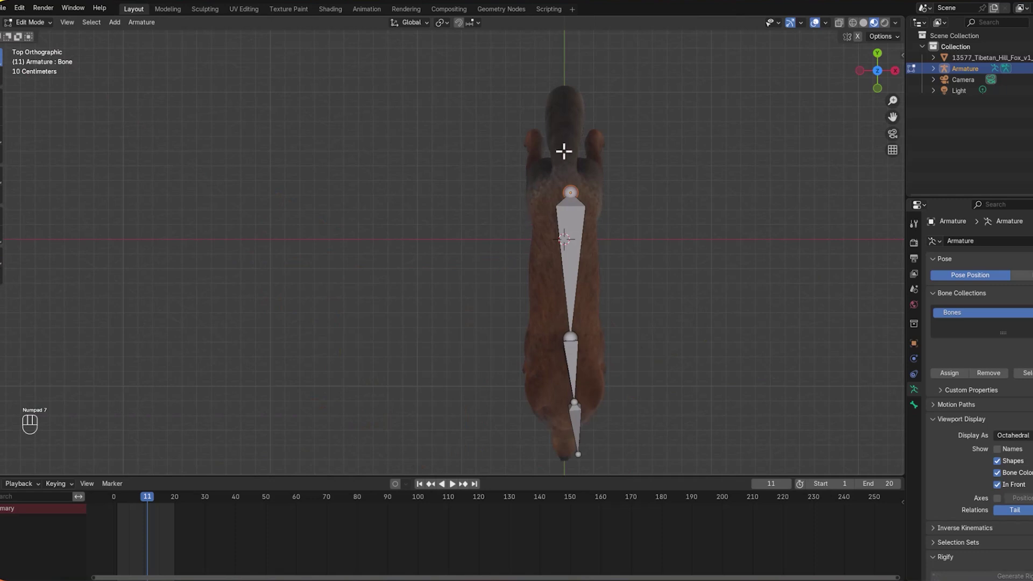
key(g)
click(569, 214)
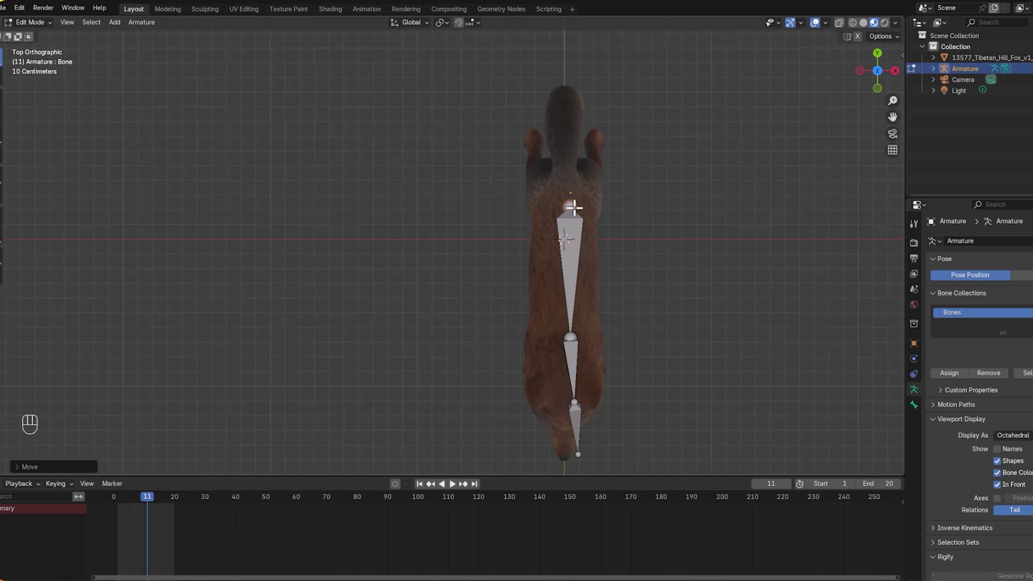
Extrude a hip bone from the spine's rear end out to the +X side and place its tip at the top of the hind leg
key(e)
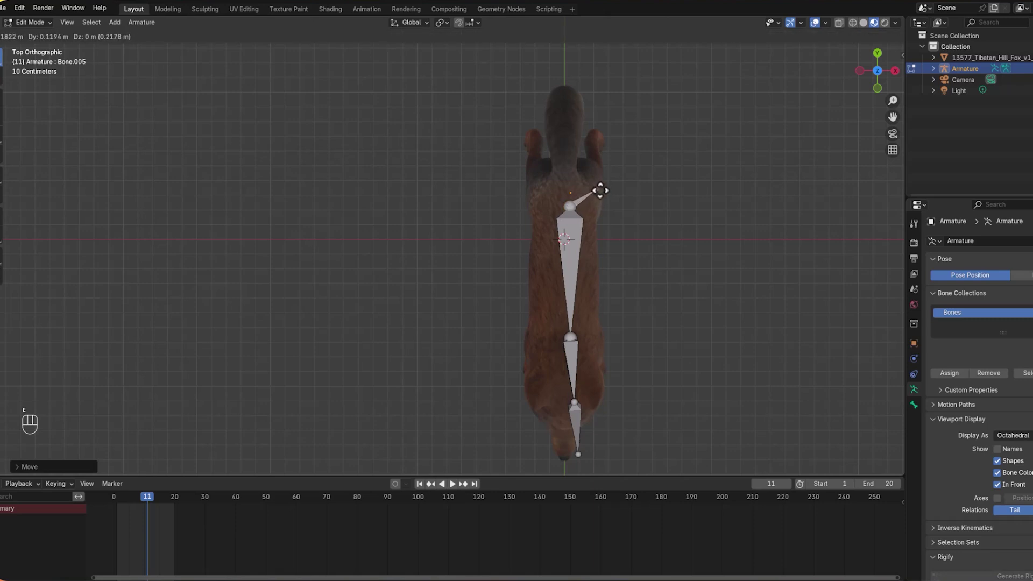
click(596, 193)
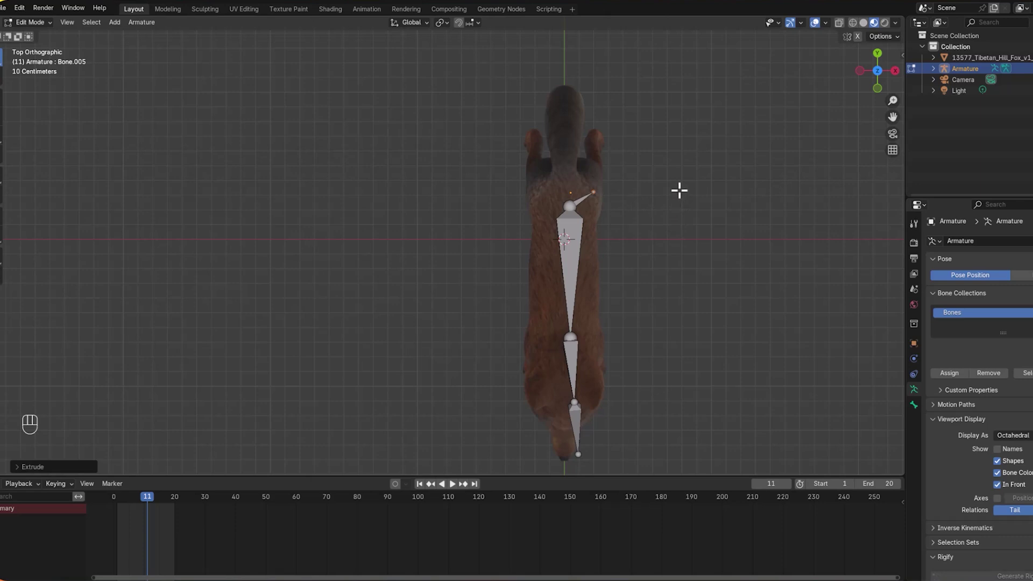
key(KP_3)
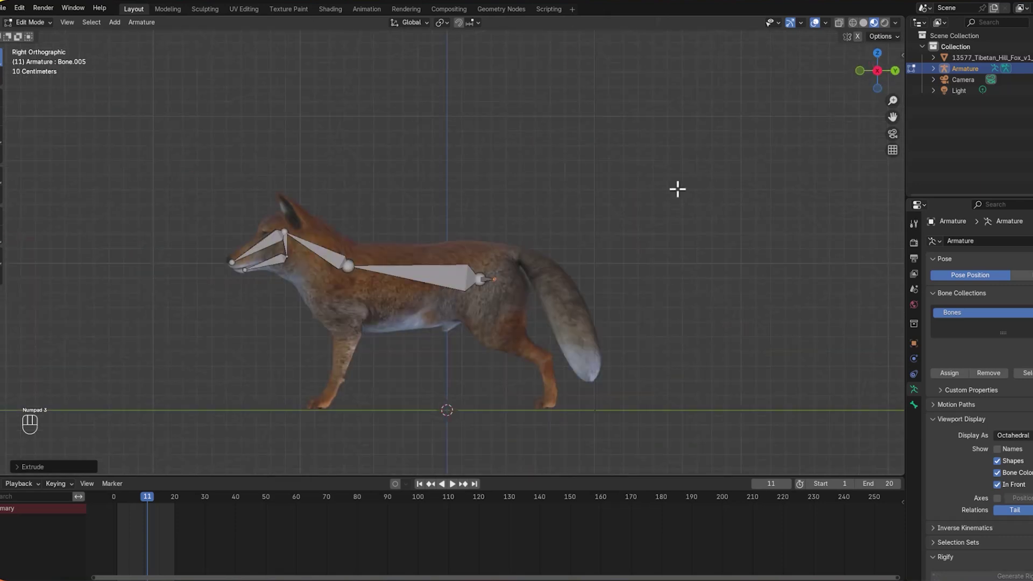
key(ctrl+KP_1)
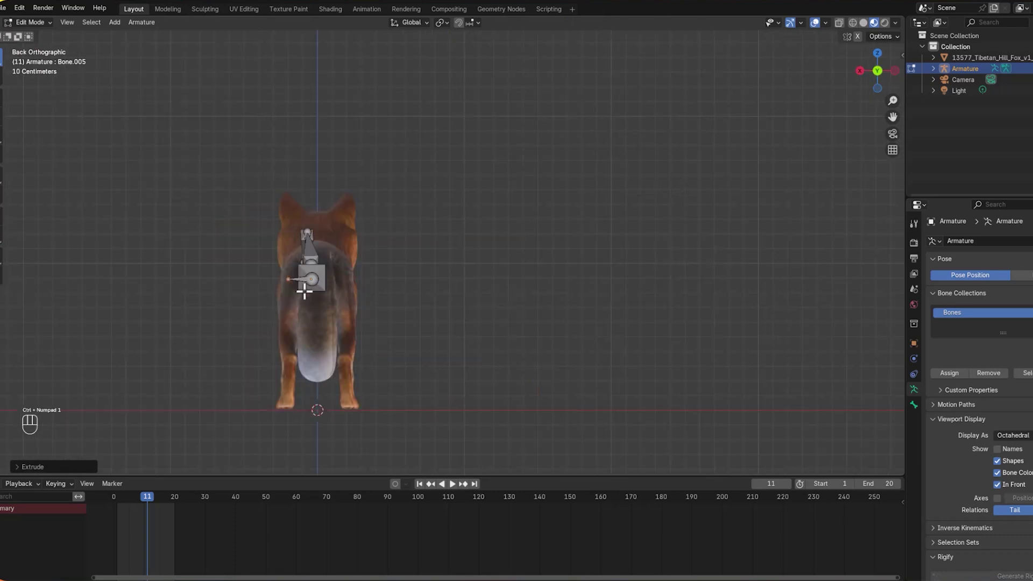
key(g)
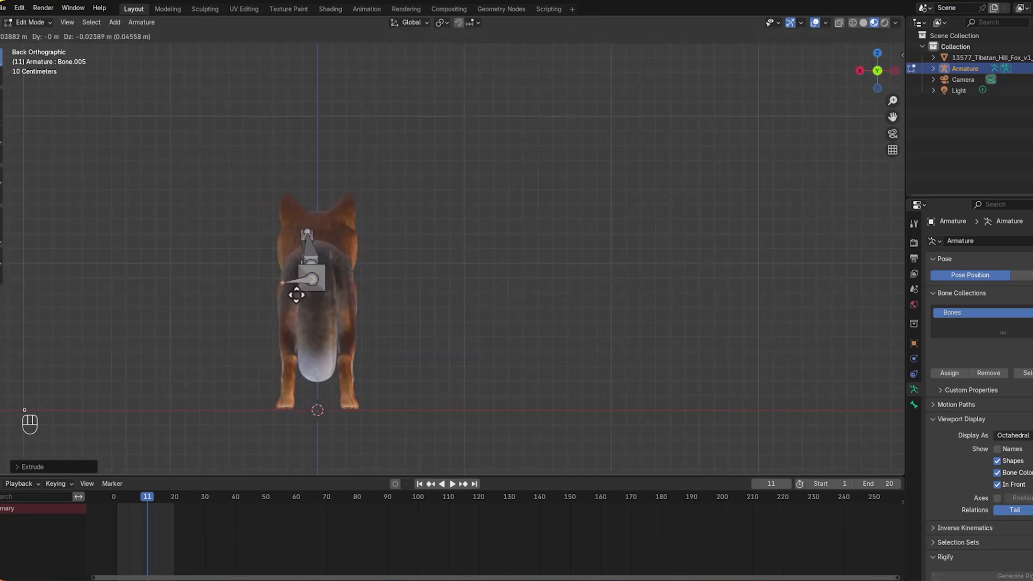
click(294, 300)
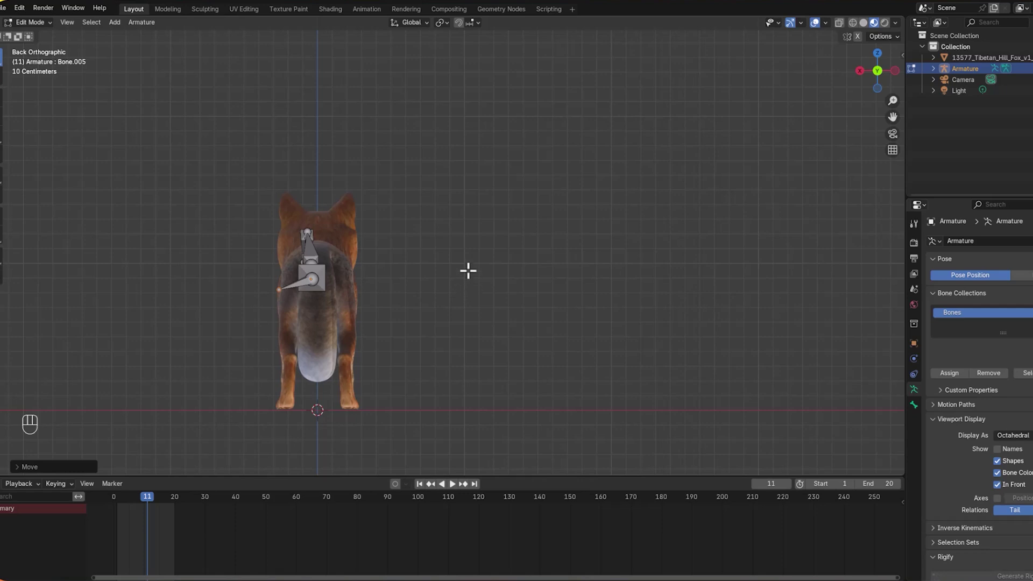
key(KP_3)
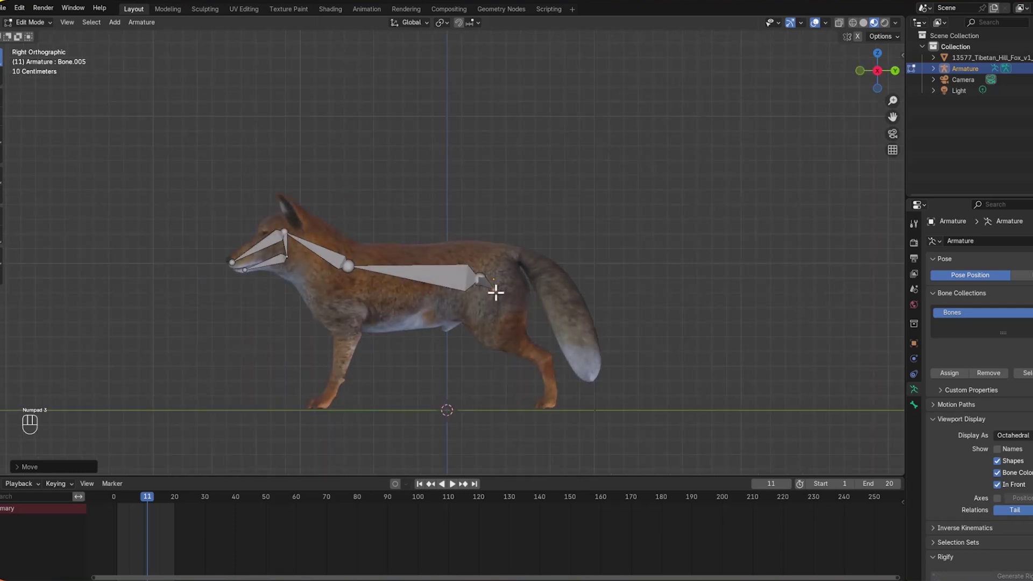
key(g)
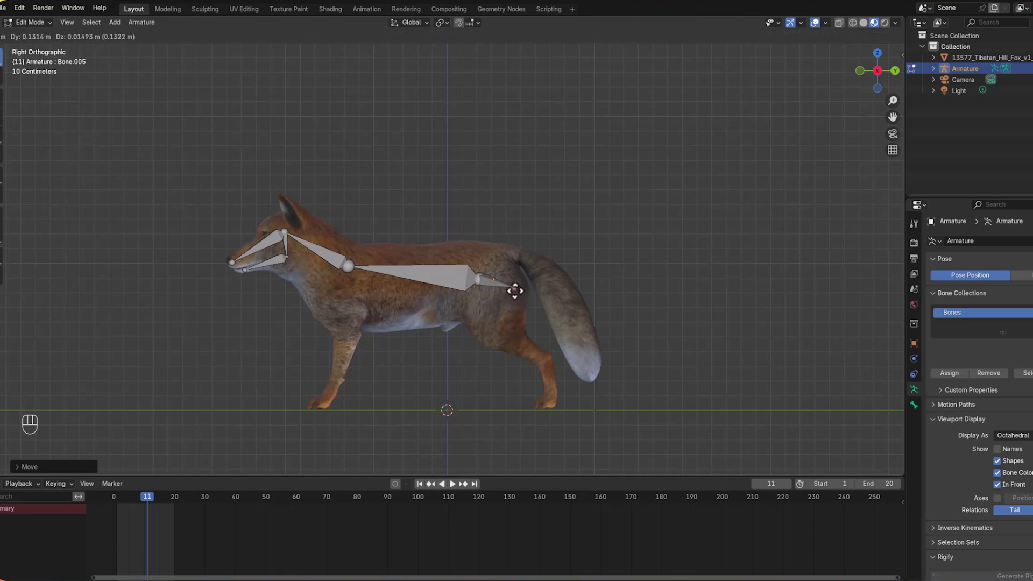
click(515, 291)
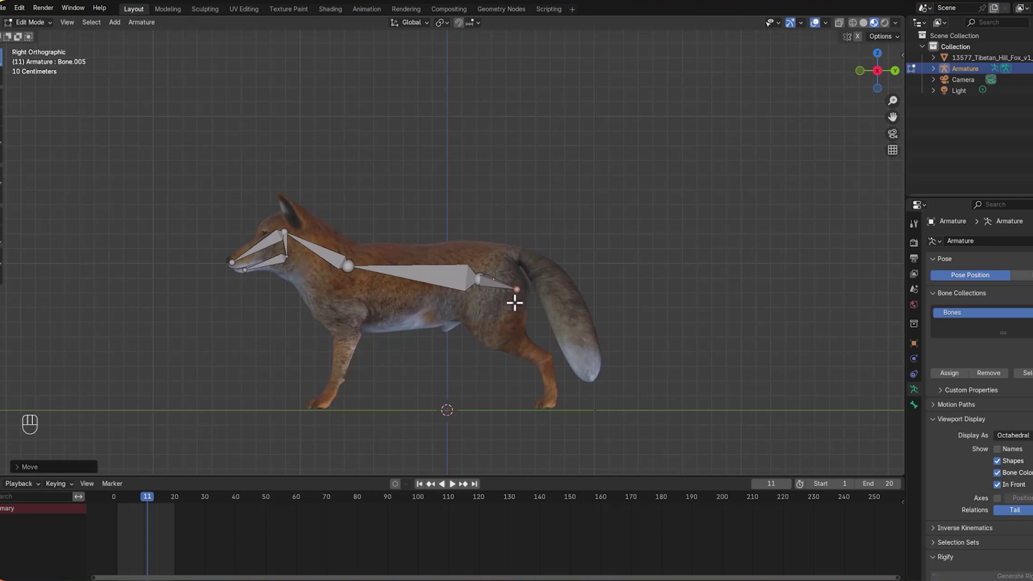
Extrude a chain of three hind-leg bones from the hip tip through the knee and hock down to the paw
key(e)
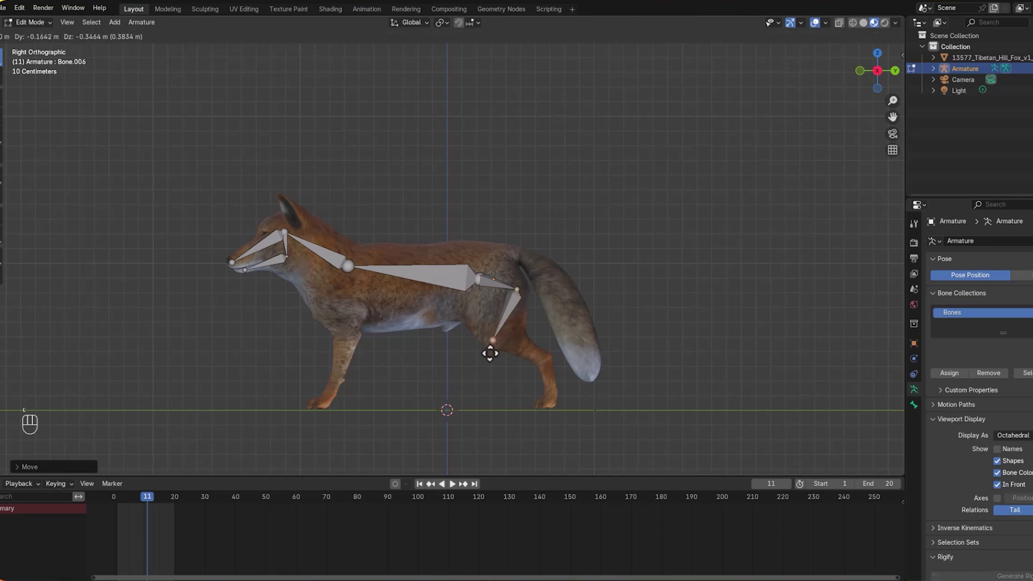
click(491, 353)
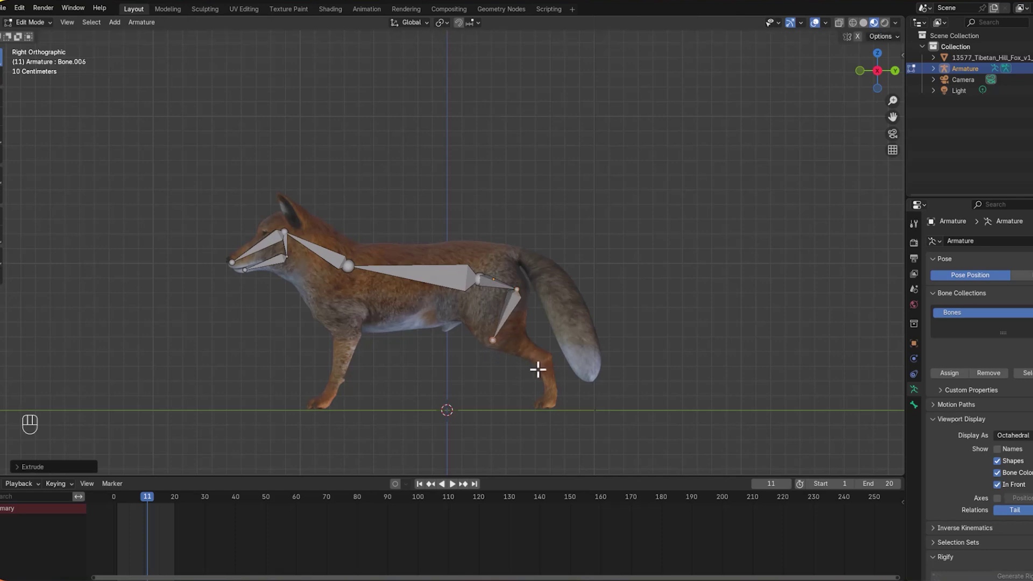
key(e)
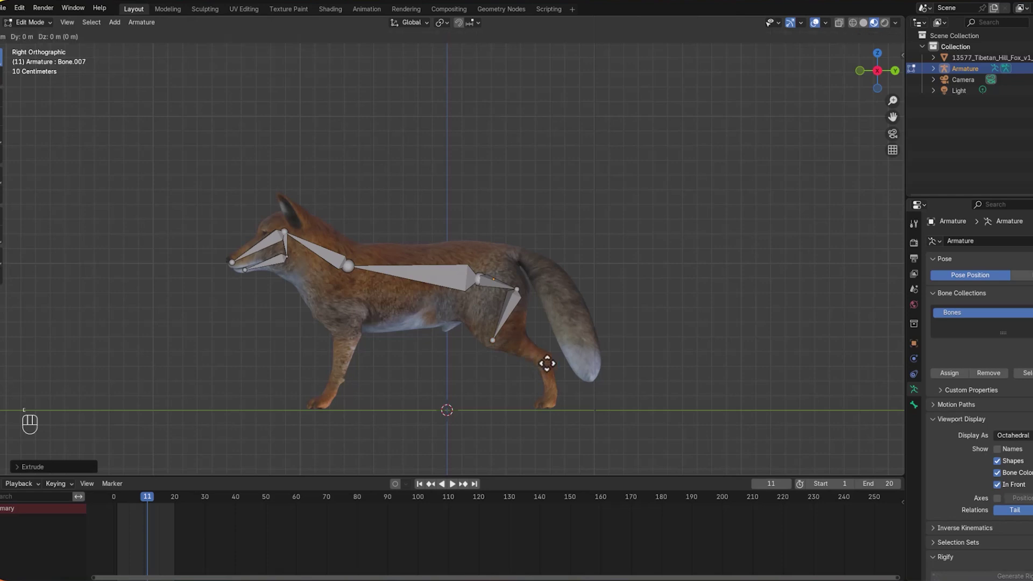
click(584, 378)
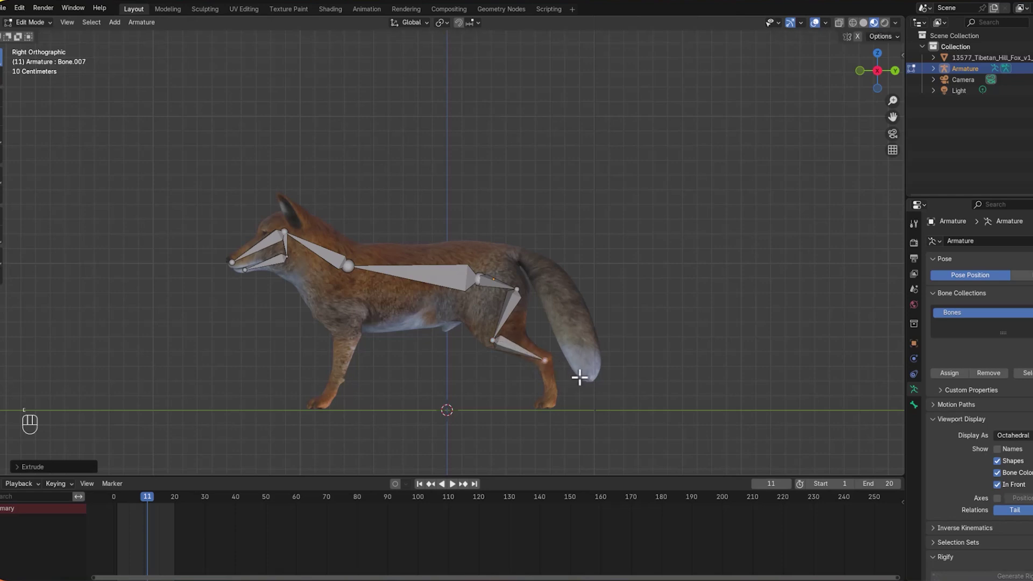
key(e)
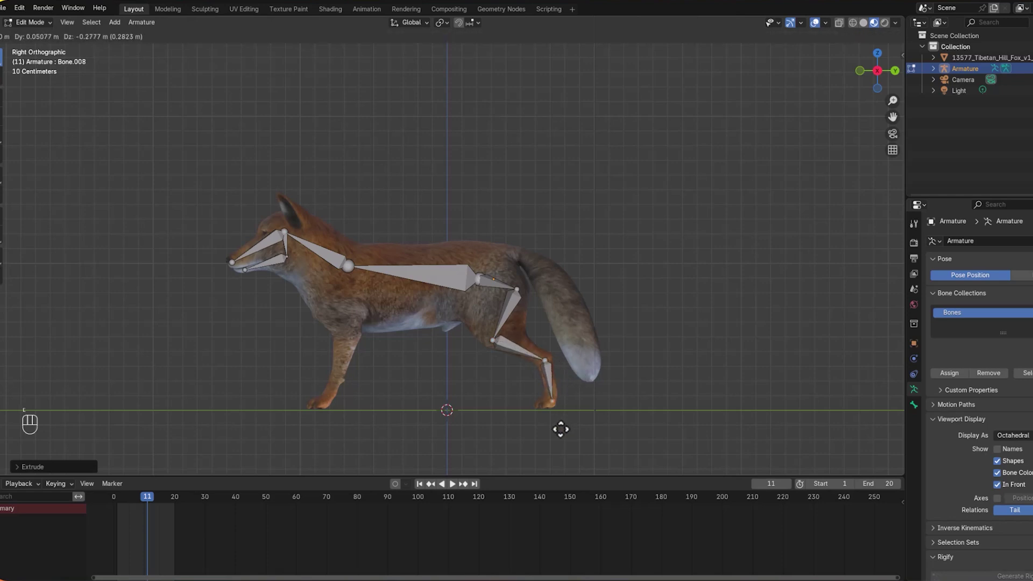
click(556, 432)
Extrude a short paw bone forward to the hind toes and raise the joint behind it slightly
key(e)
right_click(548, 432)
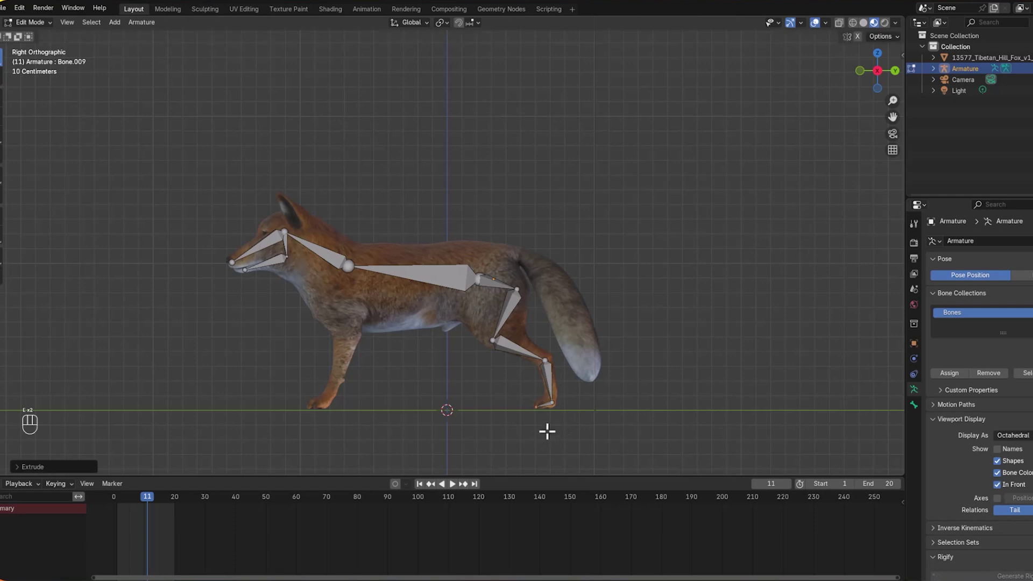
key(ctrl+z)
key(g)
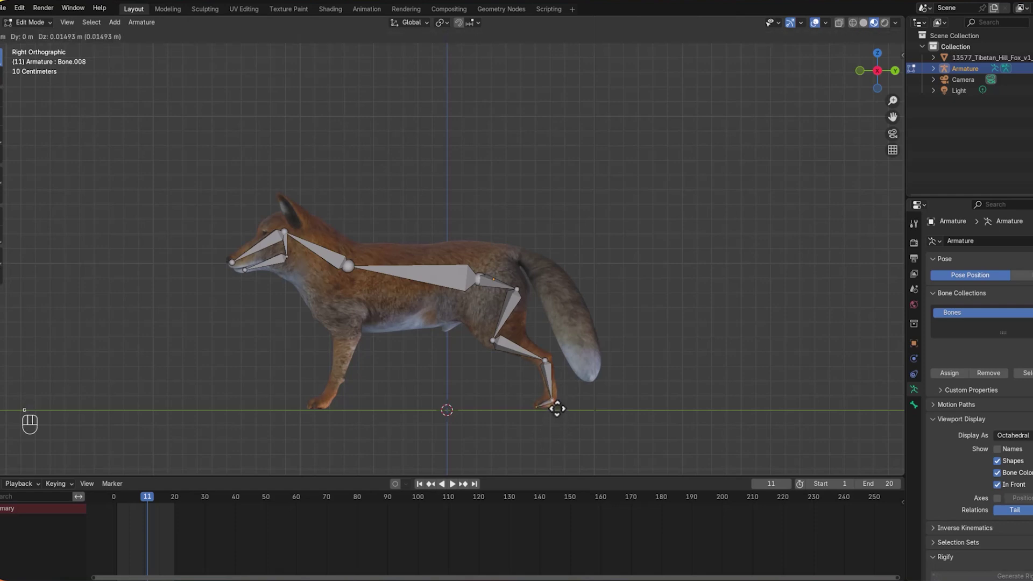
click(557, 407)
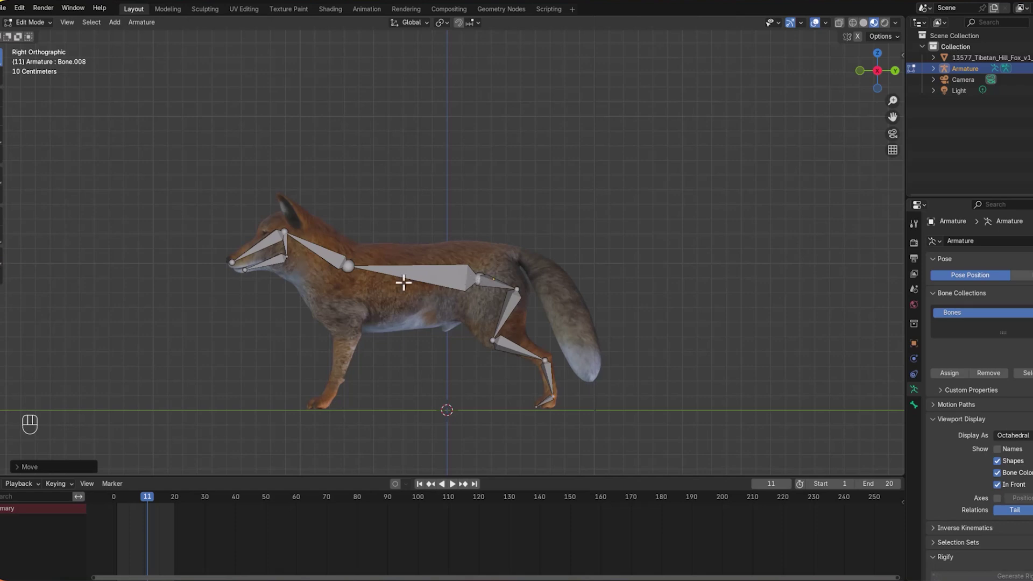
Select the hind-leg bones below the hip and shift them inward along X to the middle of the leg in the back view
click(347, 271)
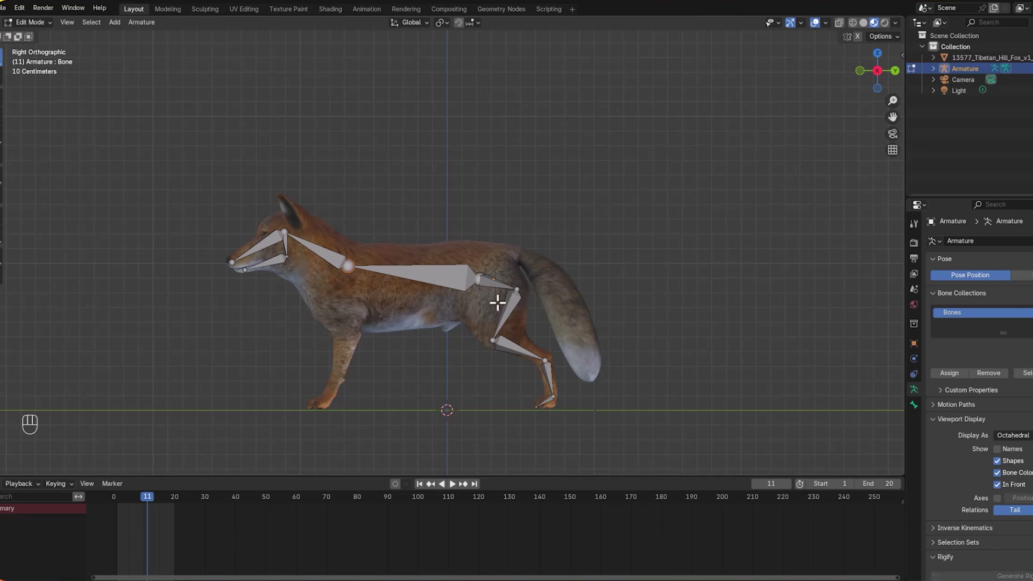
drag(492, 300, 599, 432)
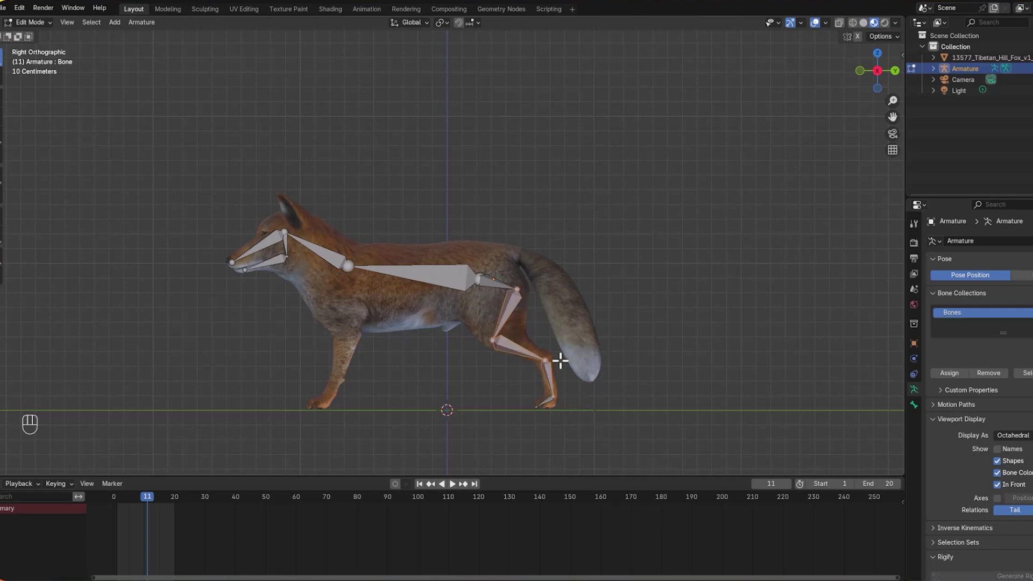
mouse_move(577, 352)
shift+mouse_down()
mouse_move(539, 429)
mouse_move(518, 376)
shift+mouse_up()
key(ctrl+KP_1)
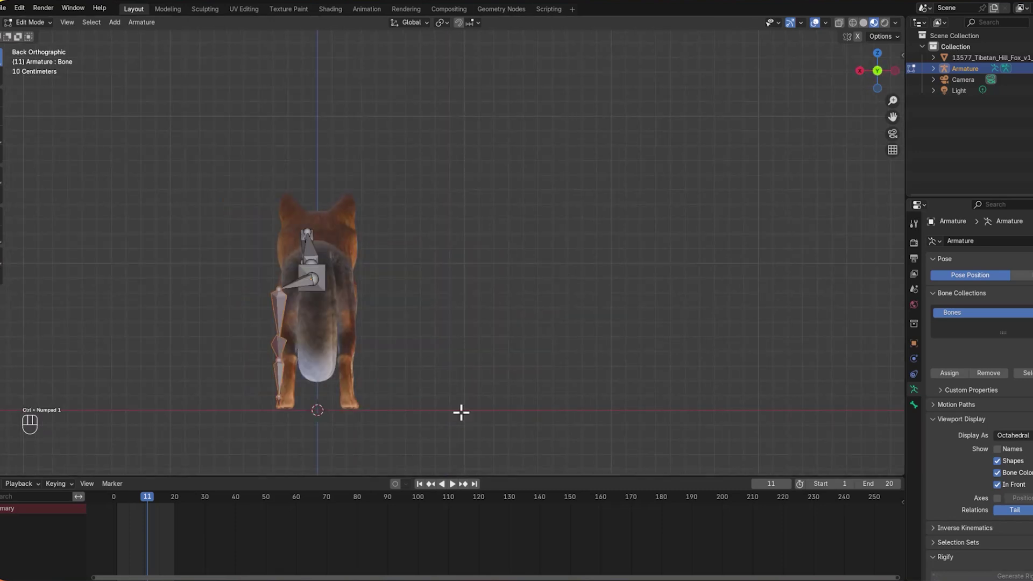
click(2, 97)
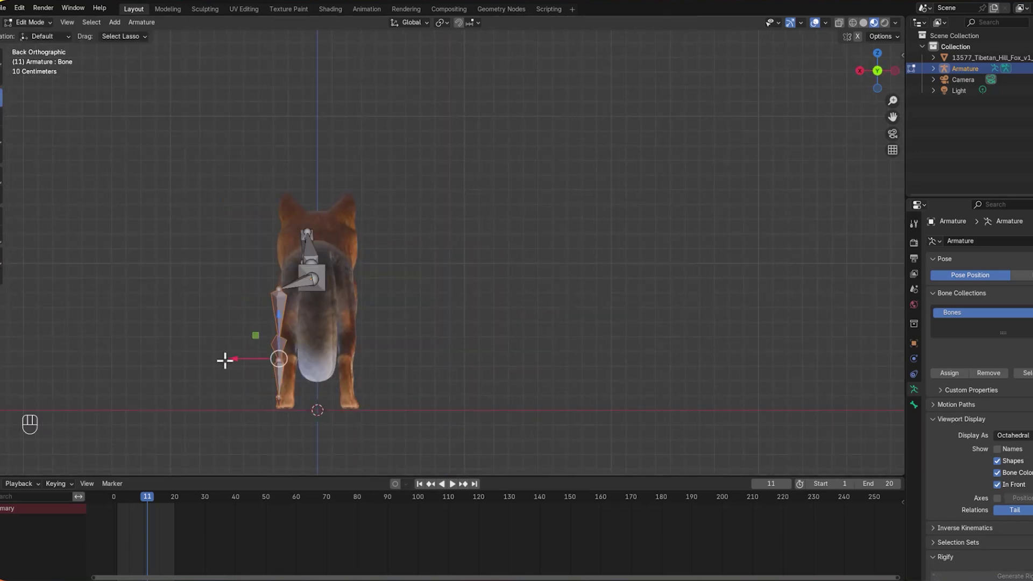
drag(235, 359, 244, 360)
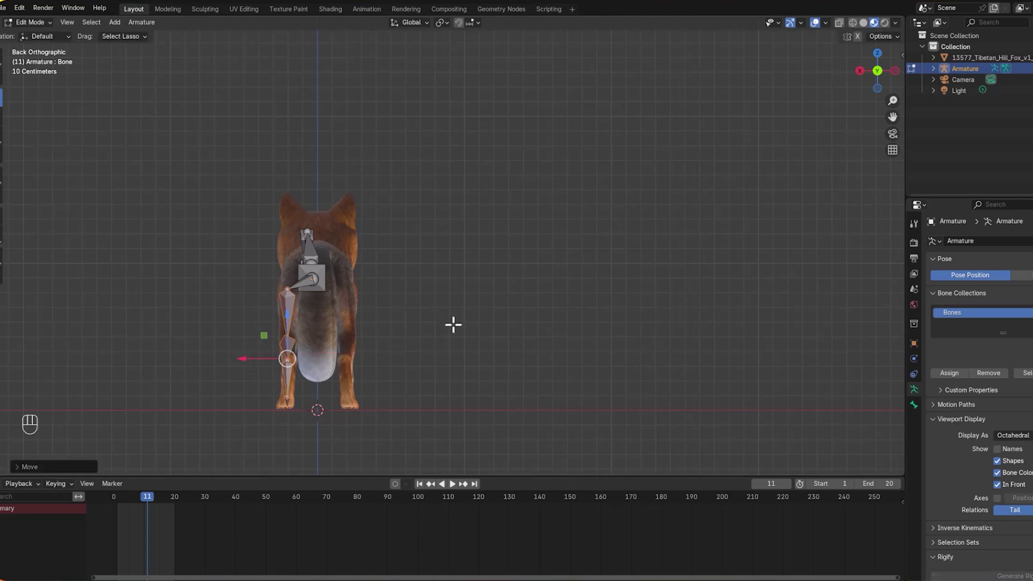
Select the neck and head bones in the top view and shift them along X toward the body's centreline
key(KP_7)
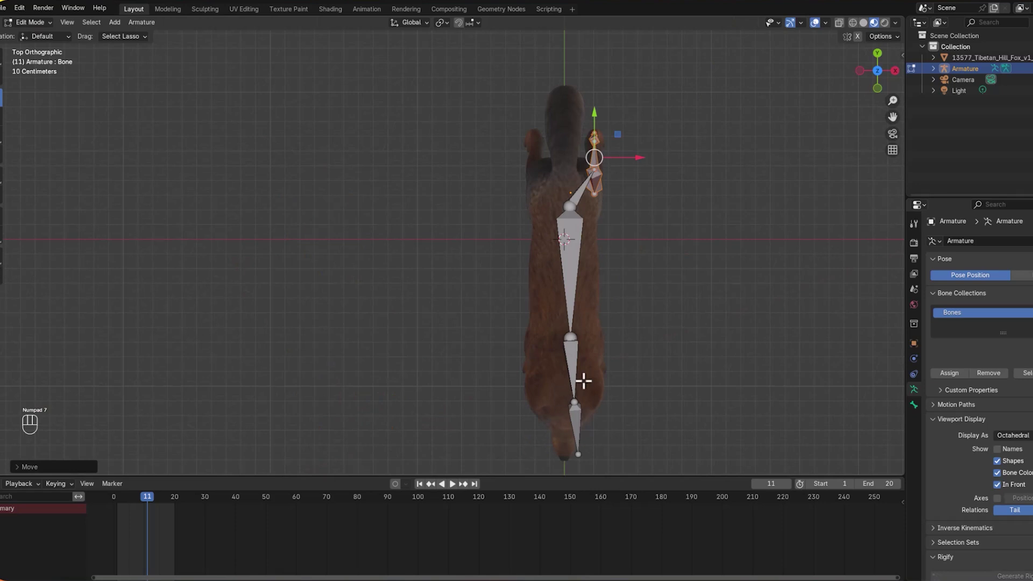
mouse_move(509, 264)
mouse_down()
mouse_move(585, 425)
mouse_move(655, 445)
mouse_move(611, 440)
mouse_up()
mouse_move(651, 350)
mouse_down()
mouse_move(503, 484)
mouse_move(549, 350)
mouse_move(635, 350)
mouse_up()
drag(615, 425, 604, 426)
Align the shoulder, nose-tip and chin joints individually with the body's centreline along X
click(571, 339)
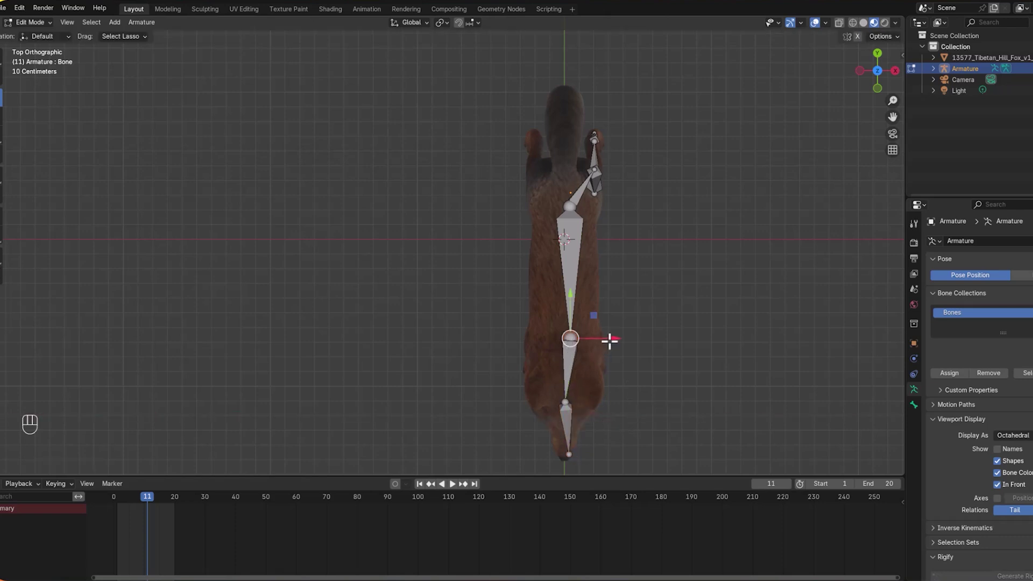
drag(607, 339, 603, 341)
click(568, 454)
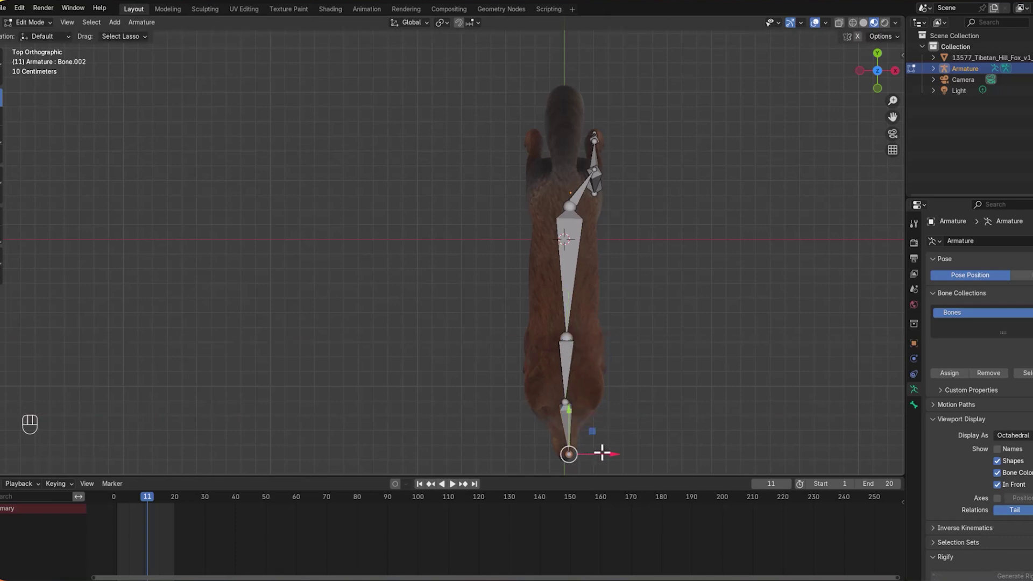
drag(604, 454, 608, 442)
click(567, 444)
Extrude a shoulder bone from the front end of the spine to the +X side and move its tip forward and down to the chest
middle_drag(661, 437, 553, 308)
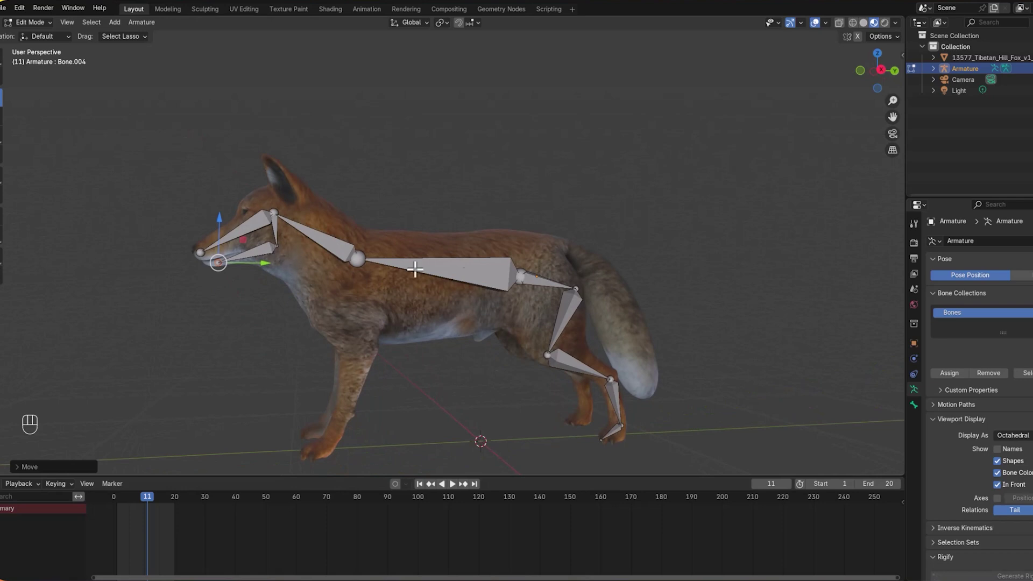
middle_drag(690, 284, 660, 295)
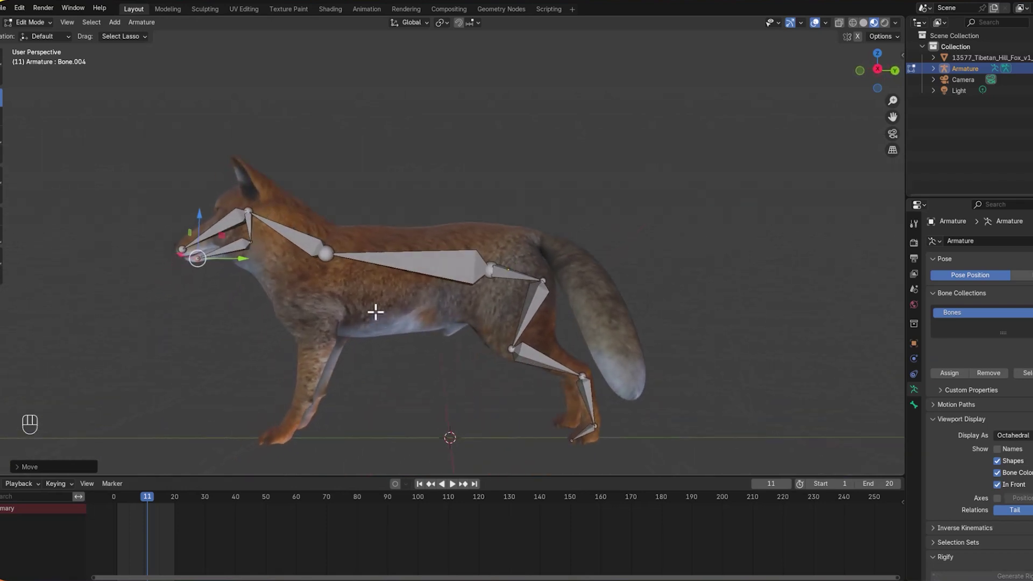
click(320, 269)
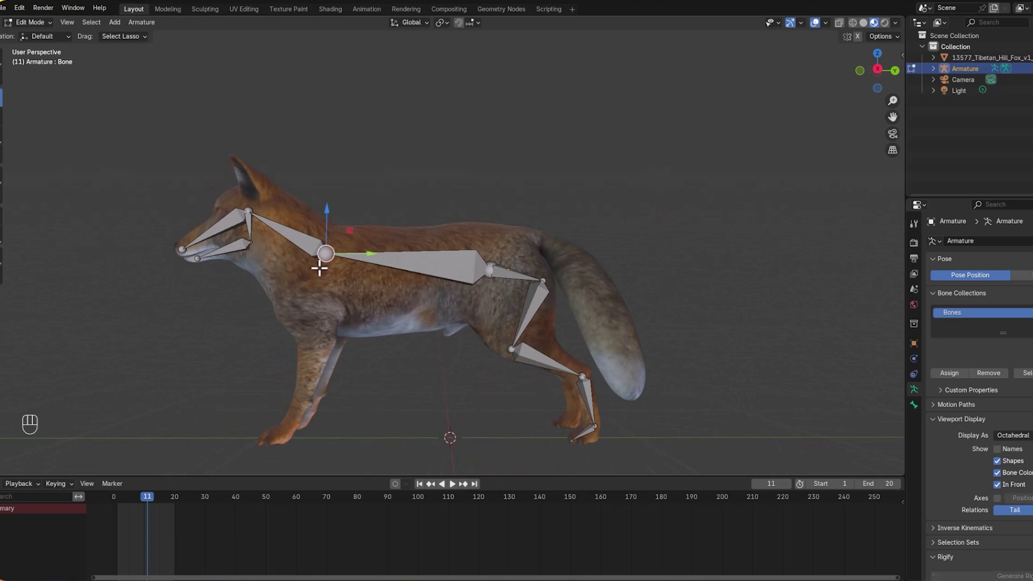
key(KP_7)
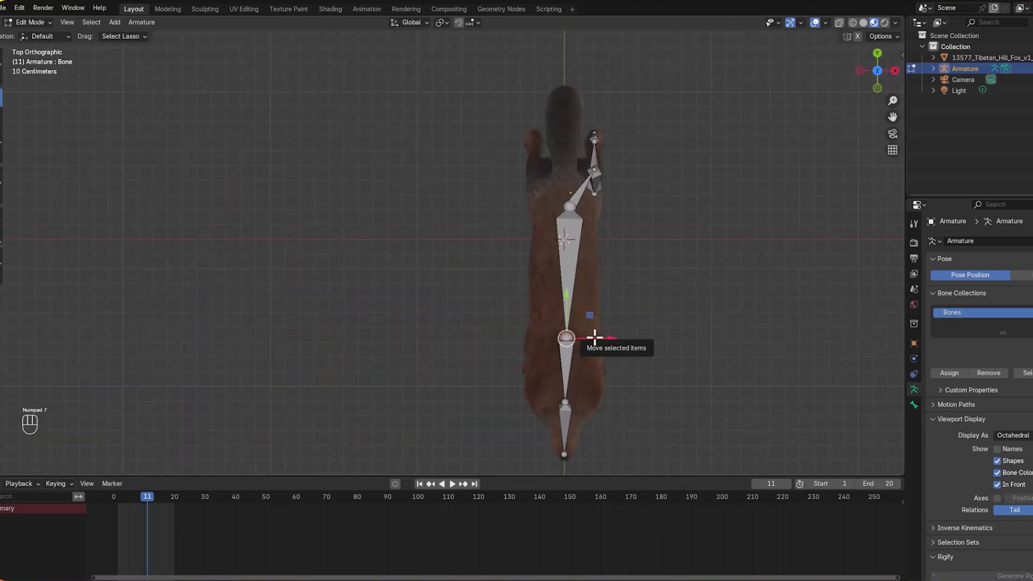
key(e)
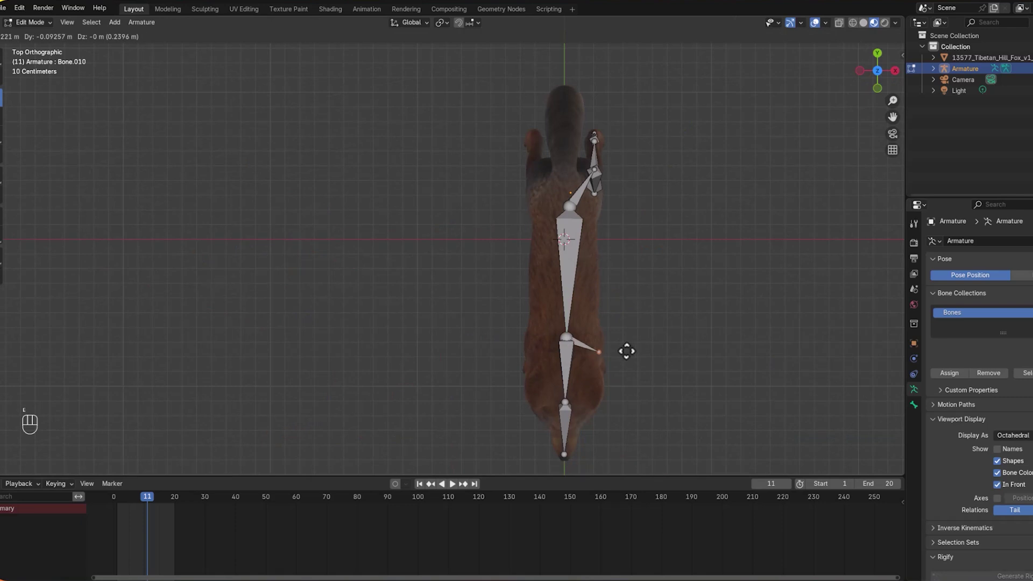
click(622, 350)
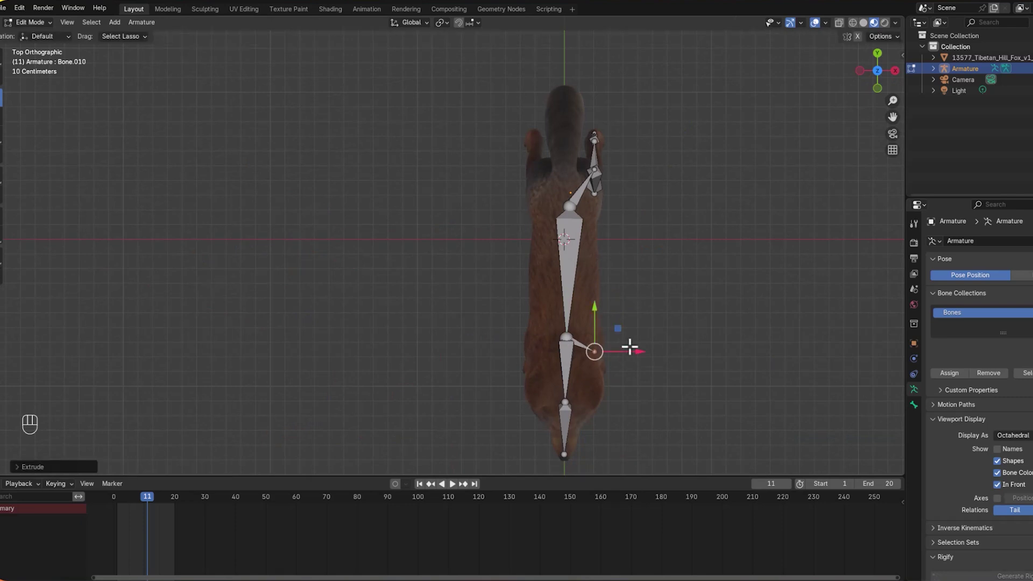
key(KP_1)
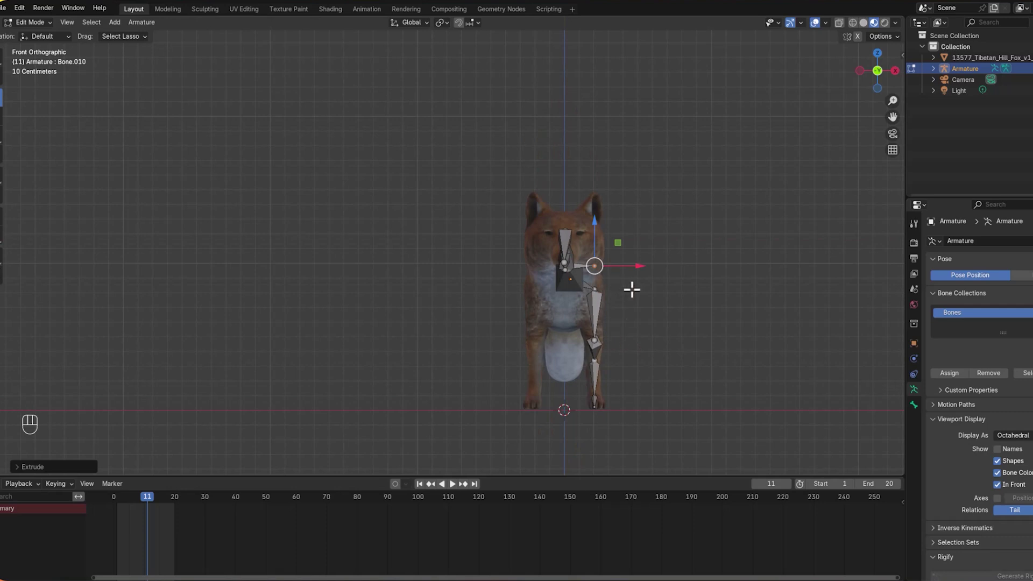
key(KP_3)
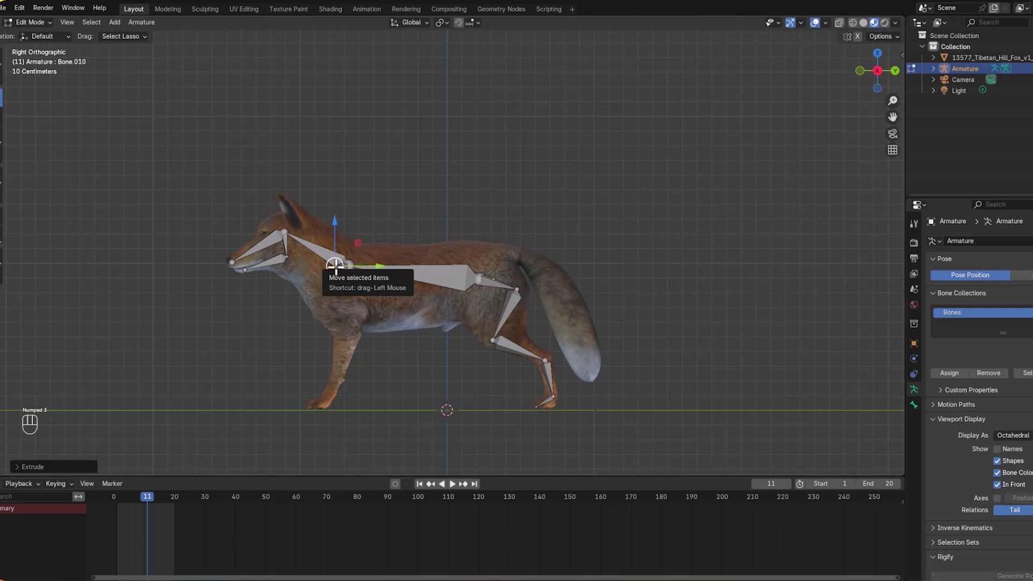
drag(335, 265, 309, 285)
Extrude three front-leg bones in a chain from the chest joint down to the elbow, the ankle and the tip of the paw
key(e)
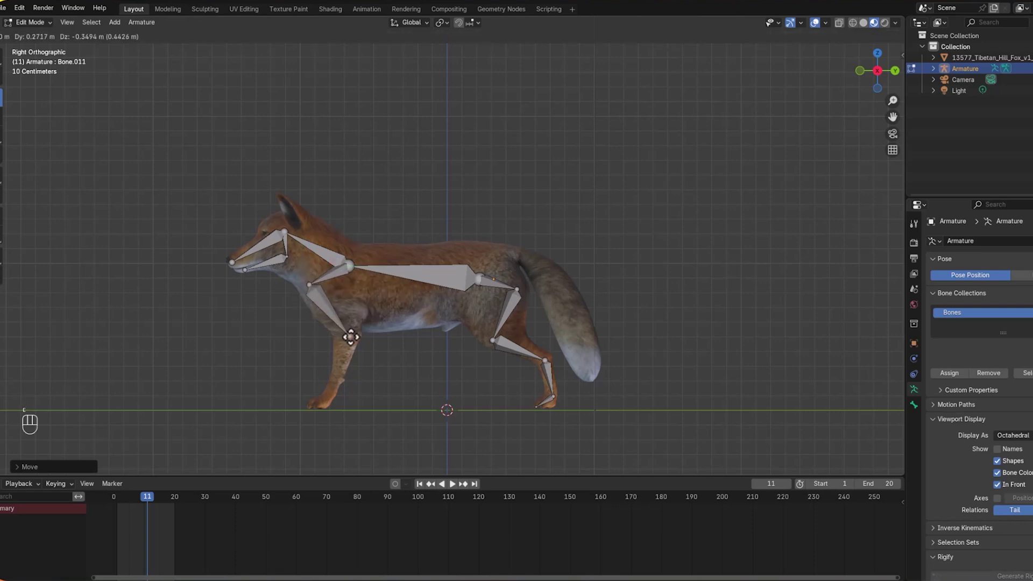
click(355, 337)
key(e)
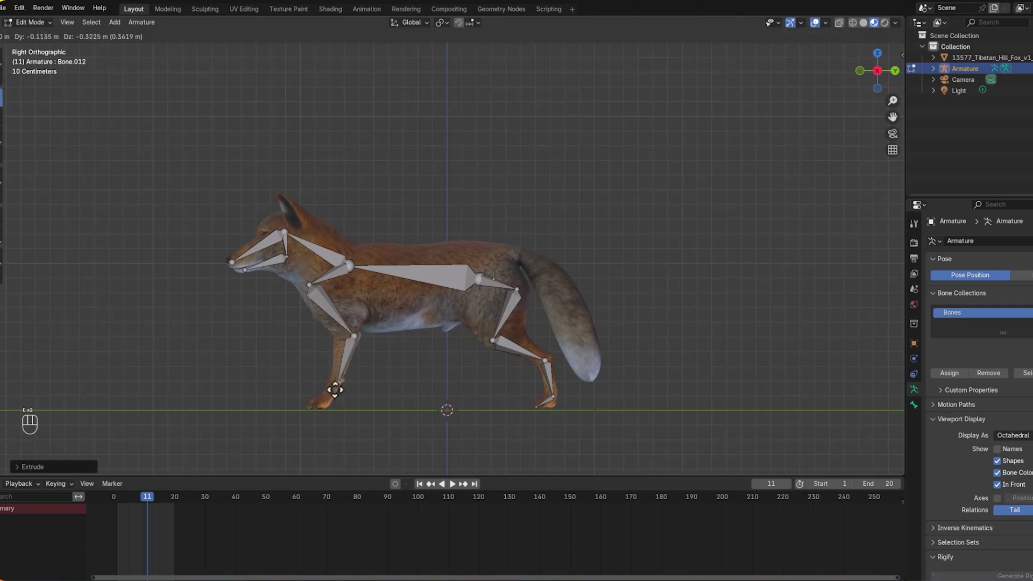
click(329, 391)
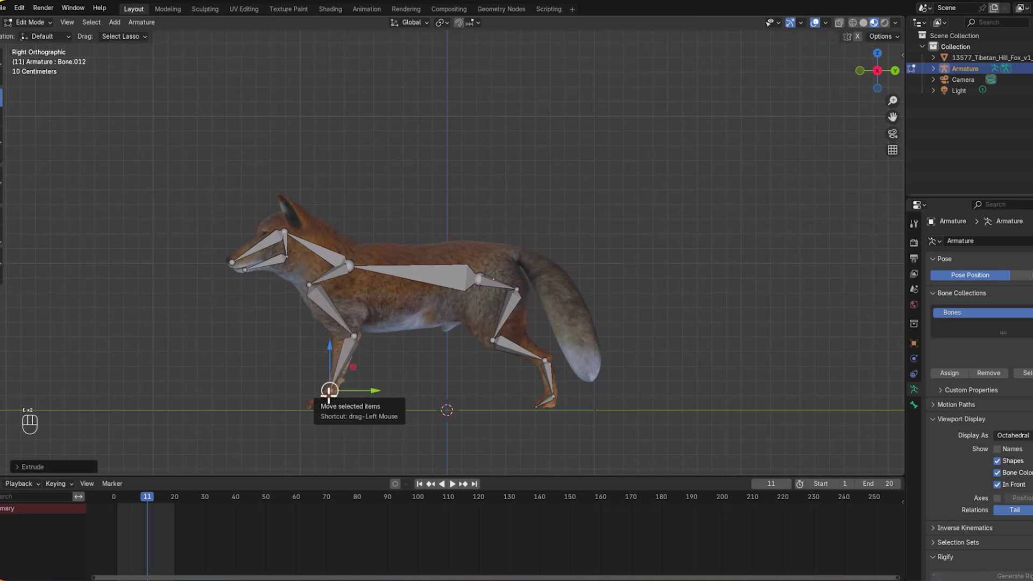
key(e)
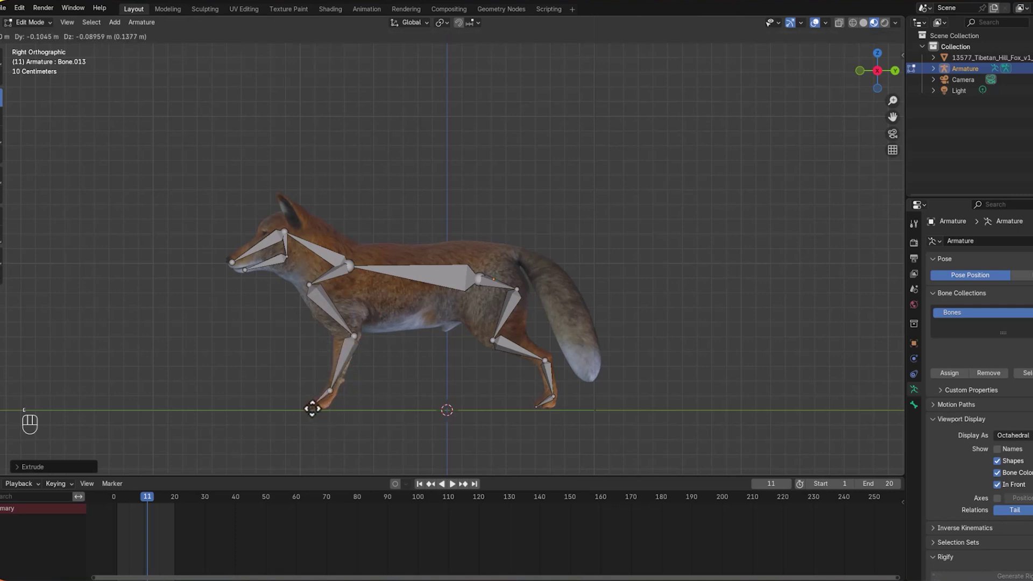
click(311, 406)
key(e)
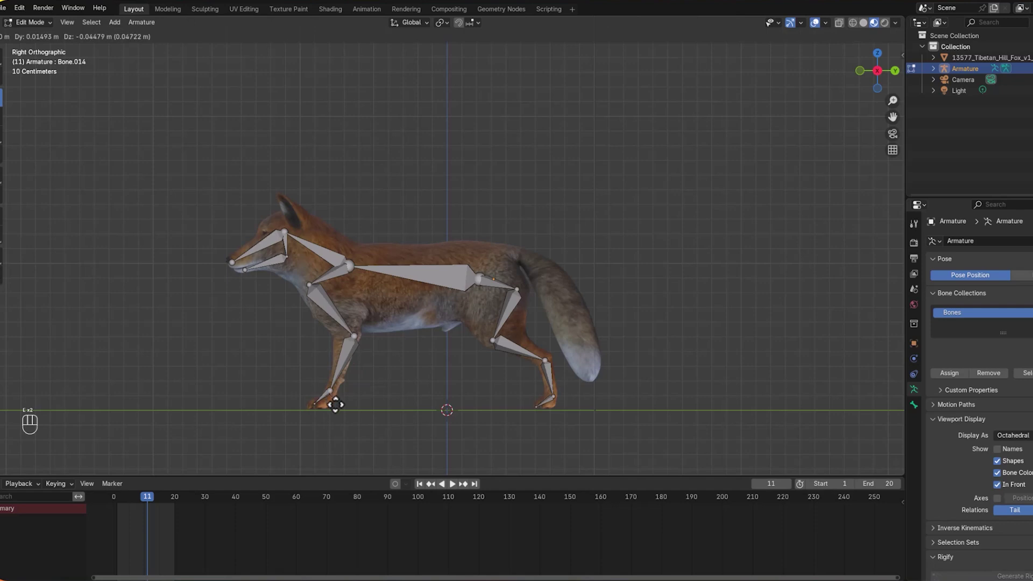
right_click(336, 403)
key(ctrl+z)
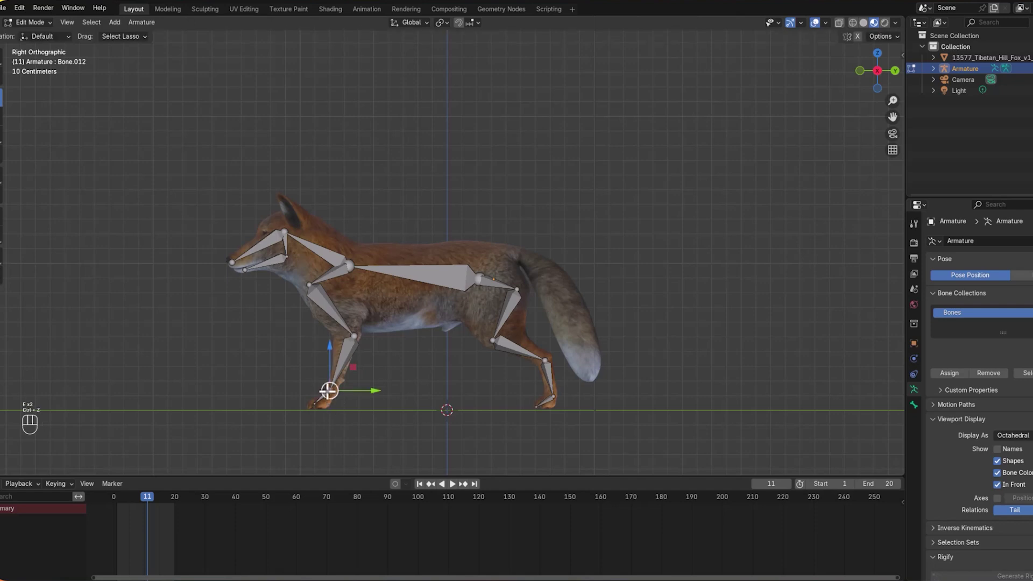
Move the front leg's ankle joint about 0.02 m forward and 0.04 m down toward the paw
key(g)
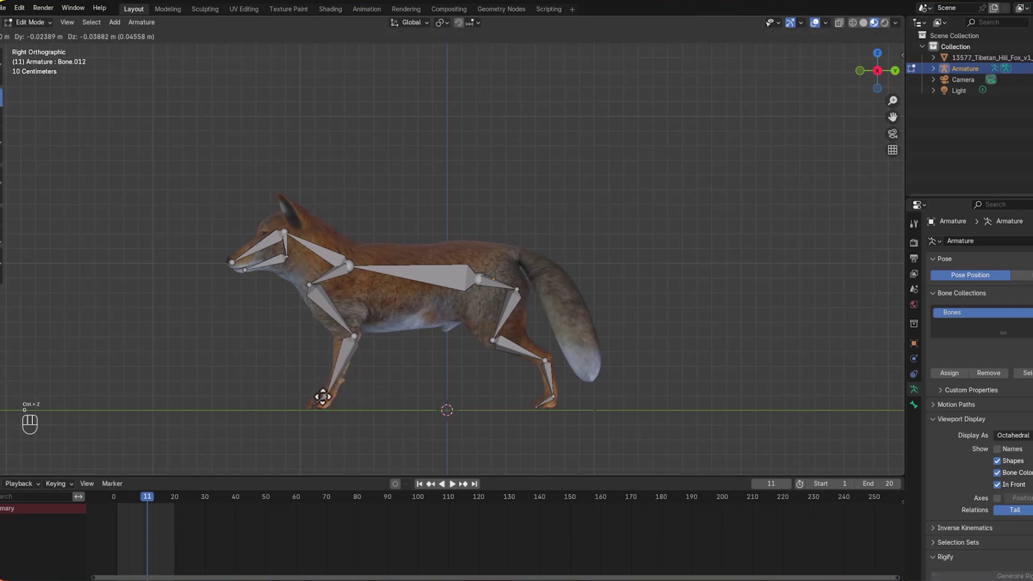
click(323, 397)
middle_drag(413, 412, 511, 407)
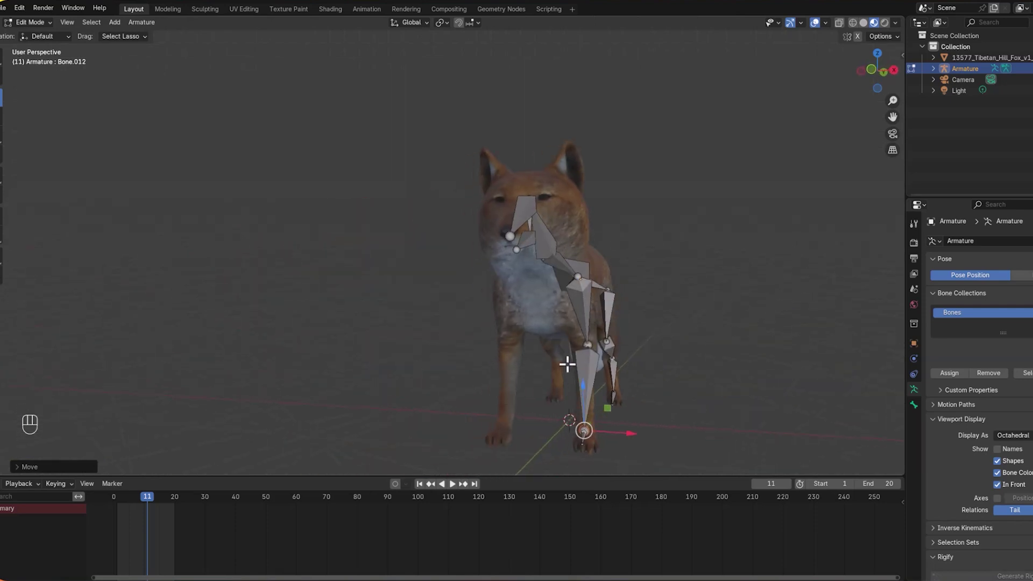
key(KP_1)
click(596, 338)
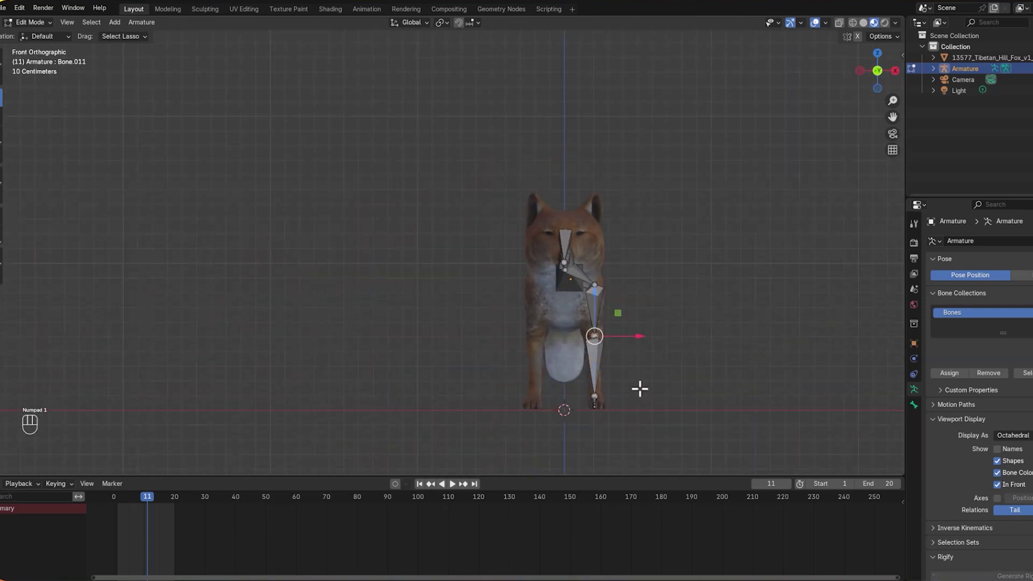
middle_drag(733, 397, 619, 328)
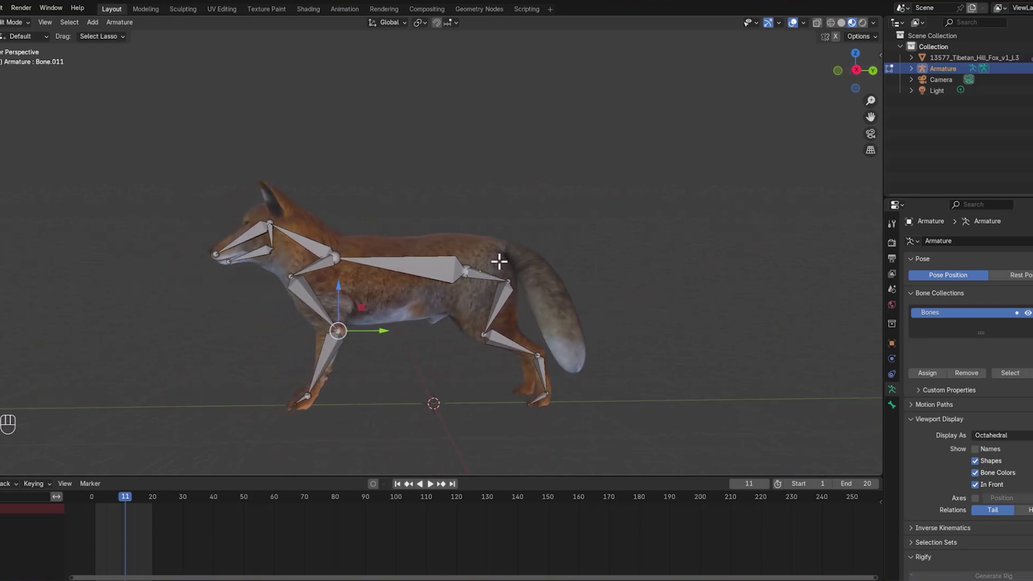
Raise the joint between the spine's rear end and the hip bone along Z toward the back
middle_drag(500, 262, 508, 302)
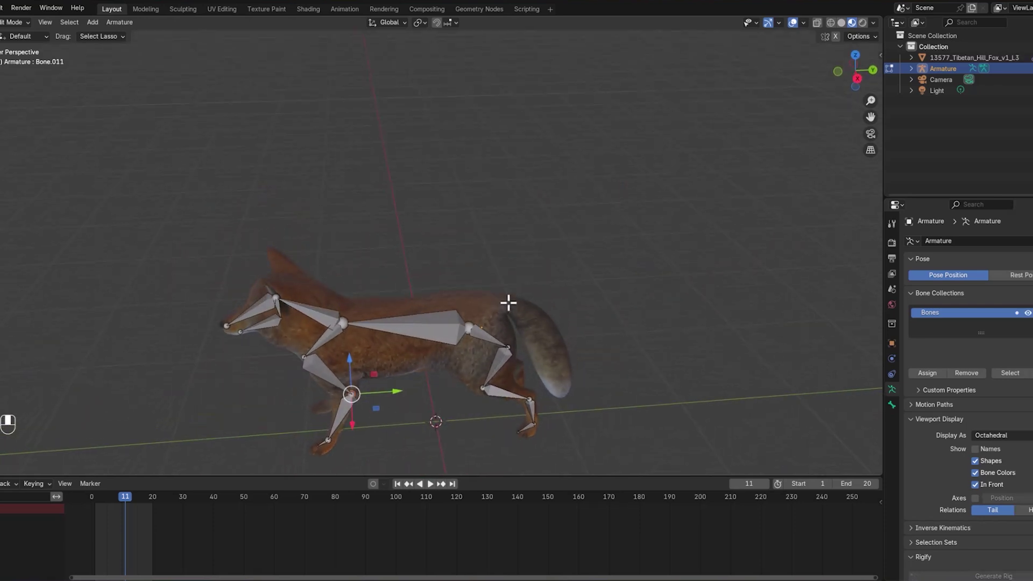
click(468, 326)
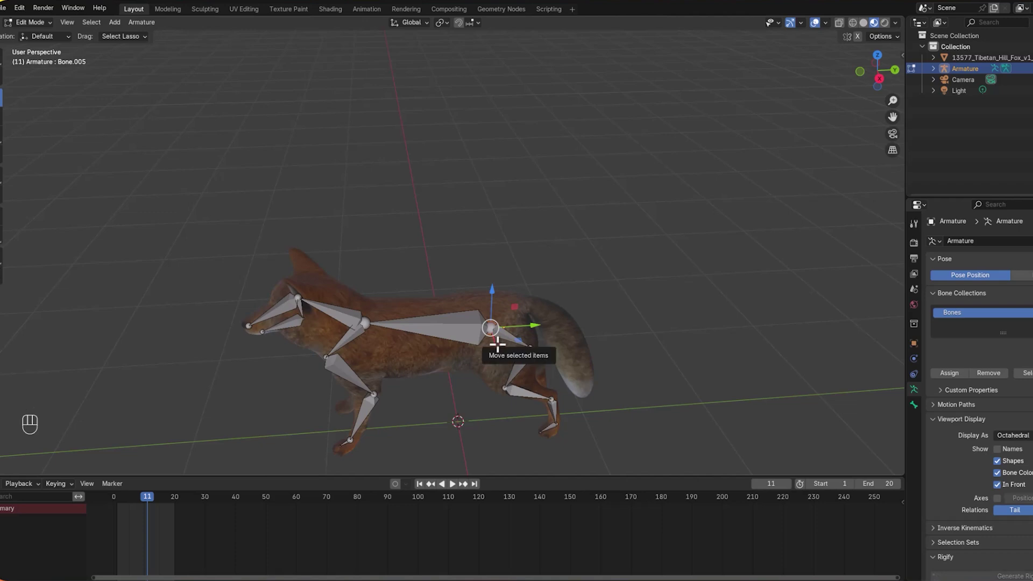
mouse_move(492, 302)
mouse_down()
mouse_move(493, 288)
mouse_move(501, 299)
mouse_up()
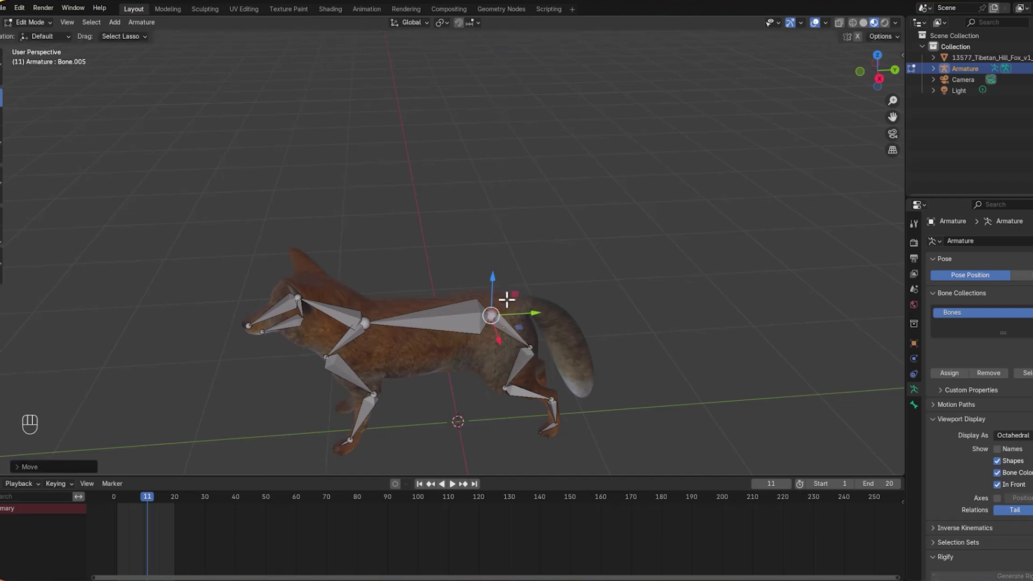
key(KP_3)
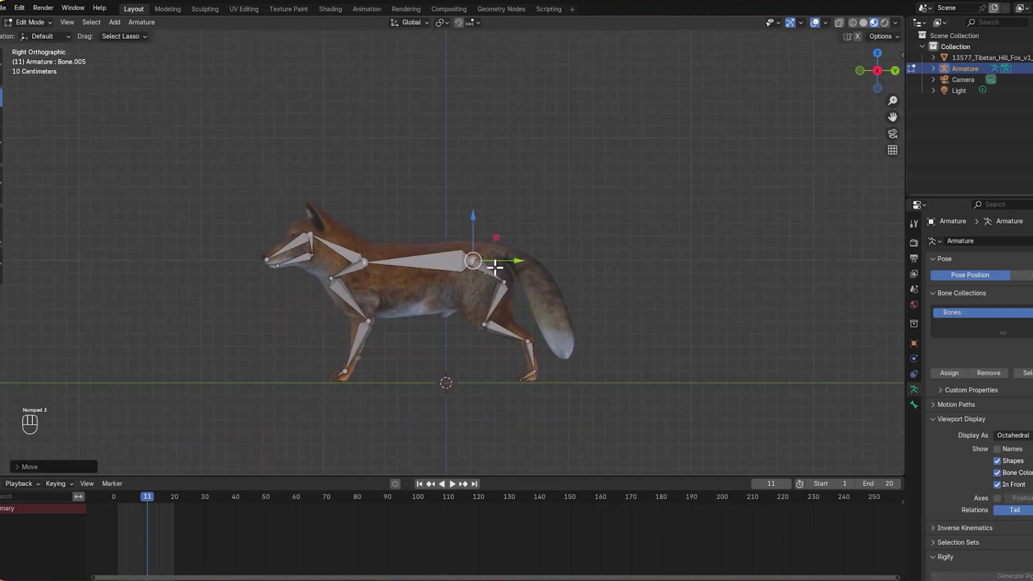
click(475, 258)
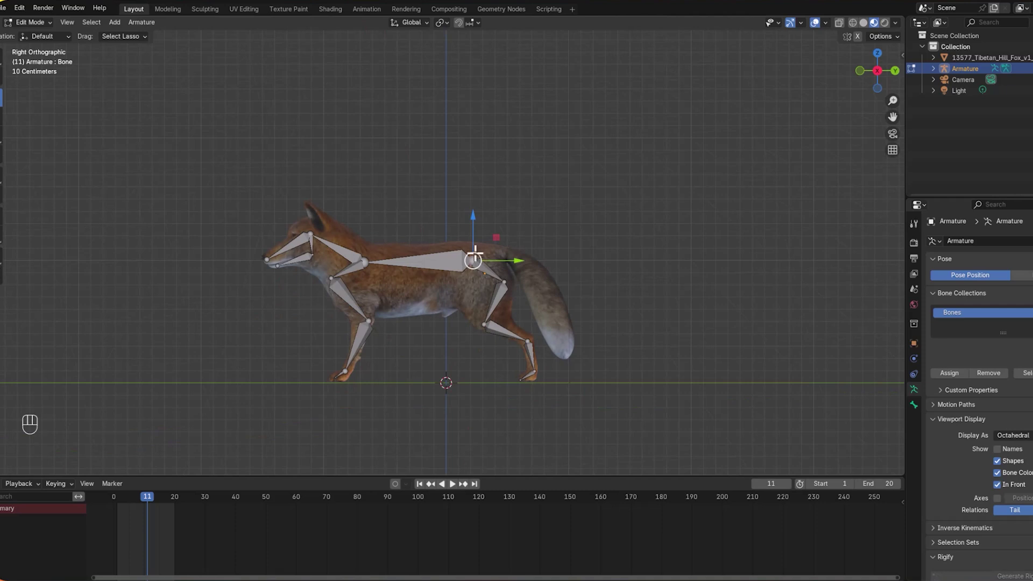
drag(473, 241, 475, 234)
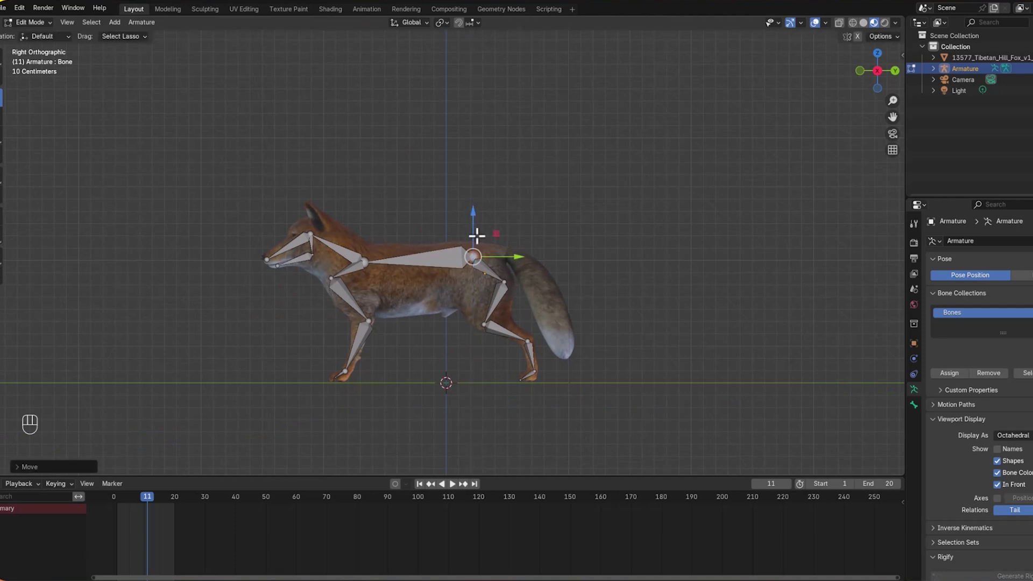
key(ctrl+z)
Select the bone ends meeting at the rear of the spine together and raise them slightly along Z
drag(470, 276, 471, 280)
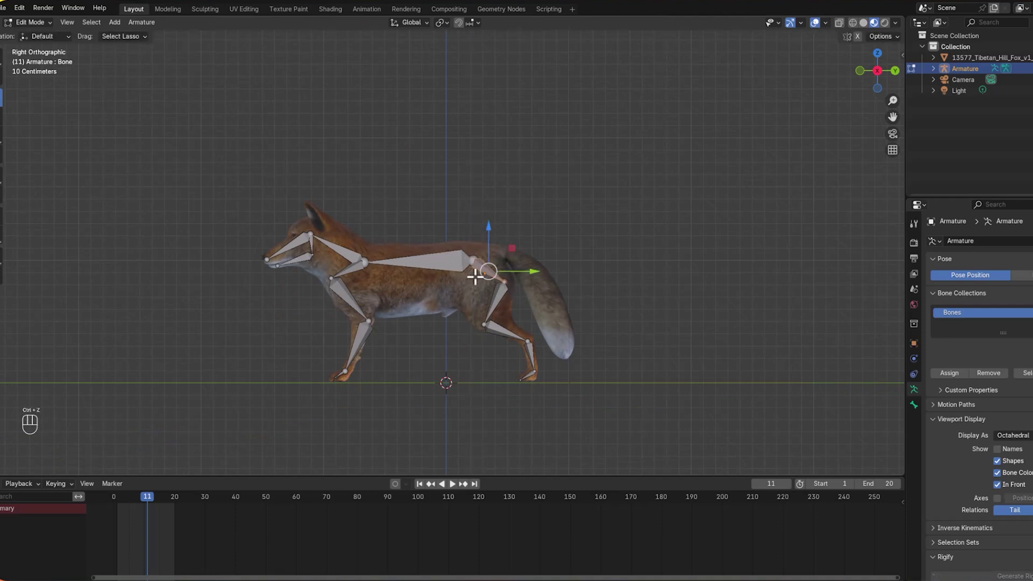
mouse_move(448, 224)
mouse_down()
mouse_move(477, 277)
mouse_move(510, 271)
mouse_up()
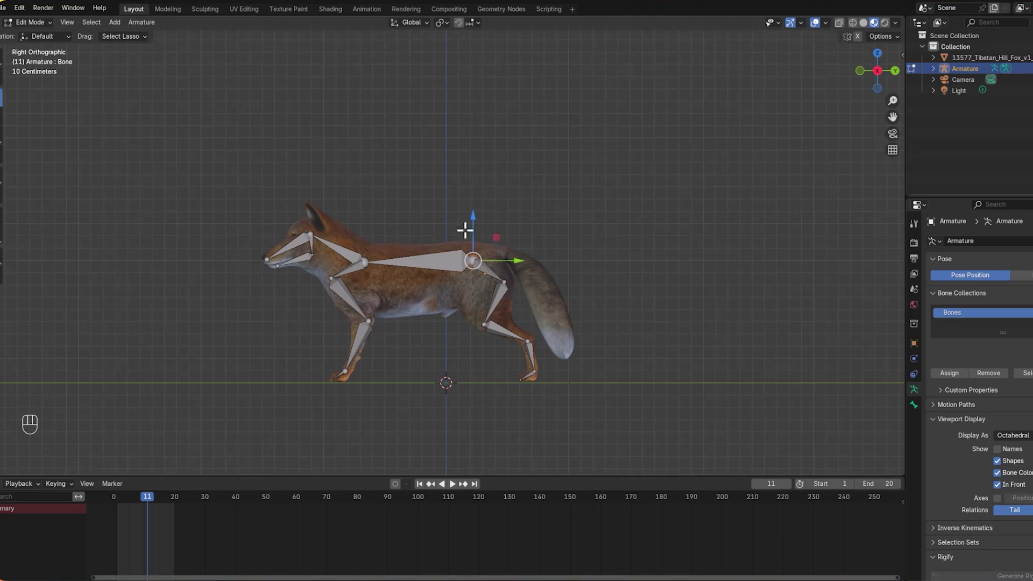
drag(473, 219, 477, 218)
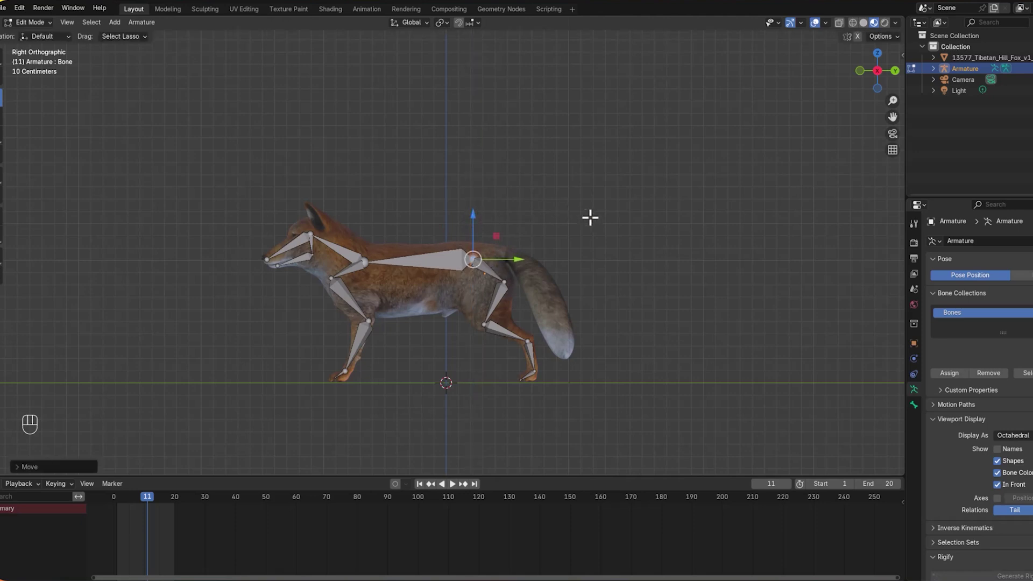
Extrude a bone from the spine's rear joint to the tail base, continuing with three bones down the tail to its tip
click(473, 258)
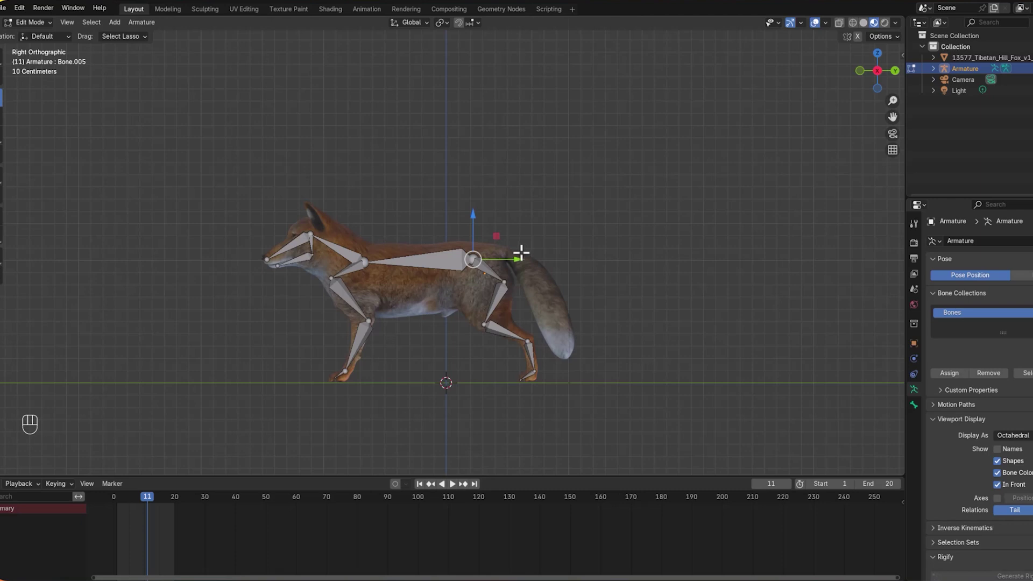
key(e)
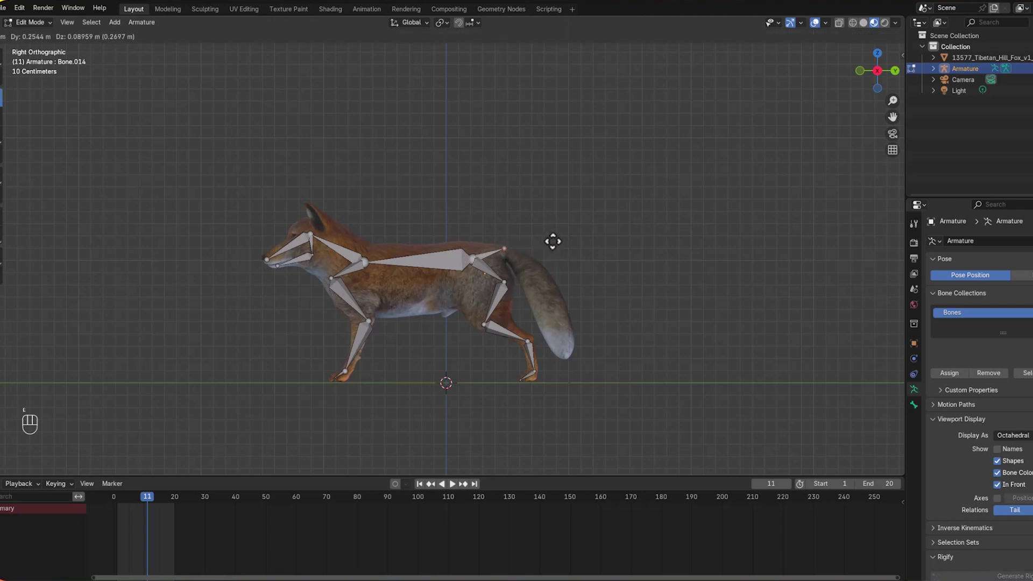
click(554, 243)
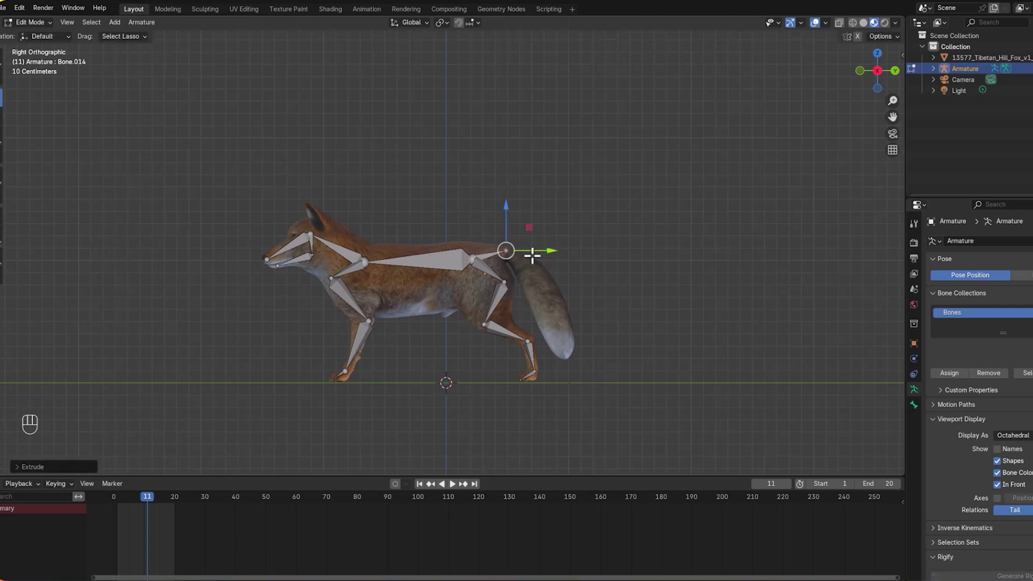
key(e)
click(565, 284)
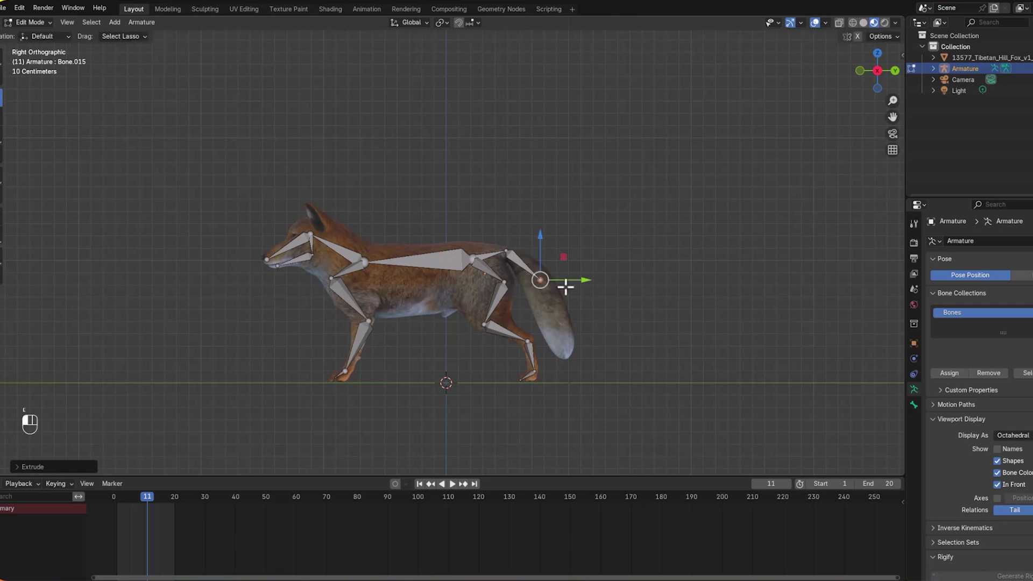
key(e)
click(572, 349)
key(e)
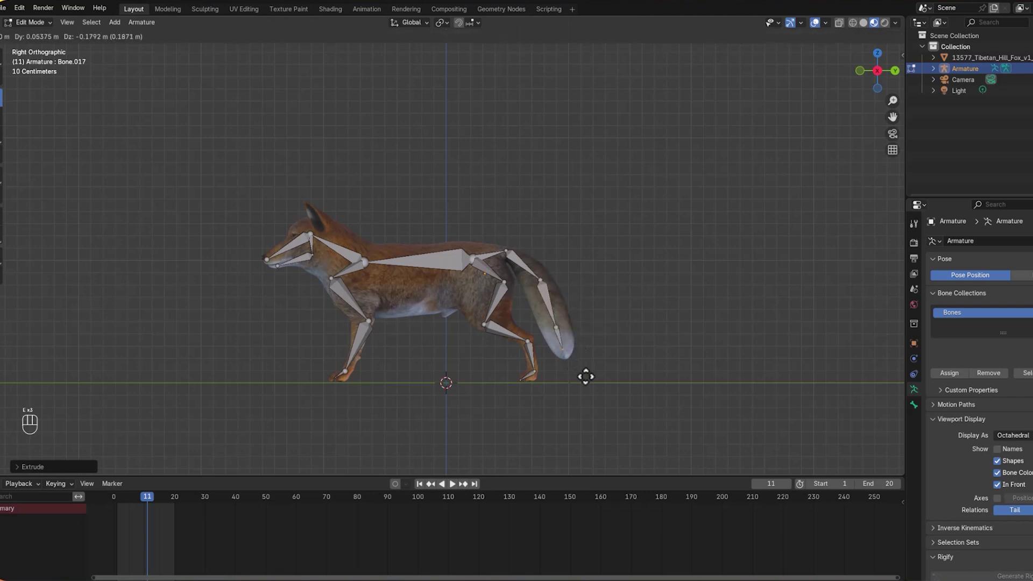
click(586, 380)
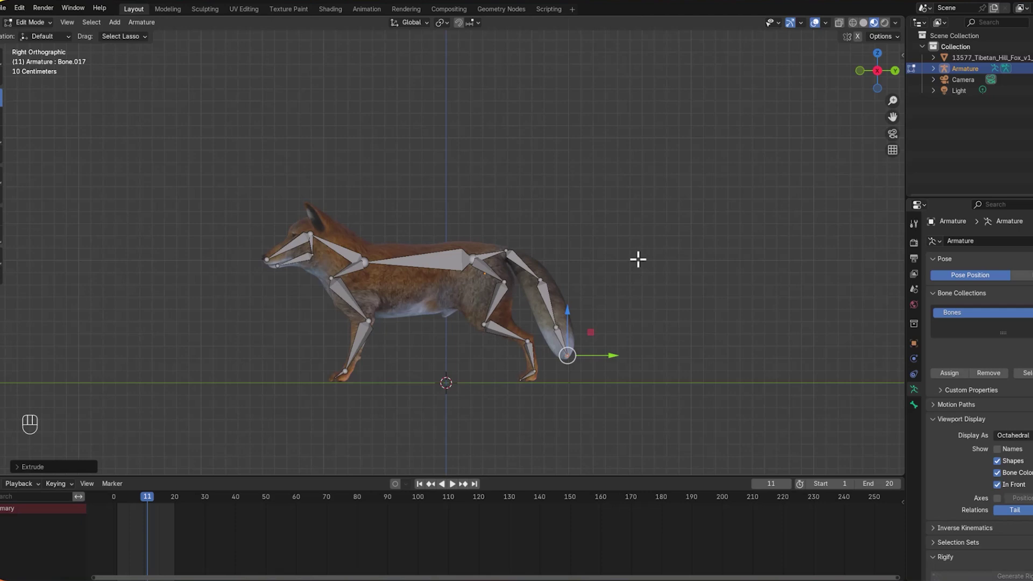
key(KP_7)
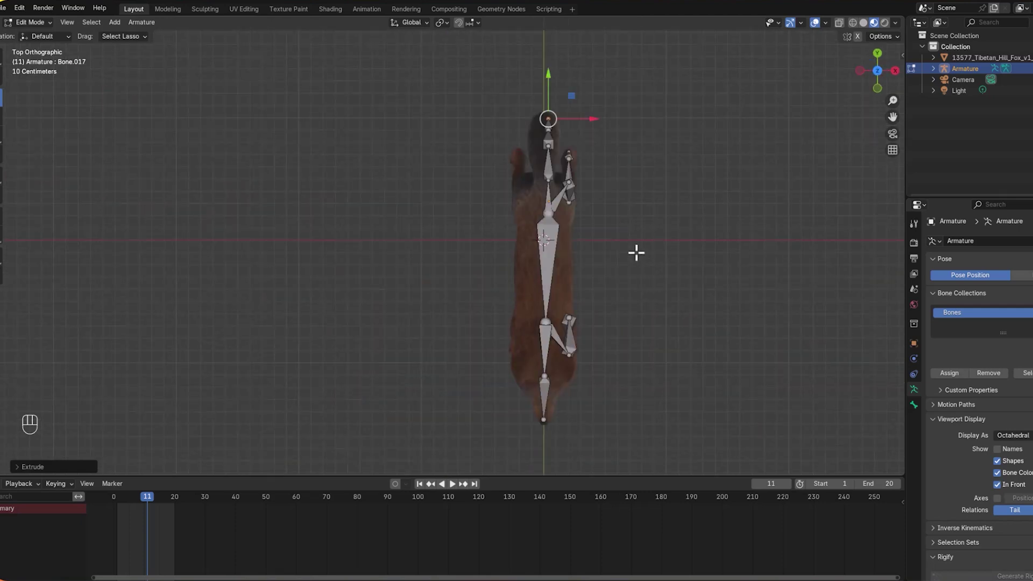
key(KP_3)
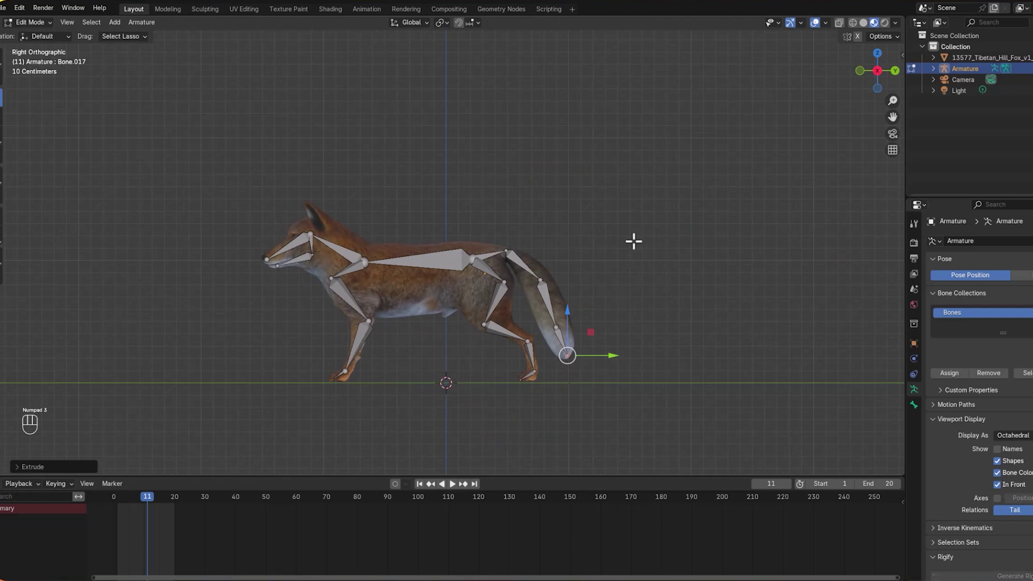
key(ctrl+KP_1)
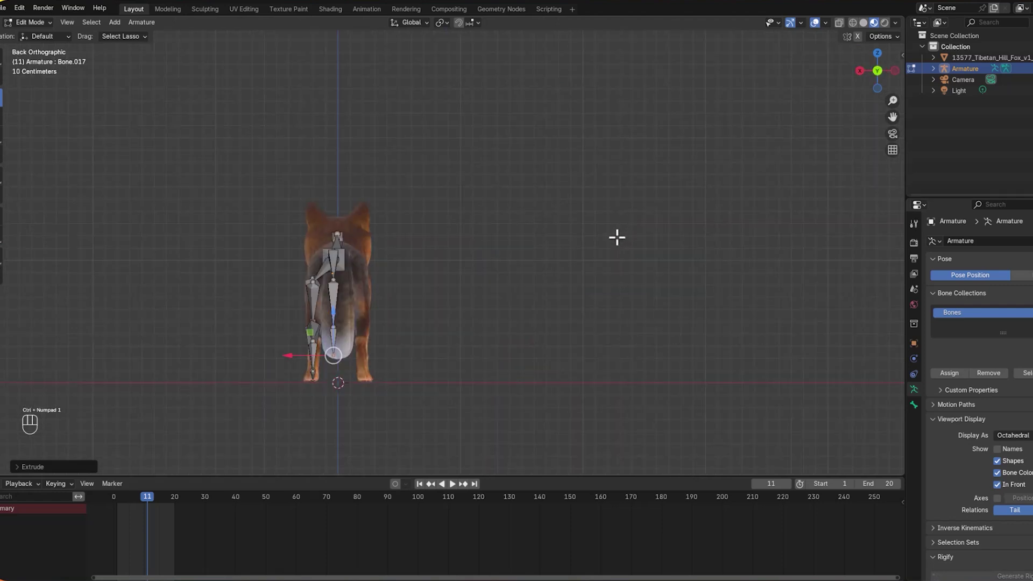
key(KP_3)
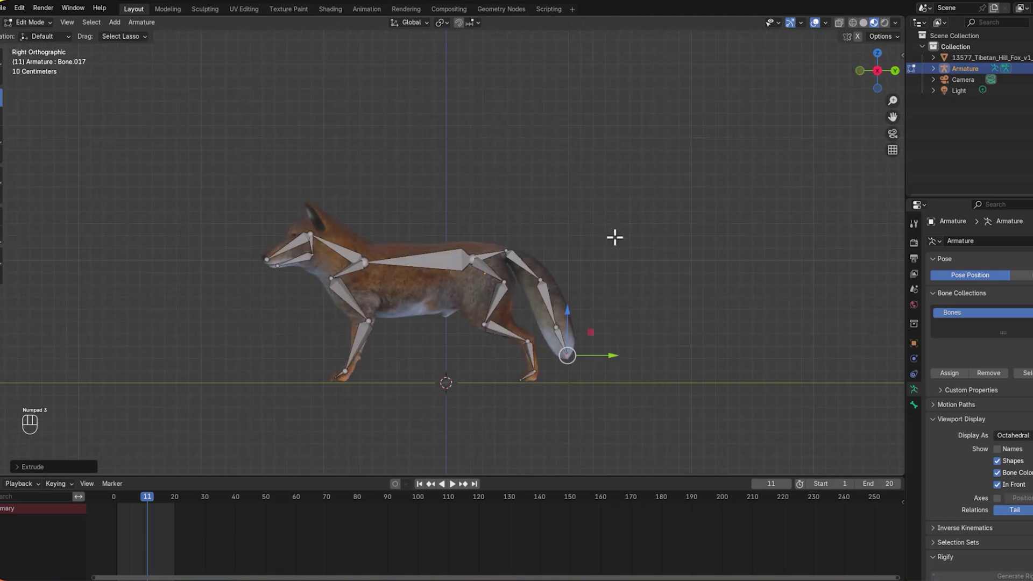
Rename the hip bone connecting the spine to the hind leg as shouldrbackleg.l
click(483, 268)
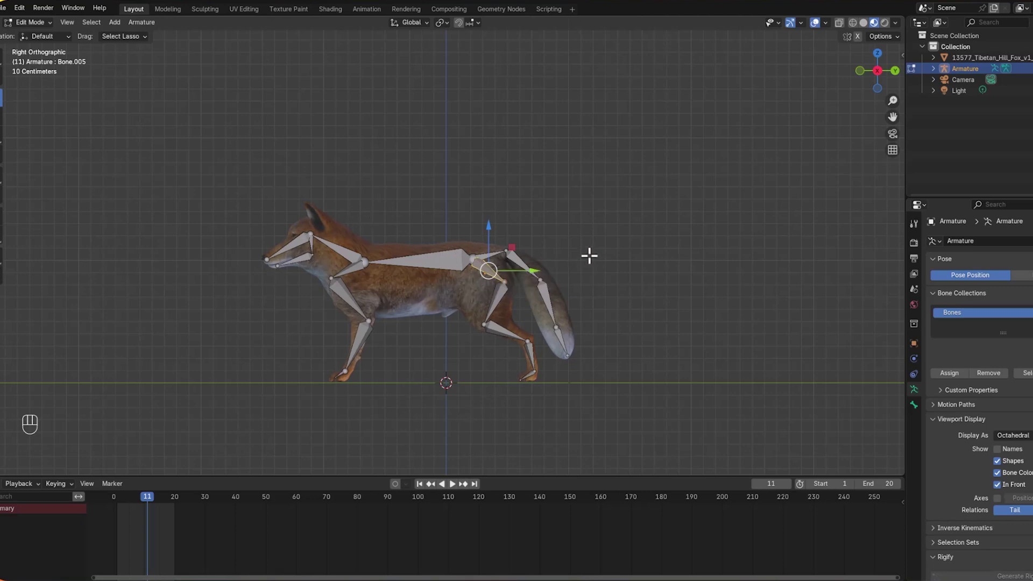
middle_drag(588, 248, 721, 307)
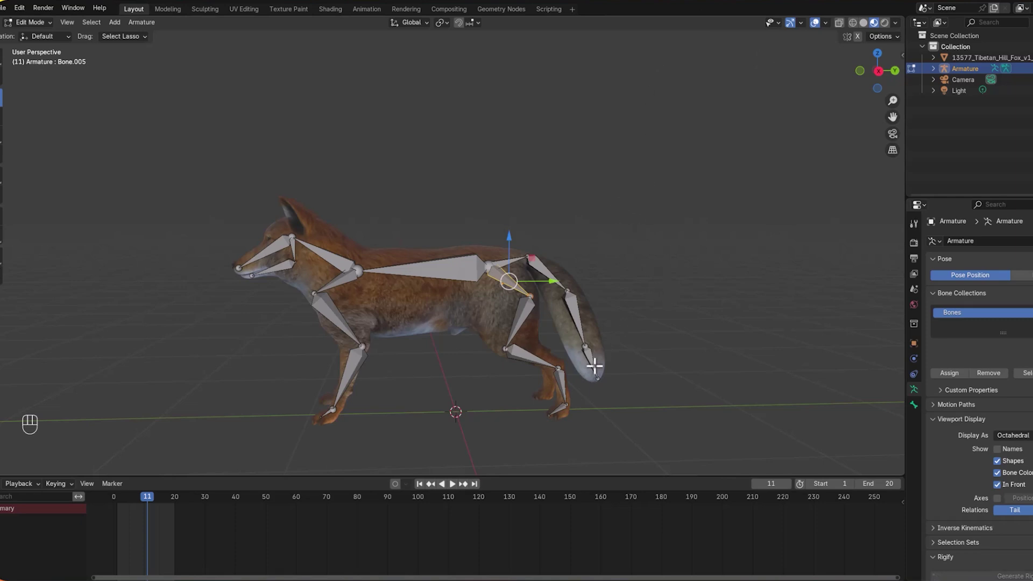
middle_drag(628, 364, 614, 276)
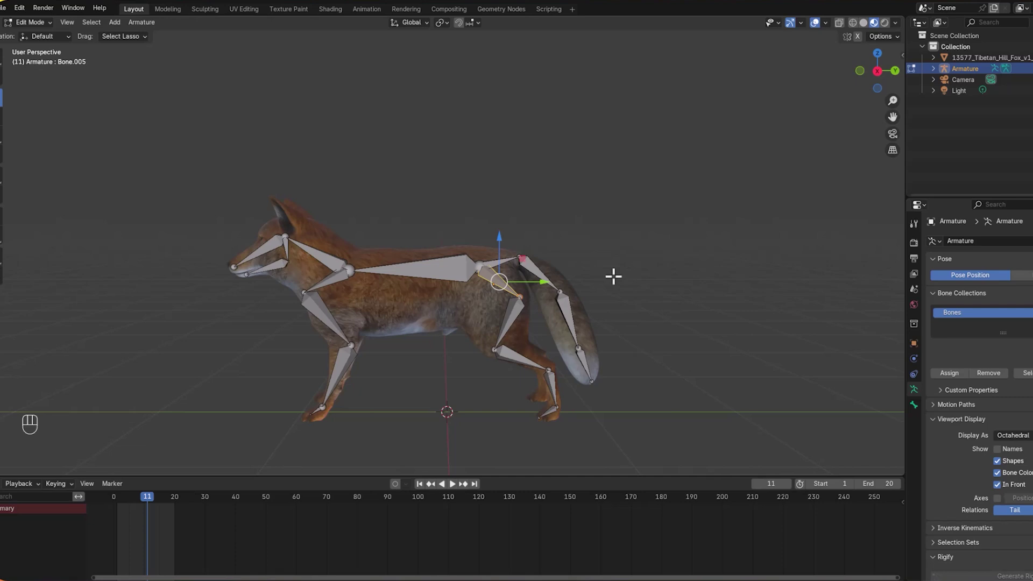
key(F2)
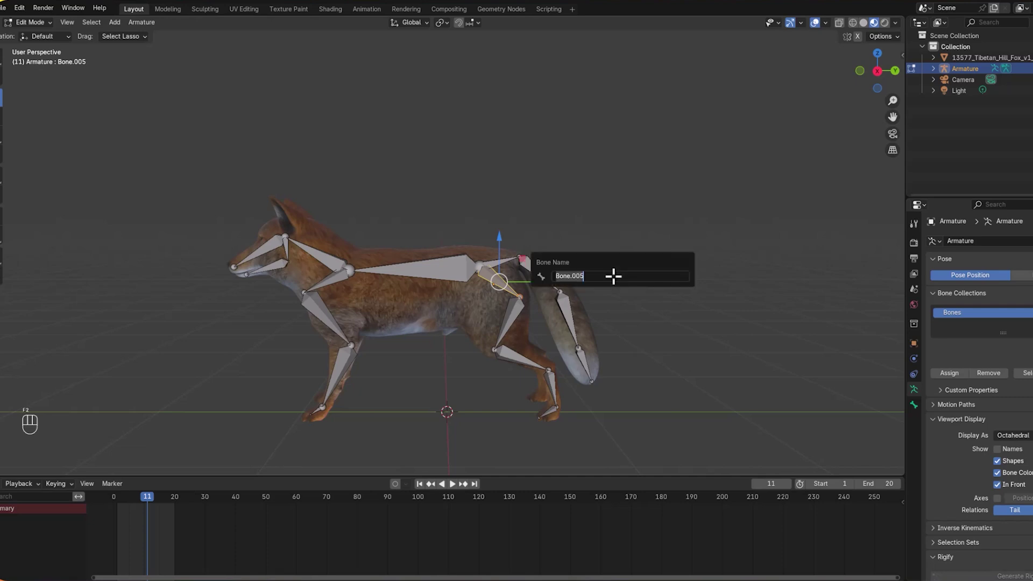
text(shouldrbackleg.l)
key(Return)
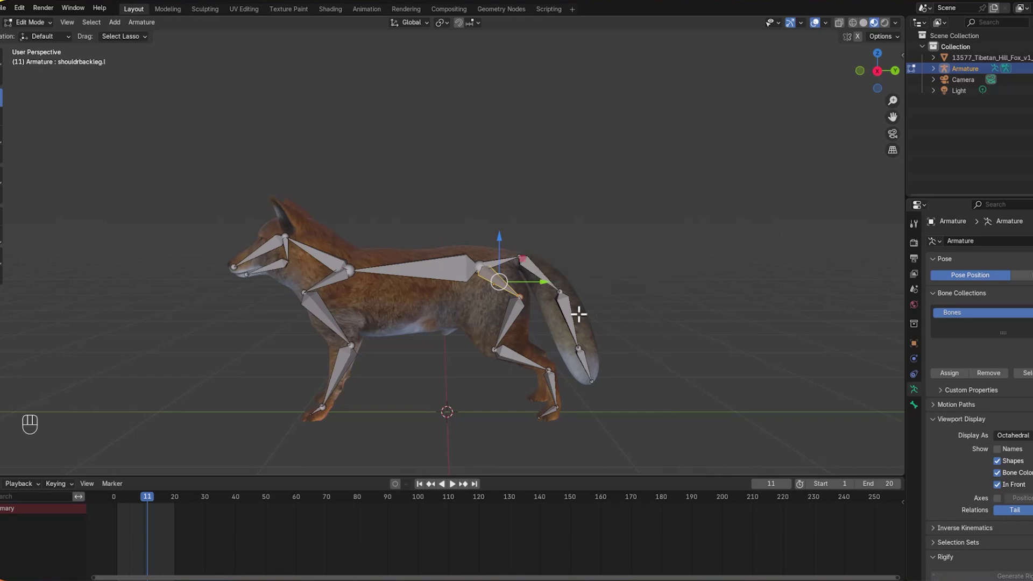
Rename the upper hind leg bone just below the hip bone as upbackleg.l
click(530, 318)
key(F2)
text(upba)
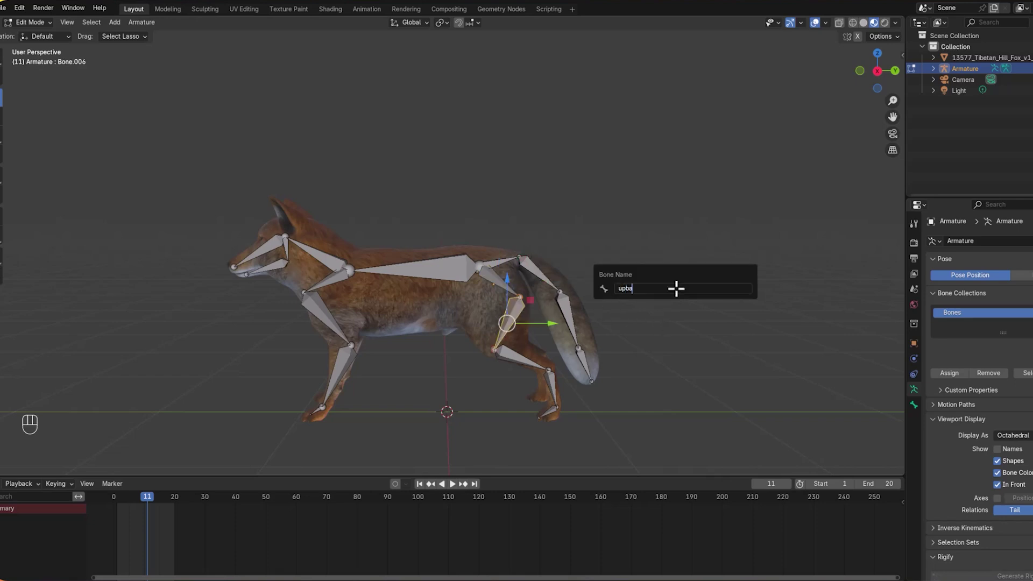
text(ckleg.l)
key(Return)
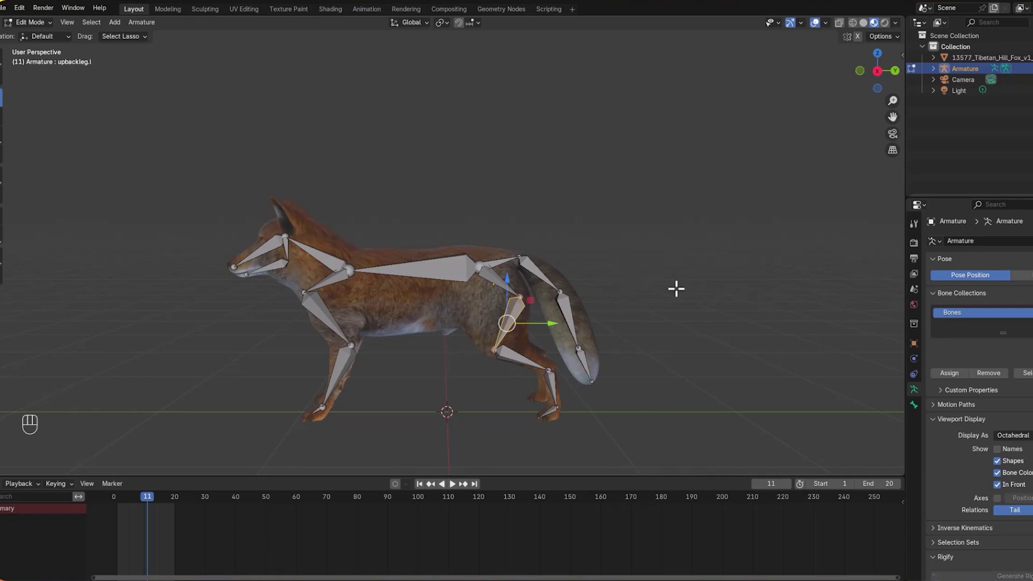
Rename the middle hind leg bone, running back from the knee to the hock, as midbackleg.l
click(534, 359)
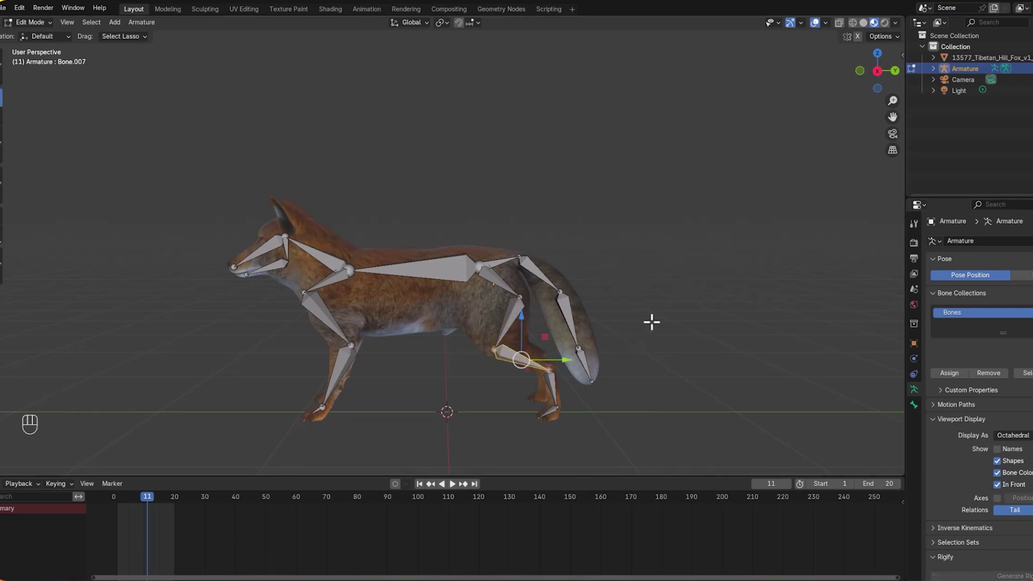
key(F2)
text(mid)
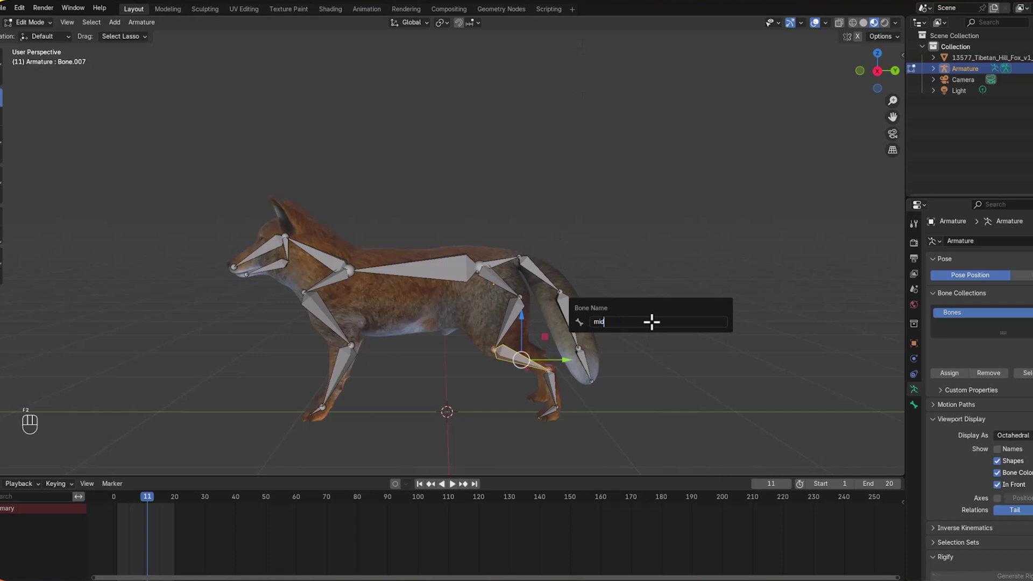
text(backleg.l)
key(Return)
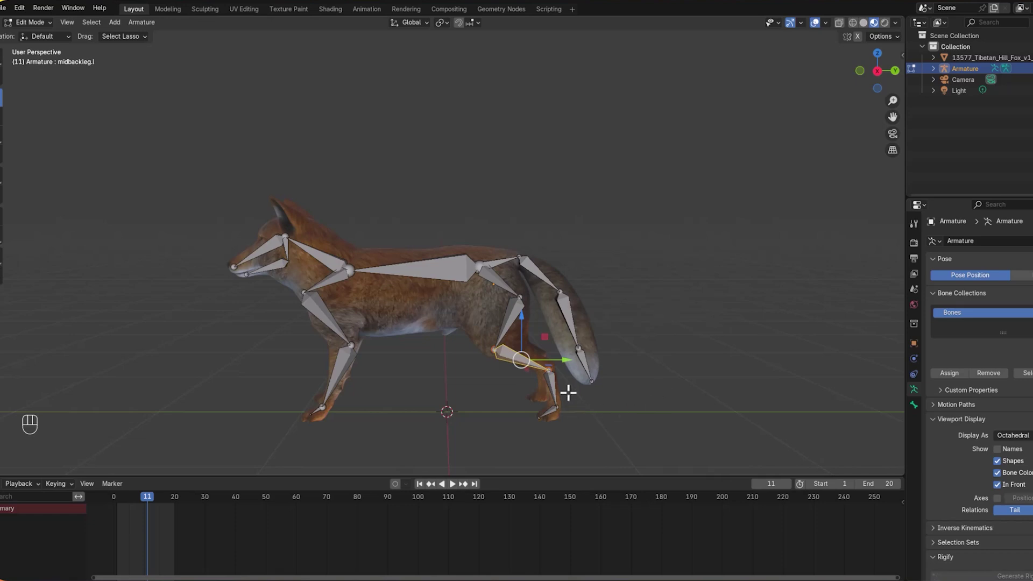
Rename the lower hind leg bone, between the hock and the foot, as lowerlbackeg.l
ctrl+right_click(556, 386)
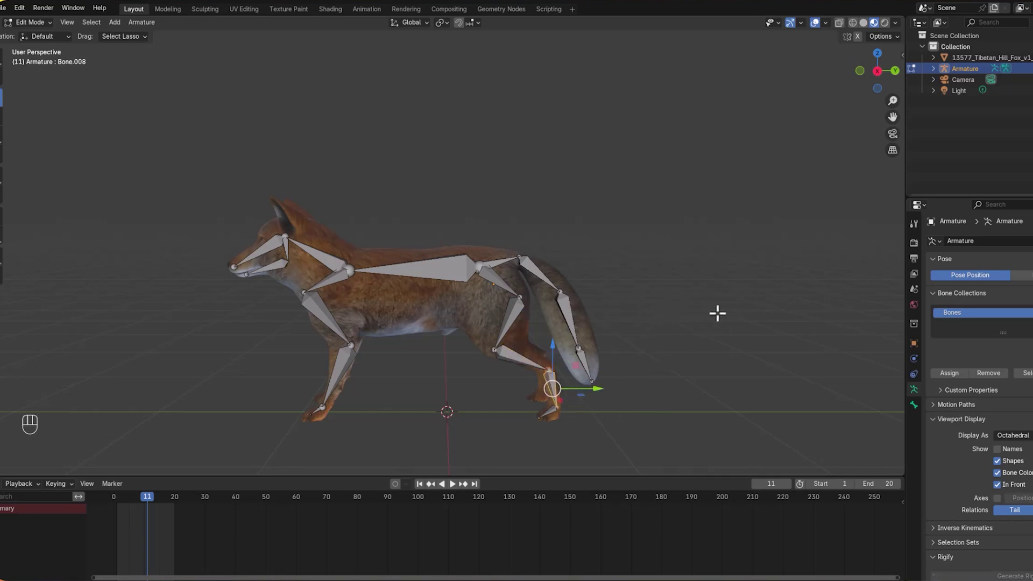
key(F2)
text(lowe)
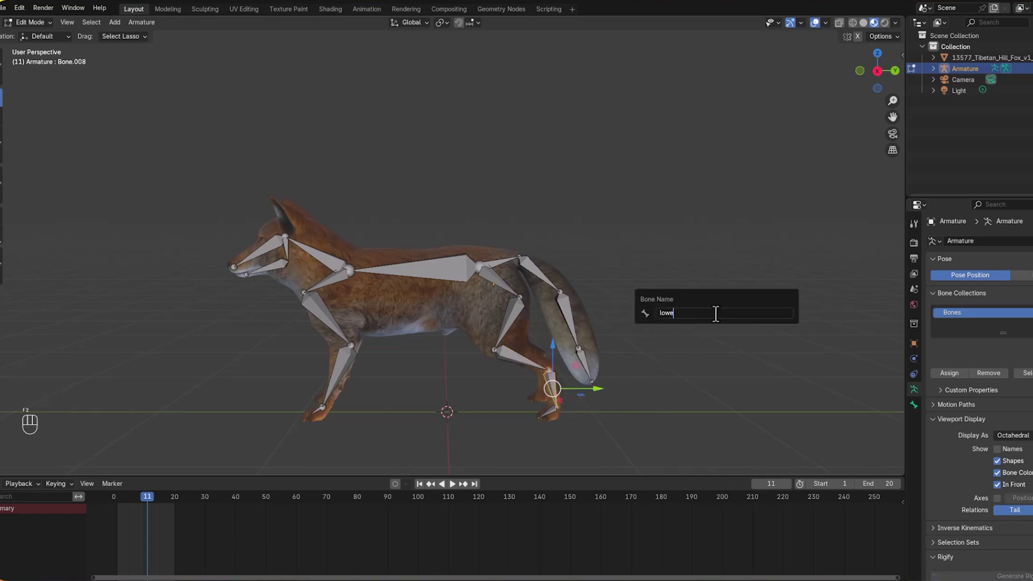
text(rleg.)
click(677, 313)
text(back)
key(Return)
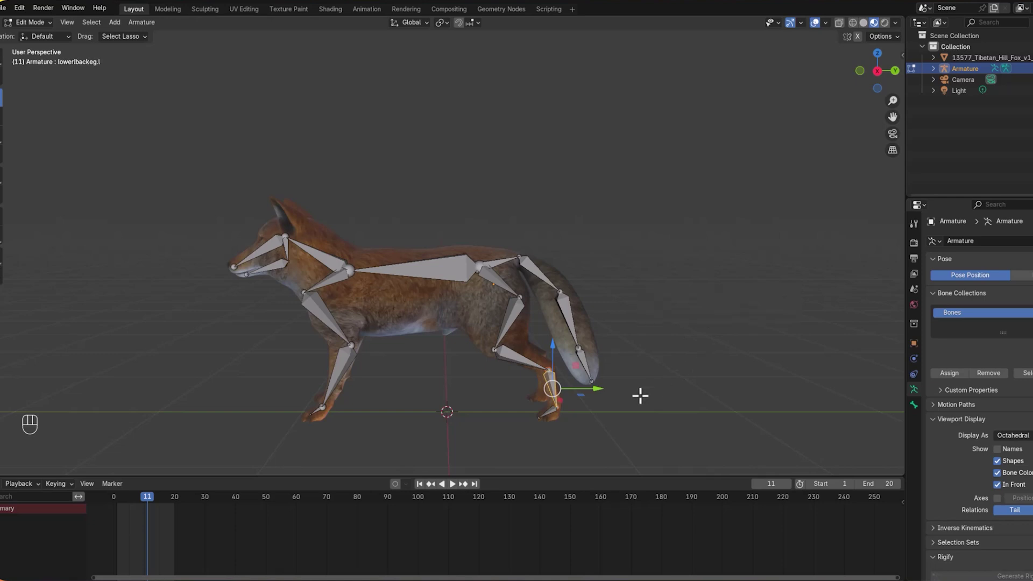
Rename the hind foot bone as footbackleg.l
click(553, 413)
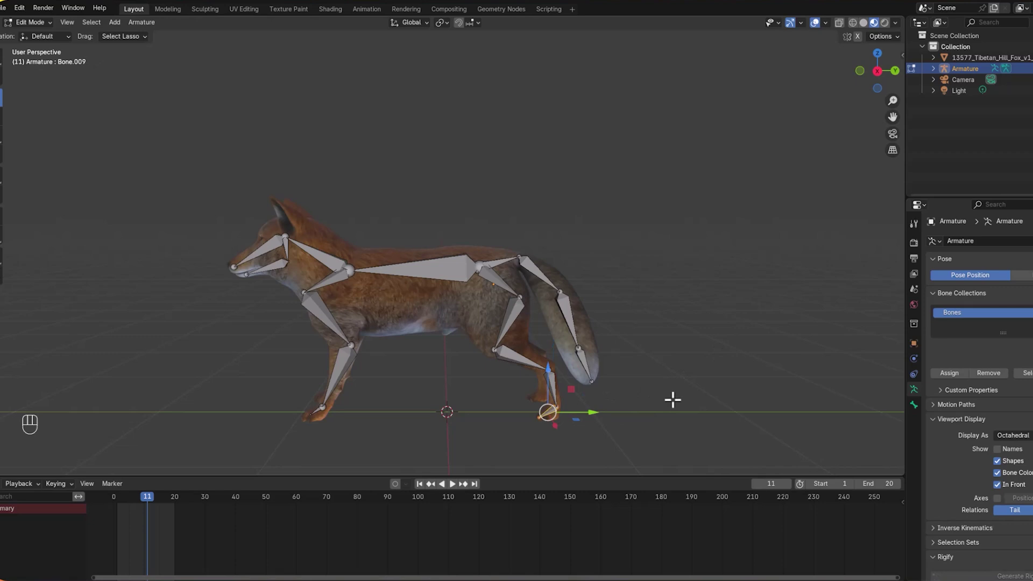
key(F2)
text(fo)
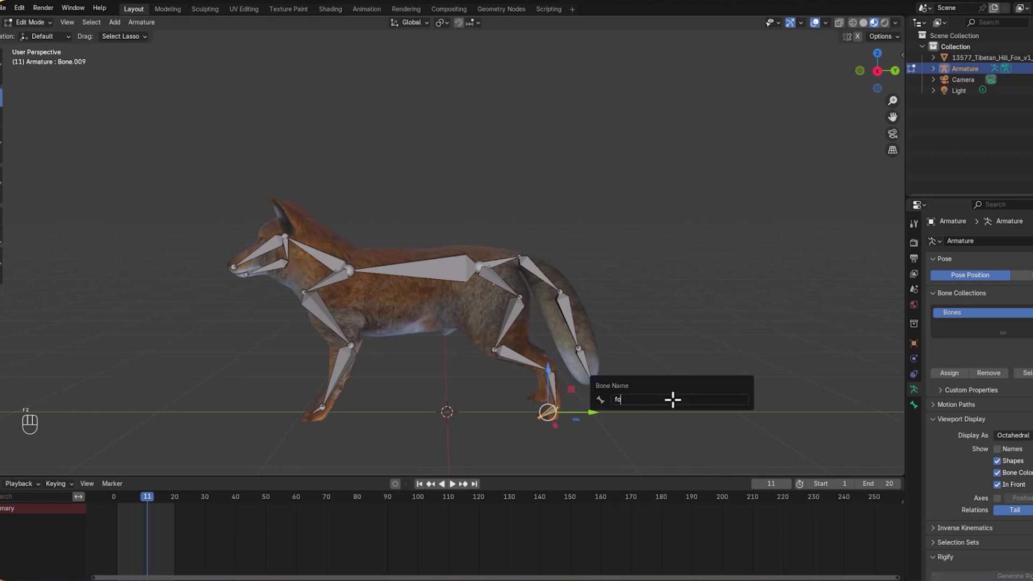
text(otbackleg.l)
key(Return)
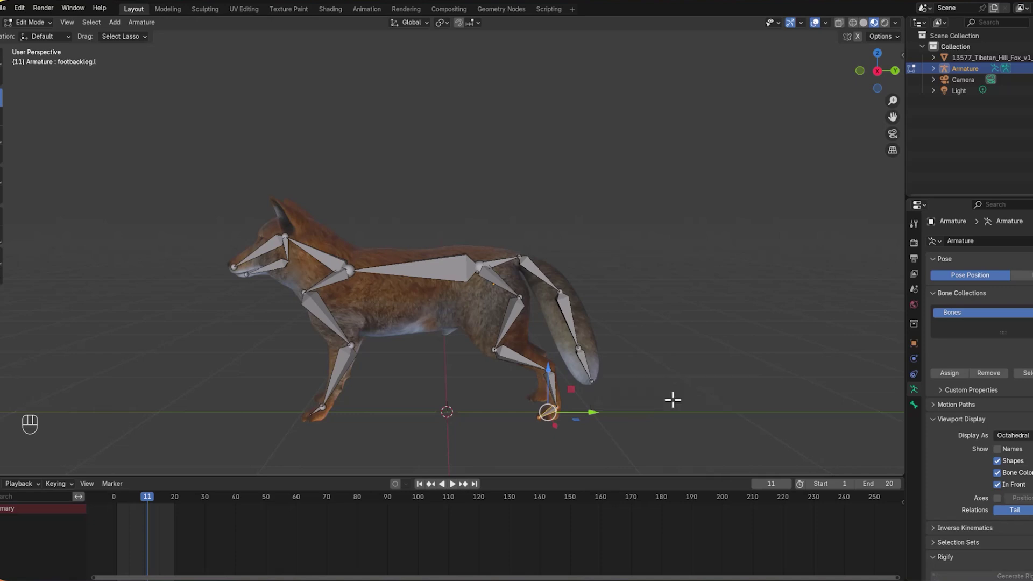
Rename the shoulder bone connecting the front of the spine to the front leg as shouldrfrontleg.l
click(335, 281)
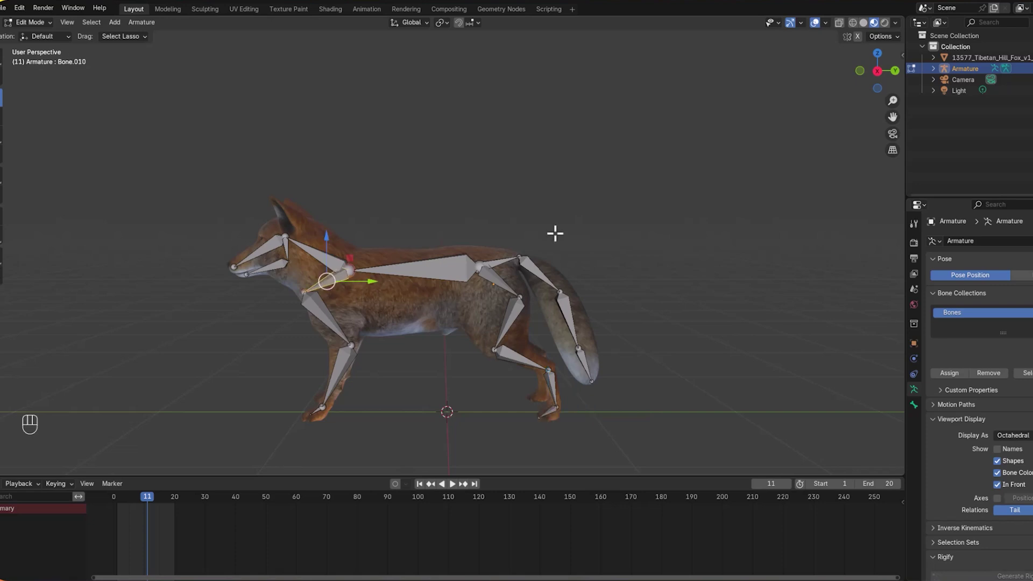
key(F2)
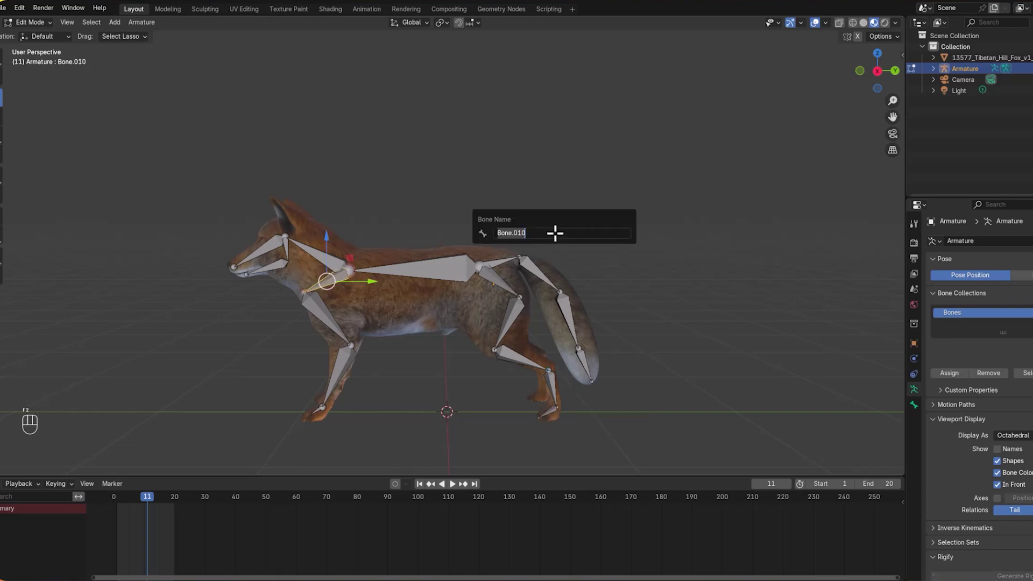
text(shouldrfrontleg.l)
key(Return)
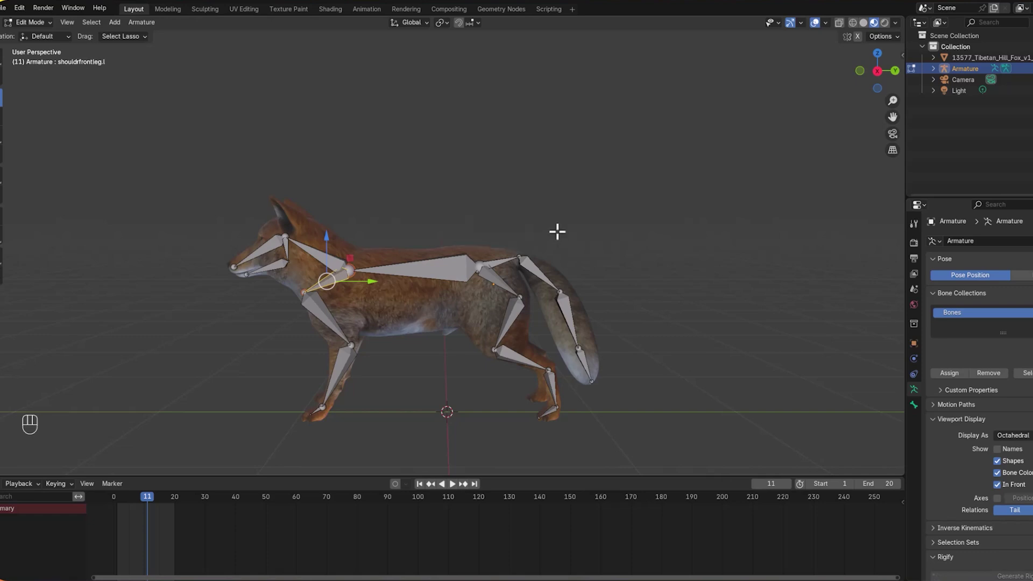
Rename the upper front leg bone, just below the shoulder bone, as upperfrontleg.l
click(337, 327)
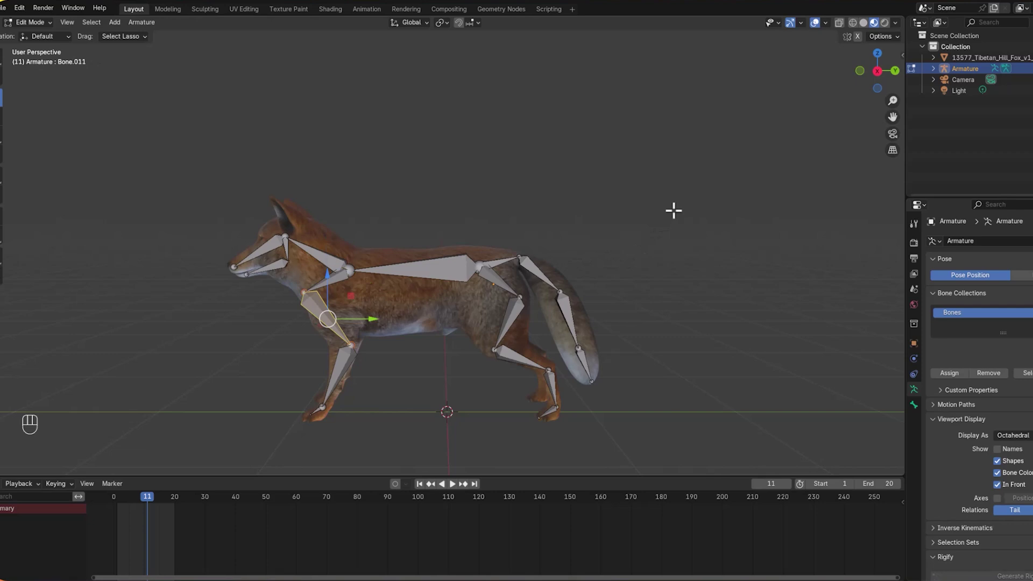
key(F2)
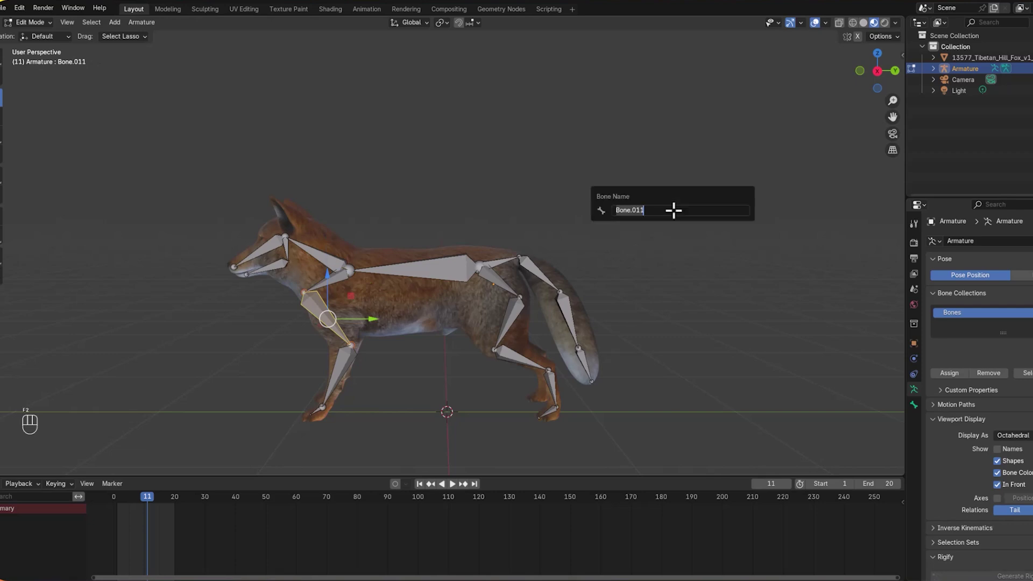
text(upperfrontleg.l)
key(Return)
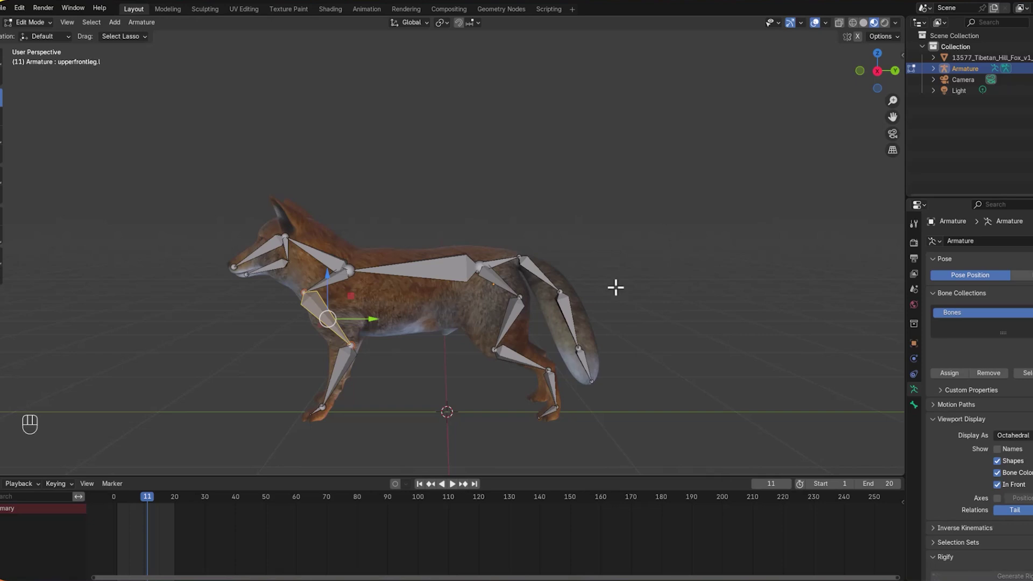
Rename the lower front leg bone, between the elbow and the front foot, as lowerleg.l
click(342, 370)
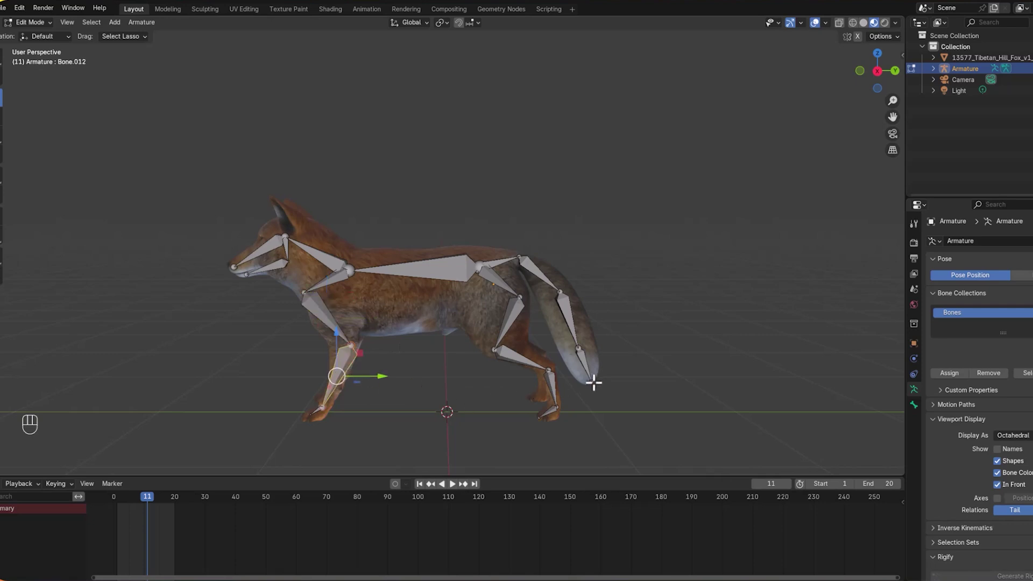
key(F2)
text(lowe)
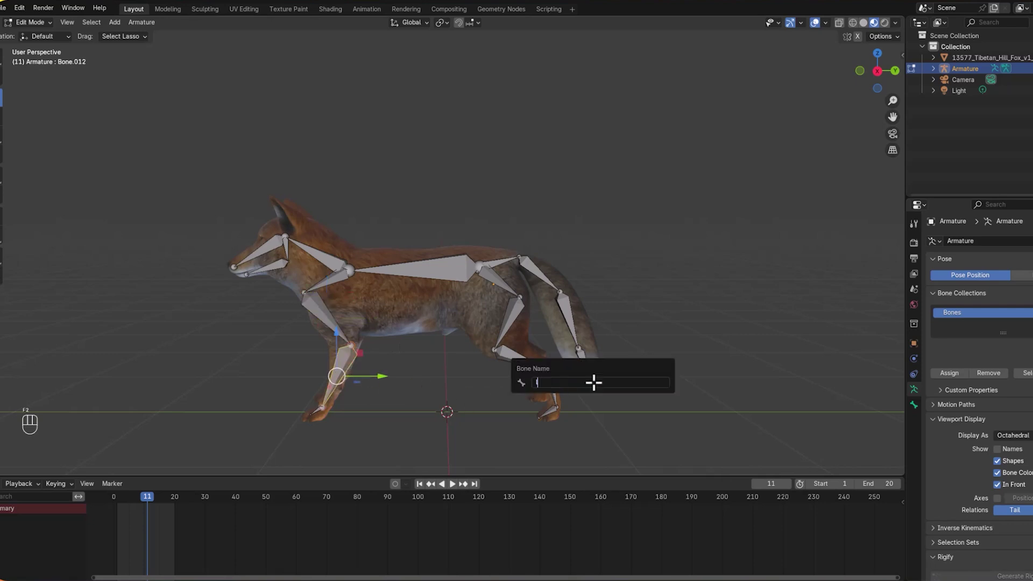
text(rleg.l)
key(Return)
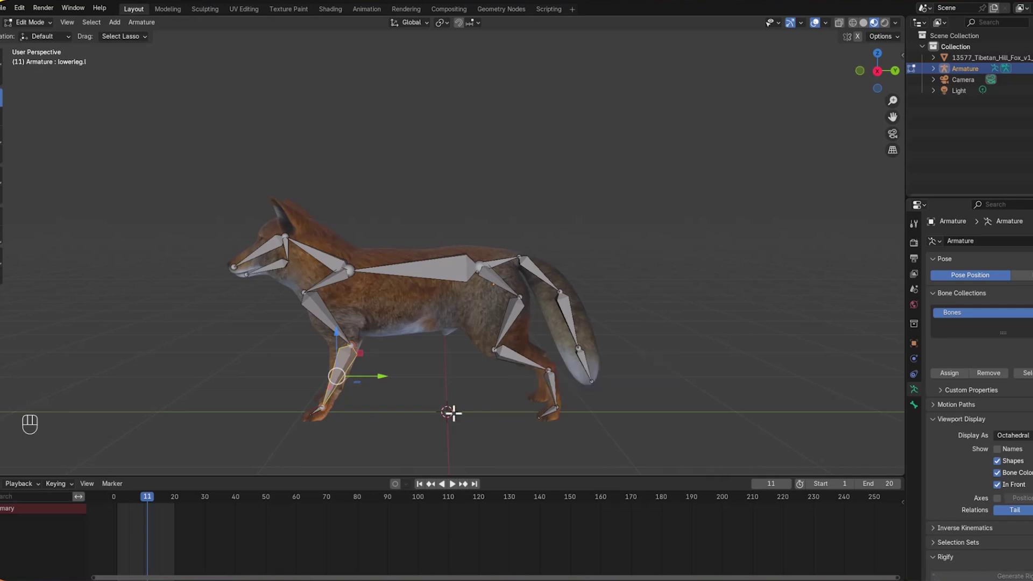
Rename the front foot bone as footfrontleg.l and clear the bone selection
ctrl+right_click(313, 412)
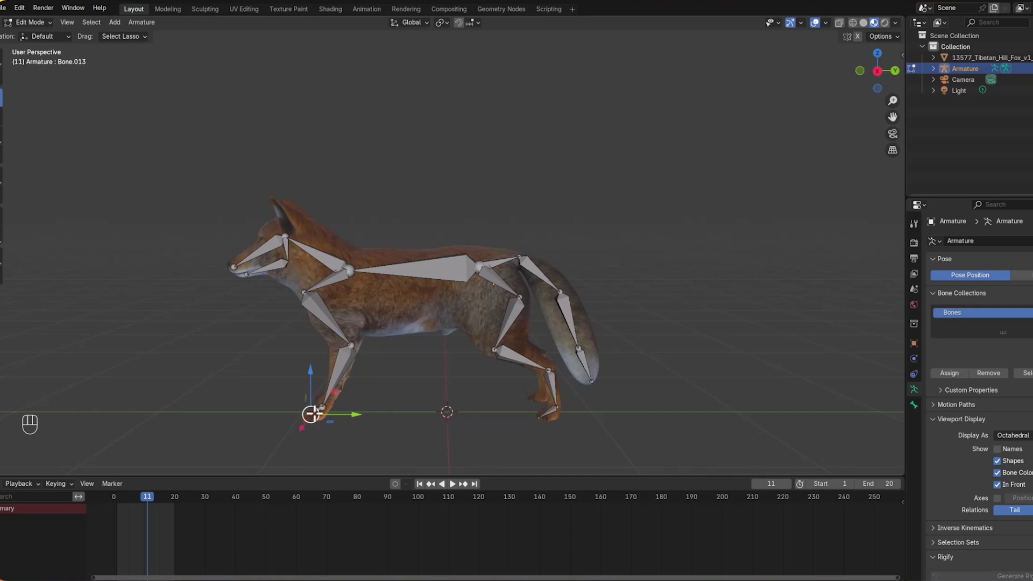
drag(311, 415, 318, 411)
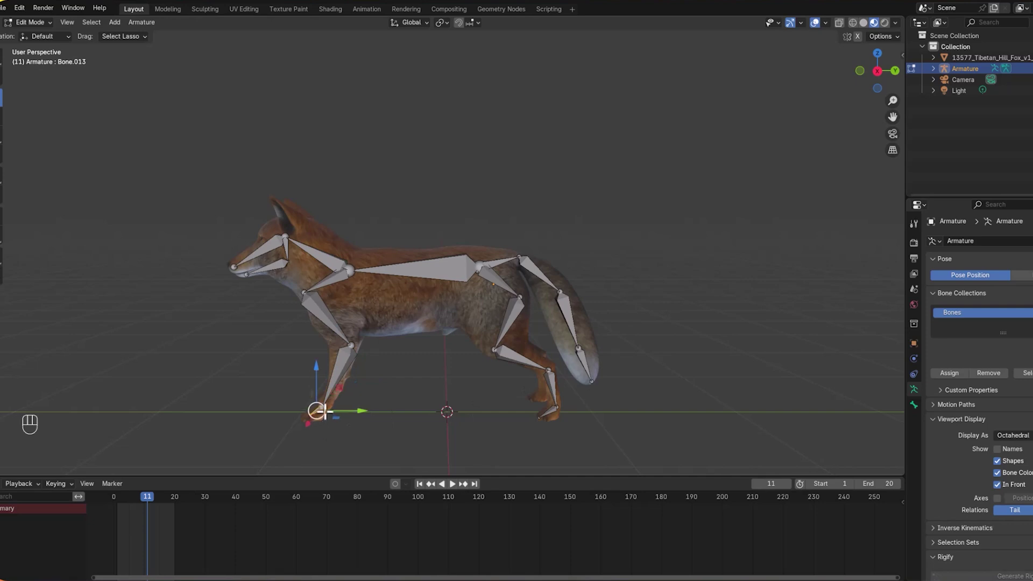
key(F2)
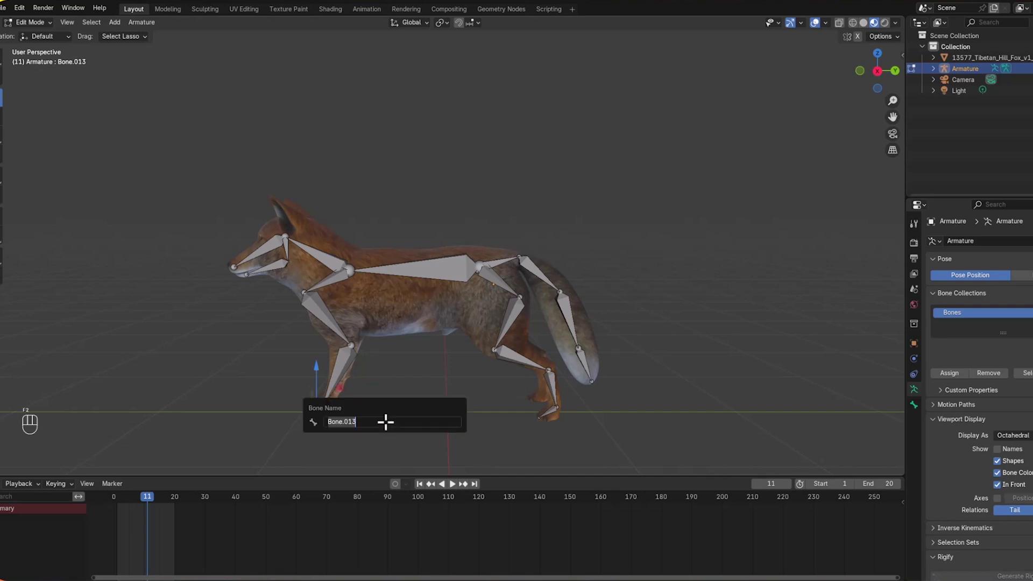
text(footfrontleg.l)
key(Return)
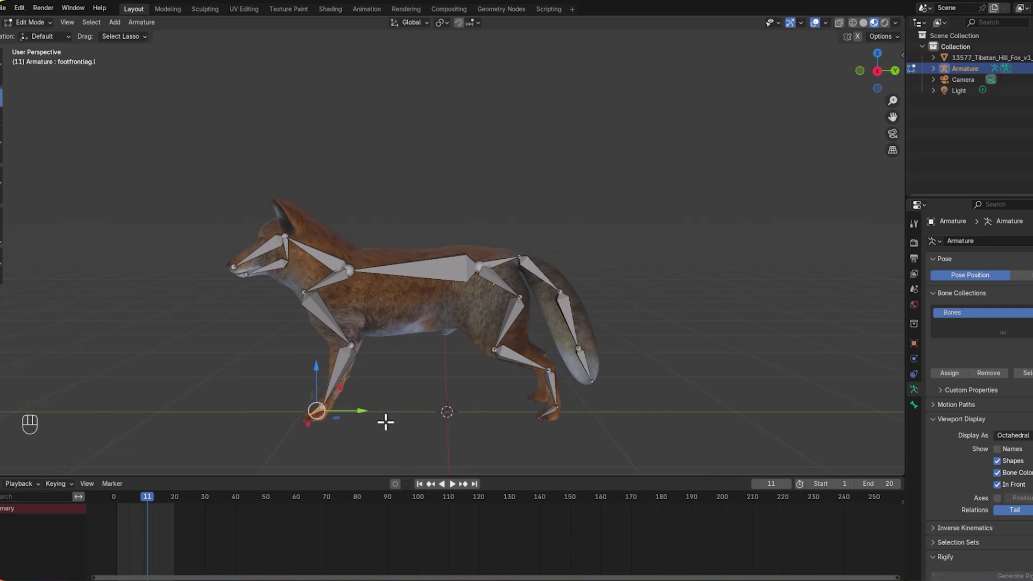
click(670, 298)
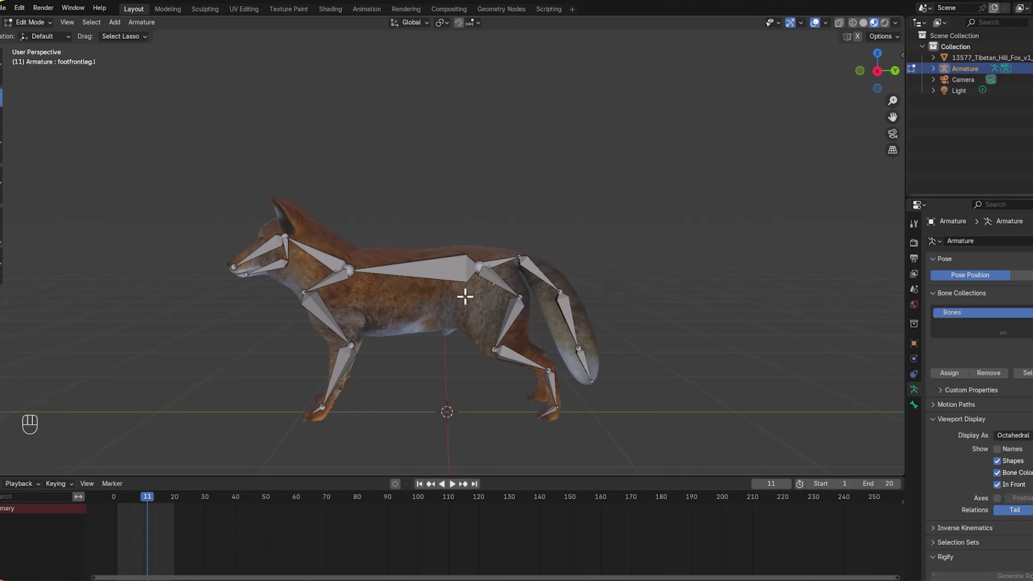
Subdivide the long spine bone into two bones
click(436, 270)
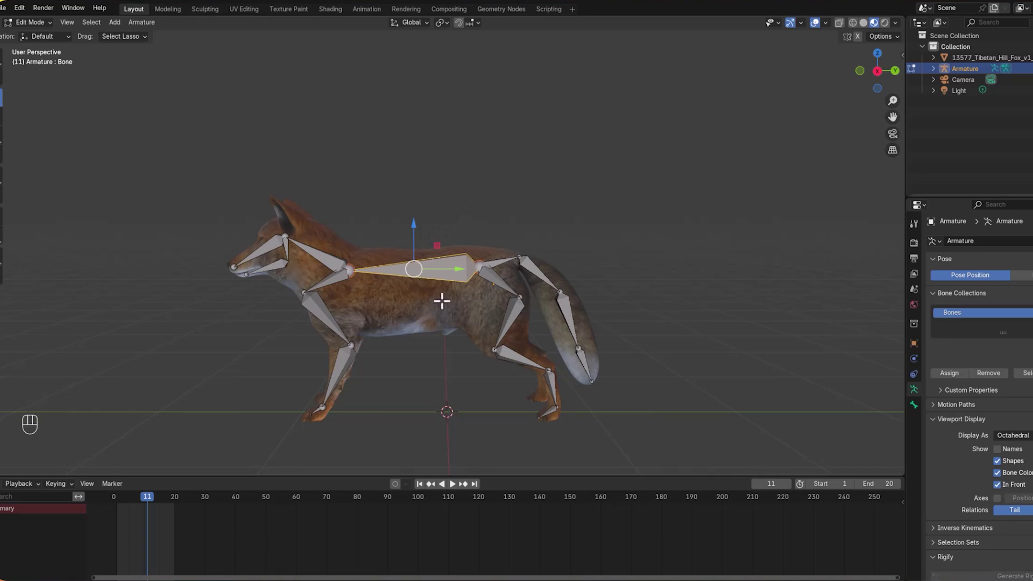
right_click(414, 263)
click(414, 264)
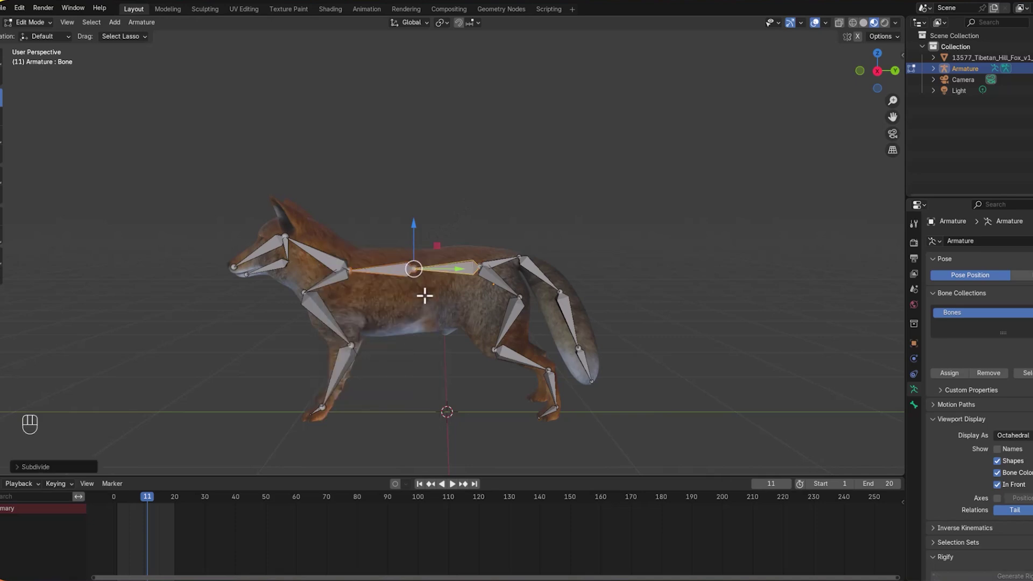
Raise the joints at the neck, shoulder and front half of the spine together slightly along Z
click(359, 270)
key(g)
key(z)
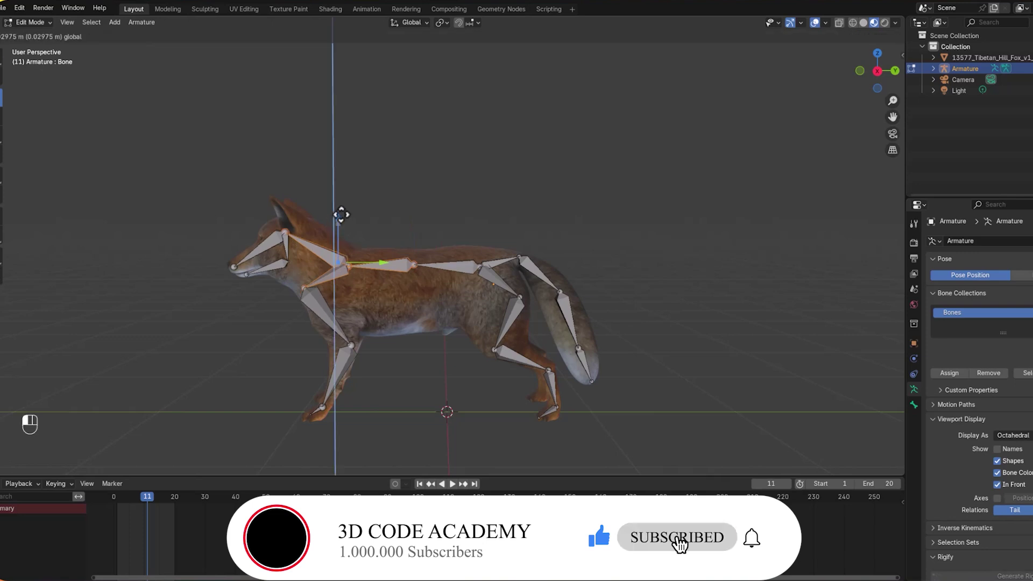
click(342, 214)
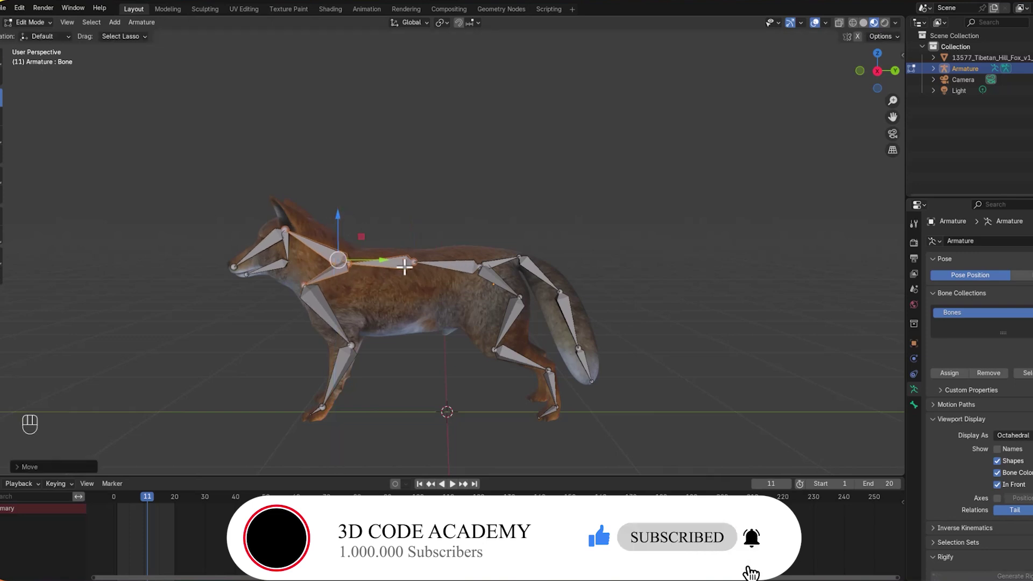
Raise the joint at the rear end of the spine about 0.04 m along Z and clear the selection
mouse_move(463, 247)
mouse_down()
mouse_move(501, 266)
mouse_move(485, 269)
mouse_up()
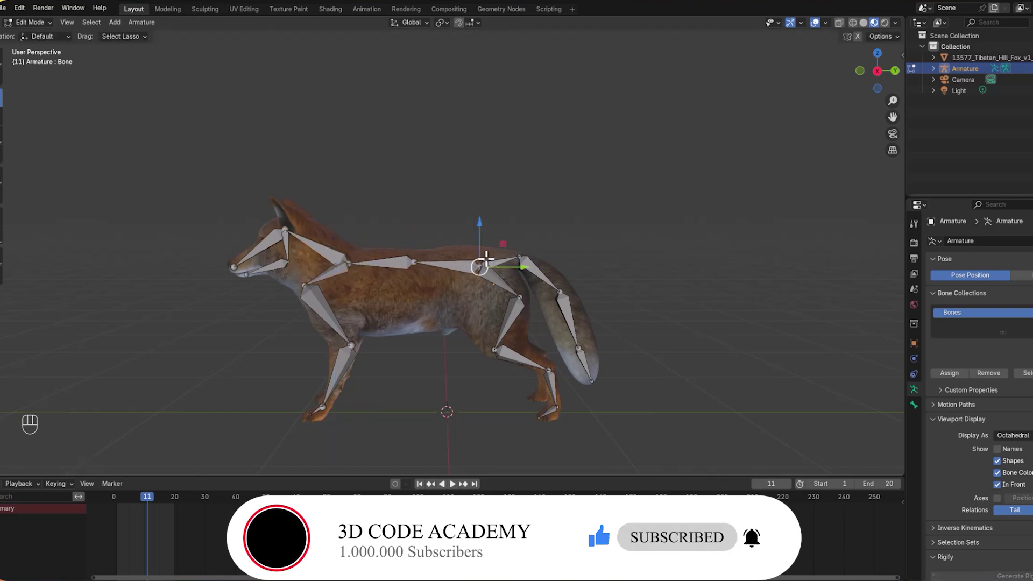
mouse_move(440, 230)
mouse_down()
mouse_move(512, 258)
mouse_move(450, 256)
mouse_move(505, 241)
mouse_up()
key(g)
key(z)
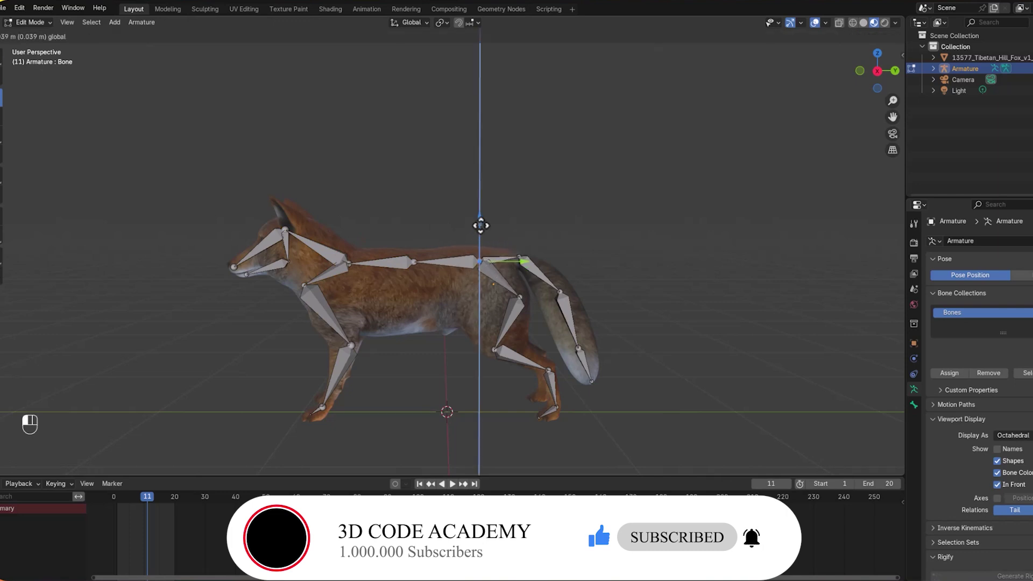
click(479, 225)
click(646, 334)
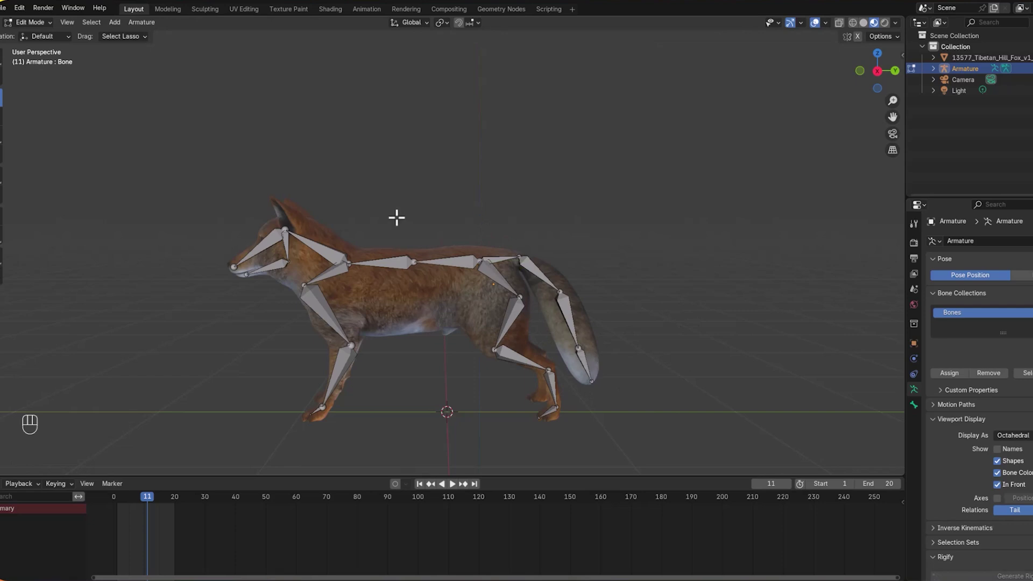
Rename the bone running from the top of the neck to the nose as head
click(273, 261)
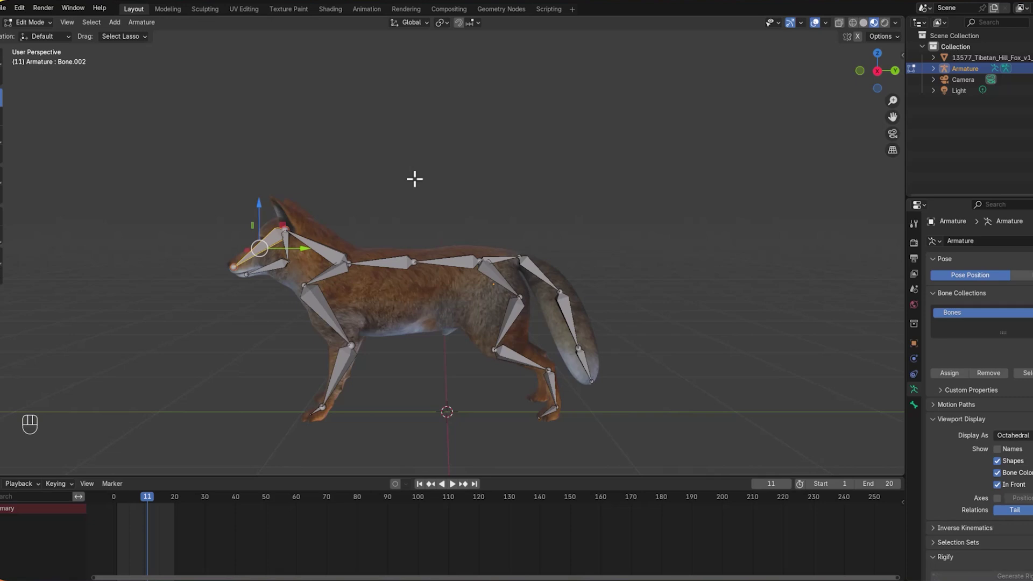
key(F2)
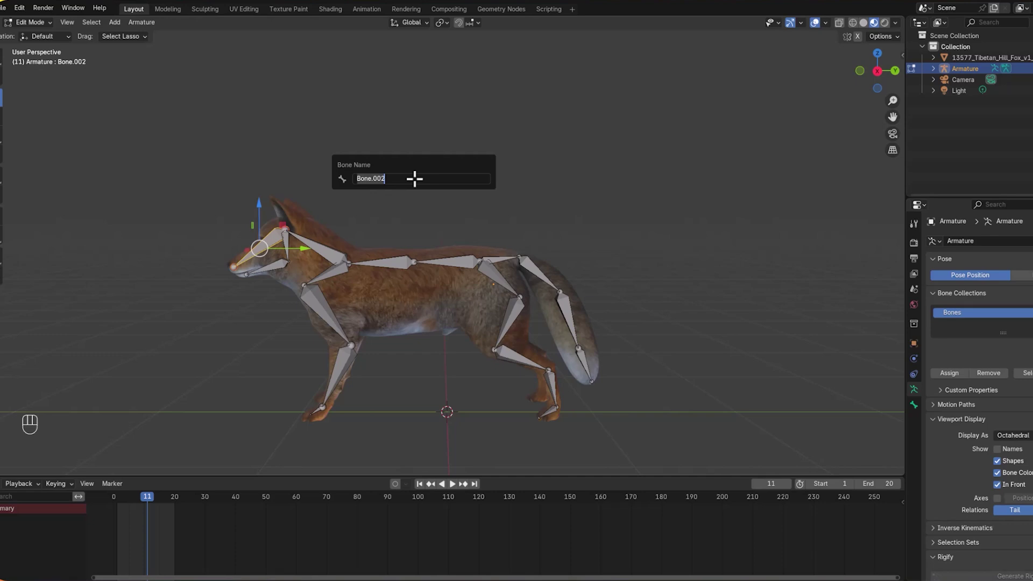
text(head)
key(Return)
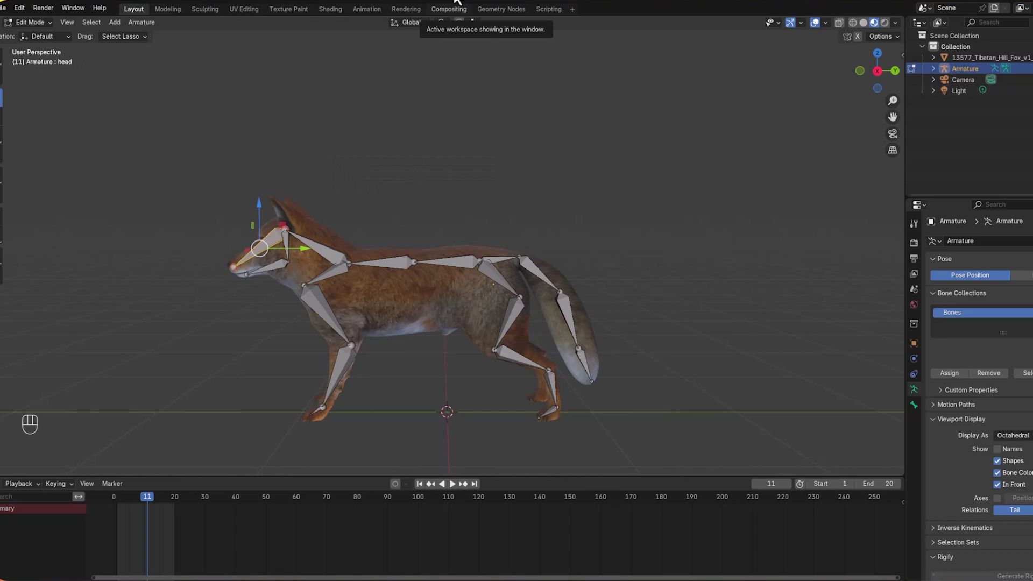
Rename the lower bone running from the back of the mouth to the chin as jaw
click(266, 267)
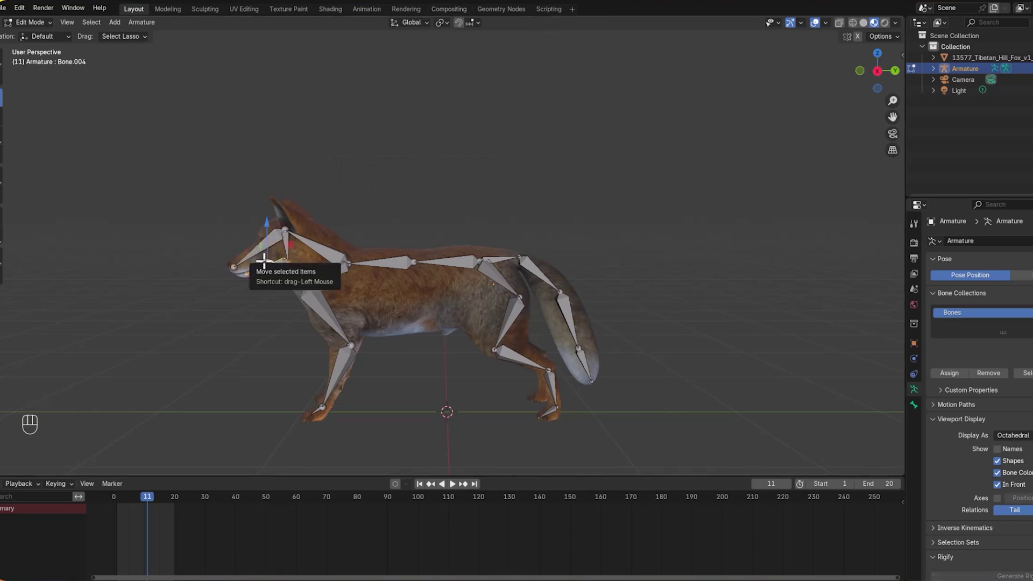
key(F2)
text(jaw)
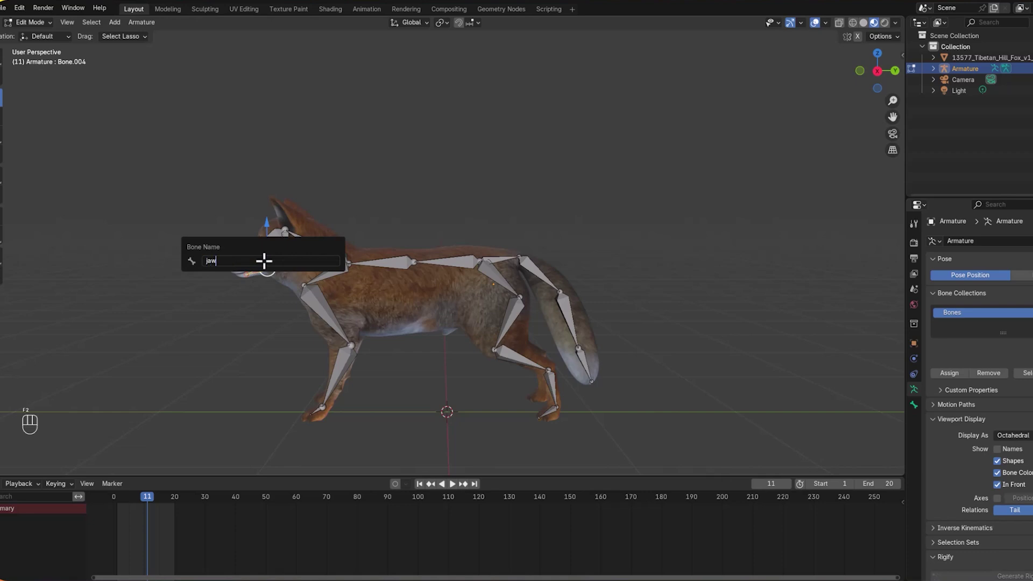
key(Return)
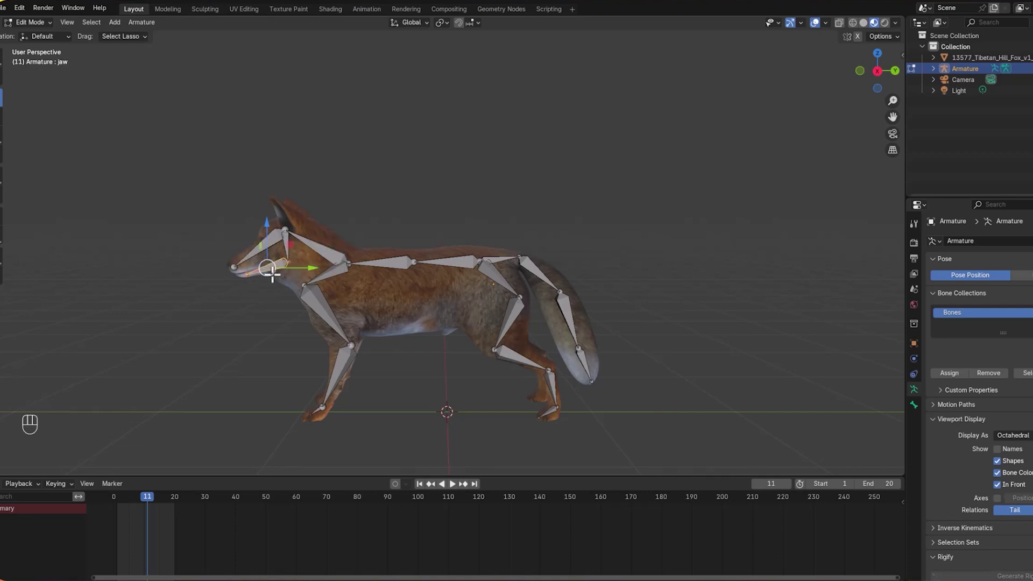
Rename the short vertical bone connecting the top of the neck to the jaw bone as upjaw
click(288, 240)
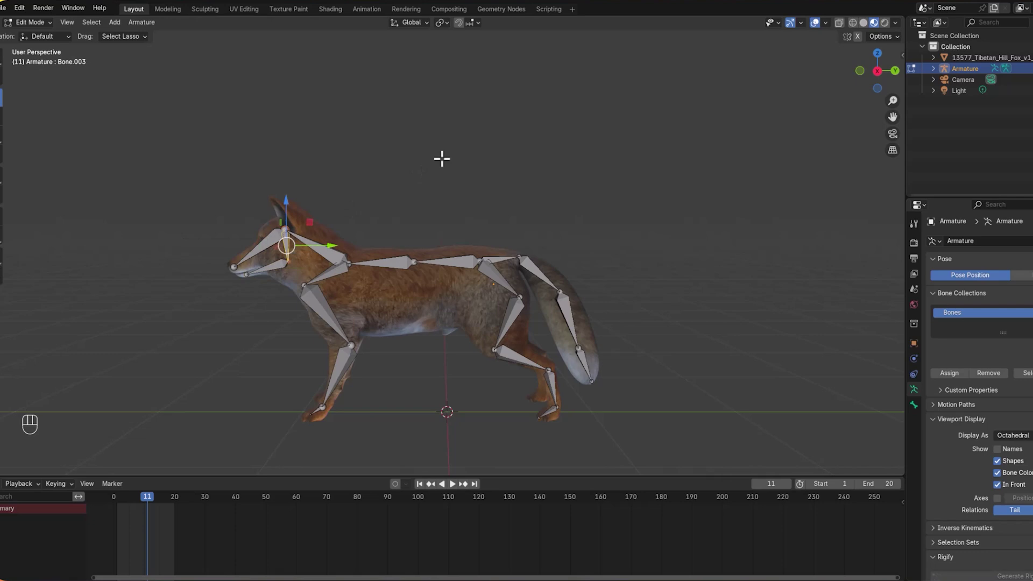
key(F2)
text(u)
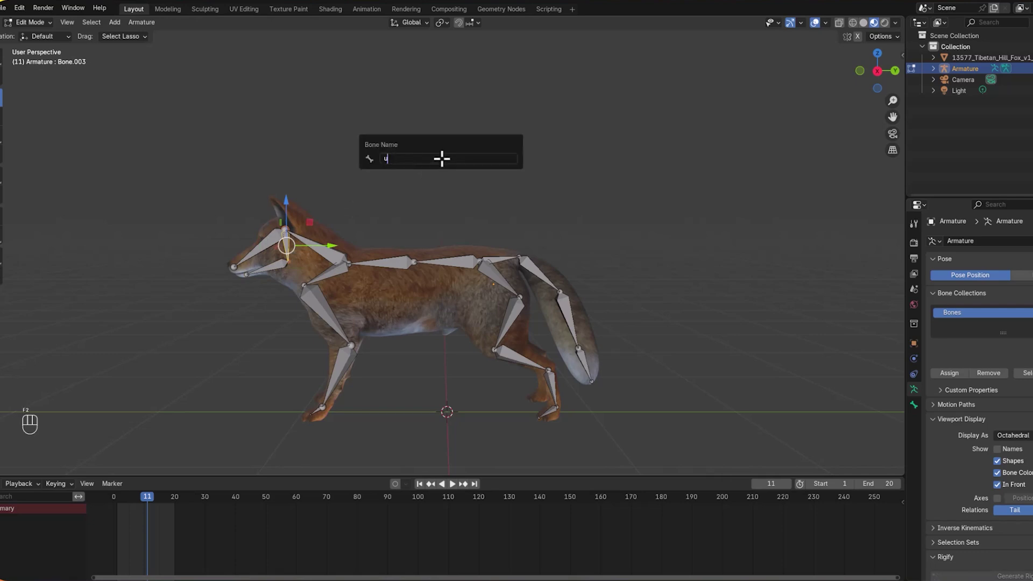
text(pjaw)
key(Return)
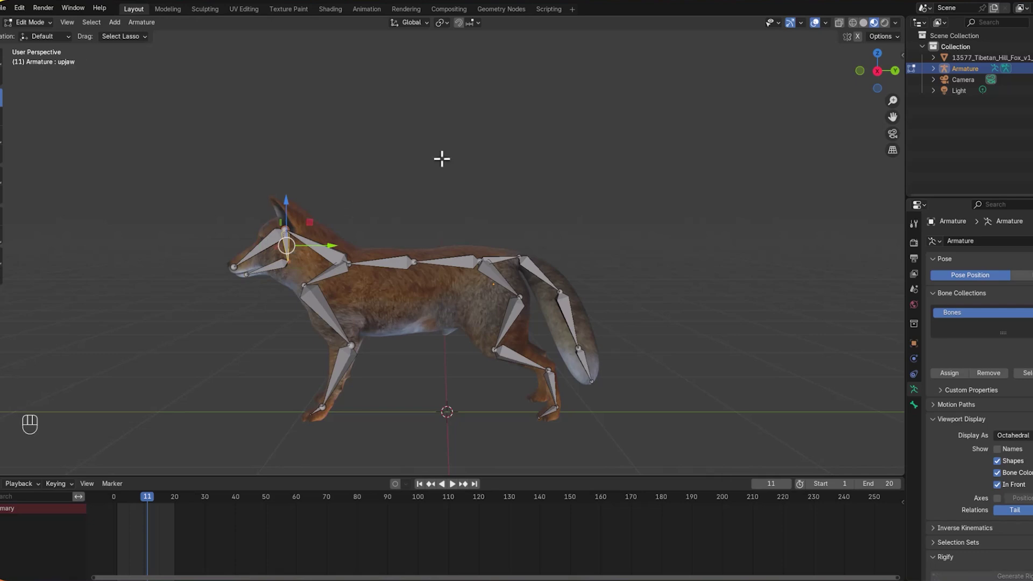
Rename the bone running from the shoulder up to the back of the head as neck
click(343, 250)
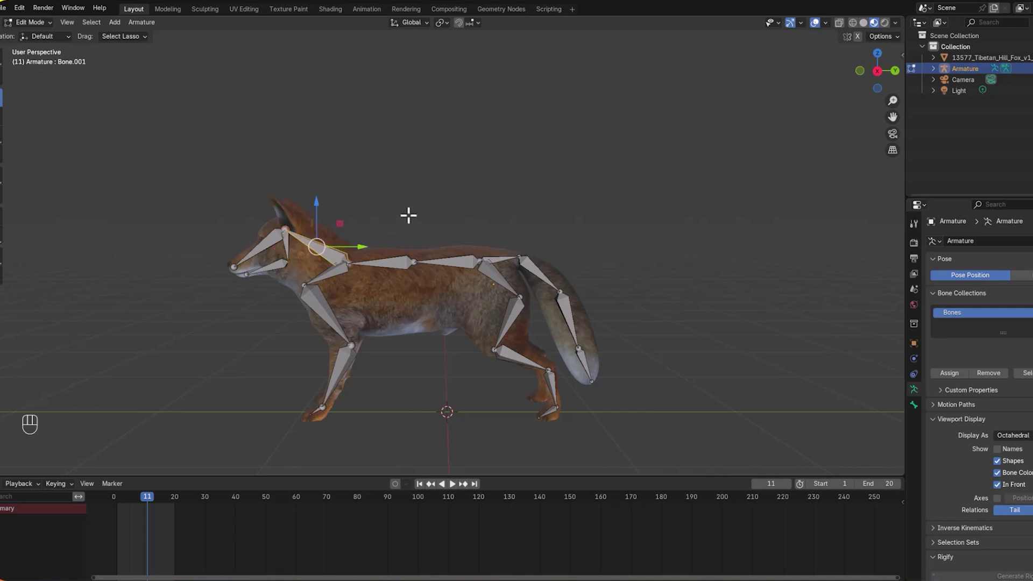
key(F2)
text(n)
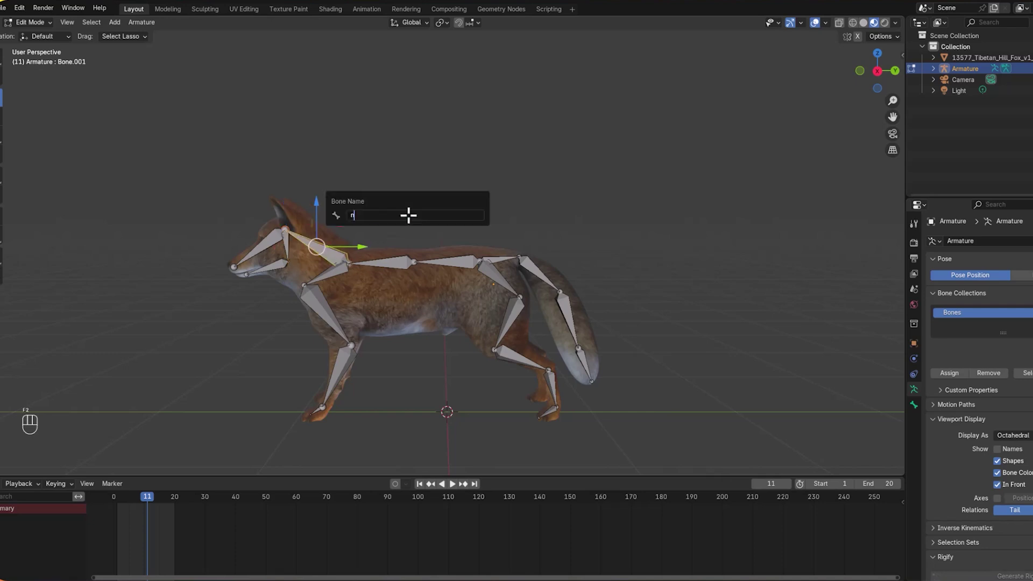
text(eck)
key(Return)
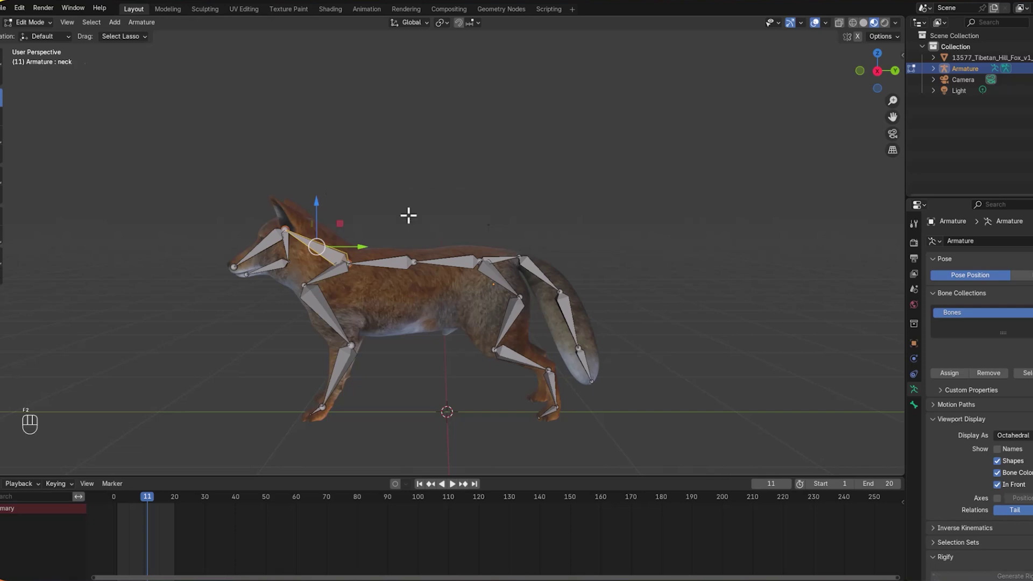
Rename the rear one of the two spine bones as spine1
click(379, 259)
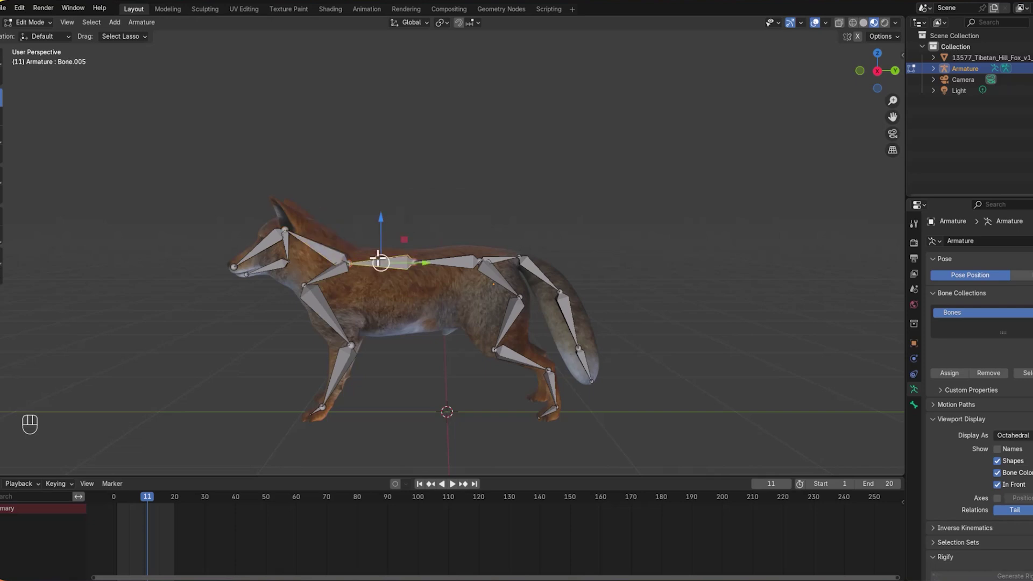
click(452, 258)
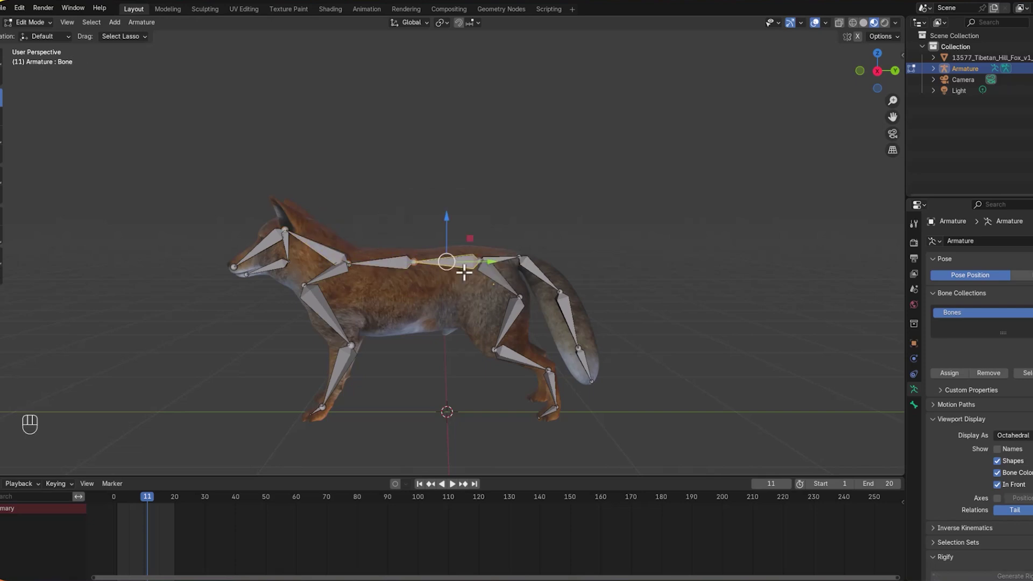
key(F2)
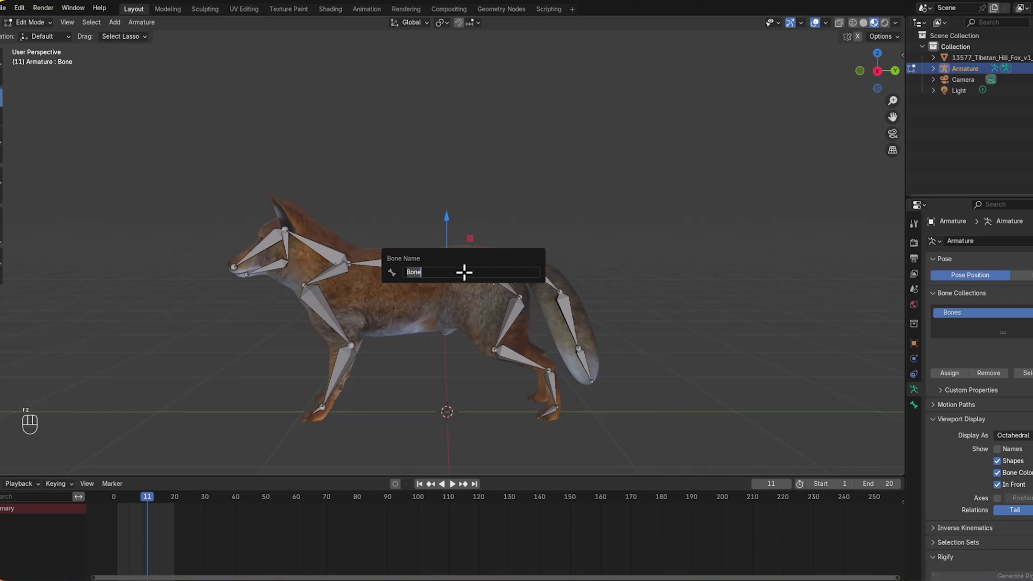
text(spine1)
key(Return)
Rename the front spine bone, next to the shoulder, as spine2
click(414, 258)
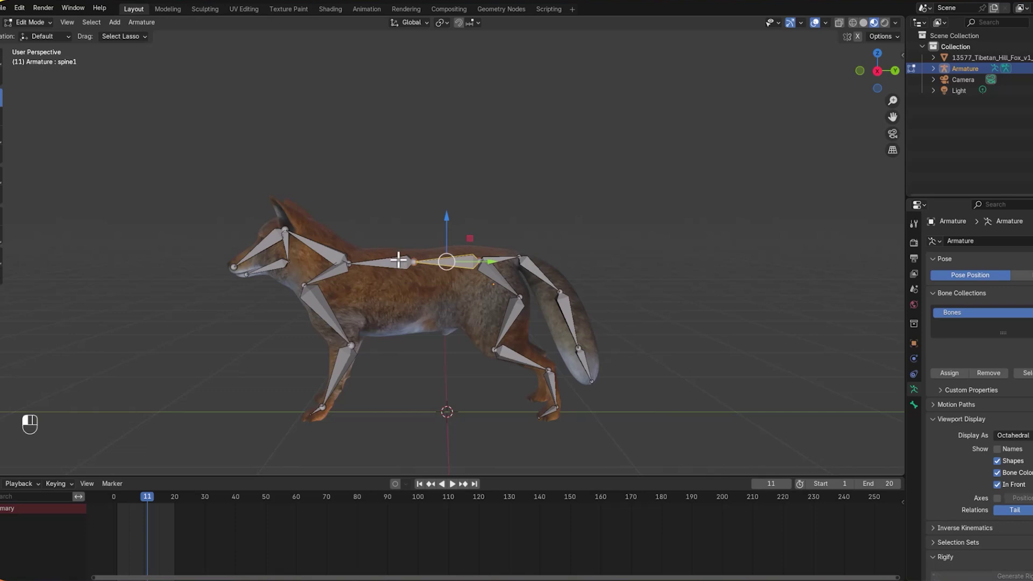
key(F2)
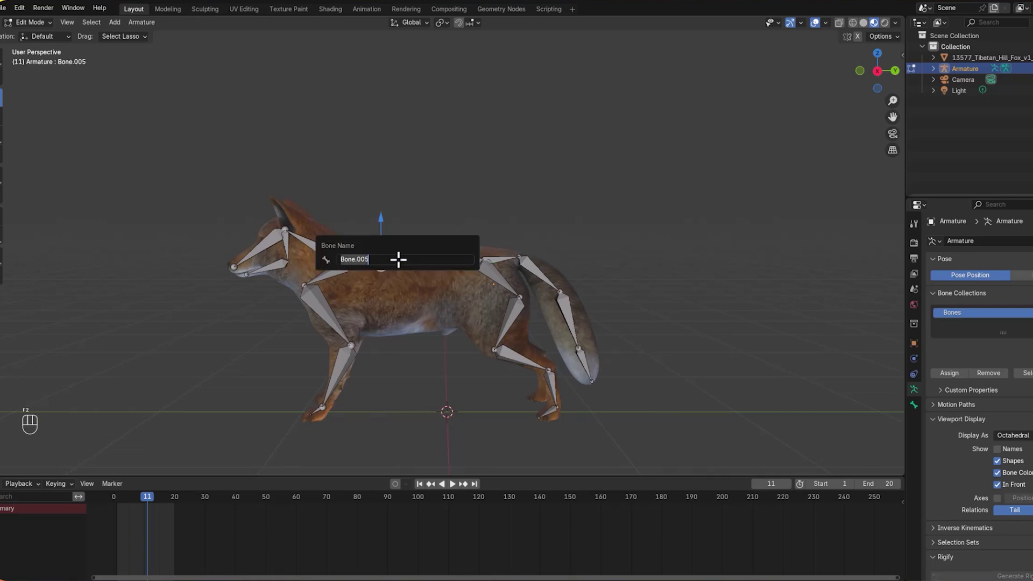
text(spine2)
key(Return)
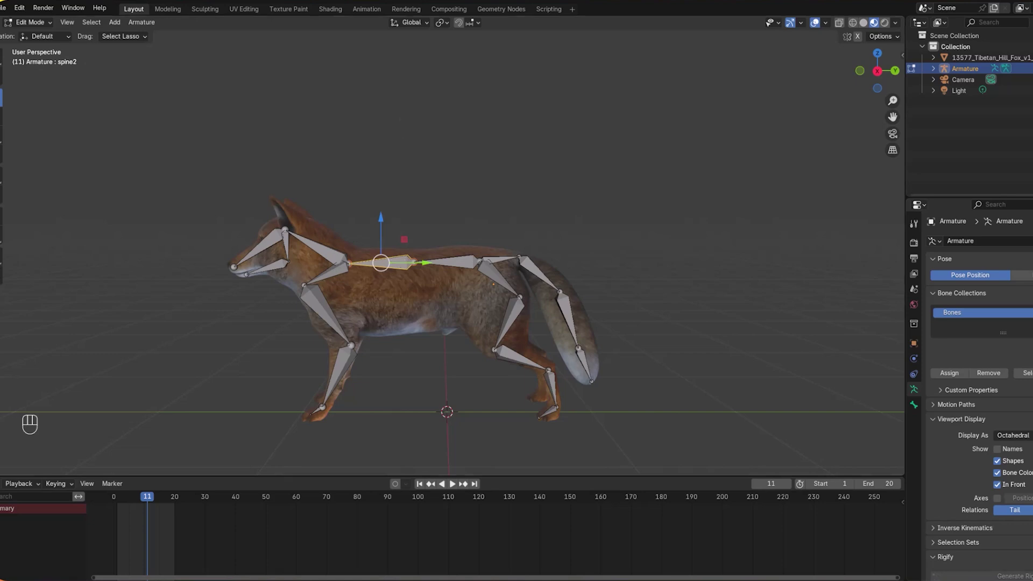
Rename the short bone between the rear end of the spine and the tail base as pelvic
click(503, 249)
click(499, 255)
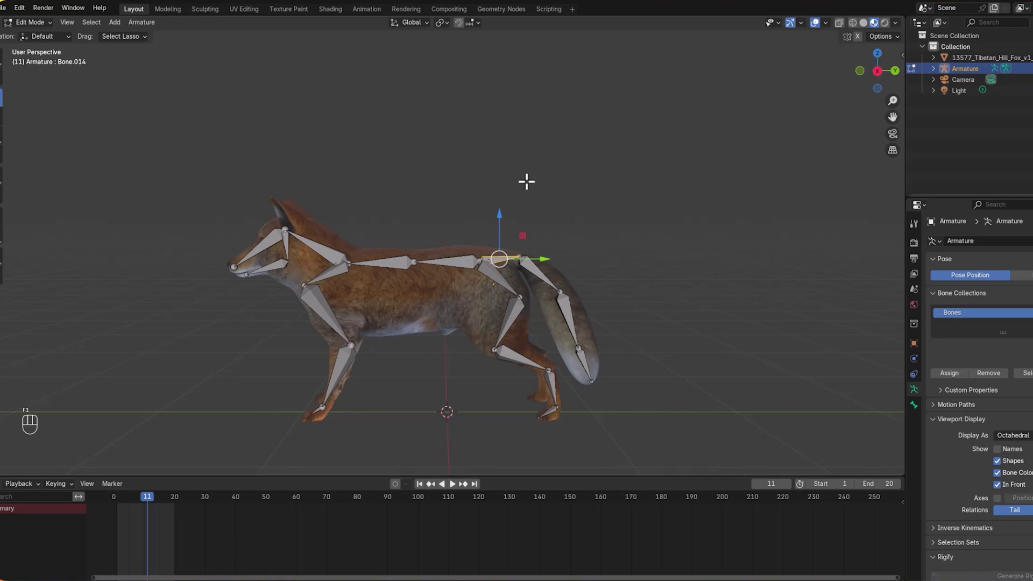
key(F2)
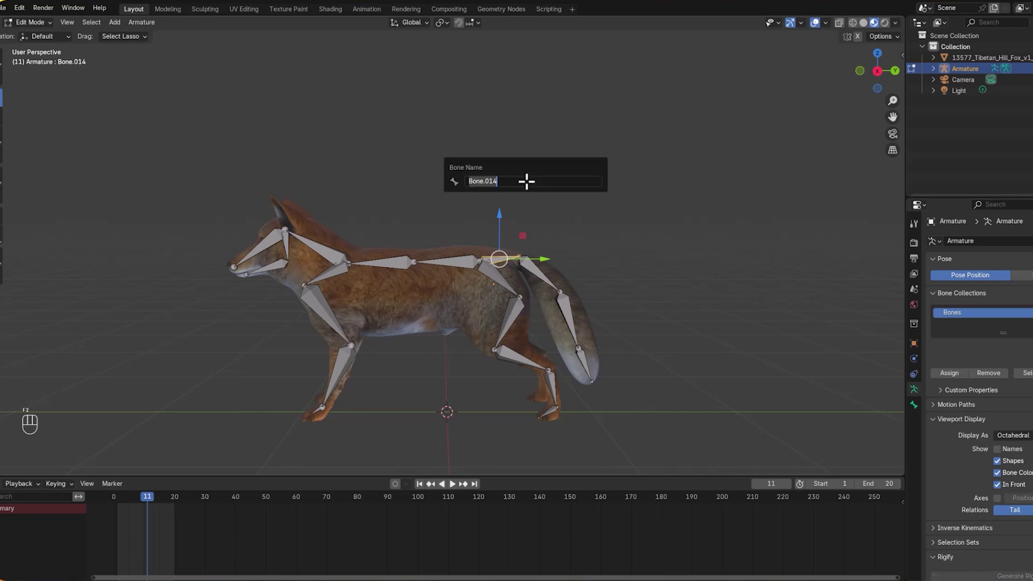
text(pelvic)
key(Return)
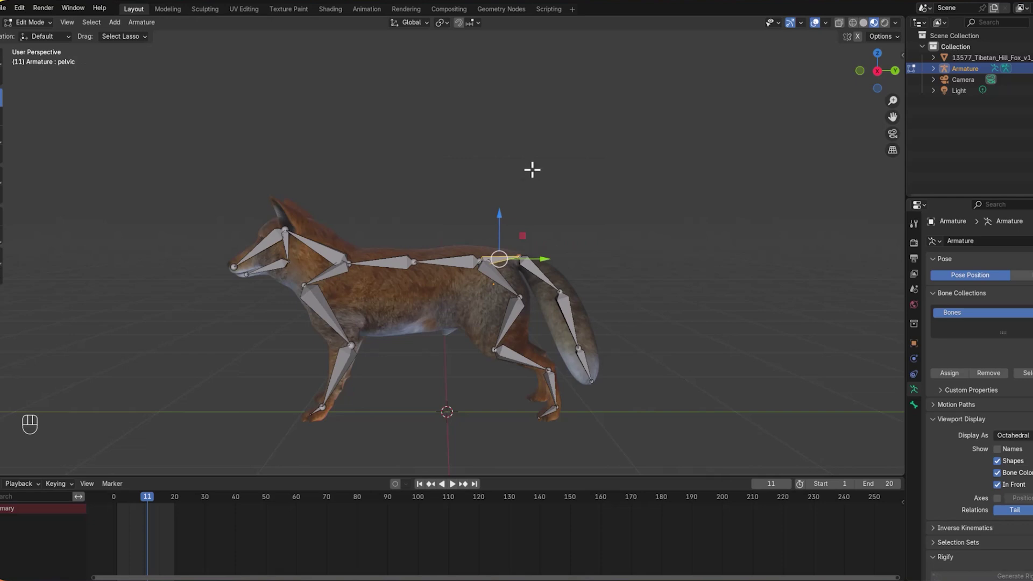
Rename the middle bone of the tail as tail2
click(540, 278)
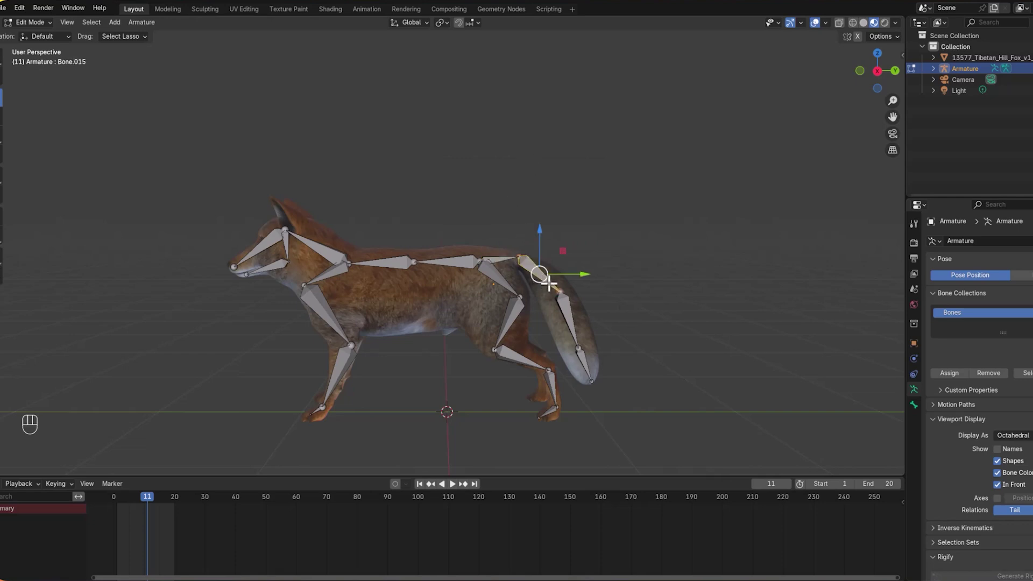
key(a)
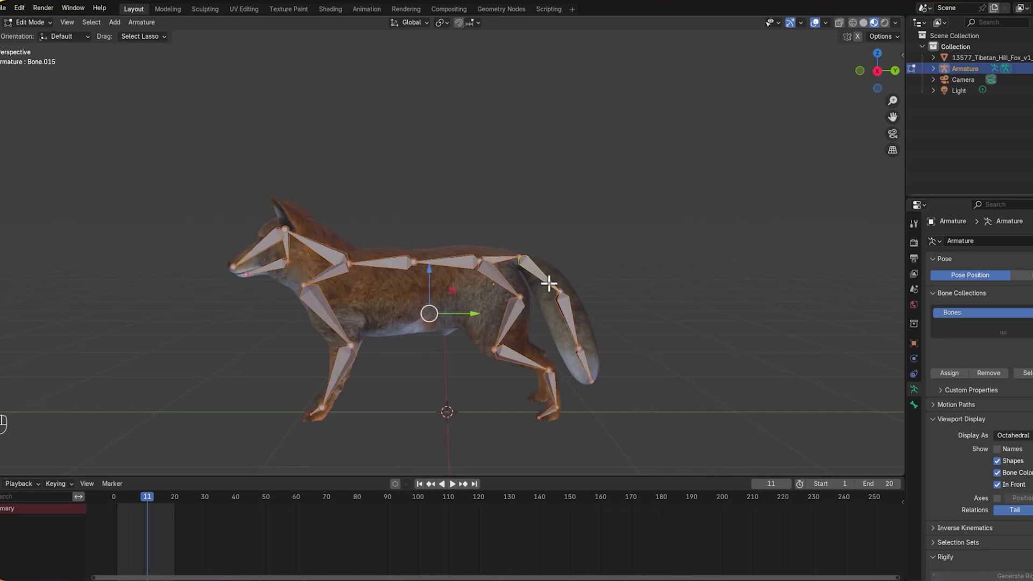
click(562, 317)
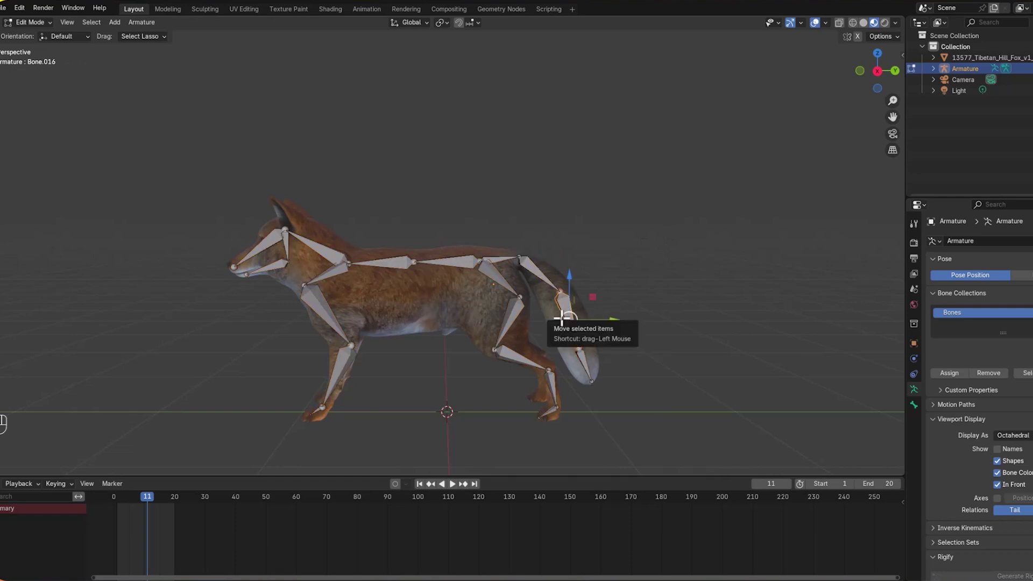
key(F2)
text(t)
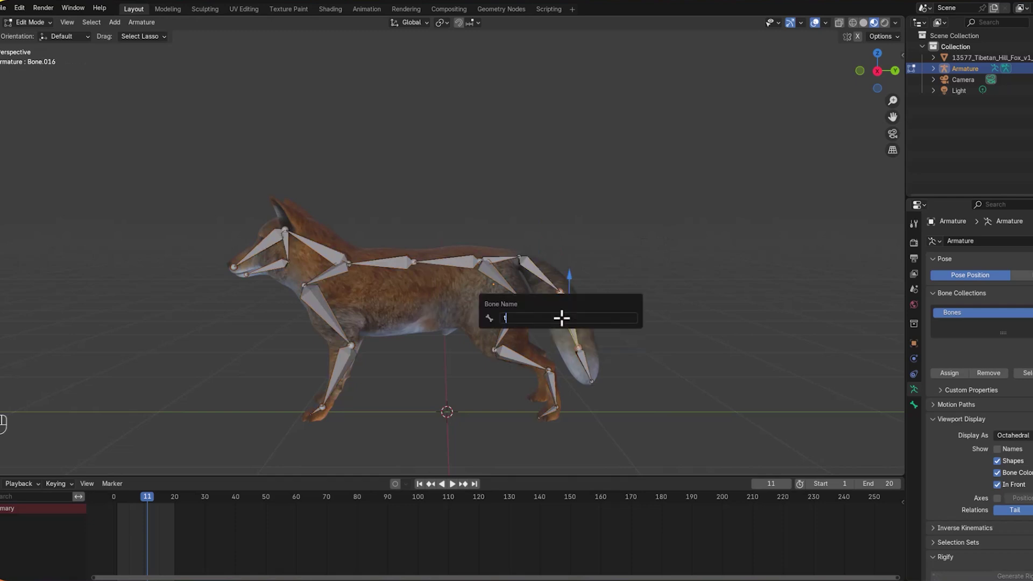
text(ail2)
key(Return)
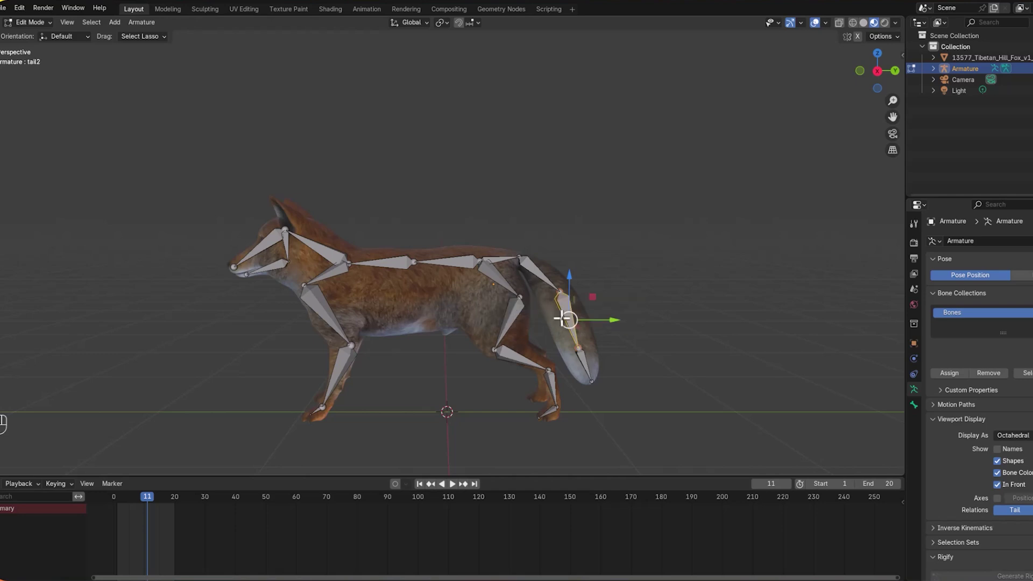
Rename the first tail bone, at the base of the tail, as tail1
click(541, 272)
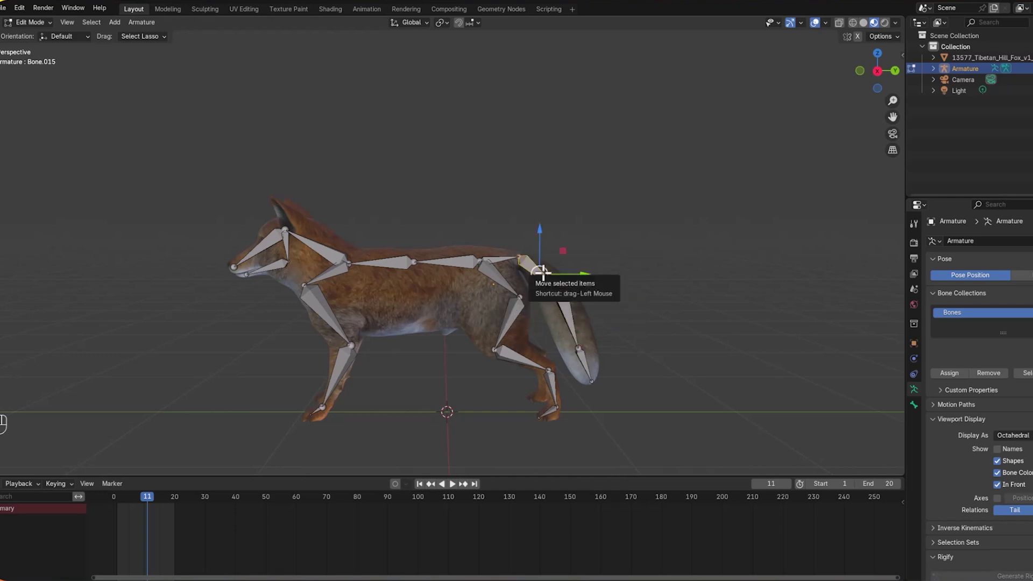
key(F2)
text(ta)
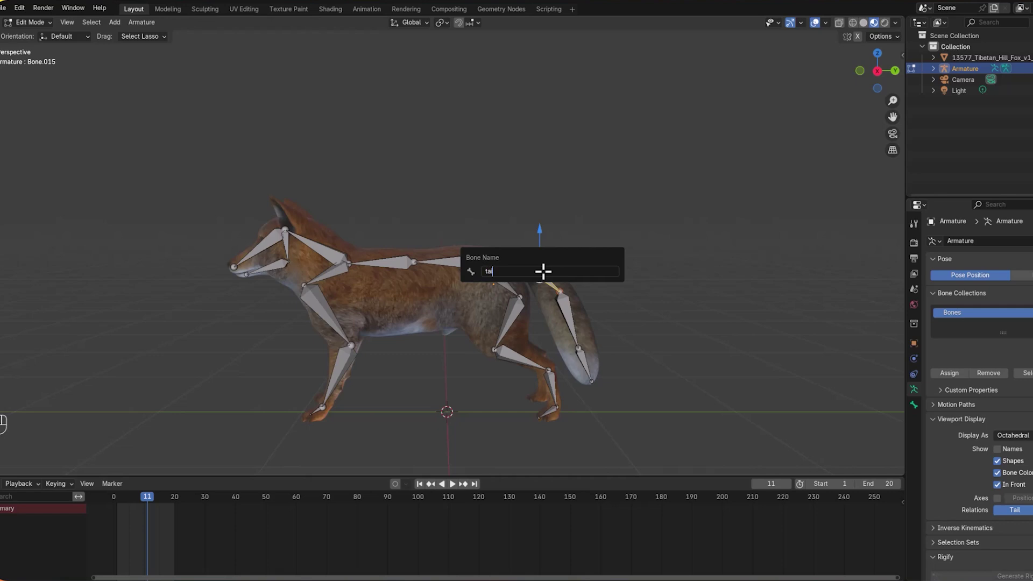
text(il1)
key(Return)
Rename the last bone at the tip of the tail as tail3
click(563, 307)
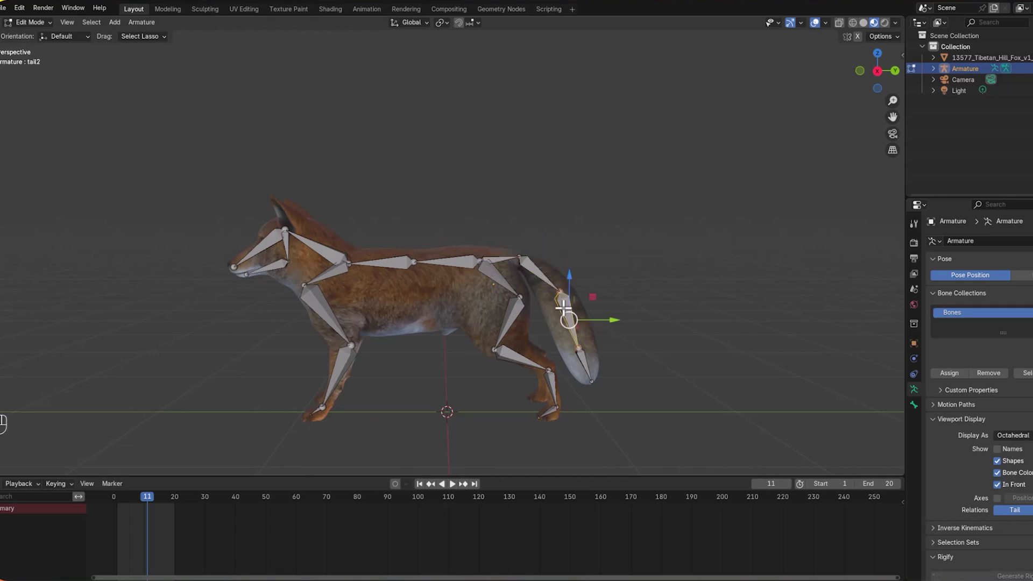
click(585, 362)
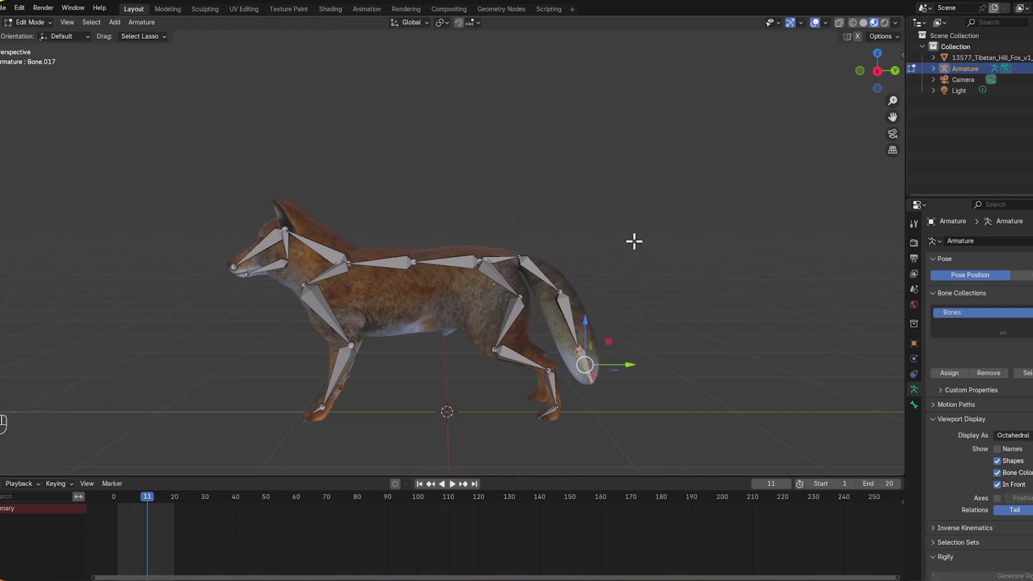
key(F2)
text(tail3)
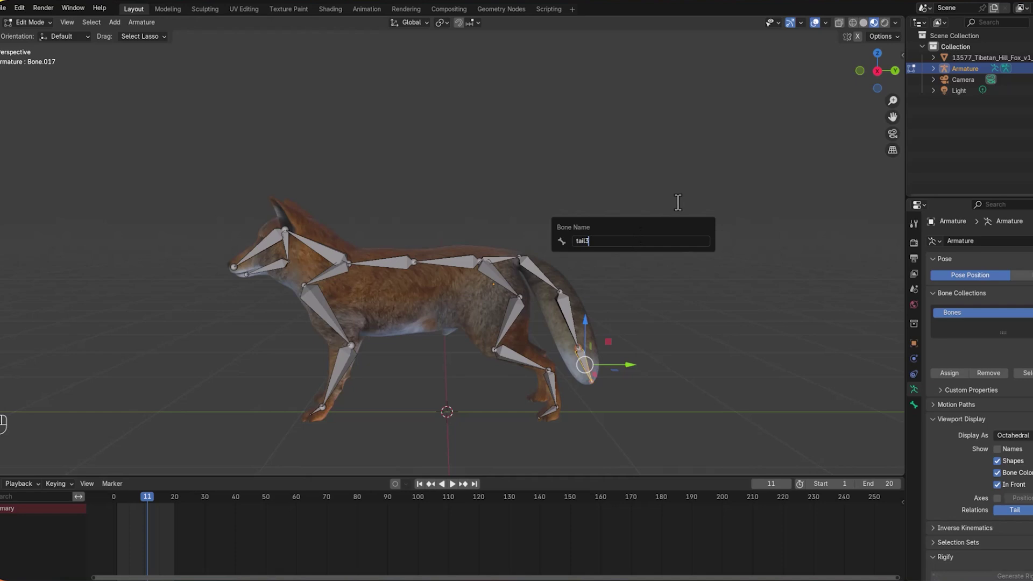
key(Return)
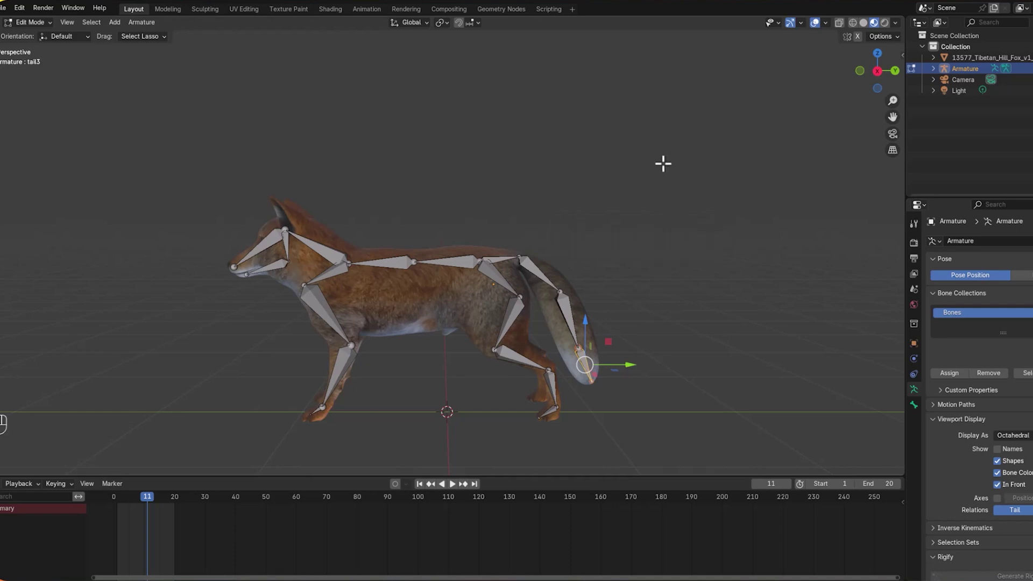
Check the names of the pelvic bone and the three tail bones one after another
click(502, 260)
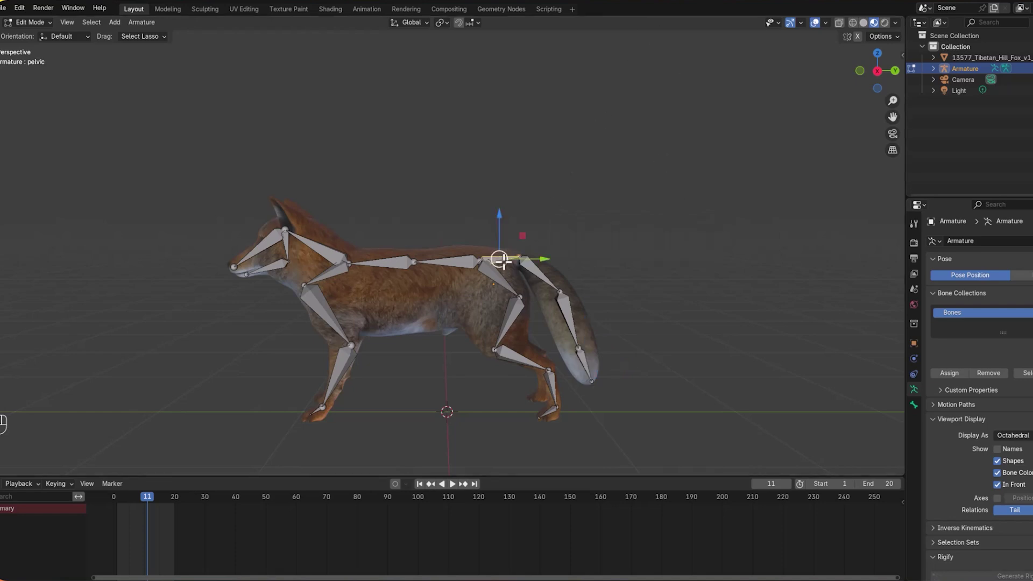
click(534, 282)
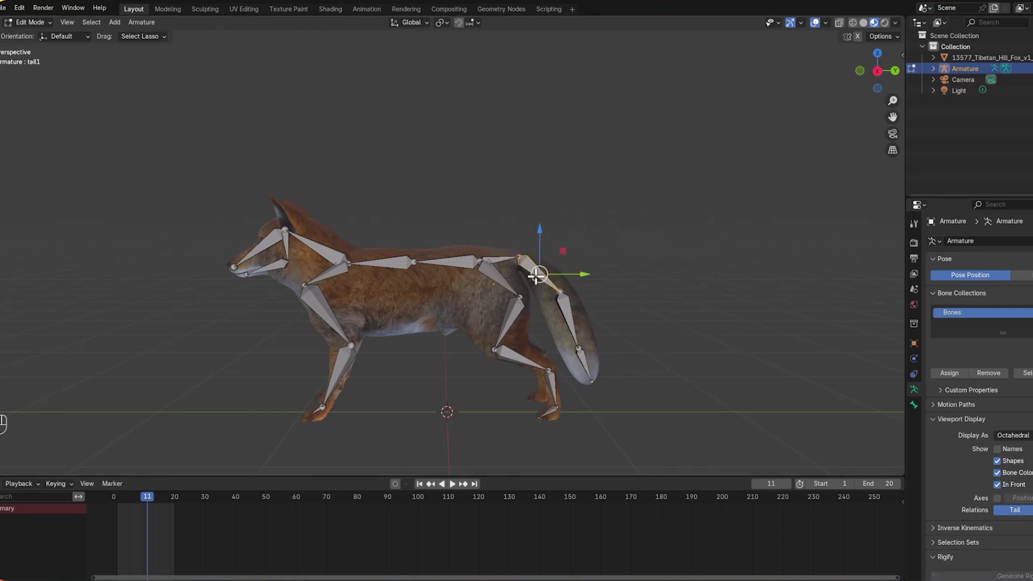
click(572, 340)
click(582, 365)
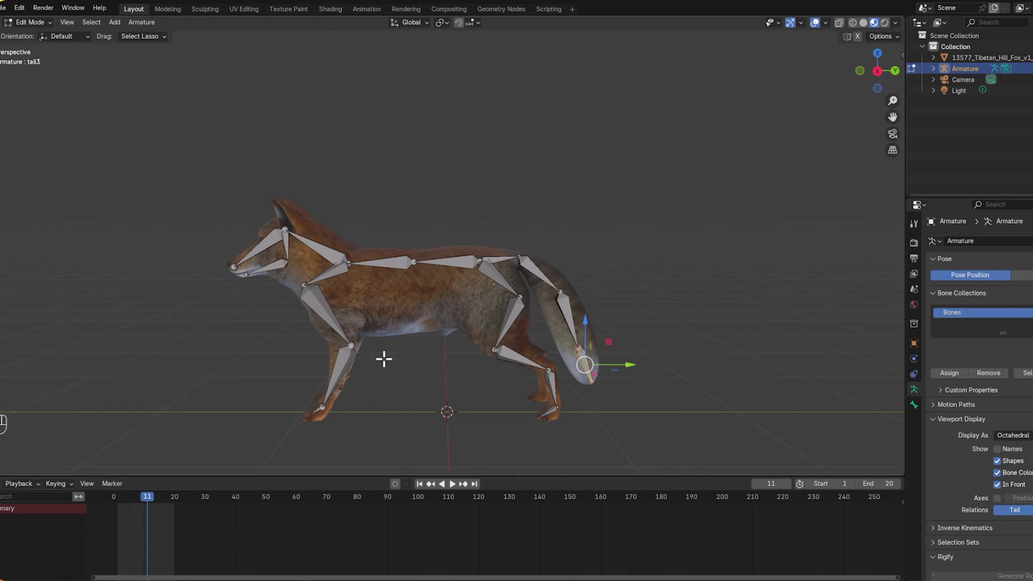
Move the joint between the front lower leg and the paw slightly down toward the ground
click(325, 407)
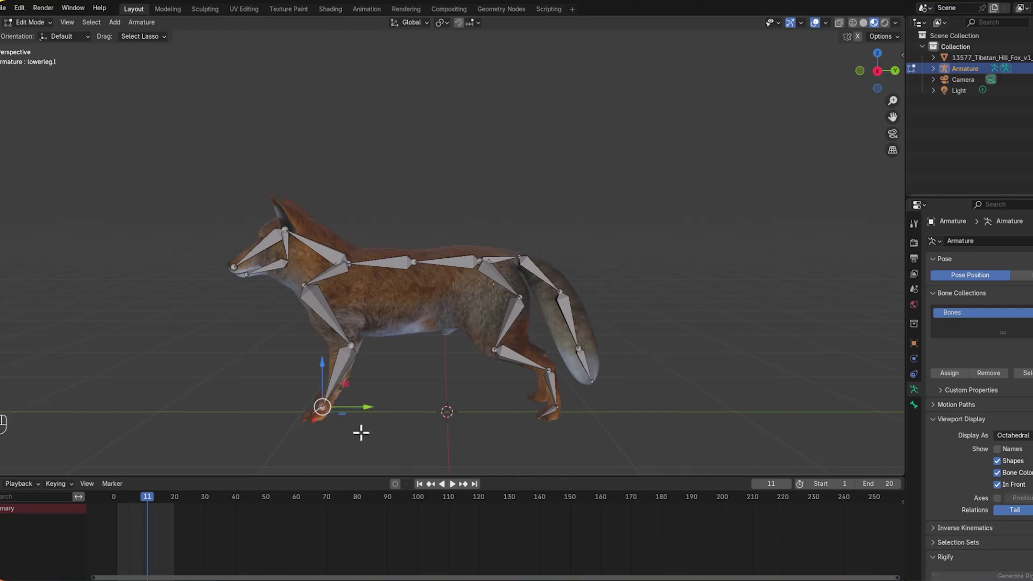
key(g)
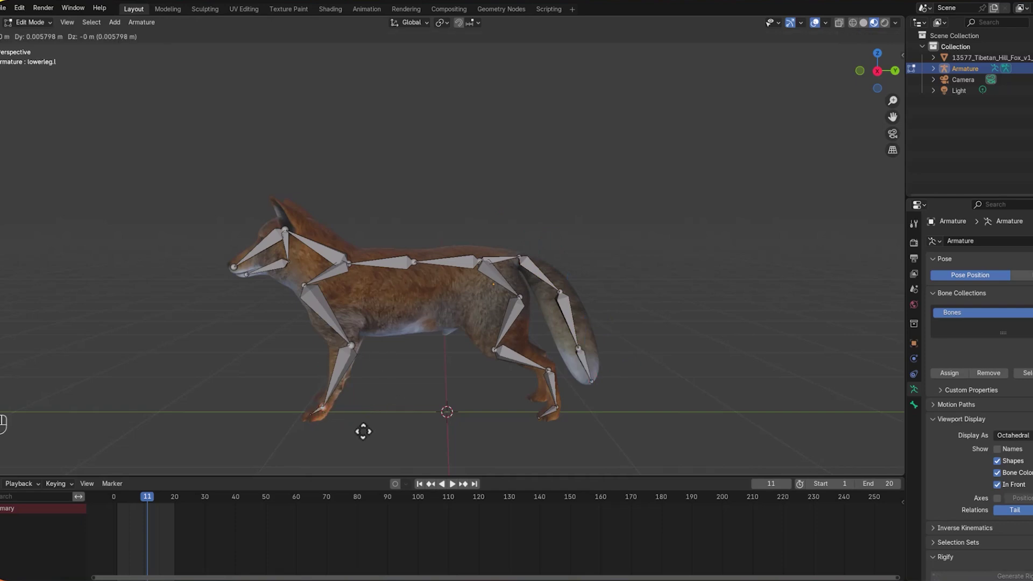
click(363, 434)
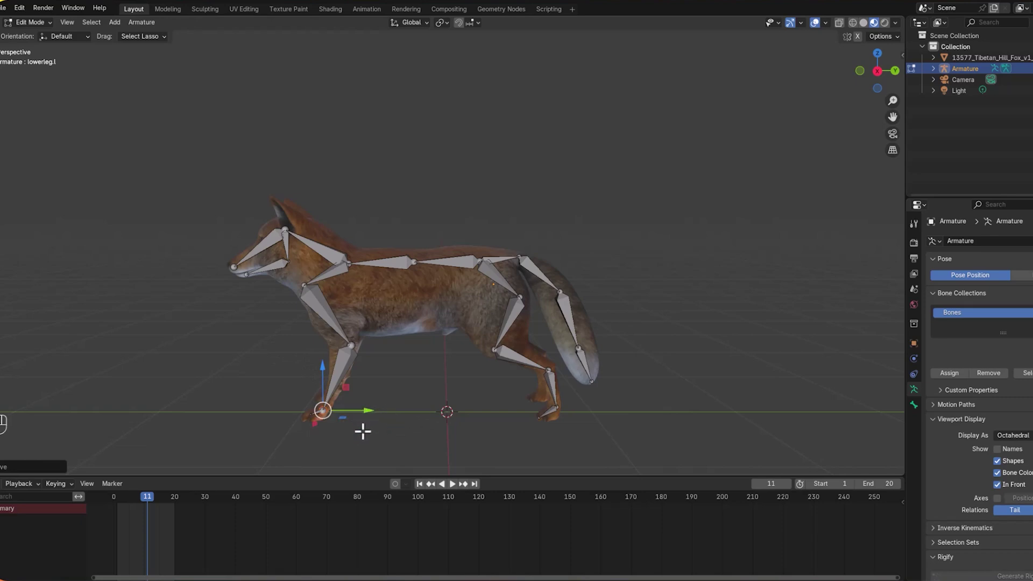
Extrude a new bone about 0.24 m long horizontally backward from the joint at the end of the front lower leg bone
click(352, 432)
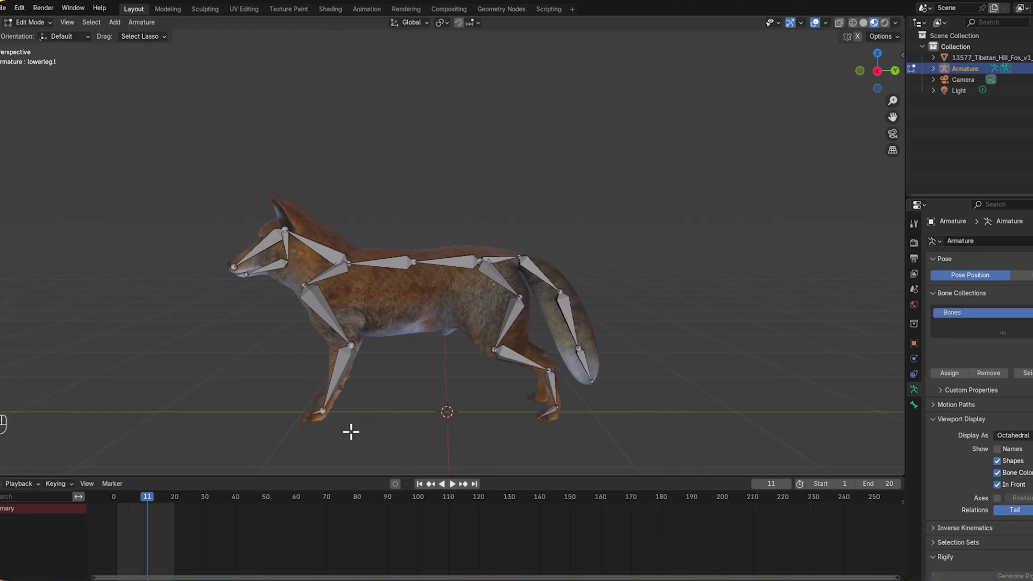
click(327, 414)
key(e)
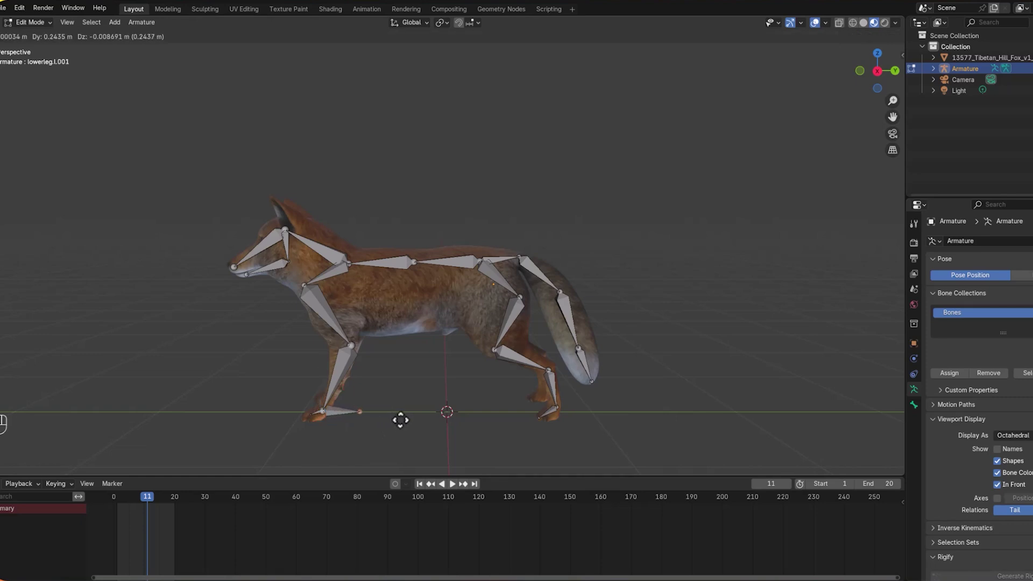
click(401, 424)
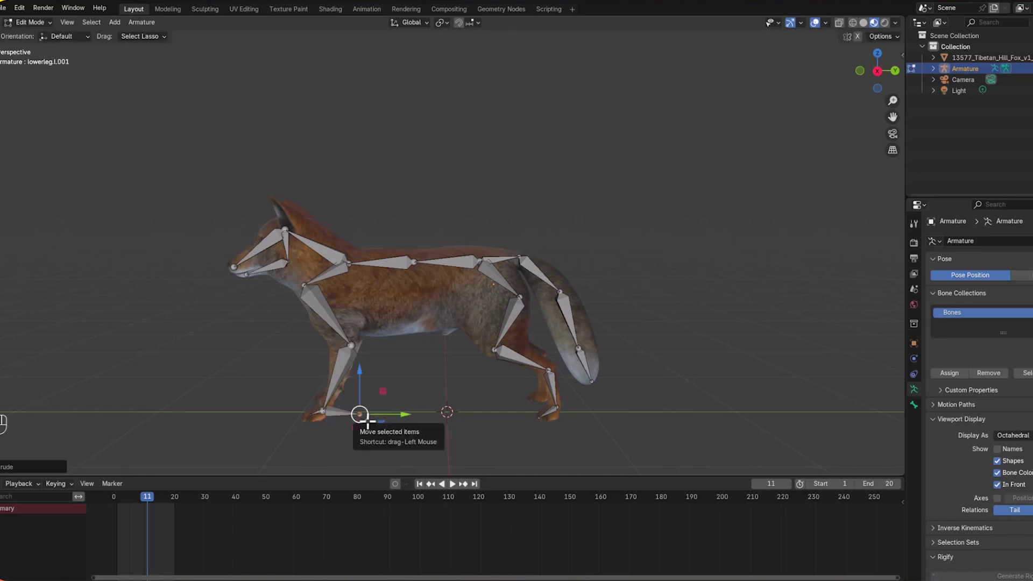
Clear the parent of the new bone behind the front paw and turn off its Deform option
click(339, 413)
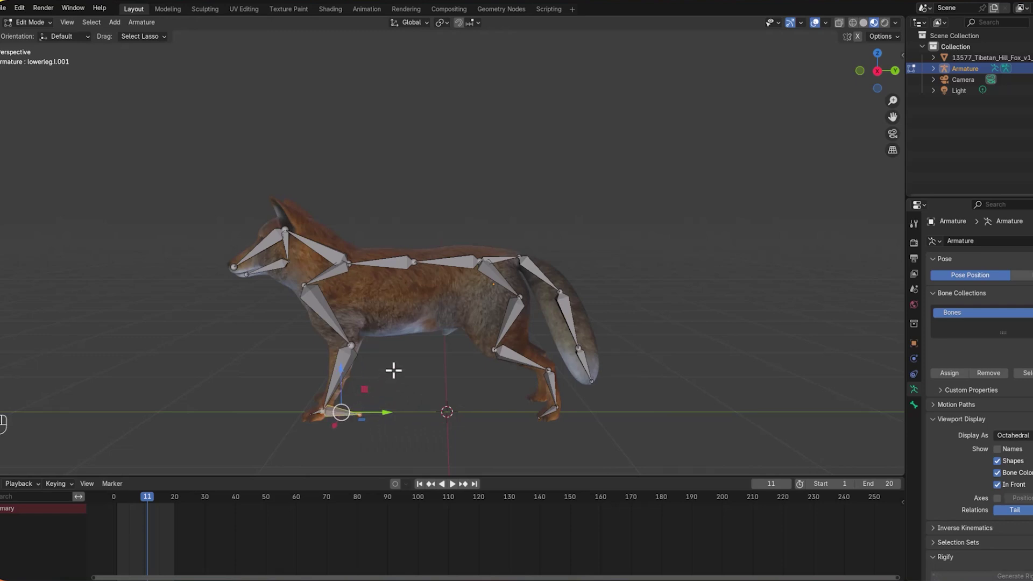
key(alt)
key(alt+p)
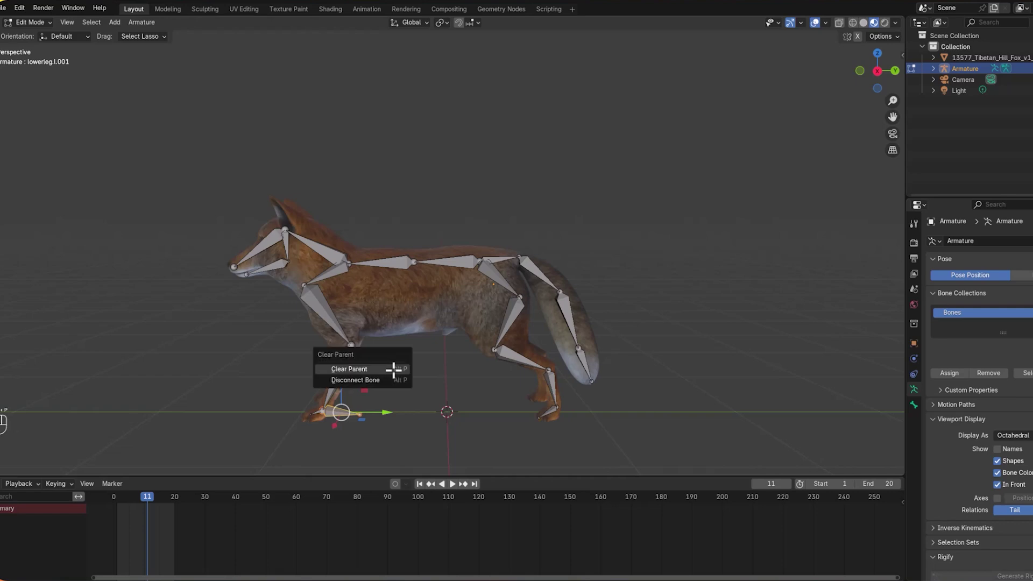
click(393, 369)
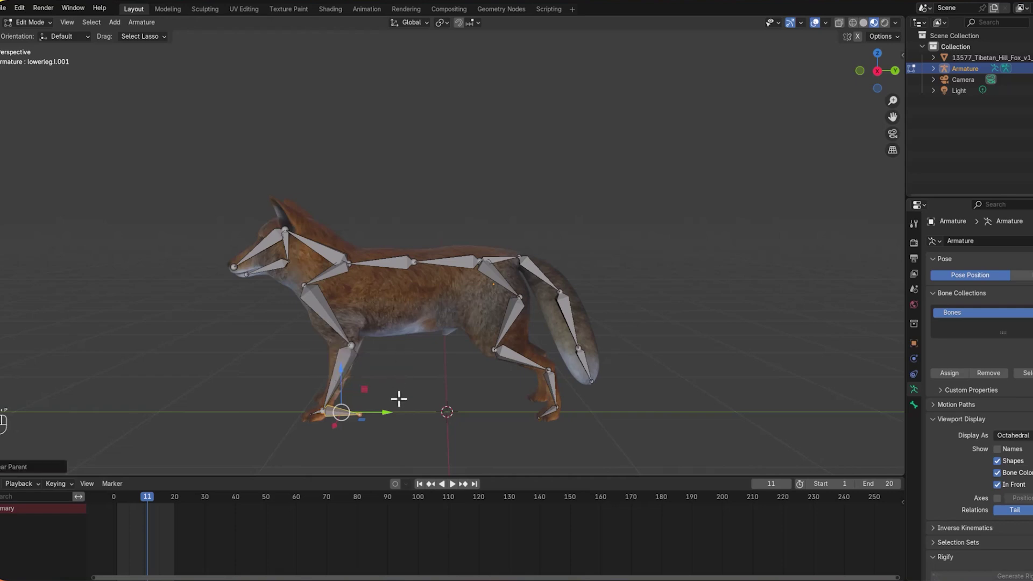
click(915, 405)
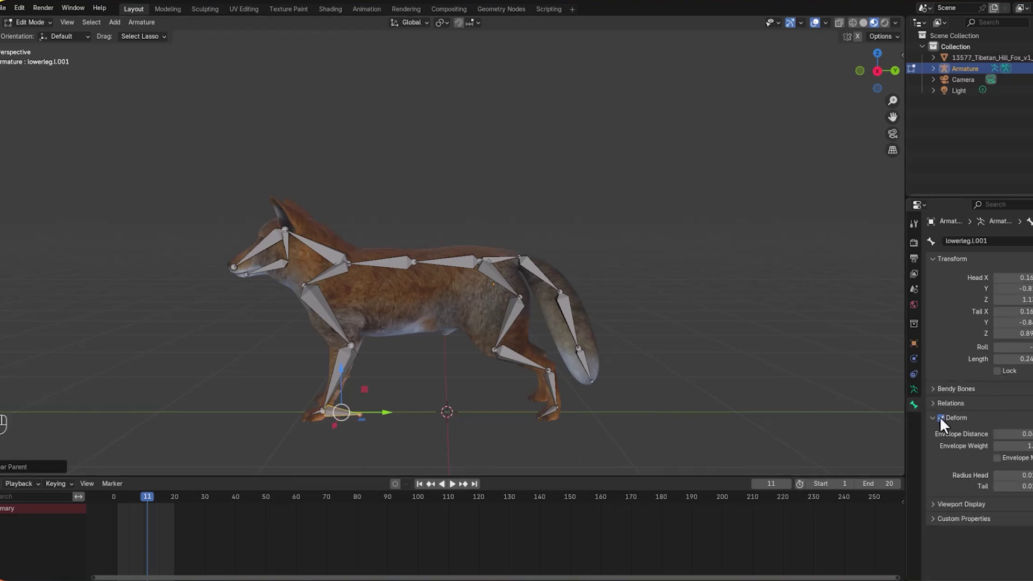
click(941, 418)
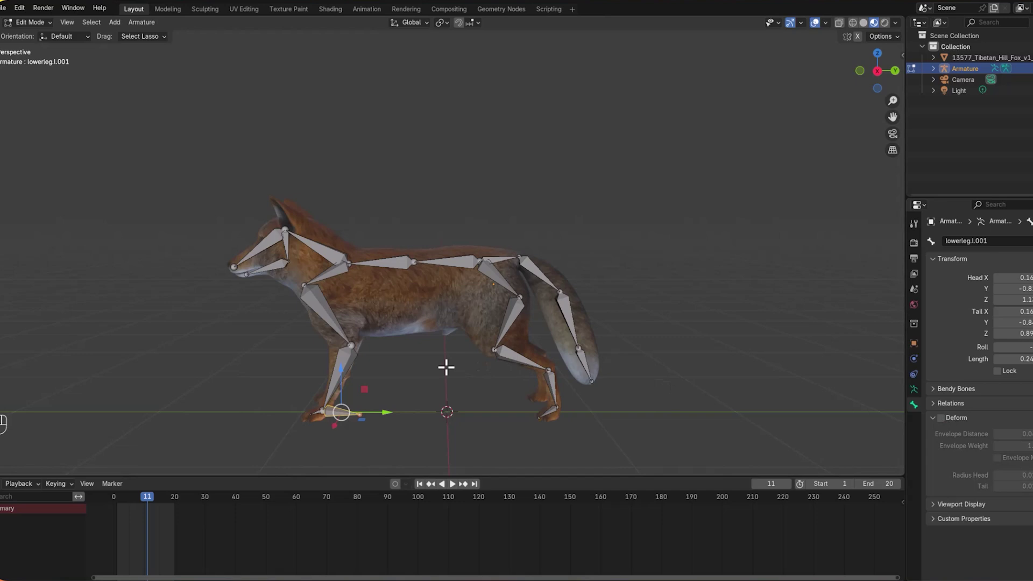
Rename the unparented bone behind the front paw as ikfront leg.l
key(F2)
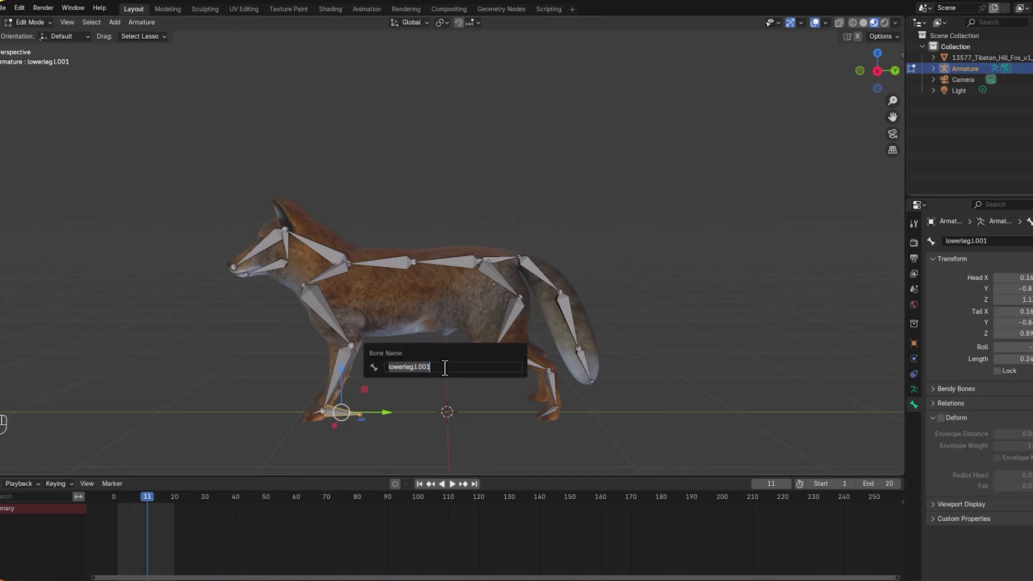
key(BackSpace)
text(ikfront leg.l)
key(Return)
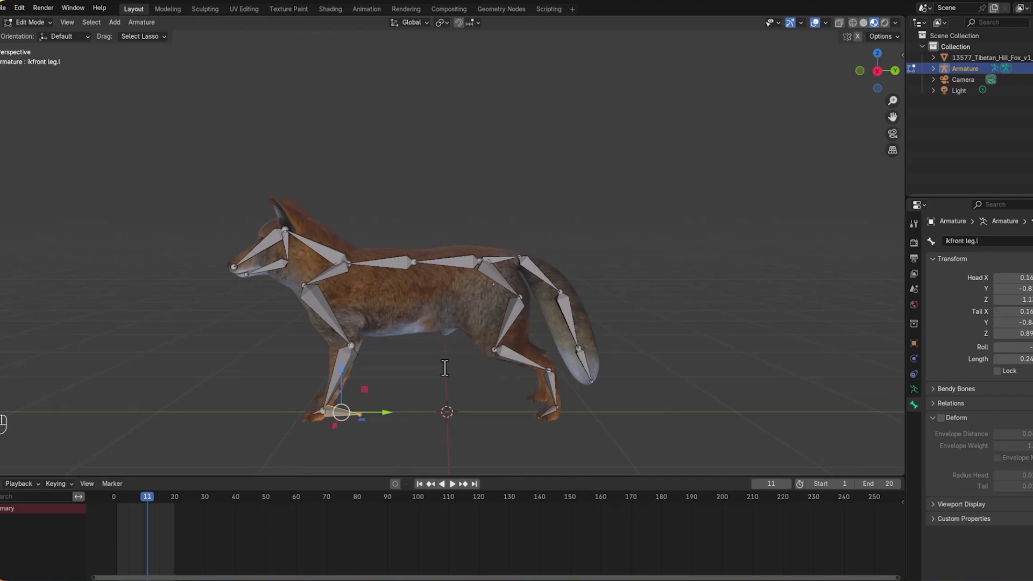
Extrude a bone about 0.24 m long horizontally backward from the joint at the end of the lower back leg bone
click(559, 403)
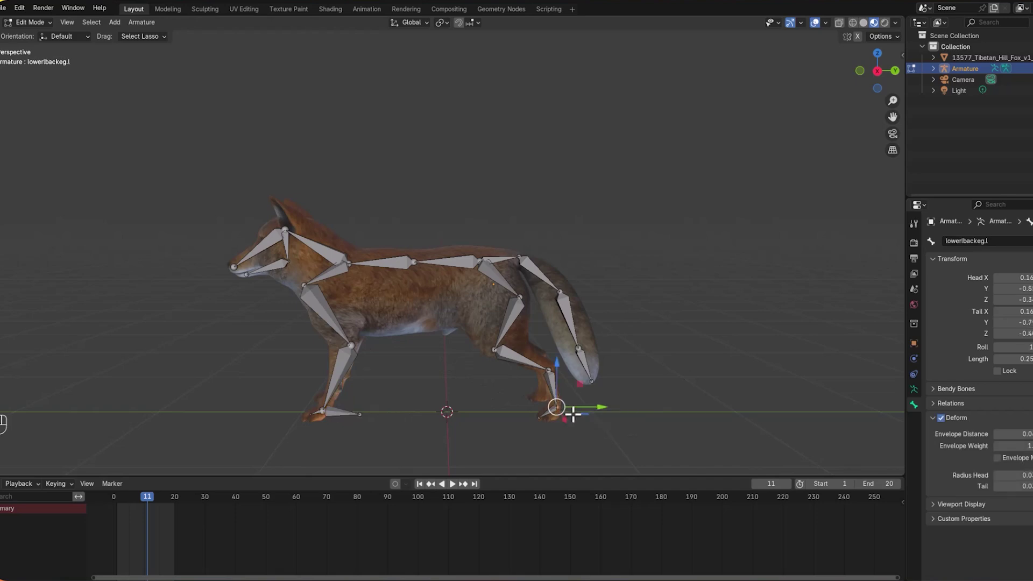
key(e)
click(608, 413)
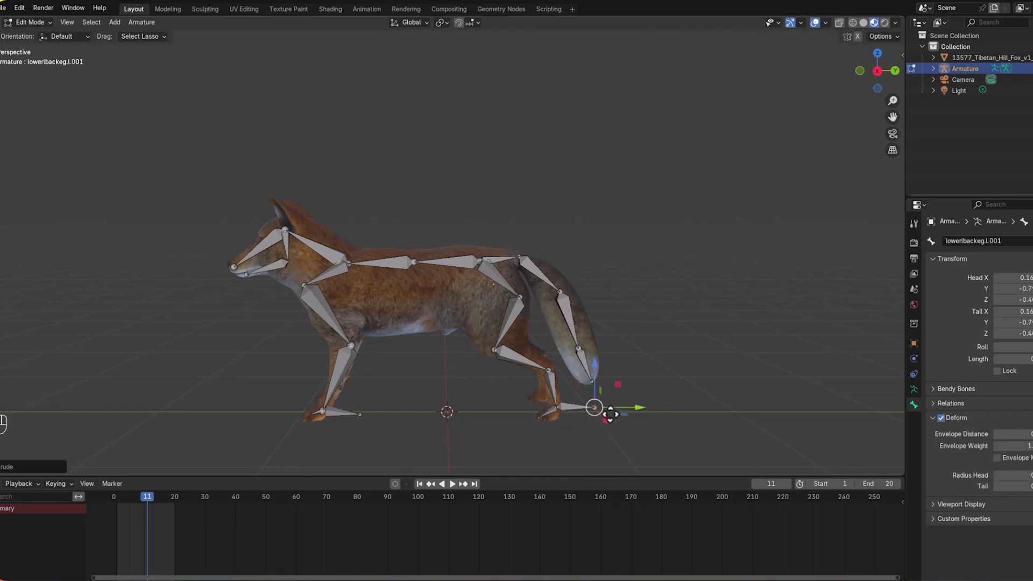
Clear the parent of the new bone behind the back paw and disable Deform for it
click(571, 411)
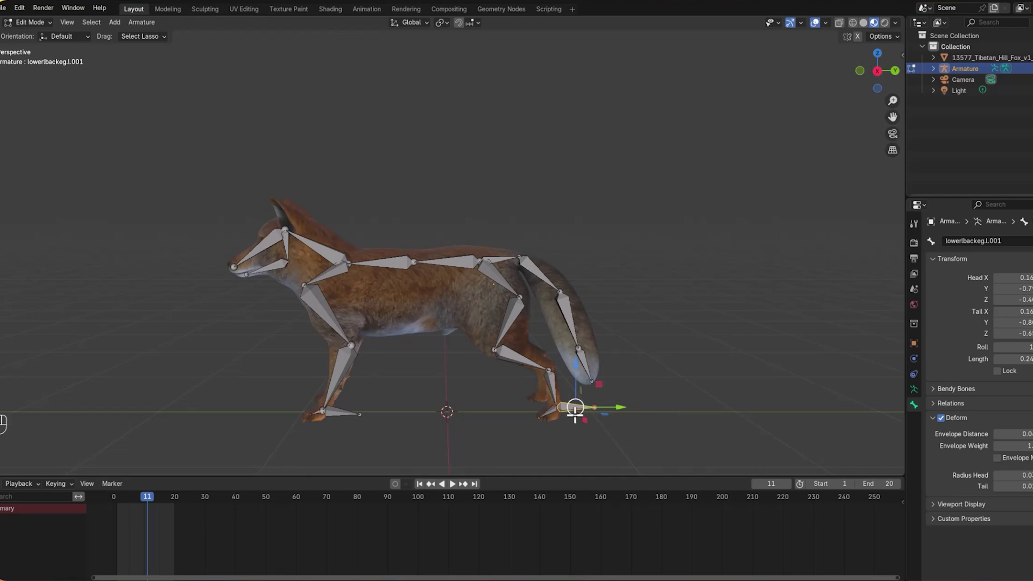
key(alt+p)
click(575, 415)
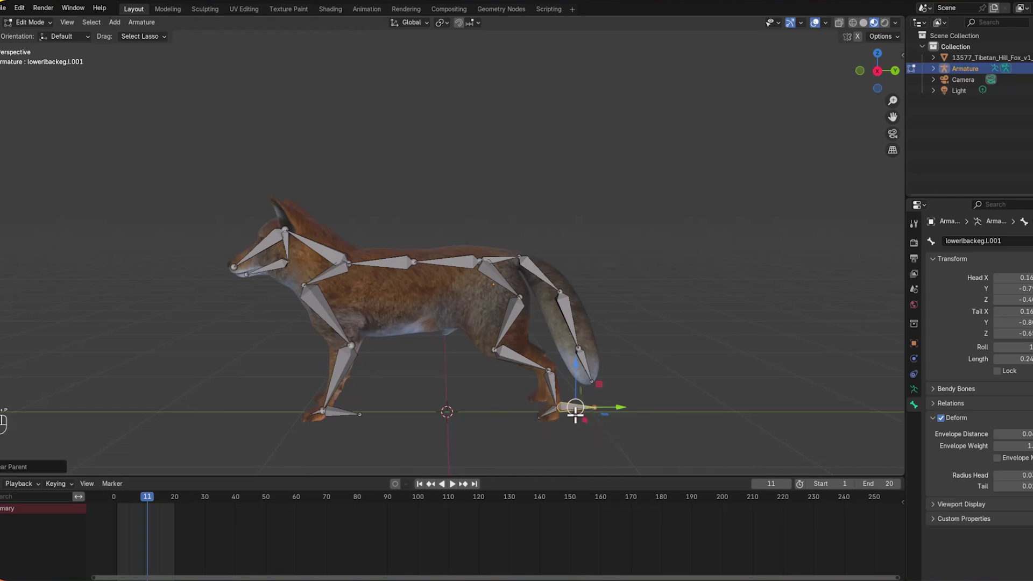
click(941, 417)
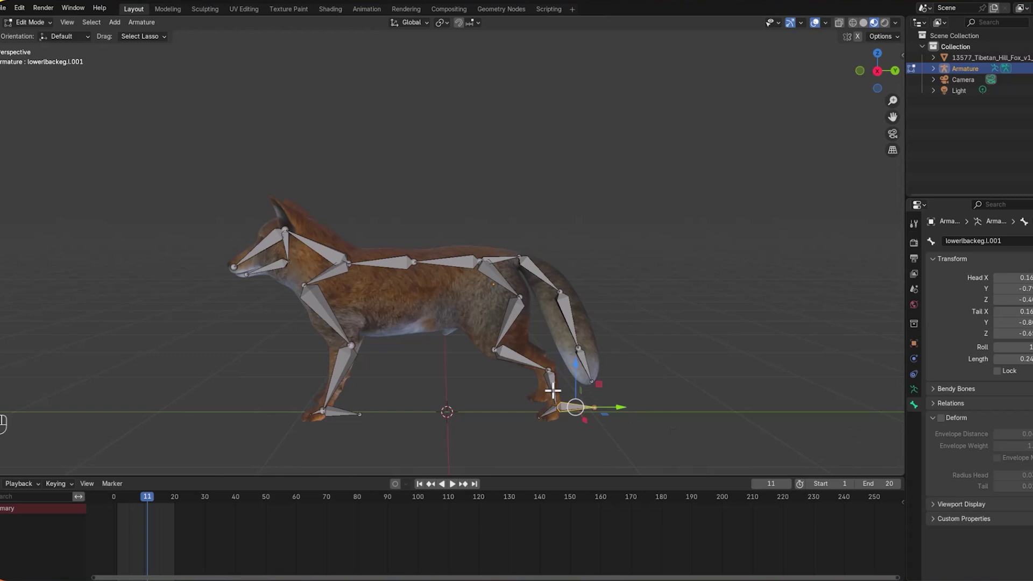
Extrude a bone about 0.29 m long horizontally backward from the front leg's elbow joint
click(351, 346)
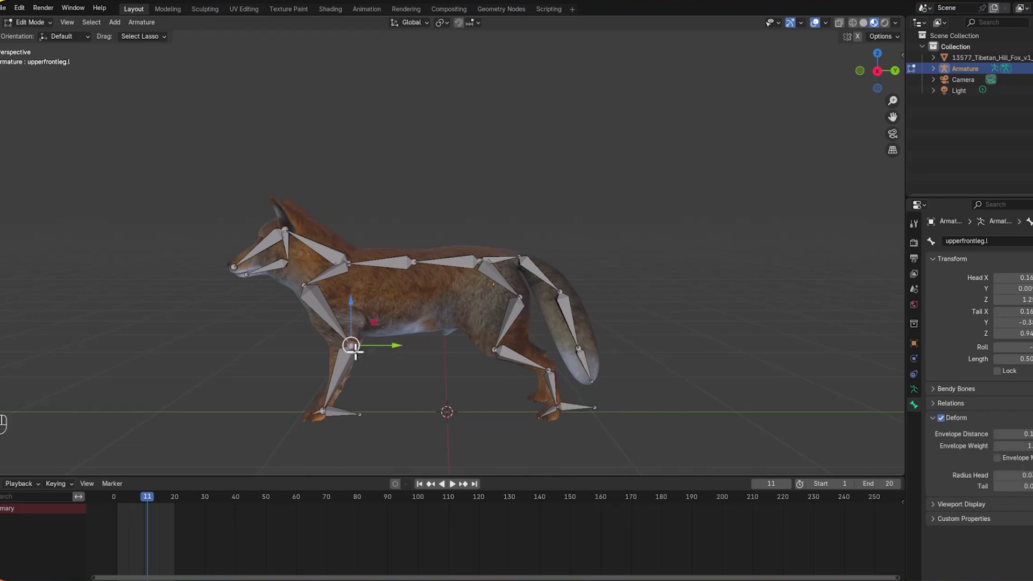
key(e)
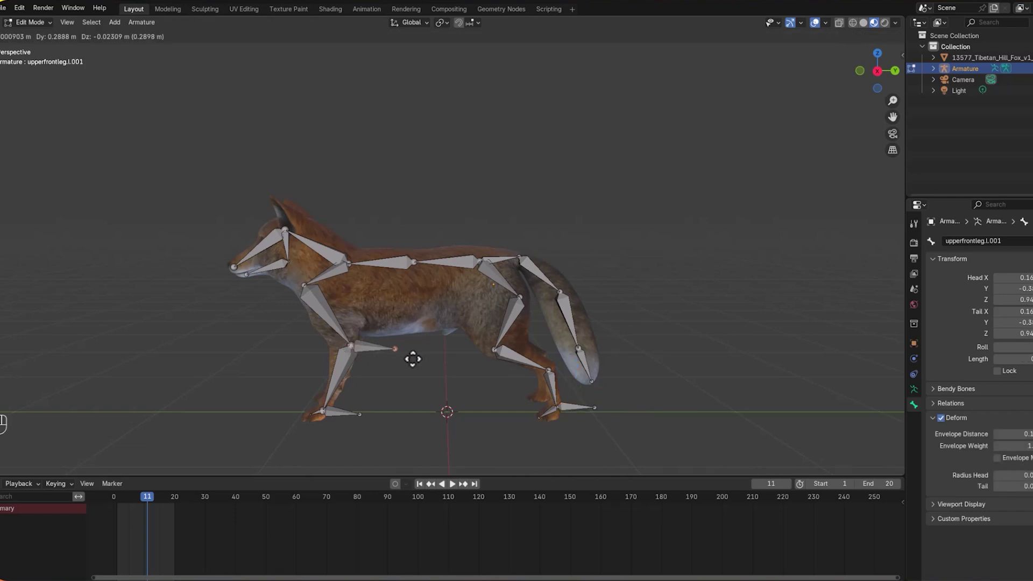
click(396, 351)
Clear the parent of the new bone behind the front elbow and disable its Deform option
click(377, 349)
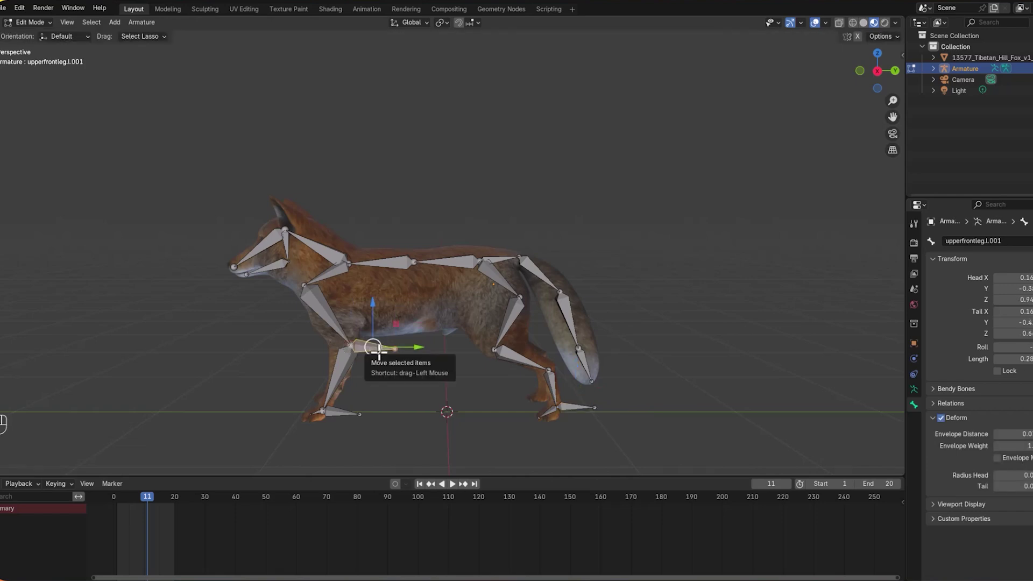
key(alt+p)
click(335, 351)
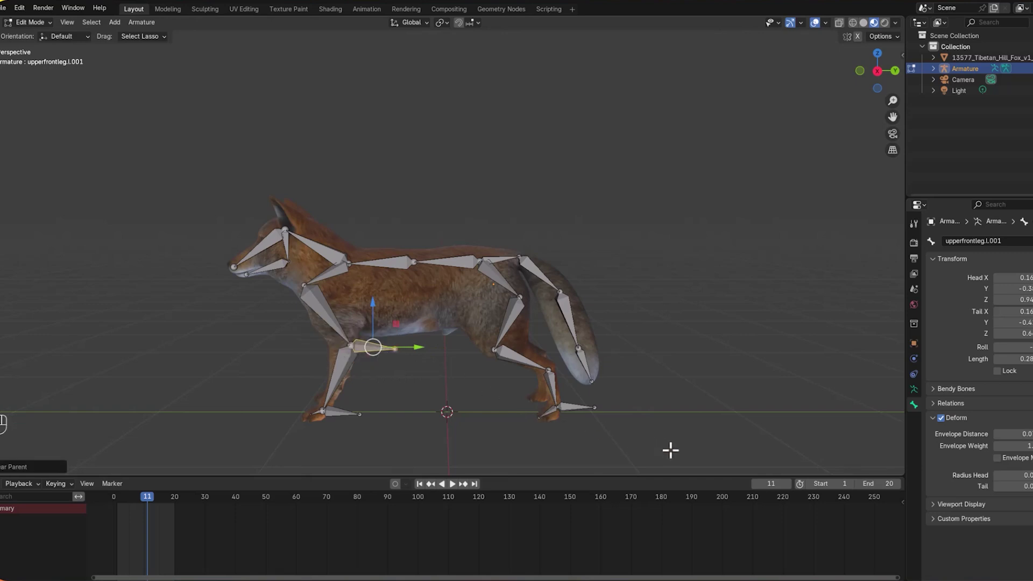
click(939, 419)
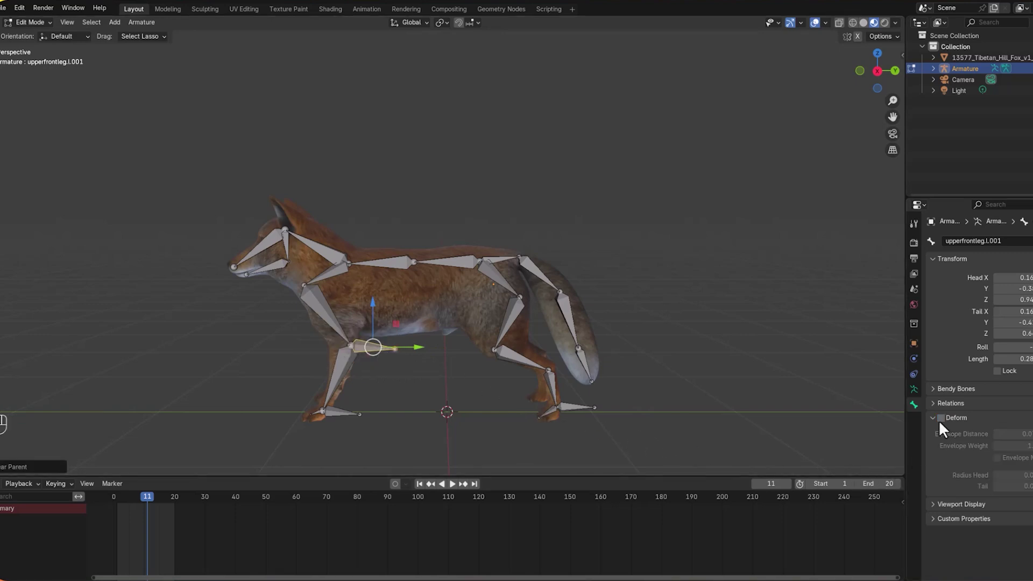
Extrude a short bone about 0.18 m long backward from the joint between the middle and lower back leg bones
click(548, 369)
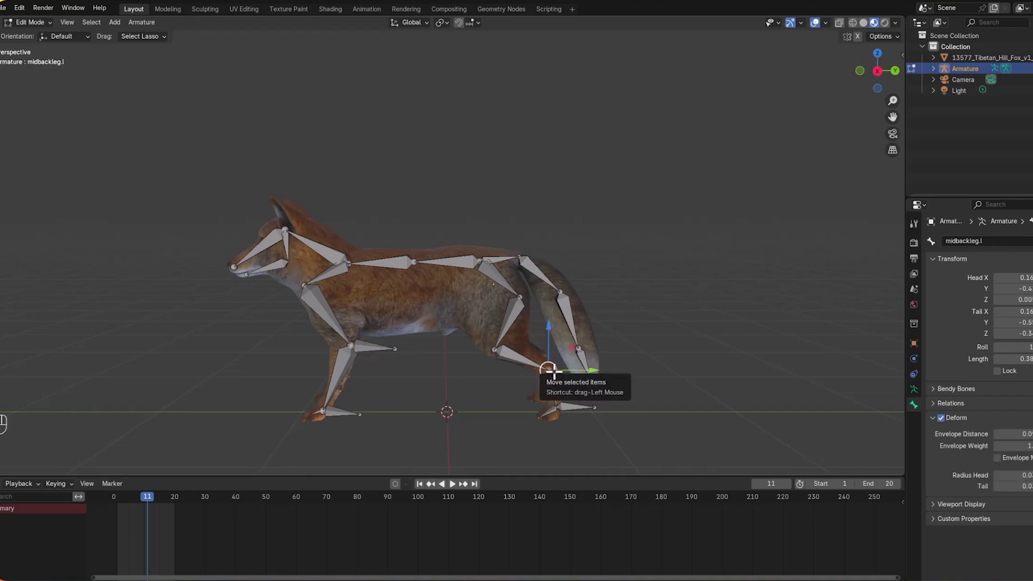
key(e)
click(576, 365)
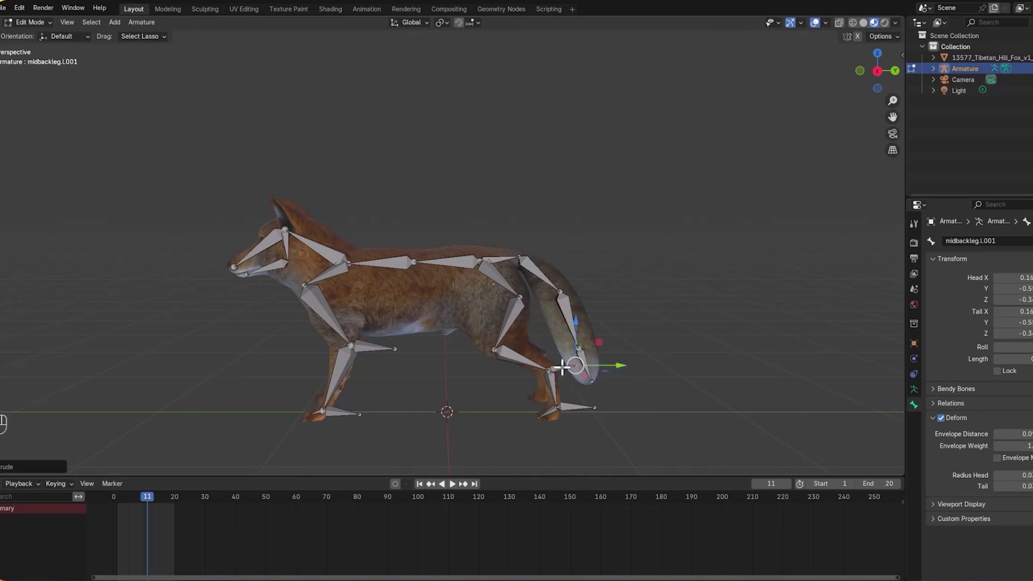
Clear the parent of the short bone behind the back leg's hock and turn Deform off for it
click(563, 366)
key(alt+p)
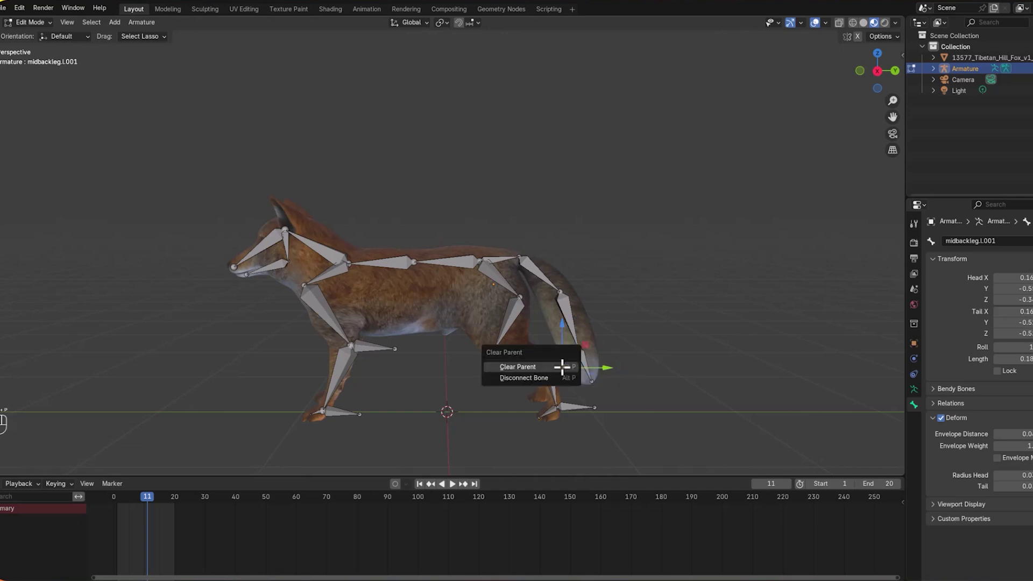
click(563, 367)
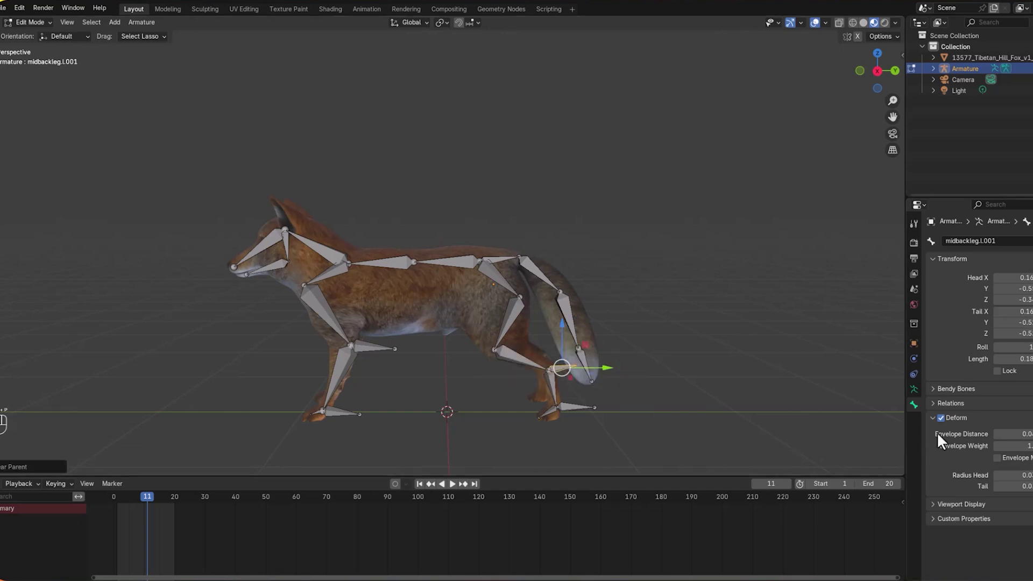
click(947, 415)
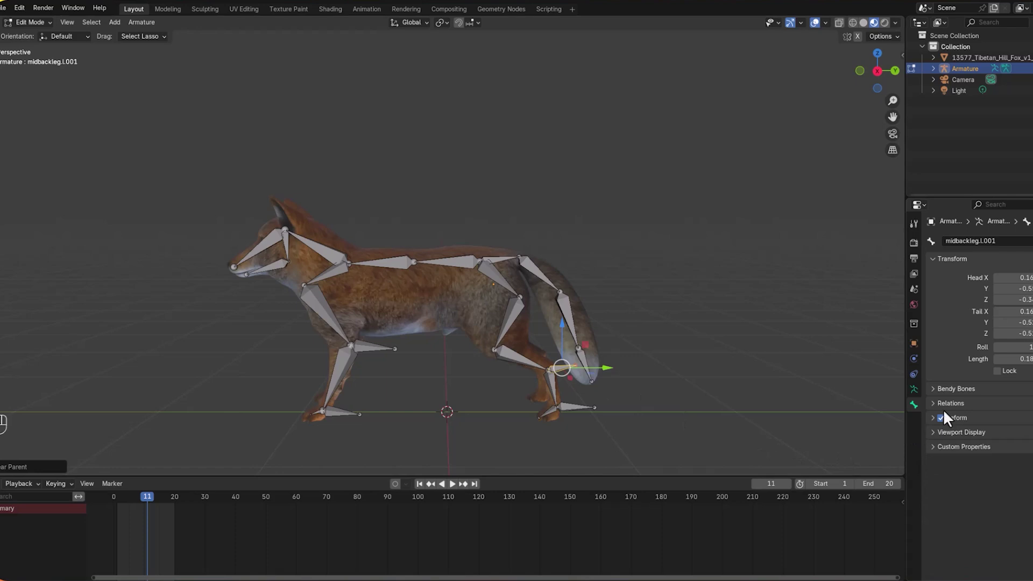
click(941, 417)
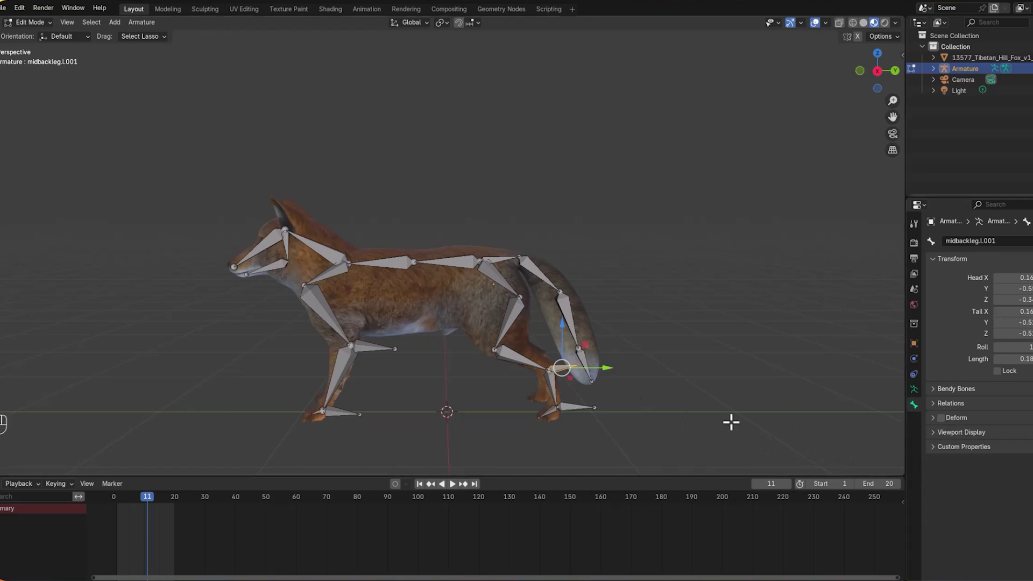
Rename the bone extending behind the front elbow as polefrontleg.l
click(380, 349)
key(F2)
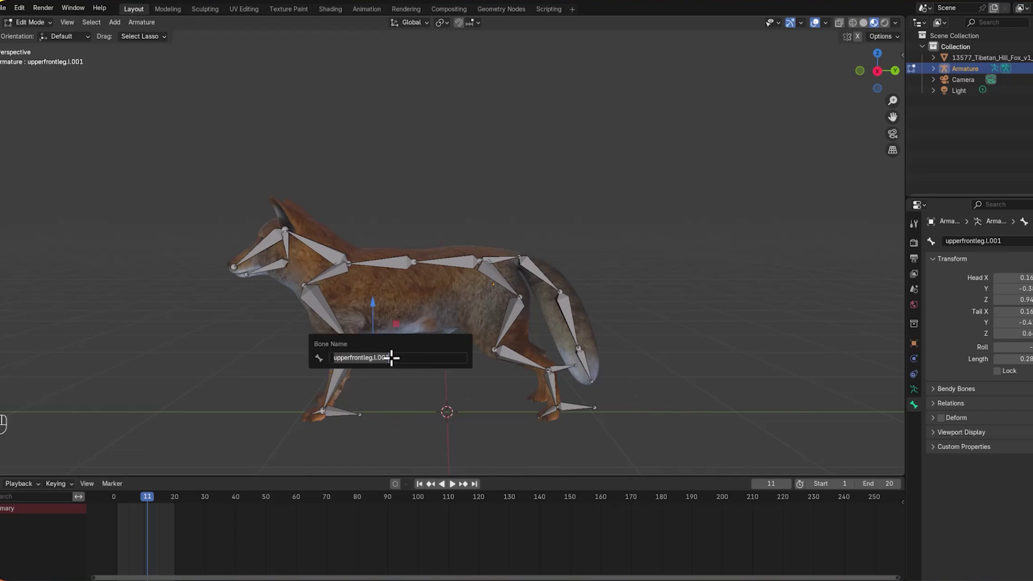
text(polefrontleg.l)
key(Return)
Rename the short bone behind the back leg's hock as polebackleg.l
click(565, 366)
key(F2)
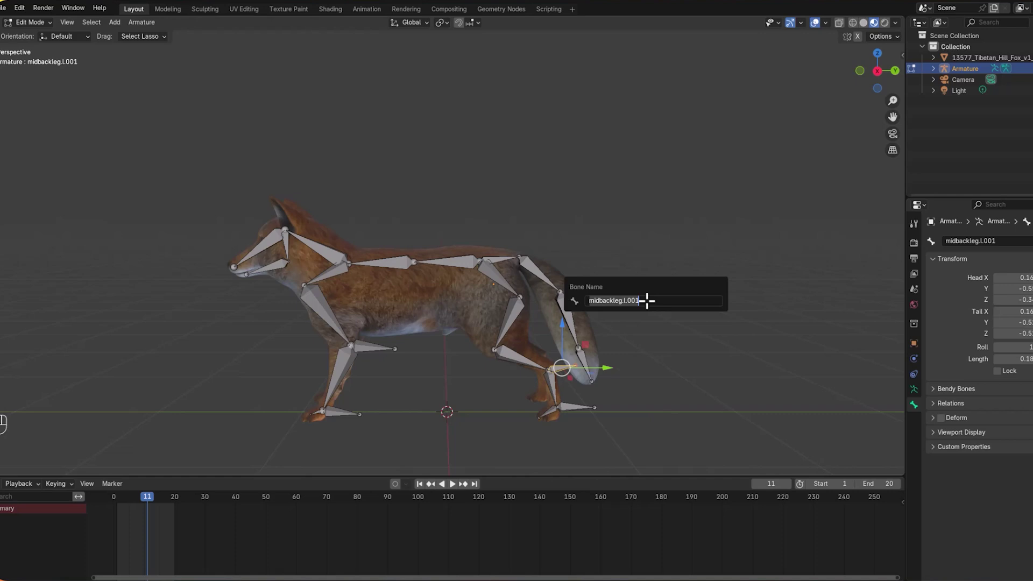
text(polebackle)
key(Return)
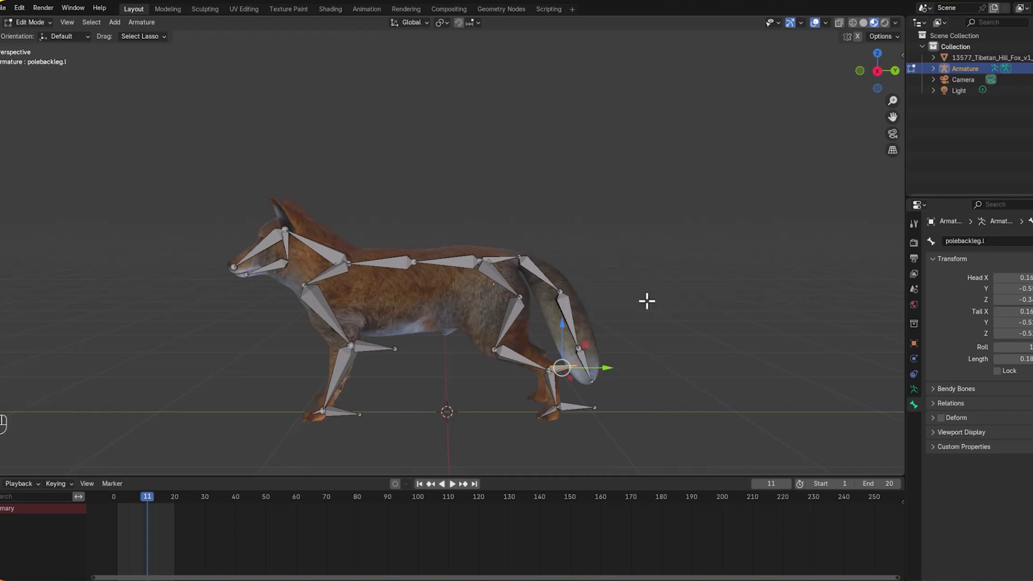
Rename the bone behind the back paw as ikbackleg.l and deselect it
click(565, 410)
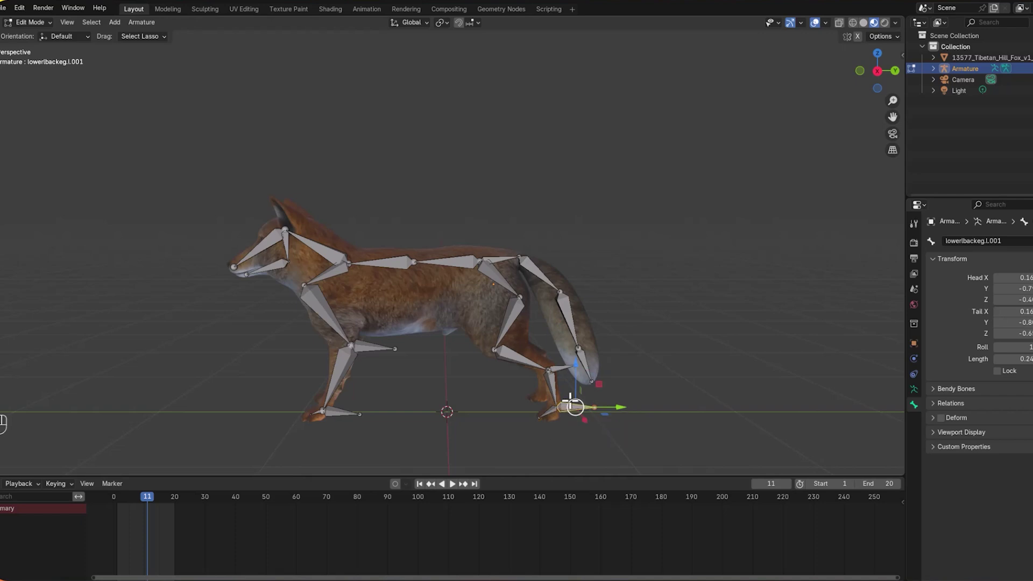
key(F2)
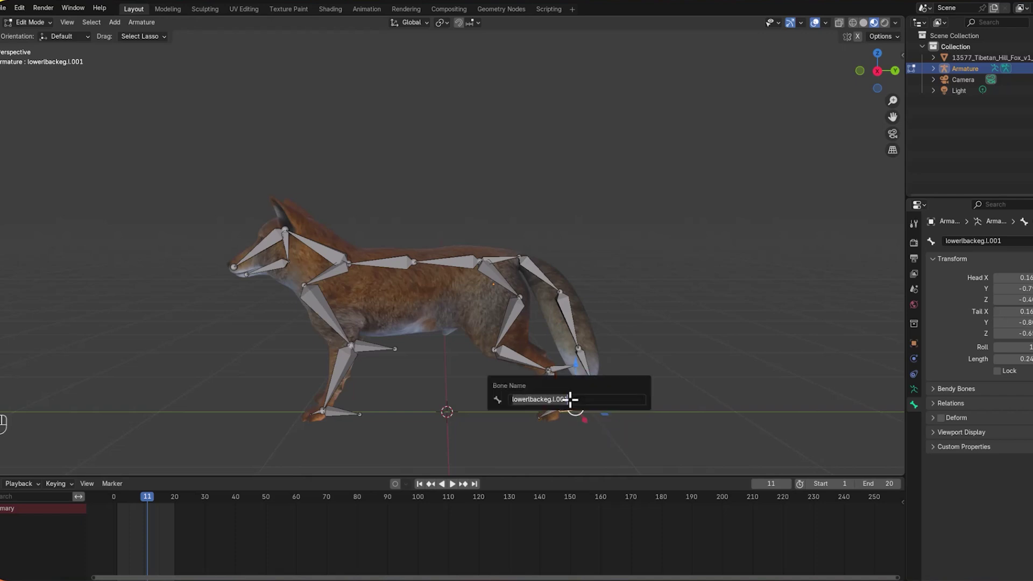
text(ikbackleg.l)
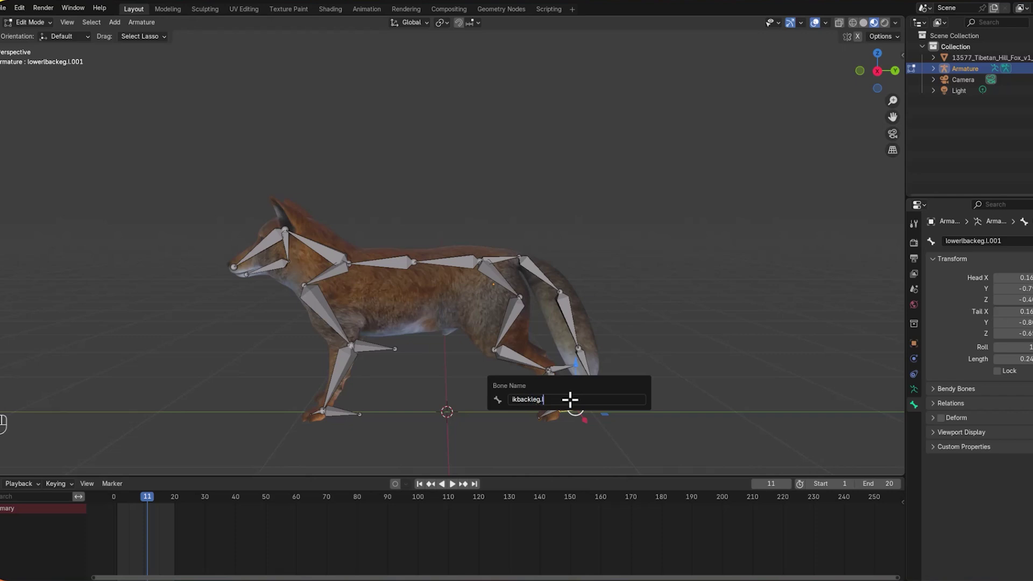
key(Return)
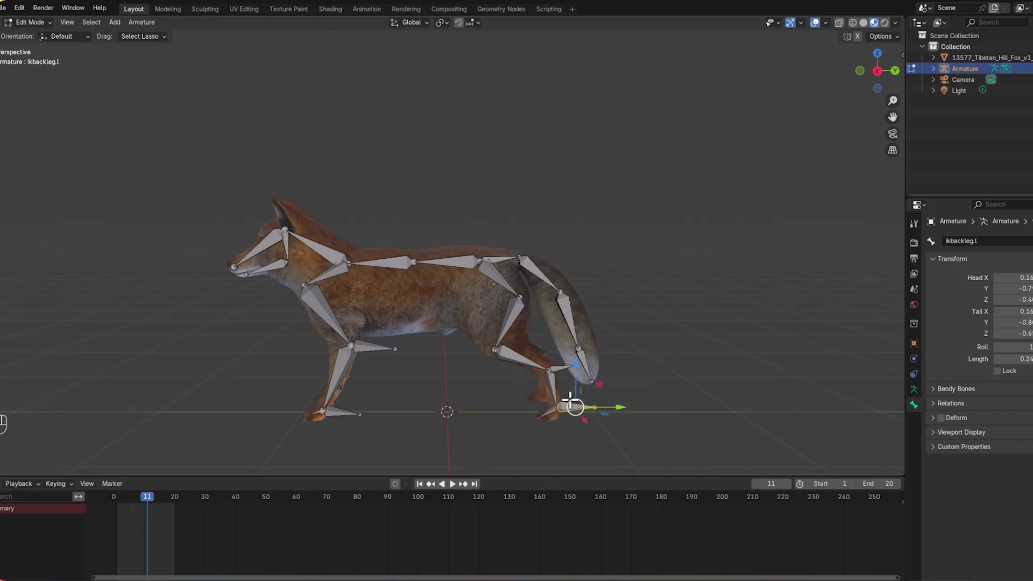
click(756, 250)
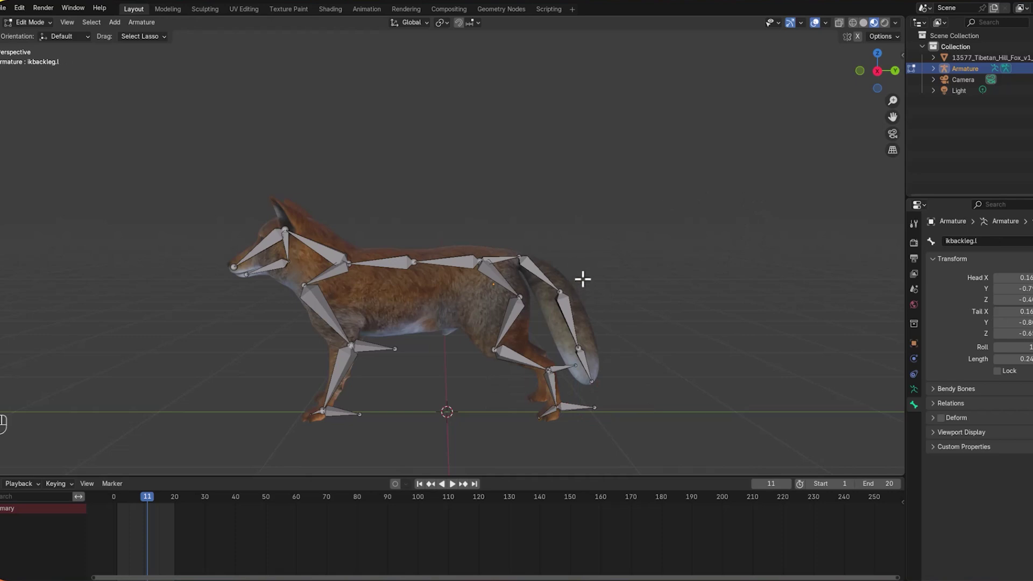
scroll(583, 278, down, 1)
scroll(583, 279, up, 1)
scroll(583, 279, down, 2)
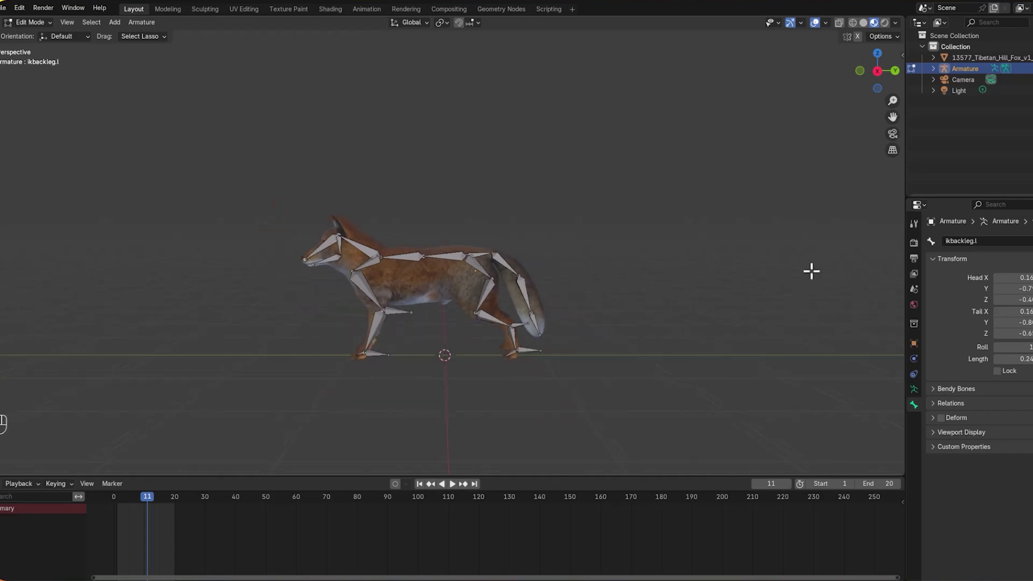
Select all bones of the armature and turn on the Axes display for them
key(a)
scroll(771, 279, up, 1)
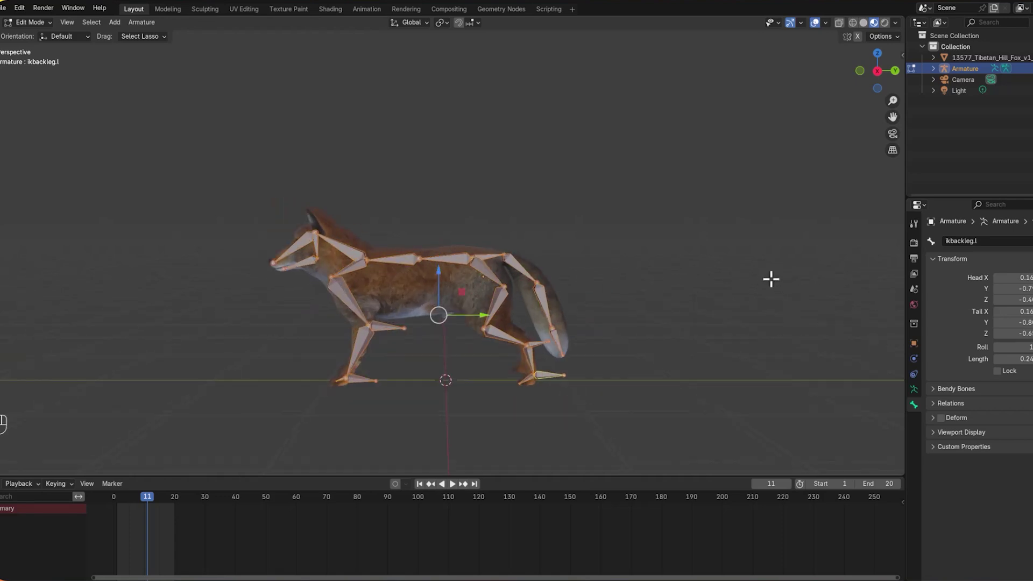
click(914, 389)
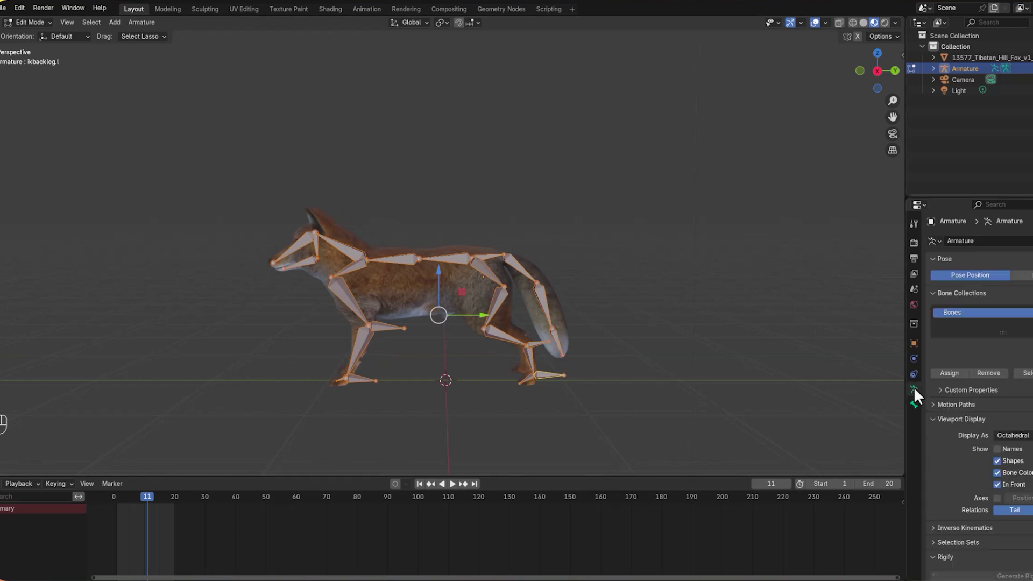
click(997, 501)
scroll(764, 426, up, 2)
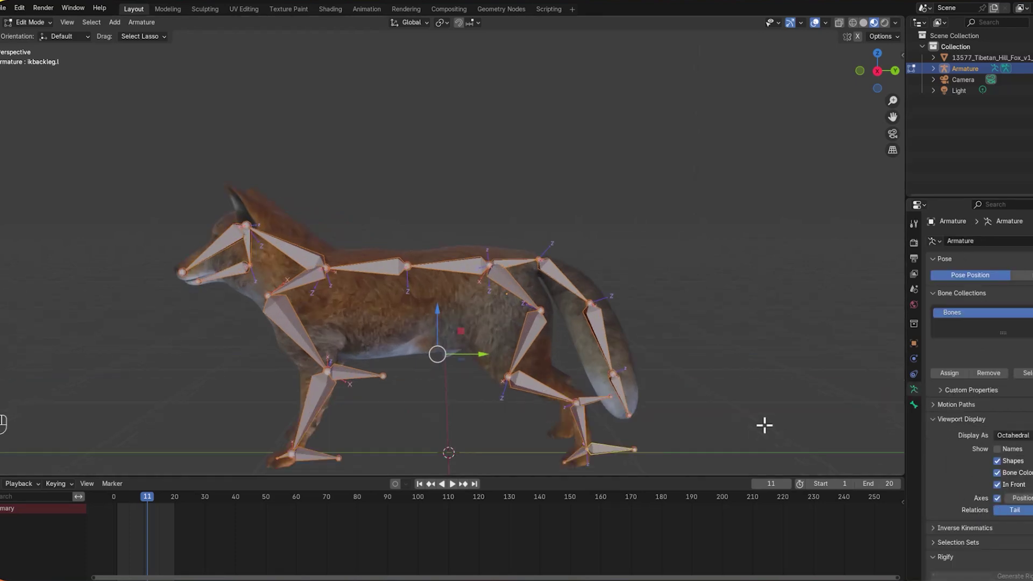
scroll(765, 426, down, 1)
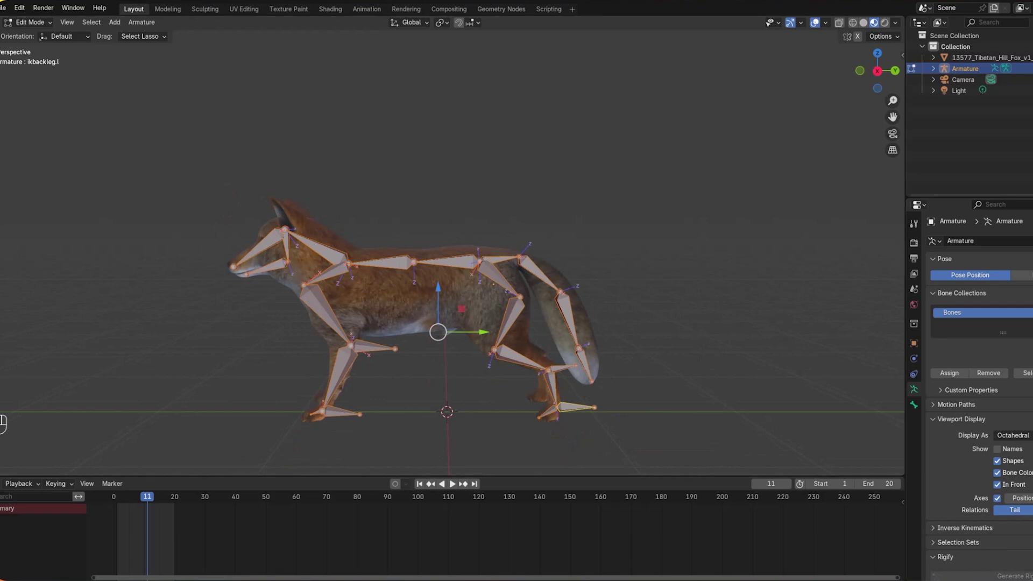
Annotate the bone axis directions with Z-labelled arrows pointing up from the tail base and down from the spine
key(t)
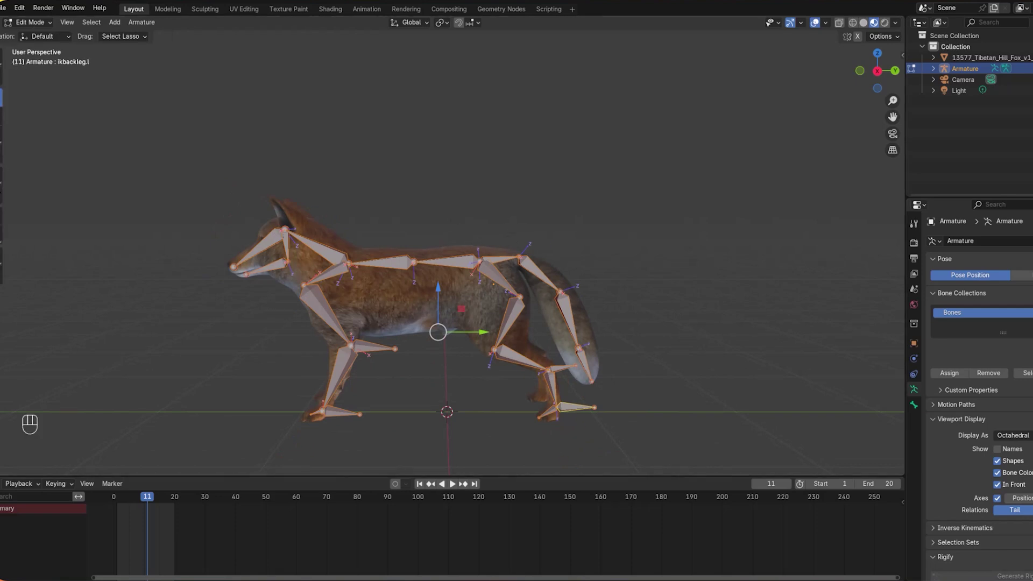
click(2, 176)
mouse_move(525, 245)
mouse_down()
mouse_move(563, 191)
mouse_move(563, 215)
mouse_up()
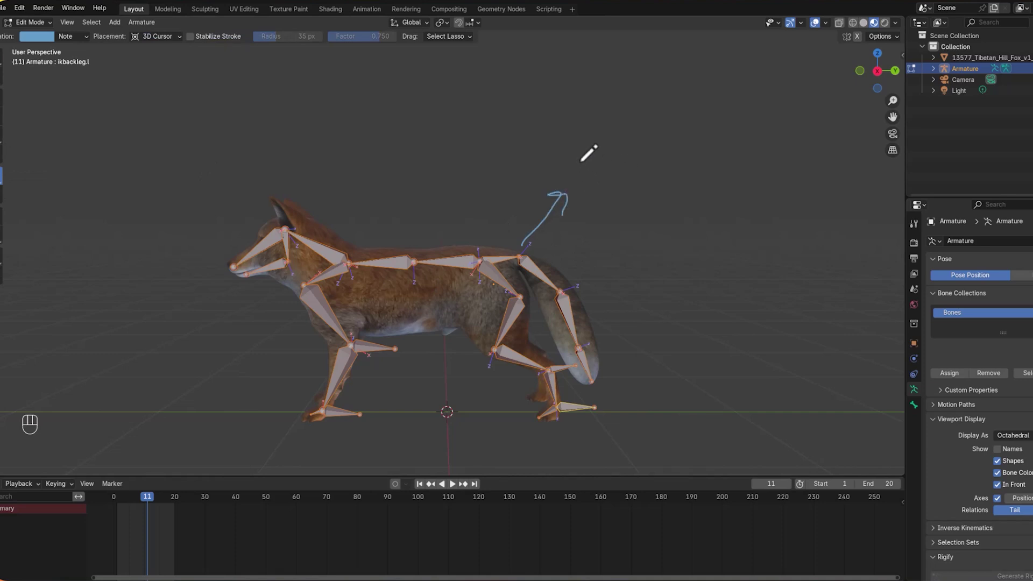
mouse_move(581, 161)
mouse_down()
mouse_move(591, 194)
mouse_move(614, 182)
mouse_up()
mouse_move(414, 250)
mouse_down()
mouse_move(413, 365)
mouse_move(420, 348)
mouse_move(408, 342)
mouse_move(467, 380)
mouse_move(451, 370)
mouse_up()
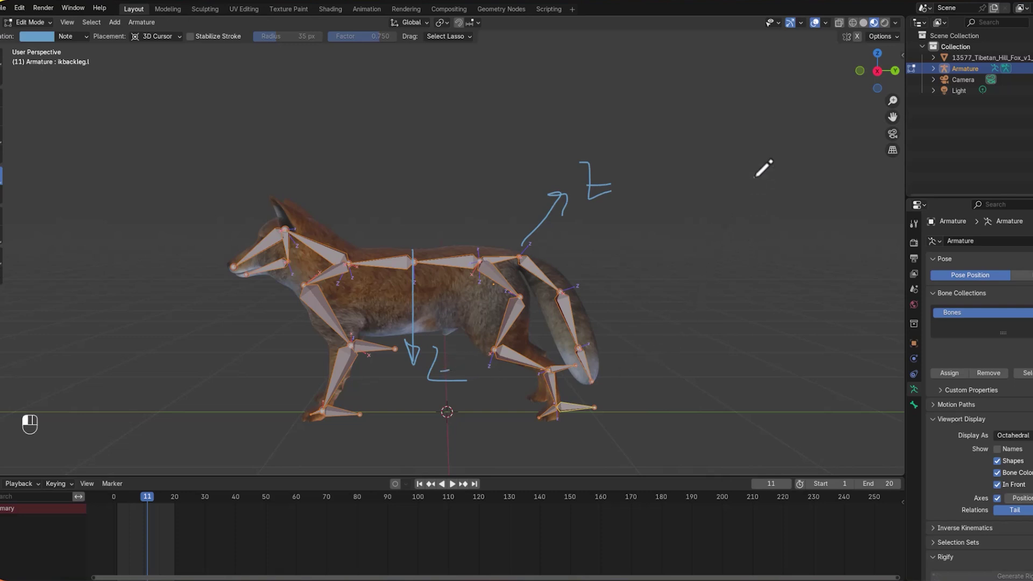
Sketch a three-arrow axis diagram labelled Y, Z and X in the empty space behind the fox with Annotate
mouse_move(755, 178)
mouse_down()
mouse_move(755, 249)
mouse_move(840, 261)
mouse_up()
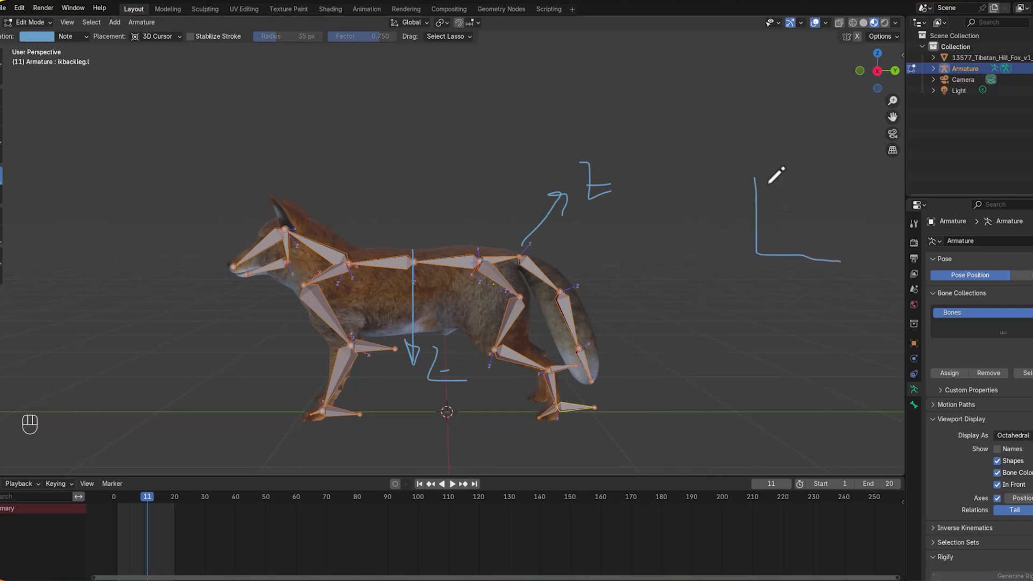
mouse_move(739, 198)
mouse_down()
mouse_move(761, 165)
mouse_move(777, 212)
mouse_up()
mouse_move(821, 236)
mouse_down()
mouse_move(861, 261)
mouse_move(828, 279)
mouse_up()
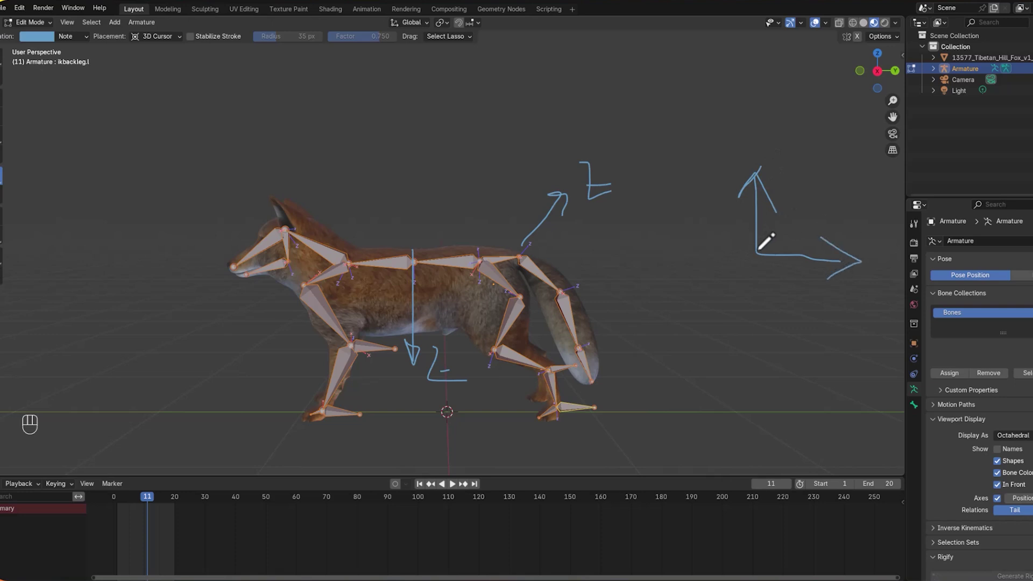
mouse_move(757, 253)
mouse_down()
mouse_move(705, 328)
mouse_move(743, 320)
mouse_up()
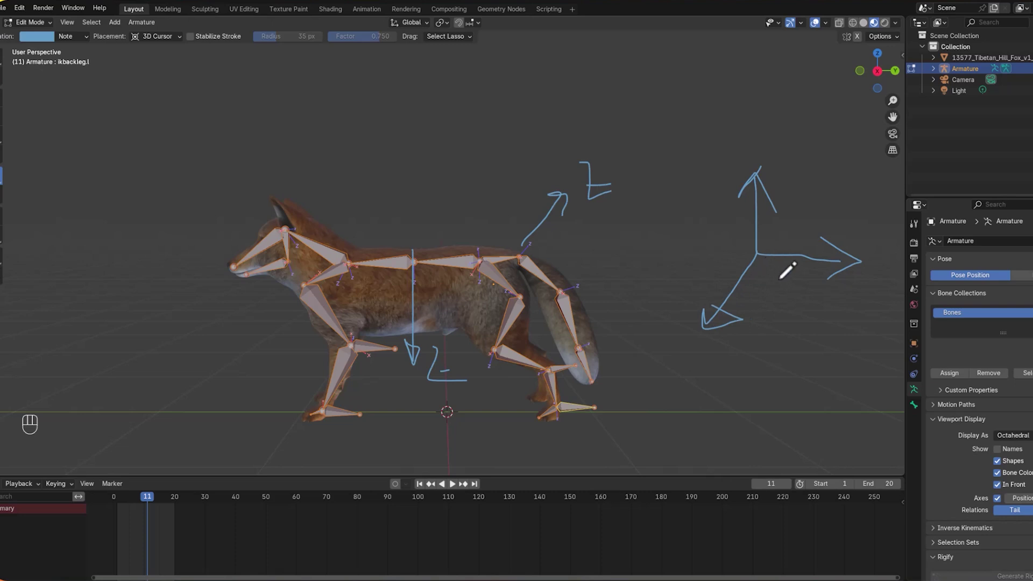
drag(825, 217, 859, 228)
drag(871, 189, 870, 282)
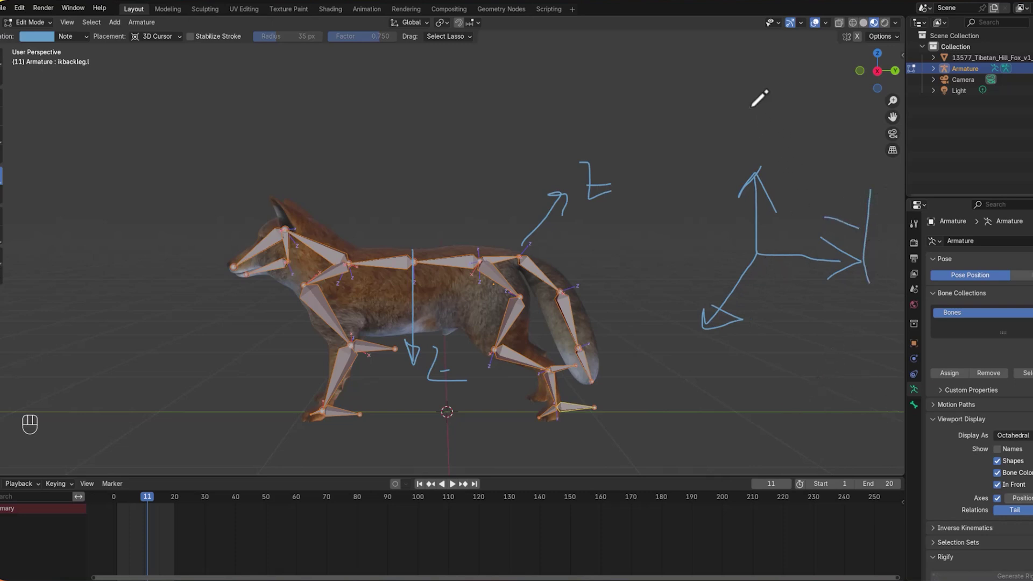
mouse_move(752, 106)
mouse_down()
mouse_move(758, 150)
mouse_move(802, 145)
mouse_move(809, 126)
mouse_up()
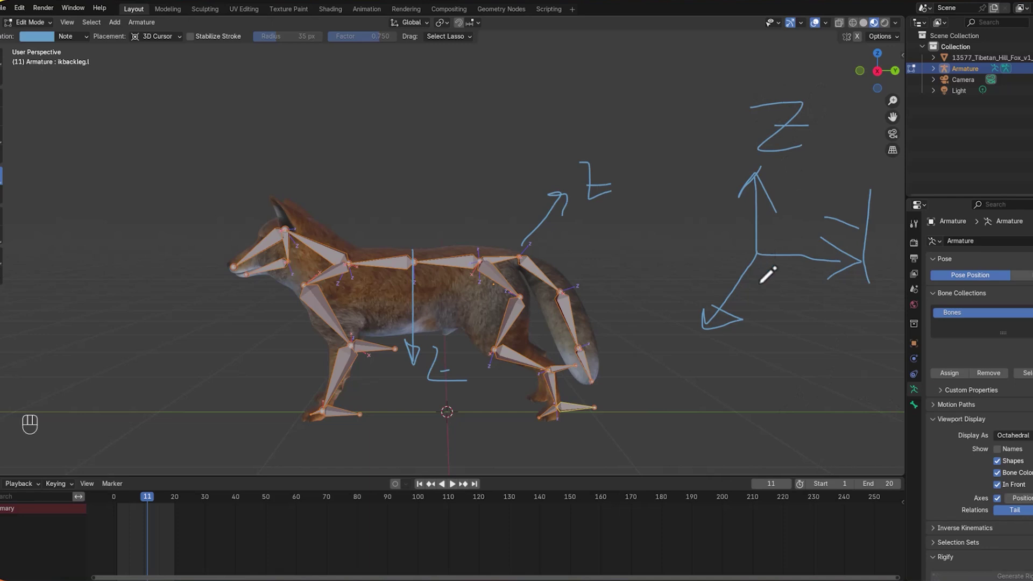
mouse_move(758, 268)
mouse_down()
mouse_move(736, 294)
mouse_move(753, 327)
mouse_move(789, 353)
mouse_up()
Erase the drawn arrows, axis diagram and letters with Annotate Eraser
click(2, 182)
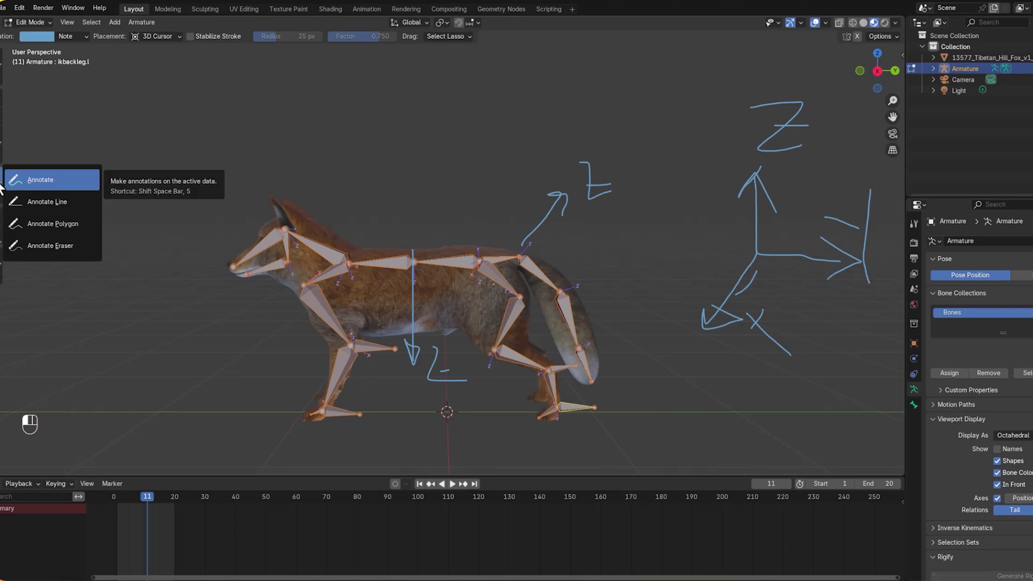
click(39, 245)
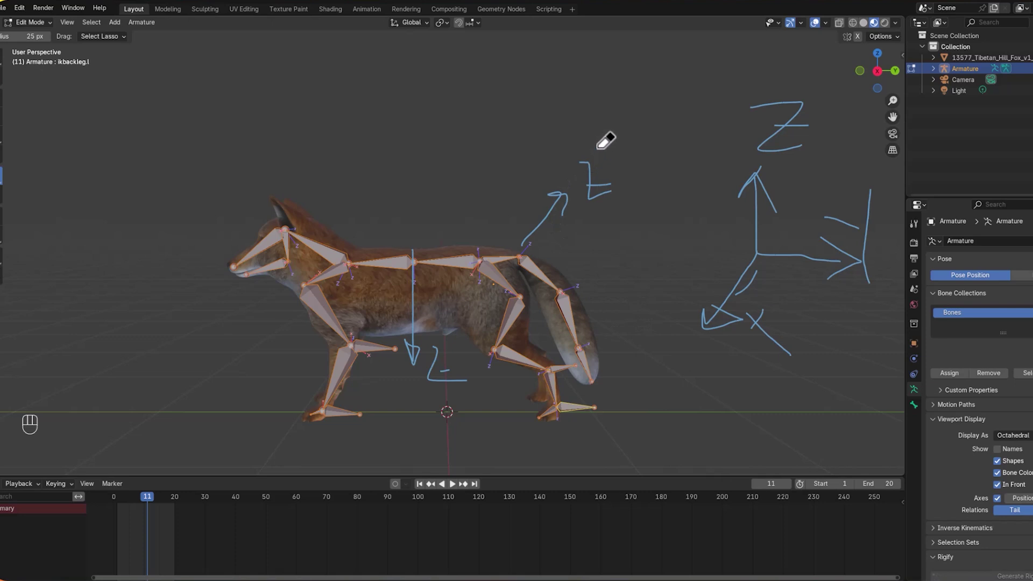
mouse_move(607, 144)
mouse_down()
mouse_move(554, 224)
mouse_move(608, 162)
mouse_move(406, 381)
mouse_move(422, 272)
mouse_move(437, 366)
mouse_move(441, 329)
mouse_move(464, 380)
mouse_move(767, 294)
mouse_move(738, 364)
mouse_move(745, 178)
mouse_move(801, 102)
mouse_move(756, 92)
mouse_move(826, 136)
mouse_move(826, 224)
mouse_move(879, 201)
mouse_move(872, 260)
mouse_move(771, 296)
mouse_move(684, 260)
mouse_move(783, 337)
mouse_move(641, 203)
mouse_move(595, 217)
mouse_move(609, 168)
mouse_up()
scroll(636, 182, down, 2)
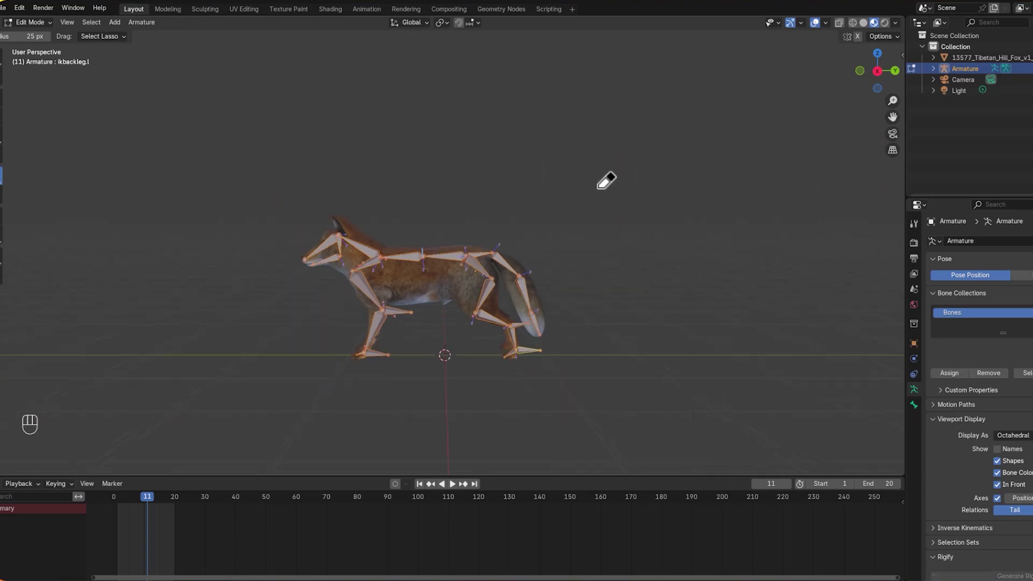
Add a new upright bone at the 3D cursor and select the whole bone
key(shift+a)
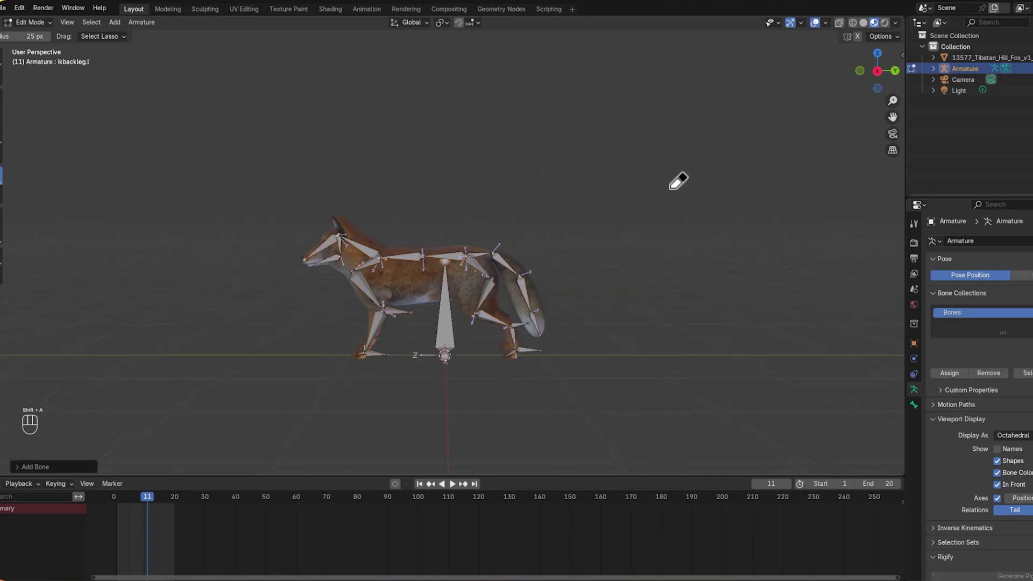
click(2, 98)
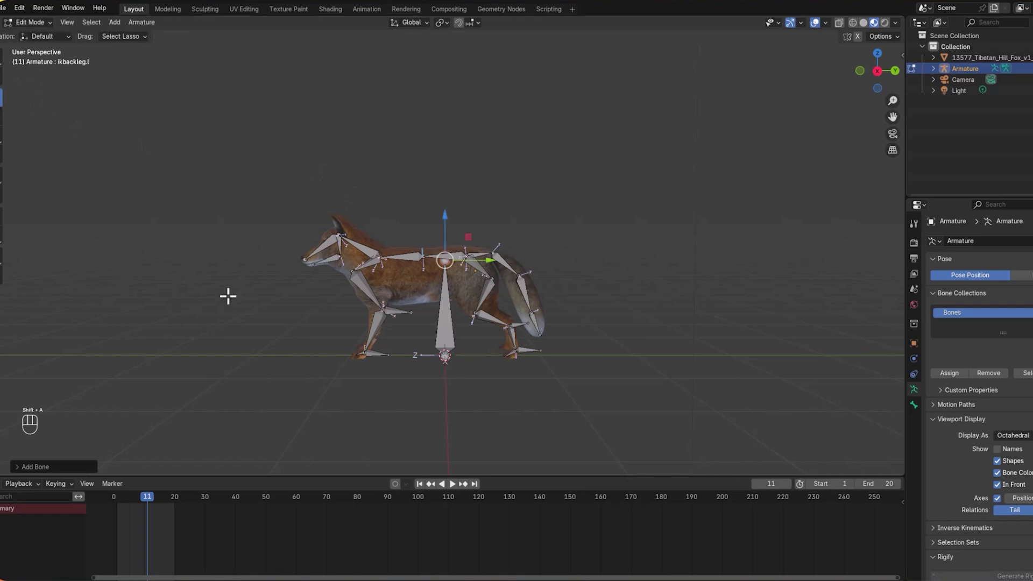
click(458, 334)
Move the upright bone along Y to behind the tail and back to the 3D cursor beneath the belly
drag(478, 307, 682, 315)
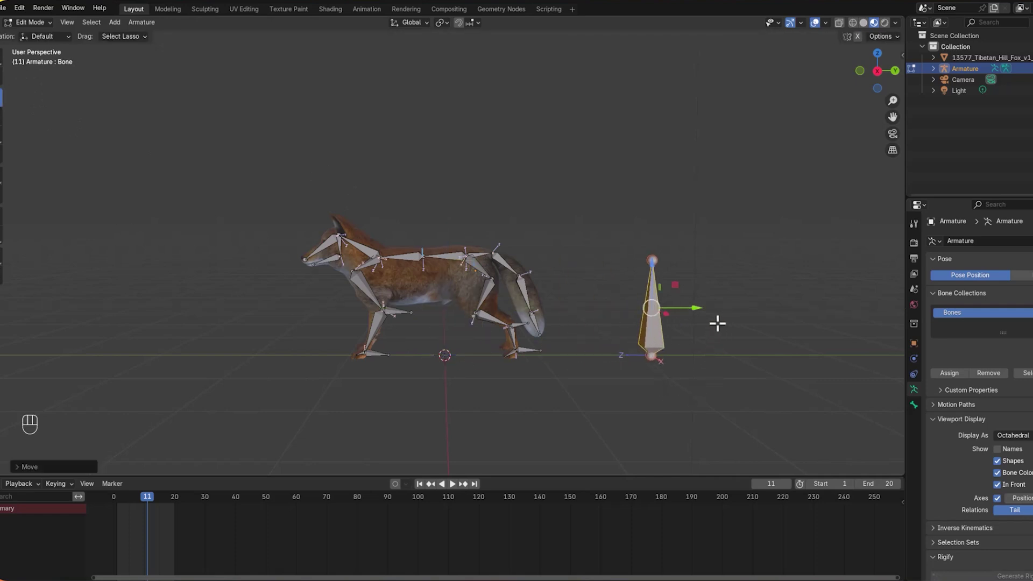
middle_drag(717, 323, 701, 353)
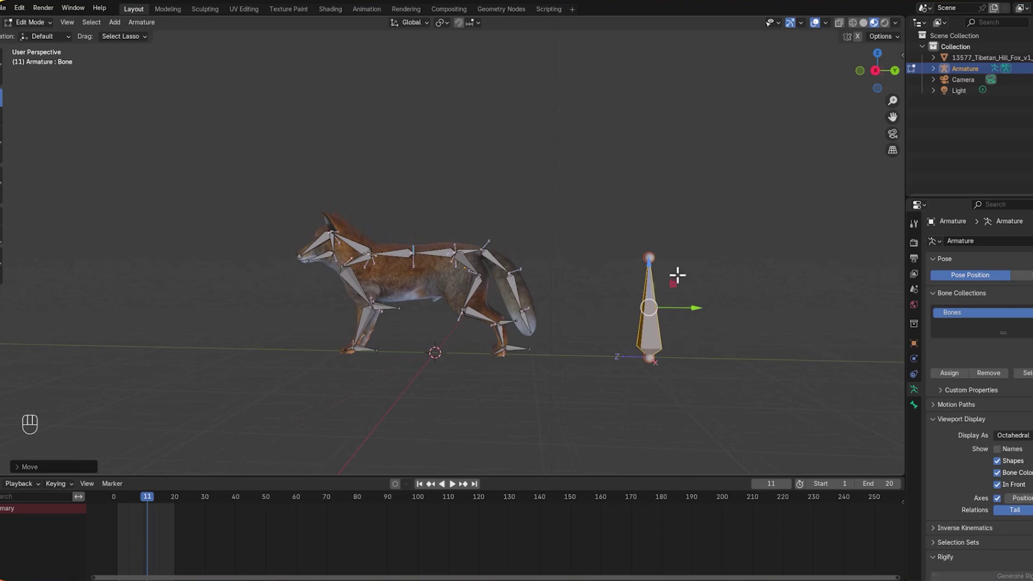
drag(689, 307, 467, 309)
scroll(648, 293, up, 4)
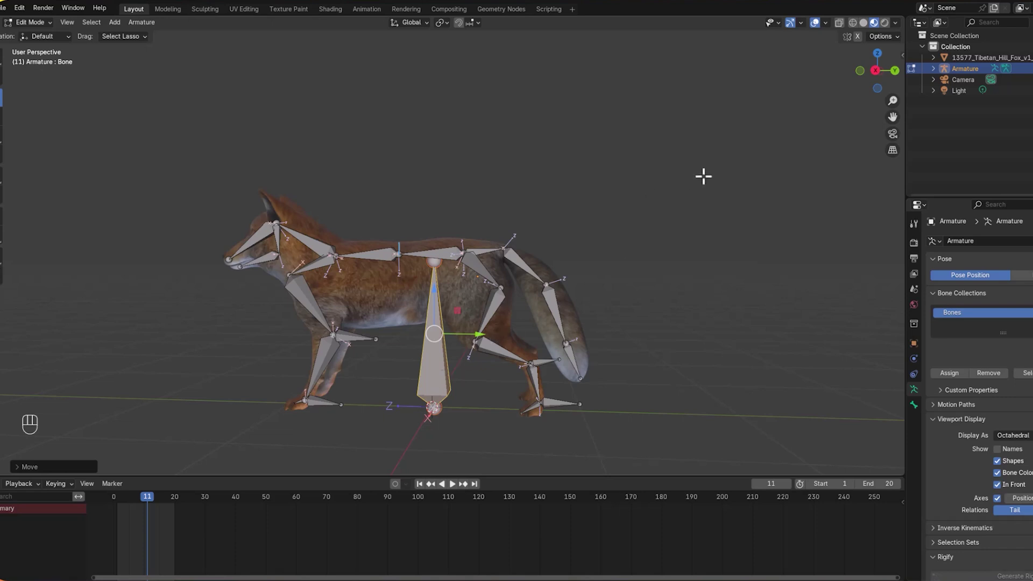
Recalculate the roll of all bones to Active Bone, with the central upright bone active, and deselect everything
click(876, 69)
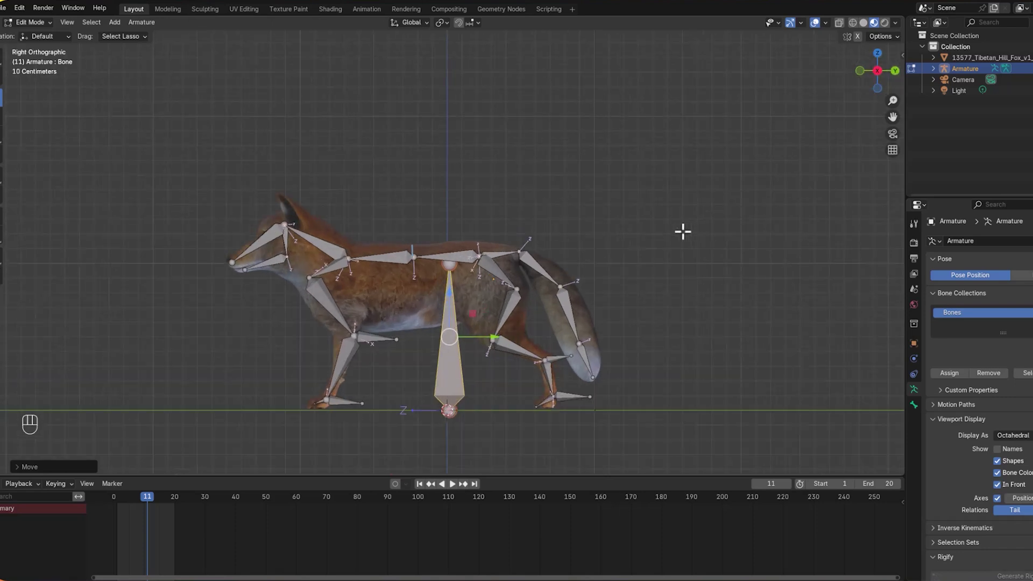
scroll(682, 231, up, 1)
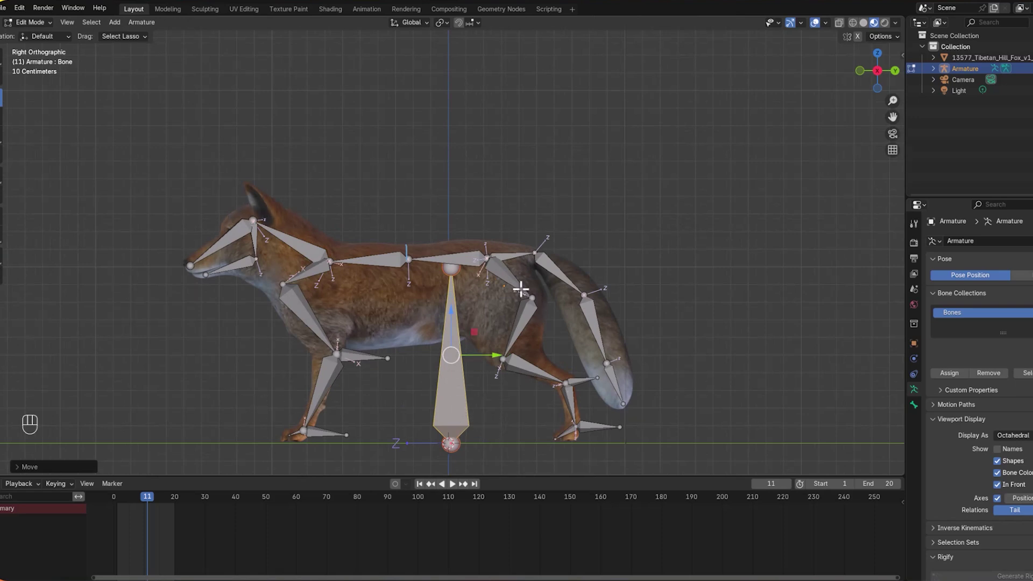
key(a)
shift+click(462, 412)
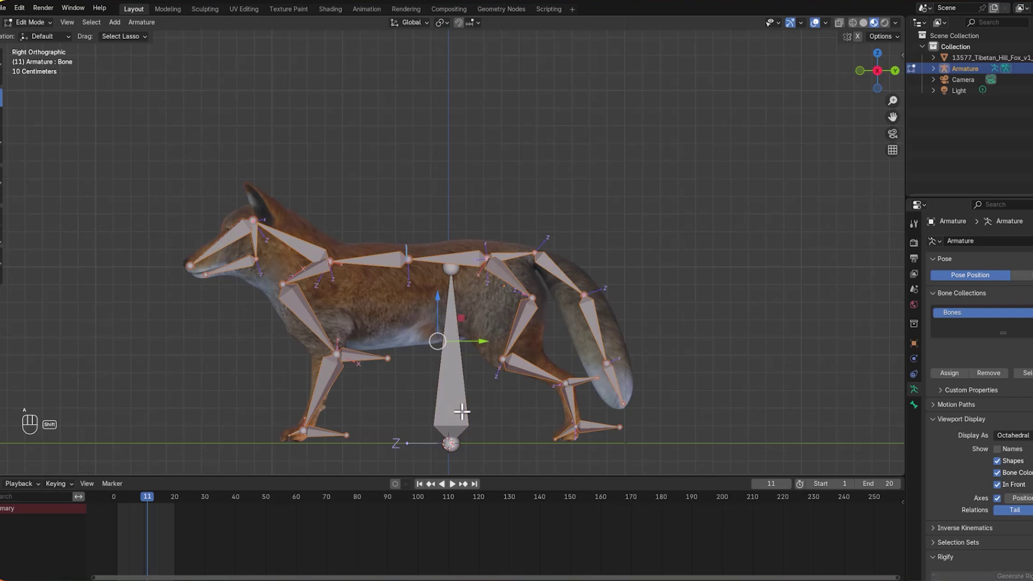
shift+click(462, 412)
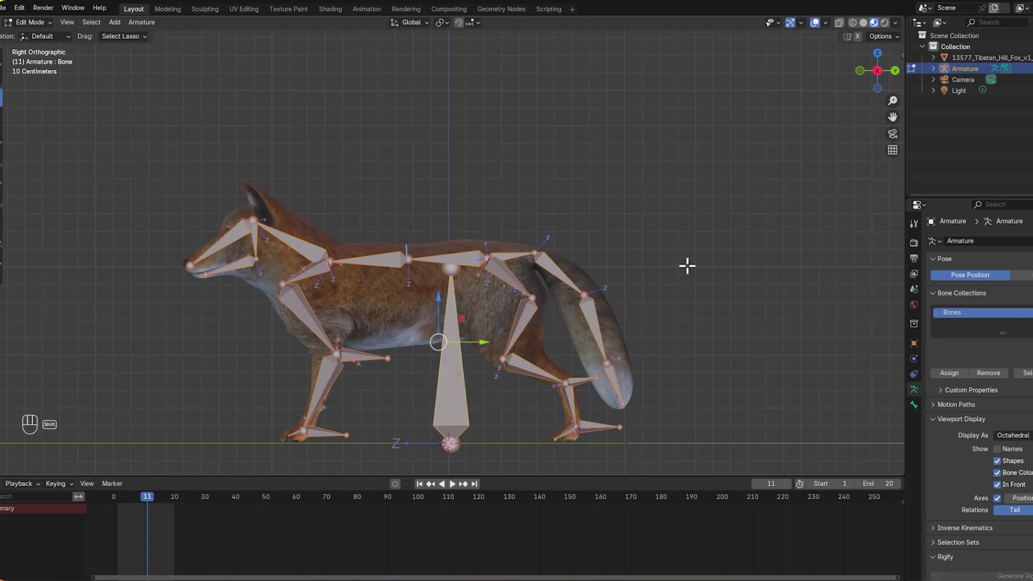
key(shift+n)
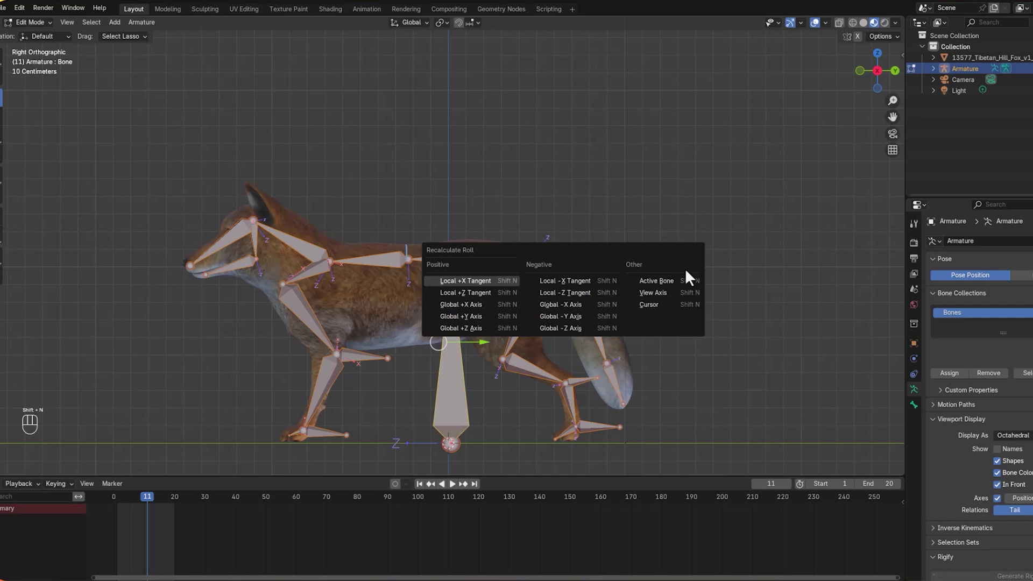
click(665, 281)
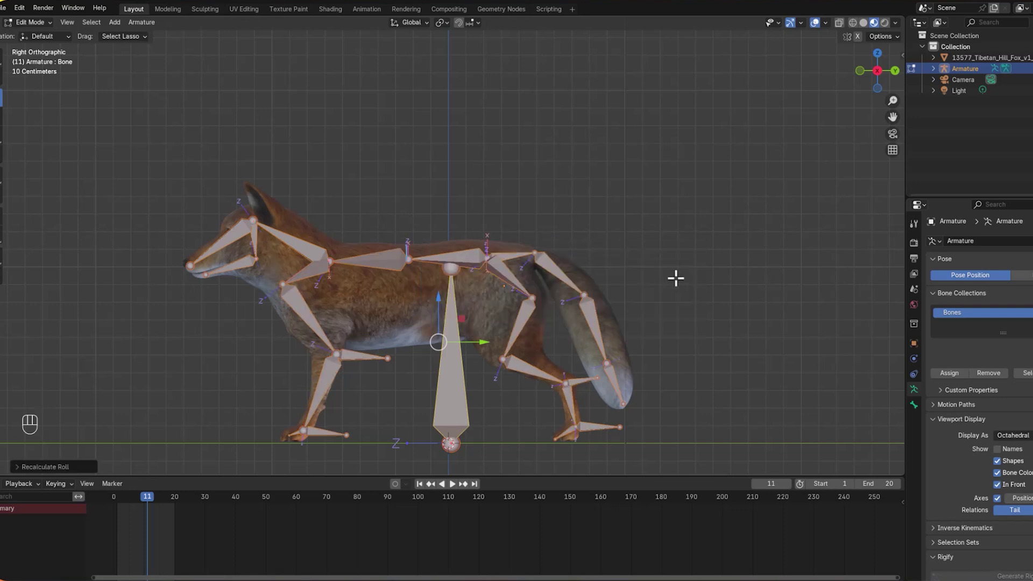
click(680, 212)
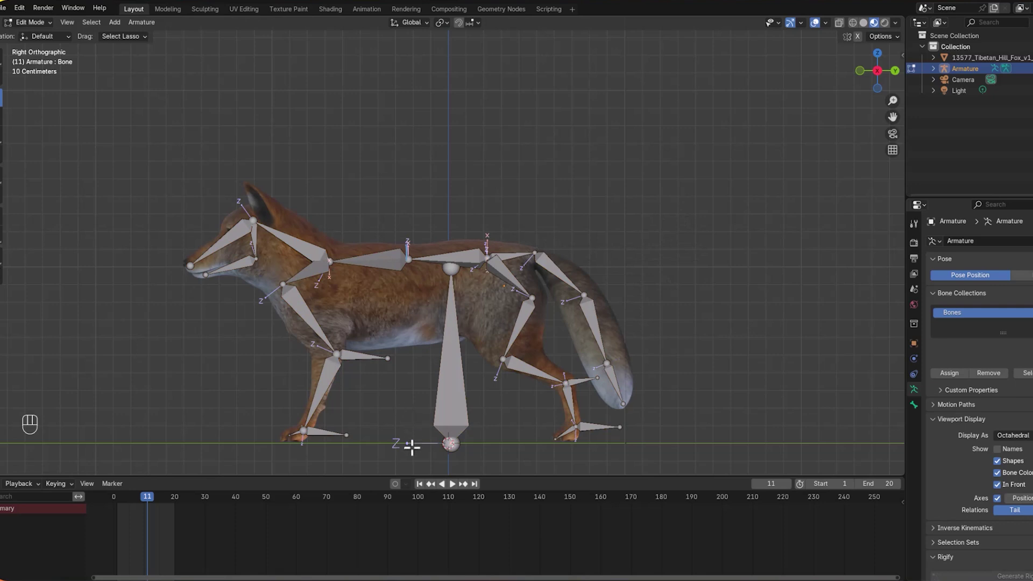
Rename the central upright bone as global control and turn Deform off for it
click(450, 380)
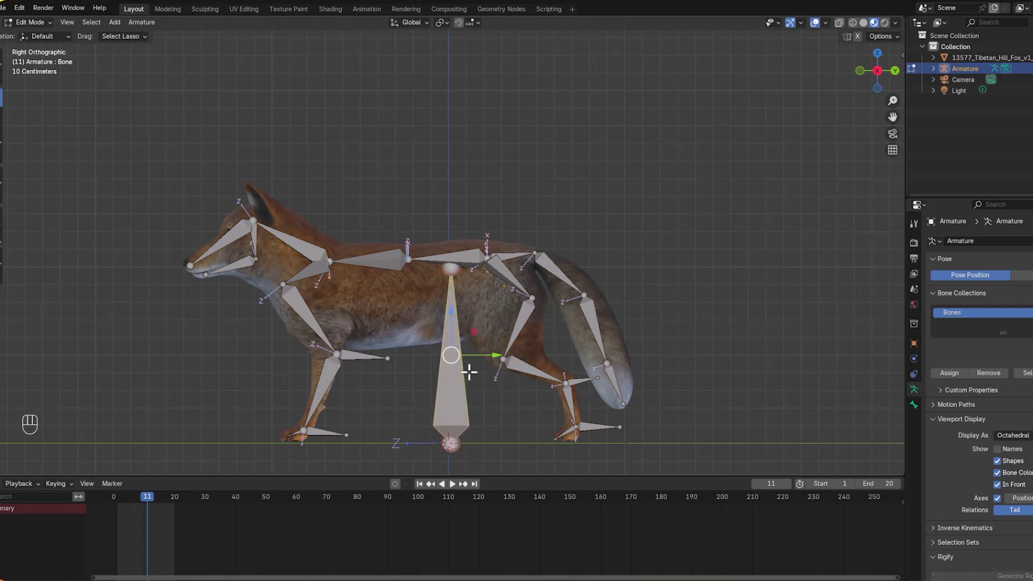
key(F2)
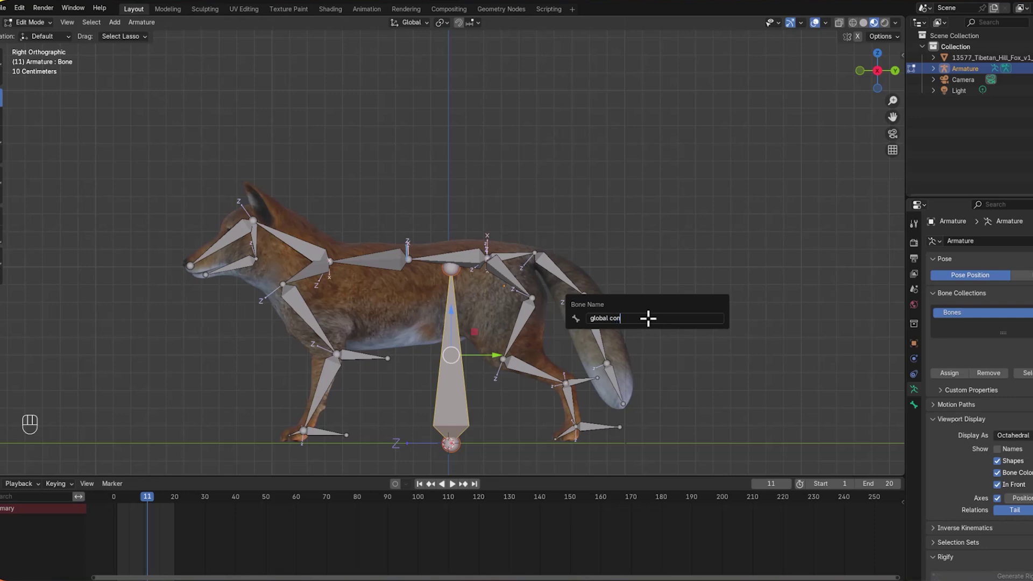
key(Return)
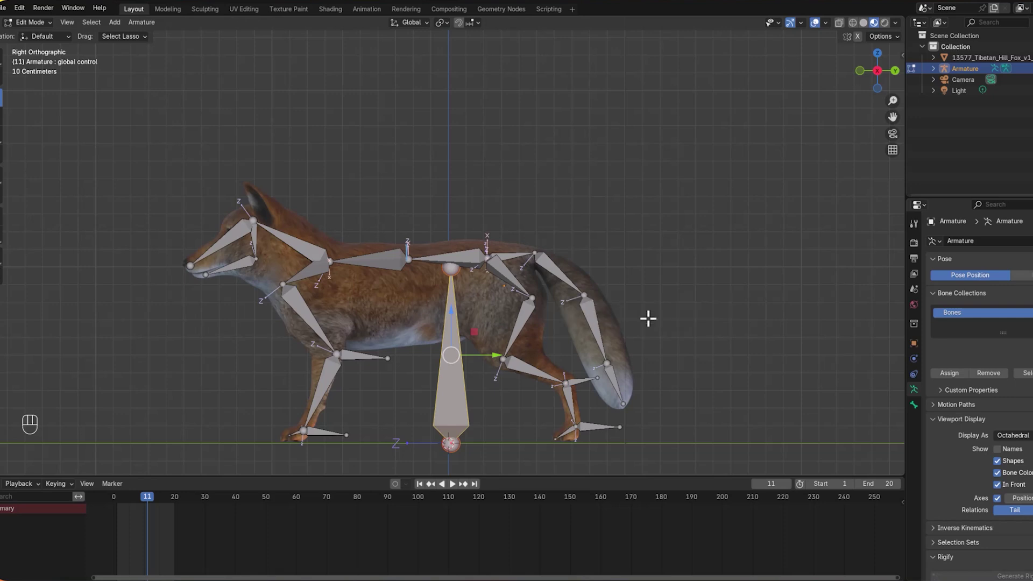
click(914, 405)
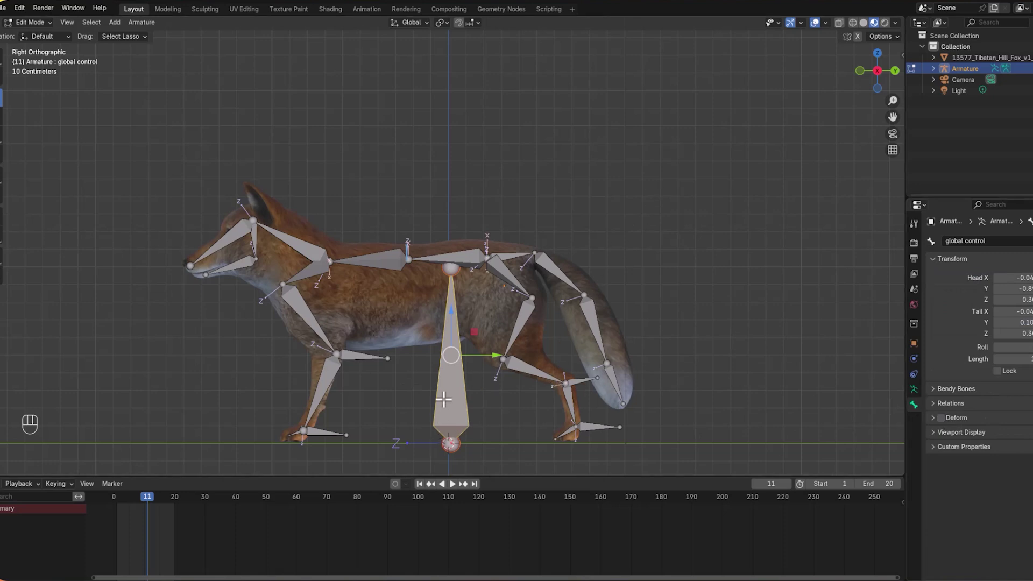
Move the global control bone to a new bone collection named ctrl and hide that collection
scroll(650, 200, down, 2)
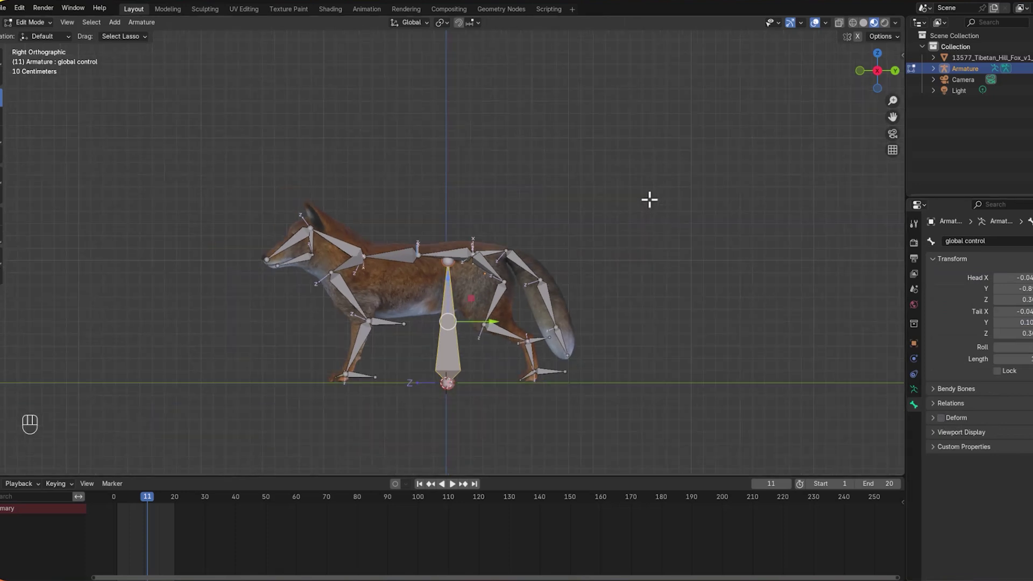
scroll(649, 200, up, 1)
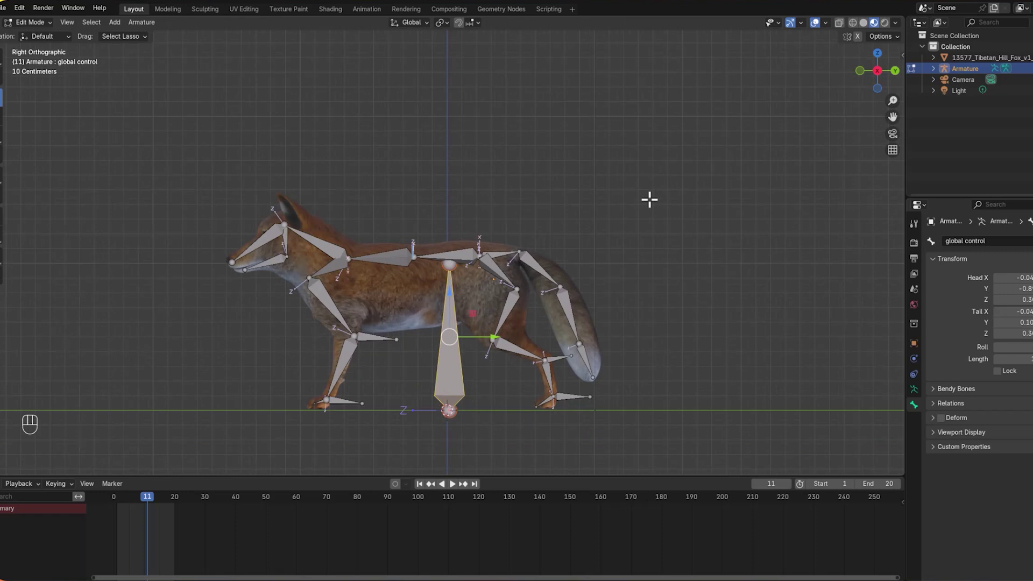
key(m)
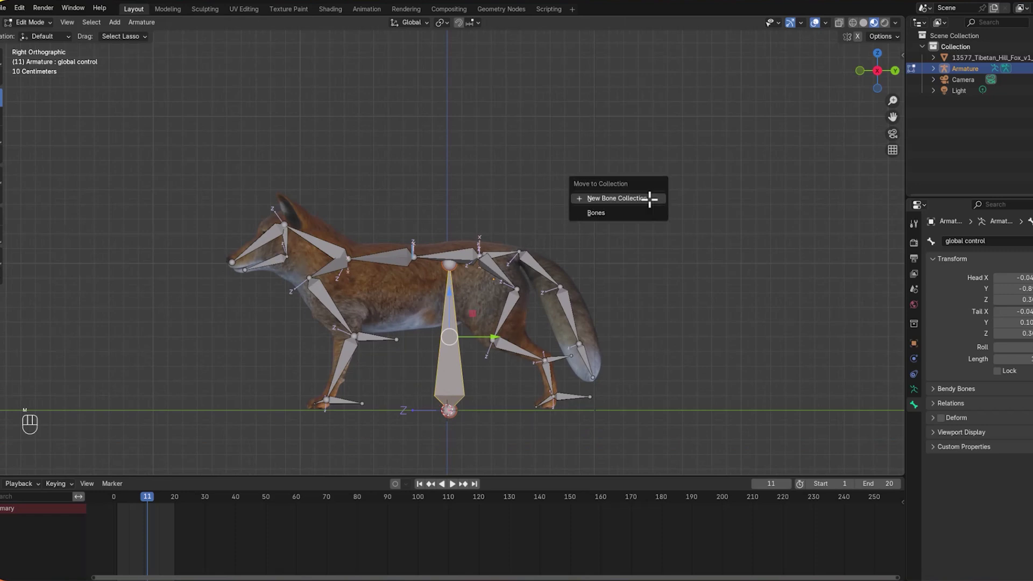
click(648, 198)
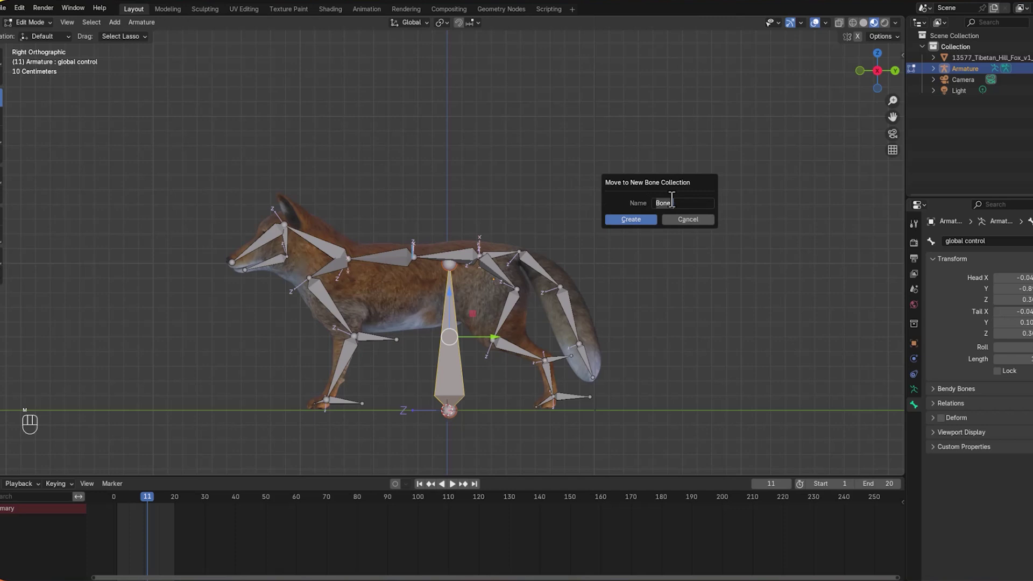
text(co)
key(BackSpace)
text(trl)
click(643, 217)
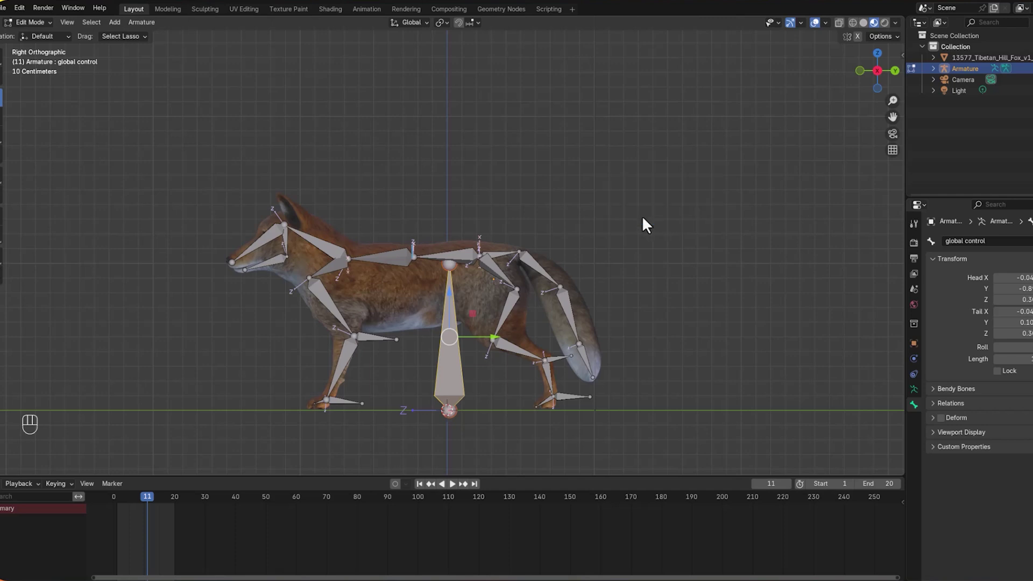
click(915, 389)
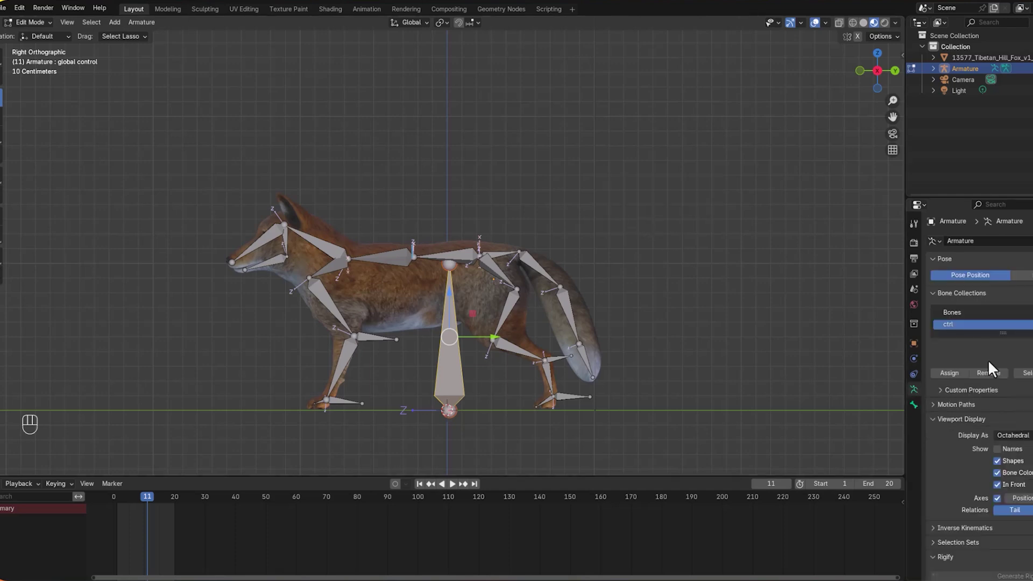
key(h)
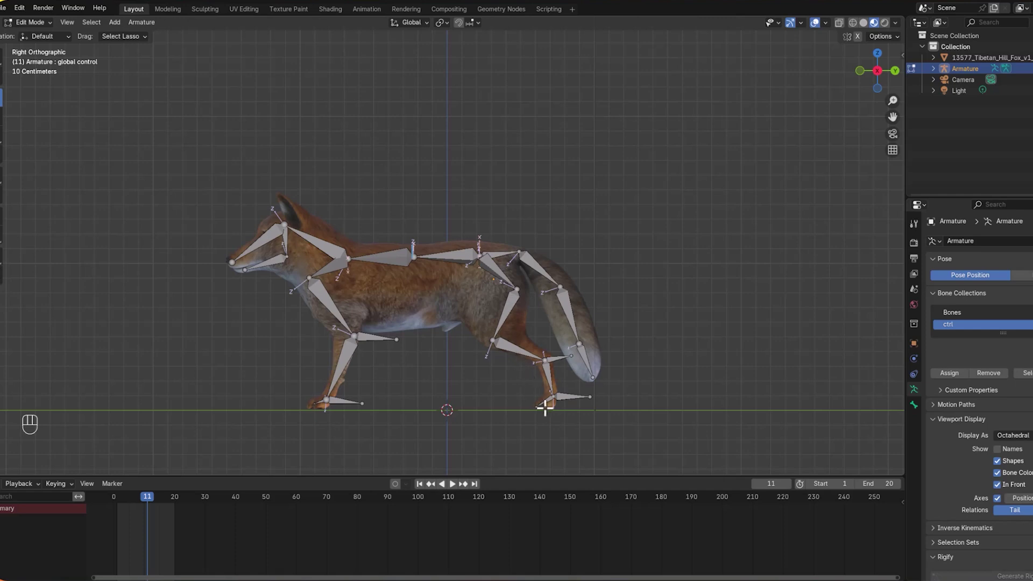
Switch to Pose Mode and add an IK constraint to the lower back leg bone targeting ikbackleg.l
click(34, 22)
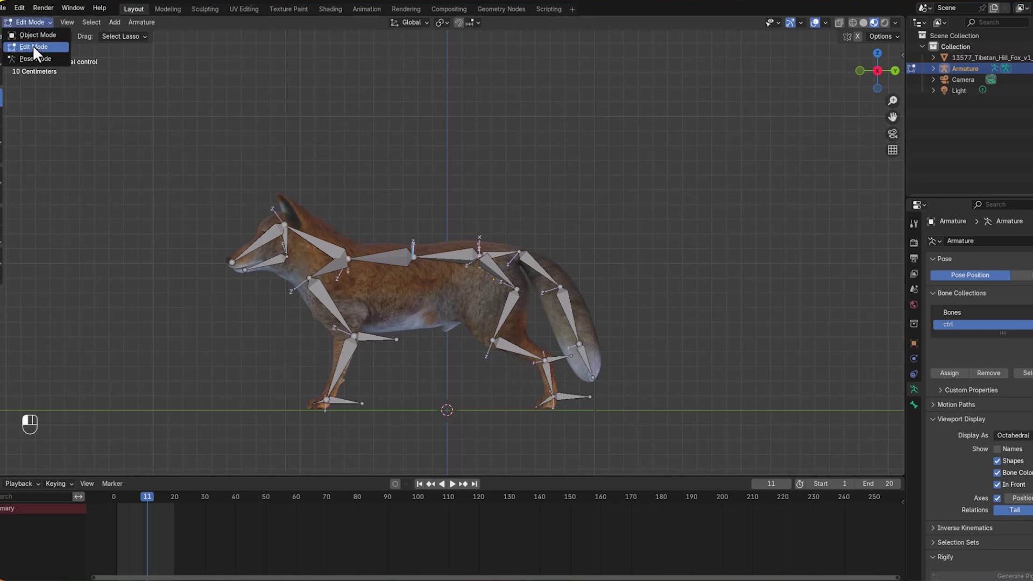
click(33, 56)
click(565, 399)
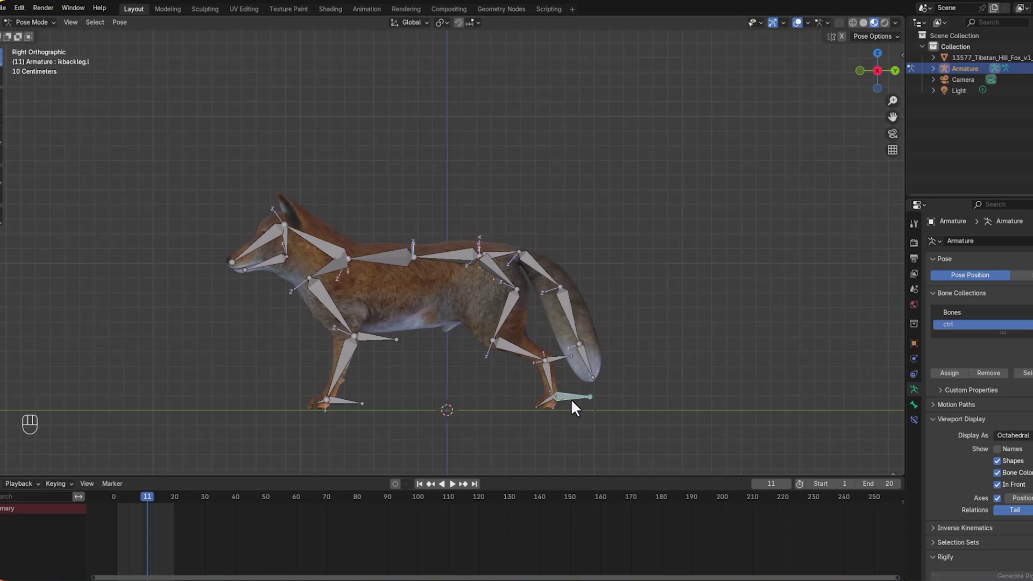
shift+click(551, 372)
key(shift+ctrl+i)
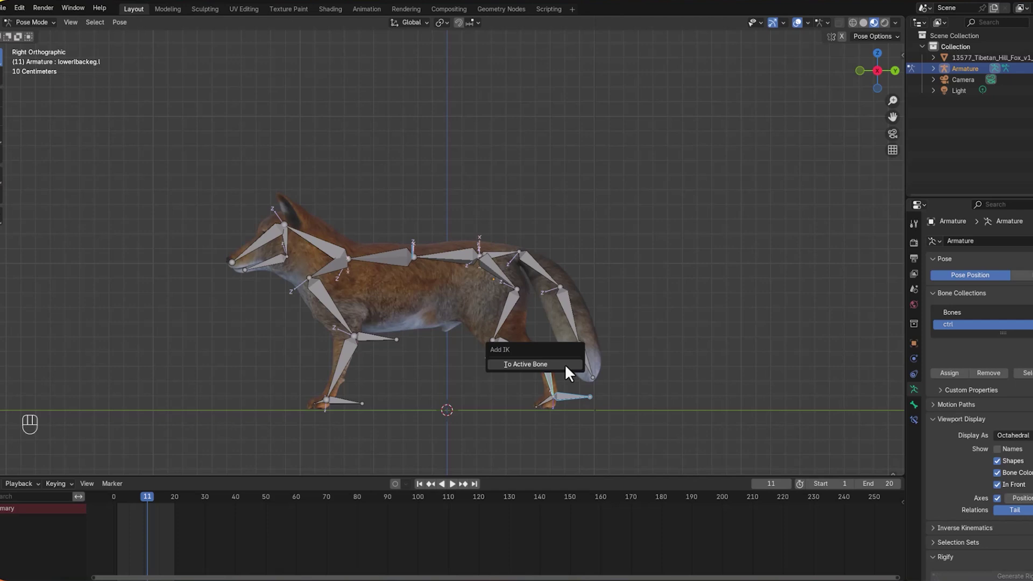
click(538, 364)
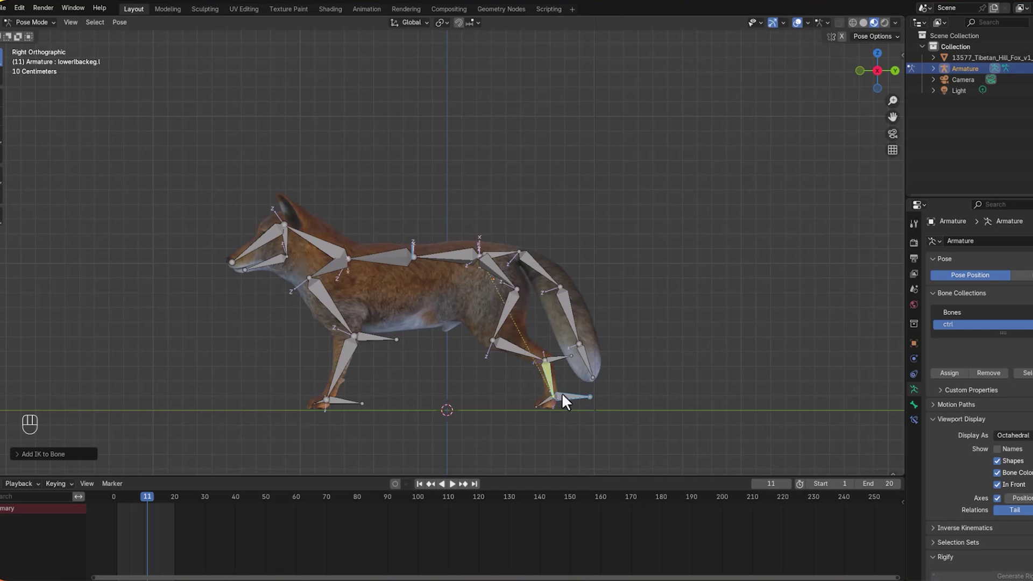
Try moving the lower back leg together with its IK bone and show the lower leg bone's constraints
key(g)
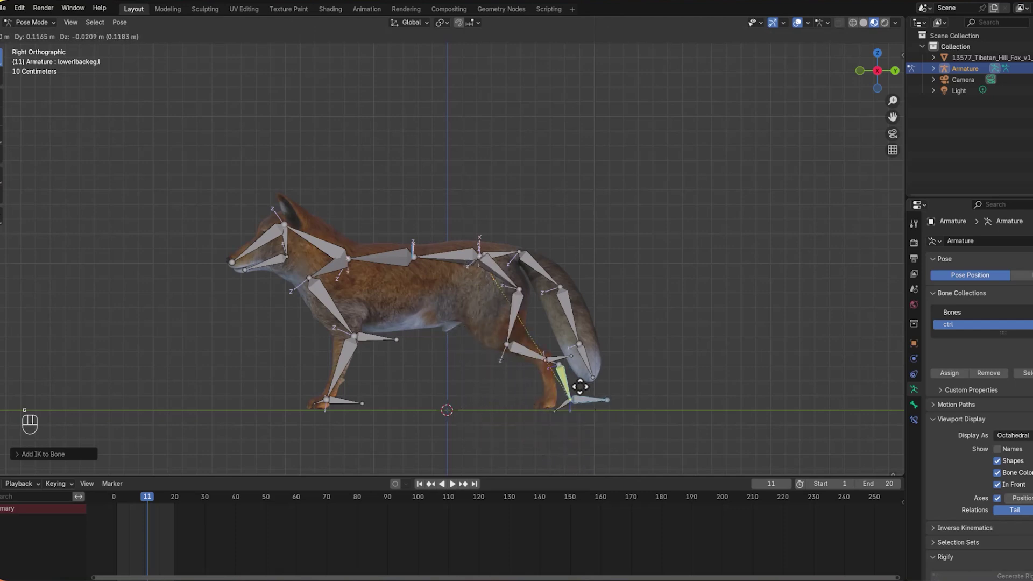
click(587, 399)
scroll(575, 377, up, 1)
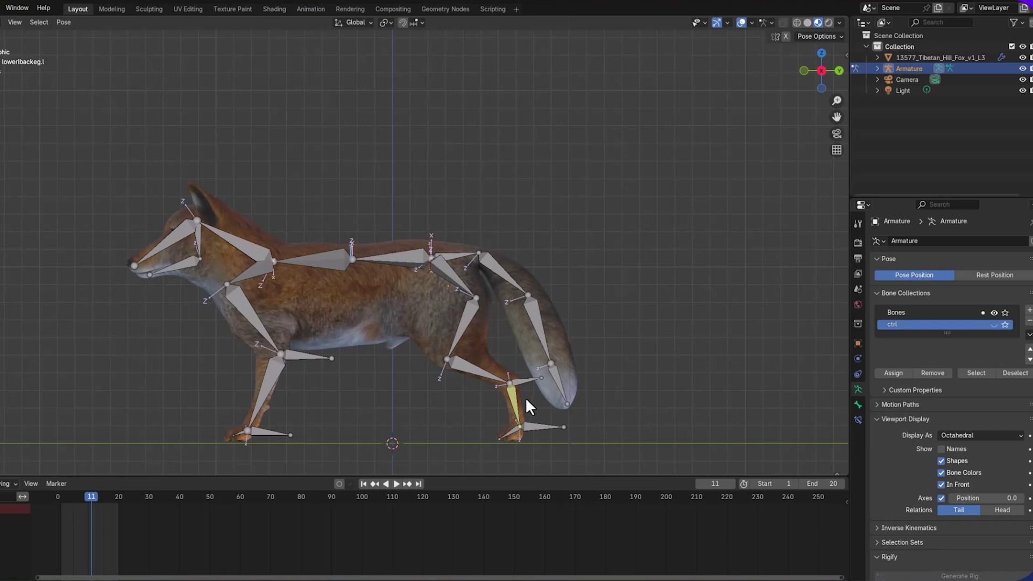
click(511, 412)
click(859, 420)
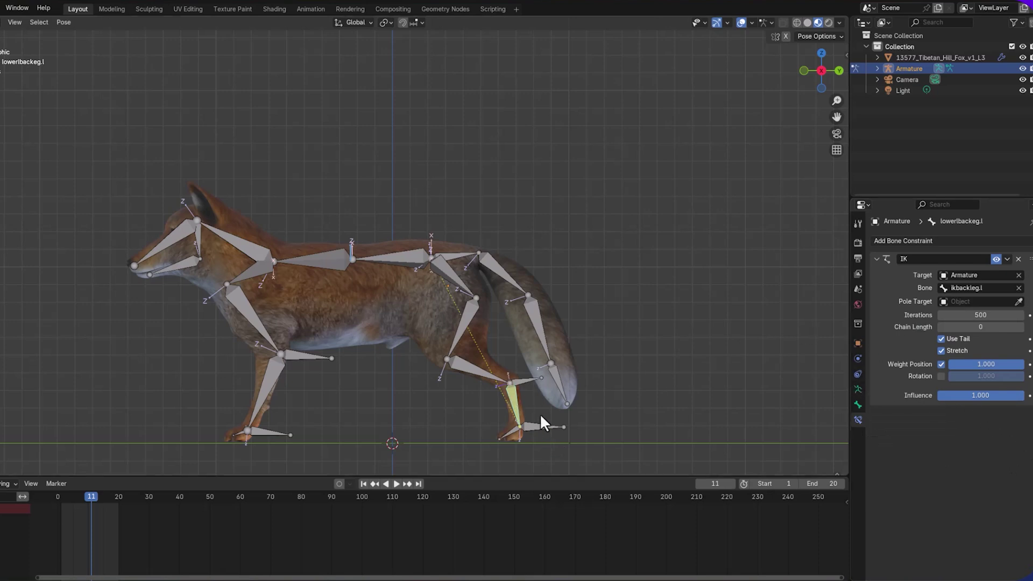
Try moving the ikbackleg.l bone to test the back leg's IK and cancel the move
click(541, 428)
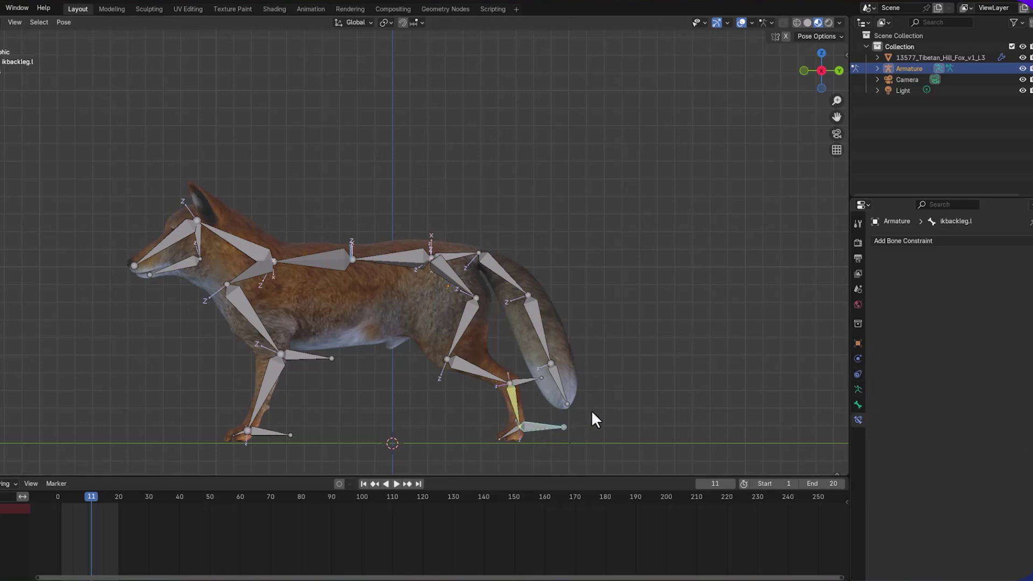
key(g)
key(z)
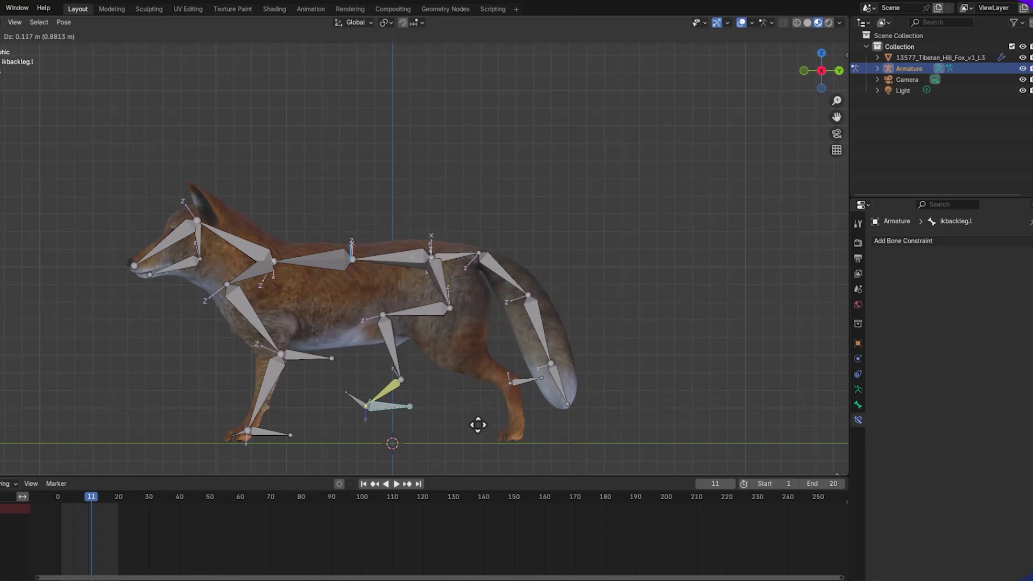
right_click(589, 402)
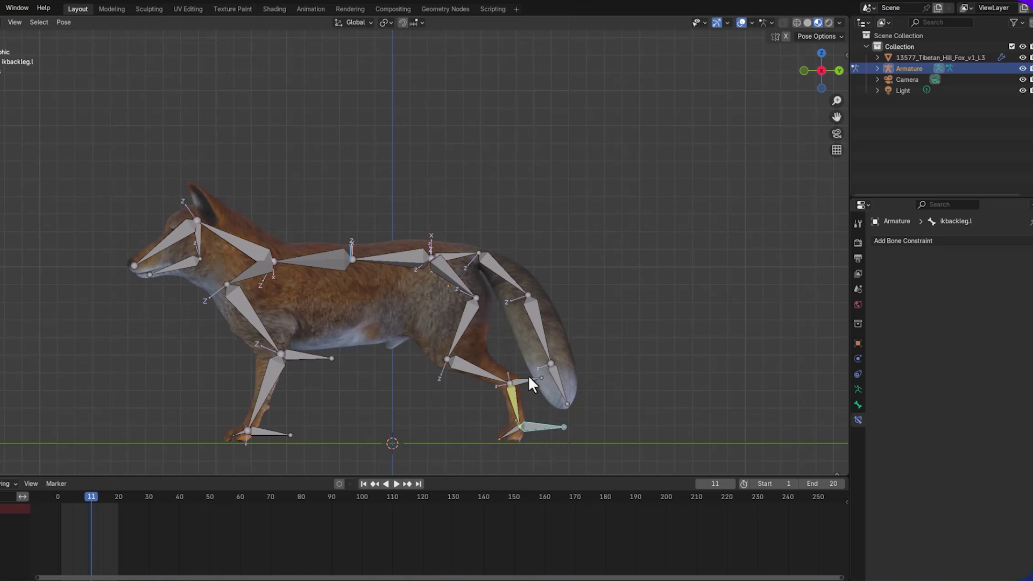
Set the lower back leg IK's pole target to the Armature with polebackleg.l as the pole bone
click(511, 404)
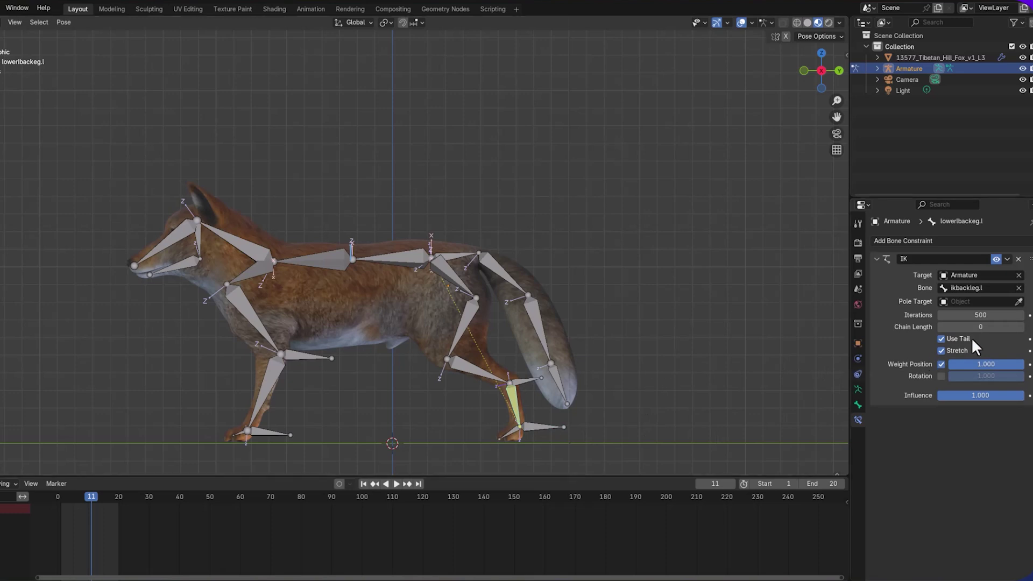
click(1018, 301)
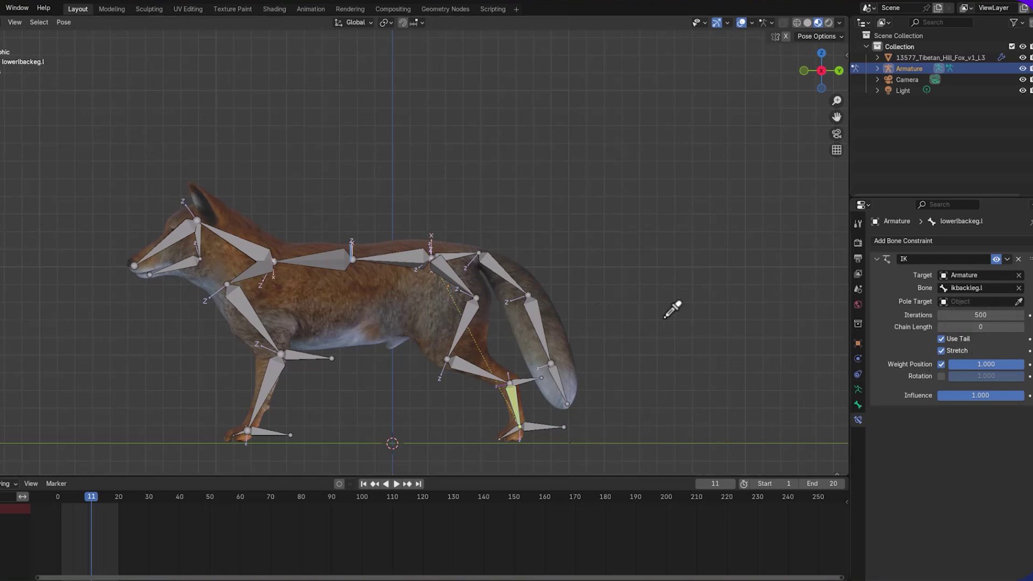
click(526, 378)
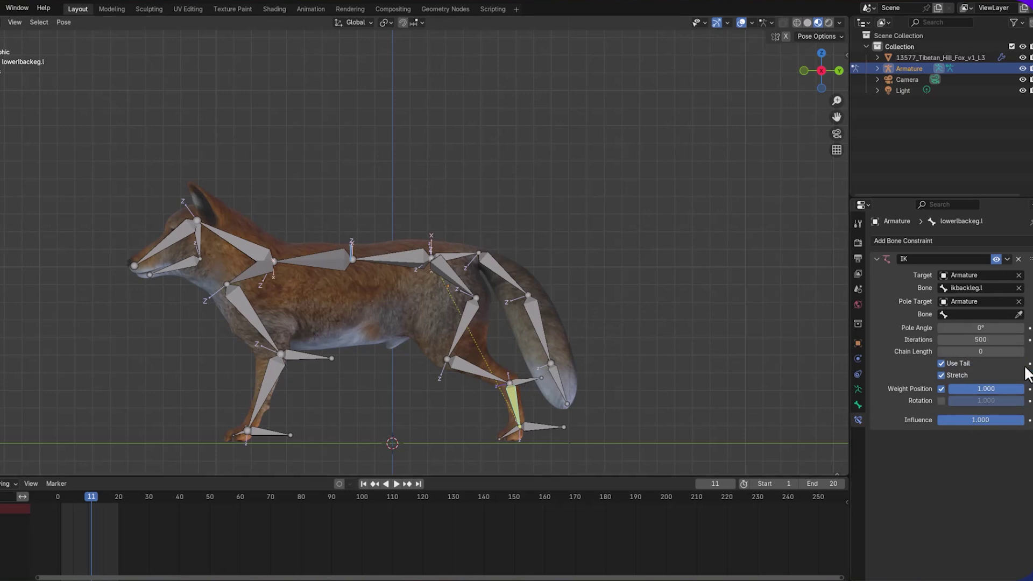
click(1018, 315)
click(535, 372)
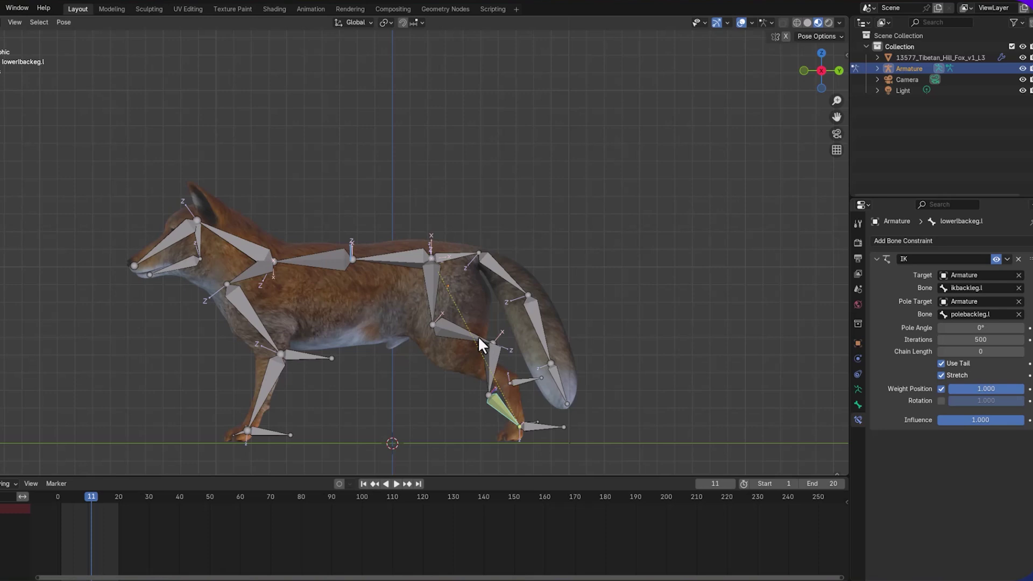
Set the chain length of the lower back leg's IK constraint to 3
click(1021, 352)
click(1021, 352)
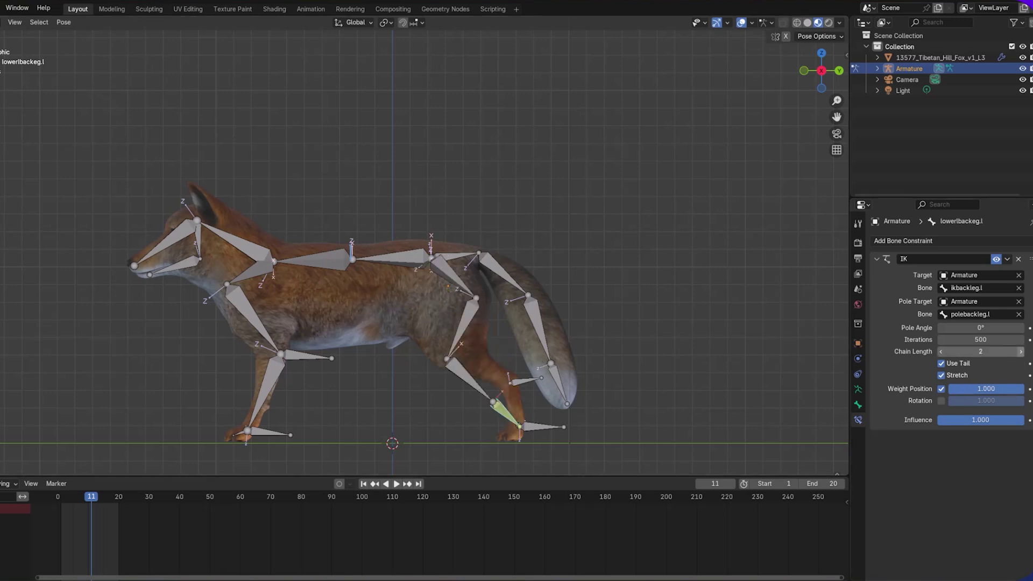
click(1021, 351)
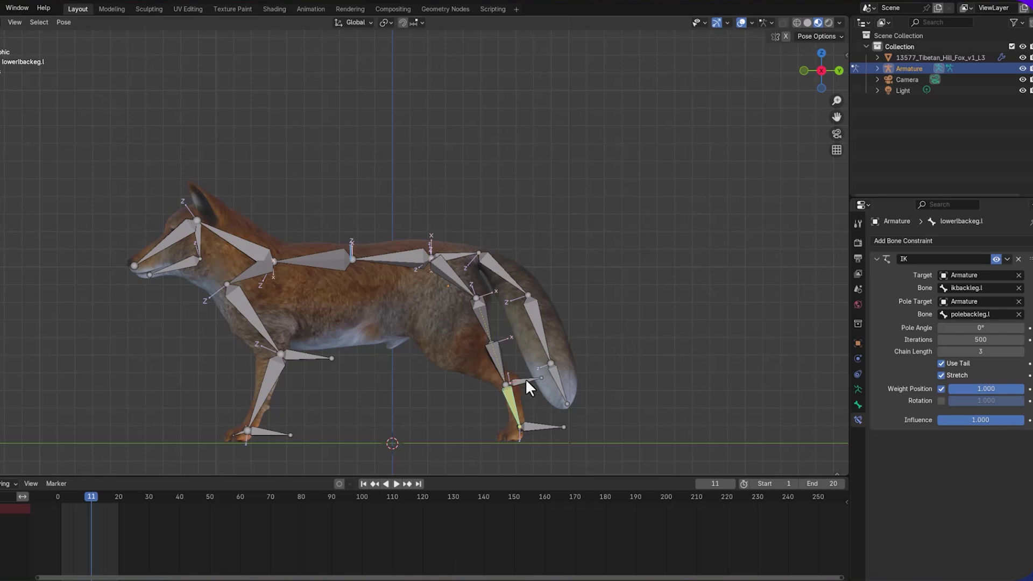
Set the pole angle of the lower back leg's IK constraint to -90°
drag(988, 326, 936, 326)
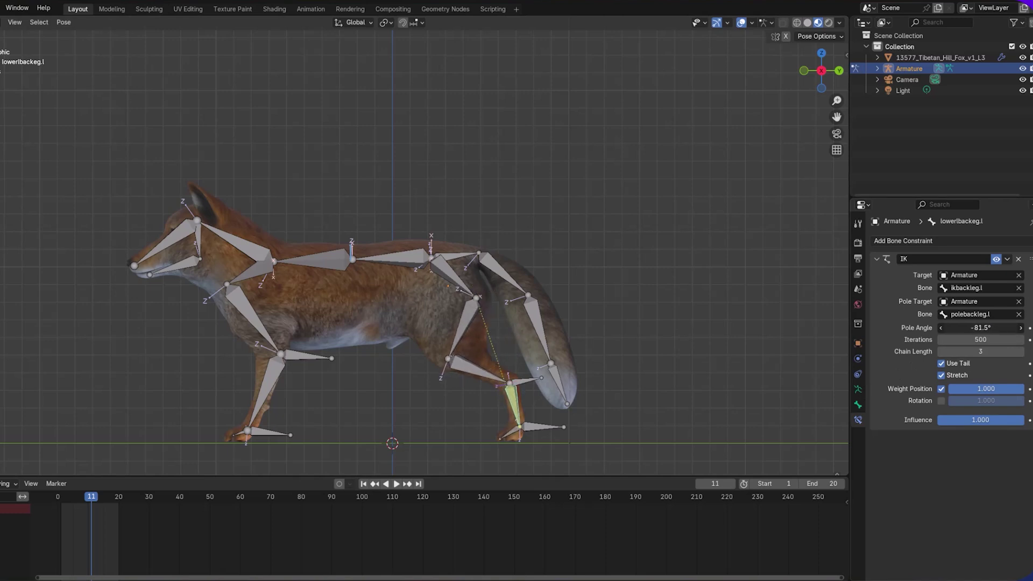
click(981, 328)
key(Return)
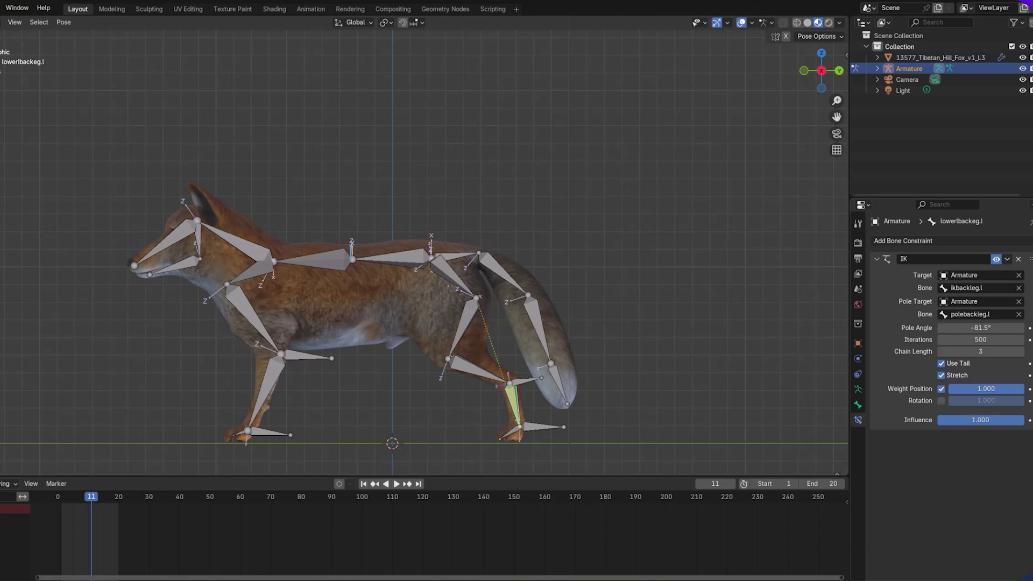
key(KP_Subtract)
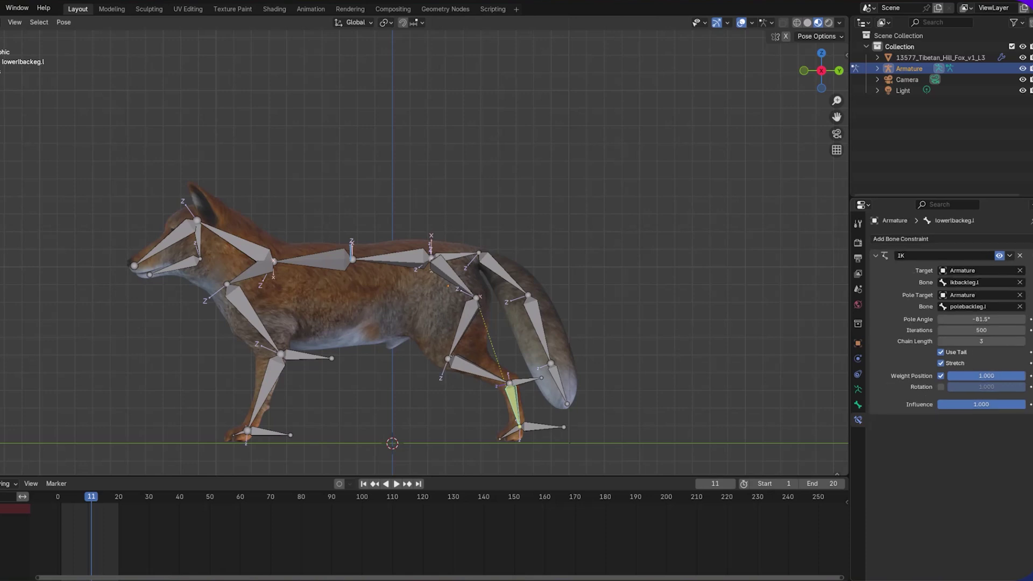
click(981, 319)
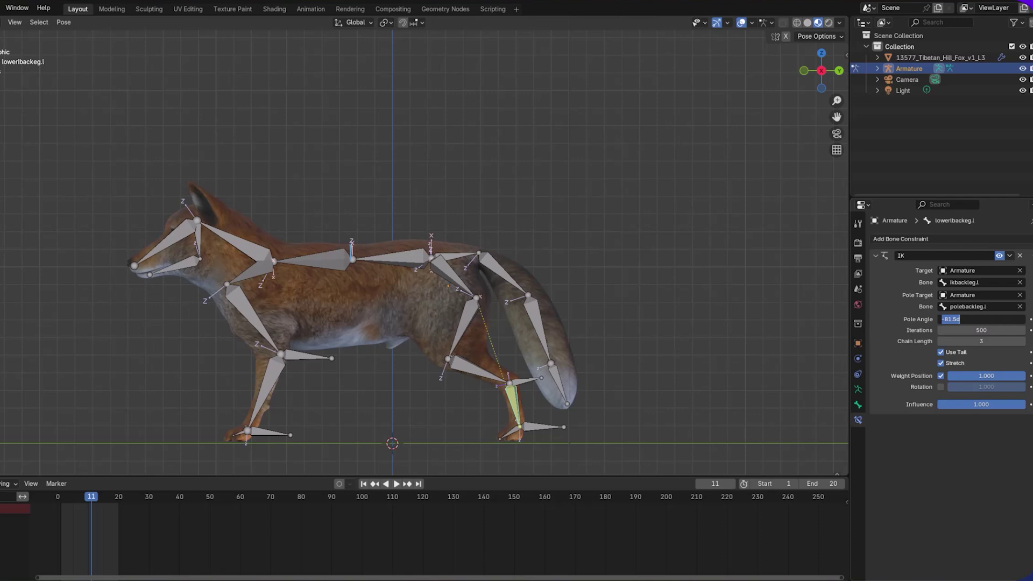
text(-90)
key(Return)
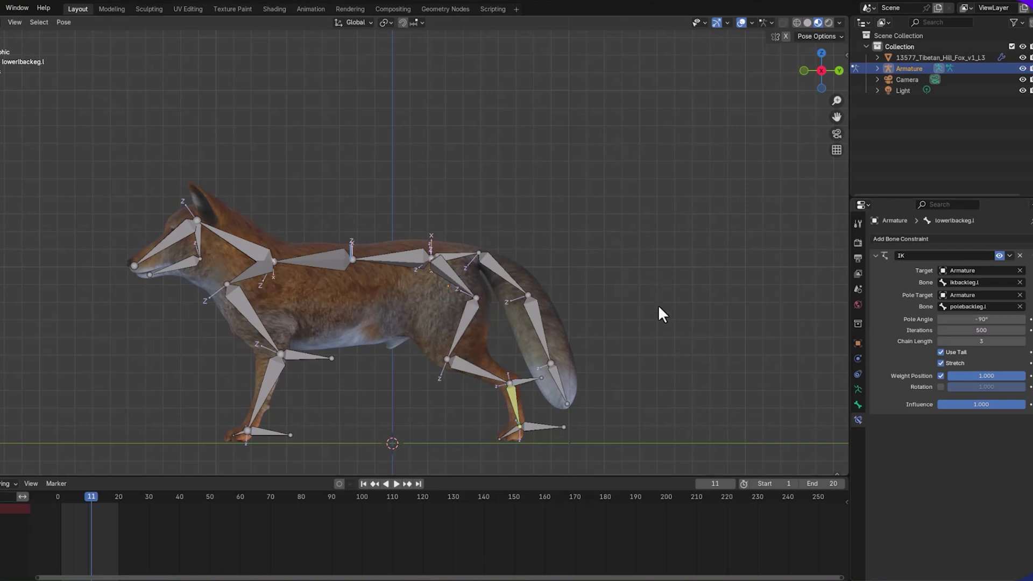
Add an IK constraint to the front leg bone lowerleg.l targeting the ikfront leg.l bone
mouse_move(657, 307)
middle_down()
mouse_move(613, 313)
mouse_move(590, 273)
mouse_move(565, 275)
mouse_move(554, 293)
mouse_move(645, 301)
mouse_move(659, 313)
middle_up()
scroll(656, 304, down, 2)
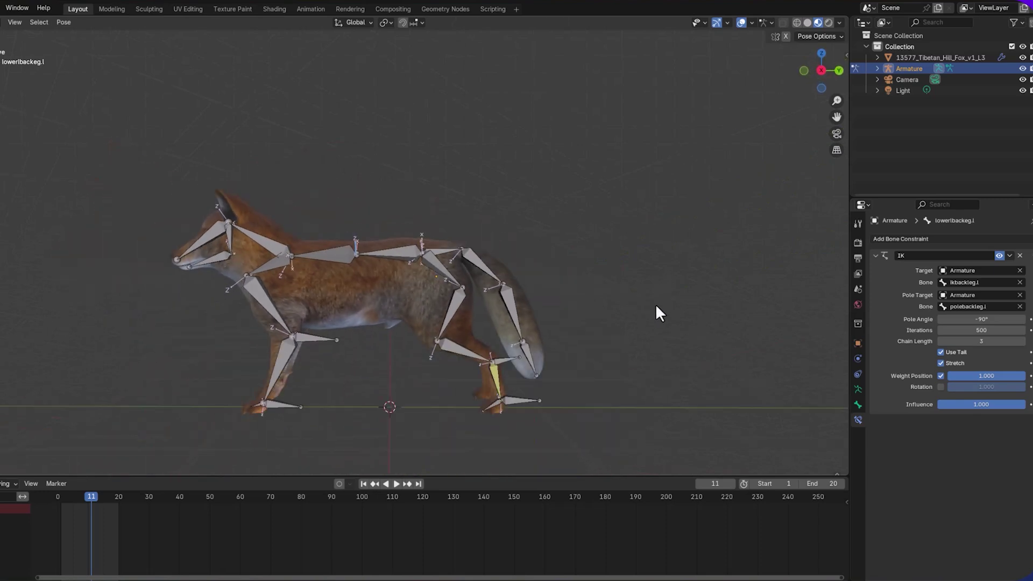
click(283, 407)
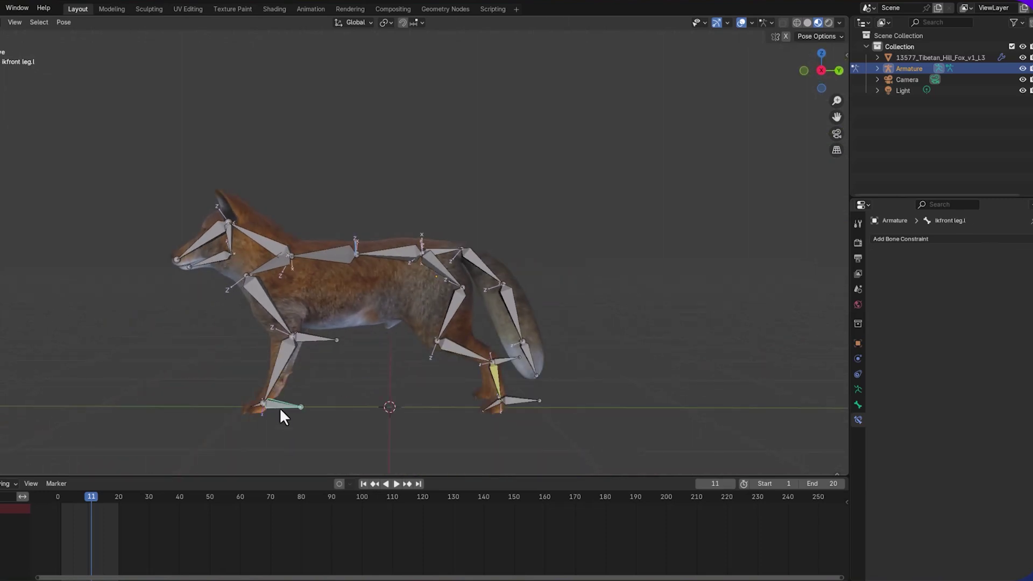
shift+click(288, 360)
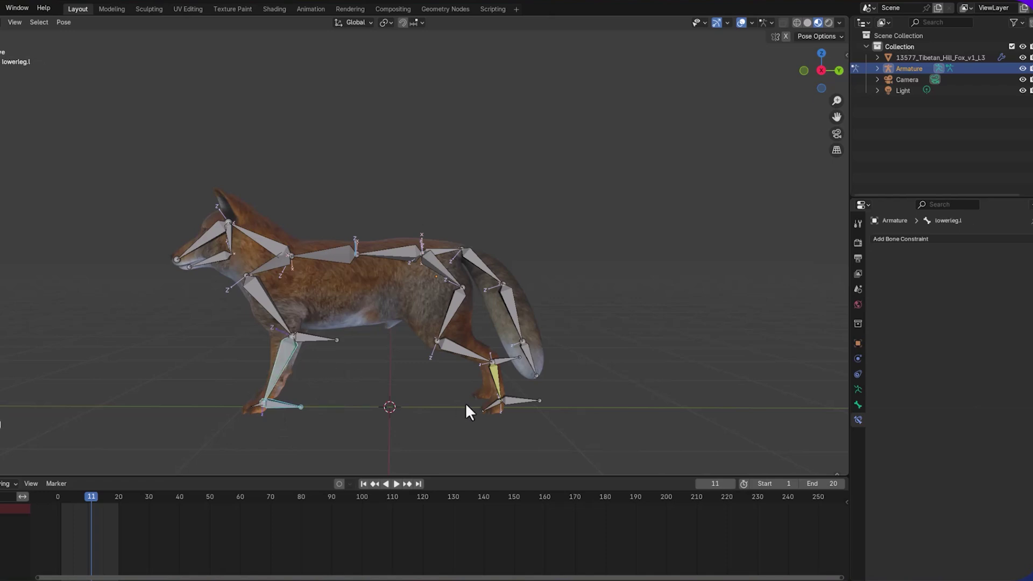
key(shift+i)
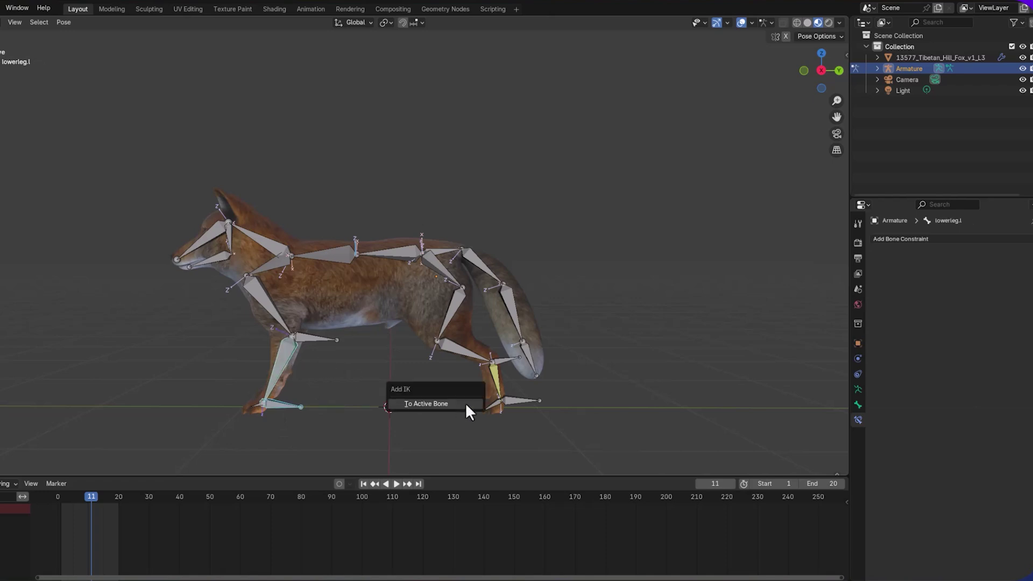
click(466, 403)
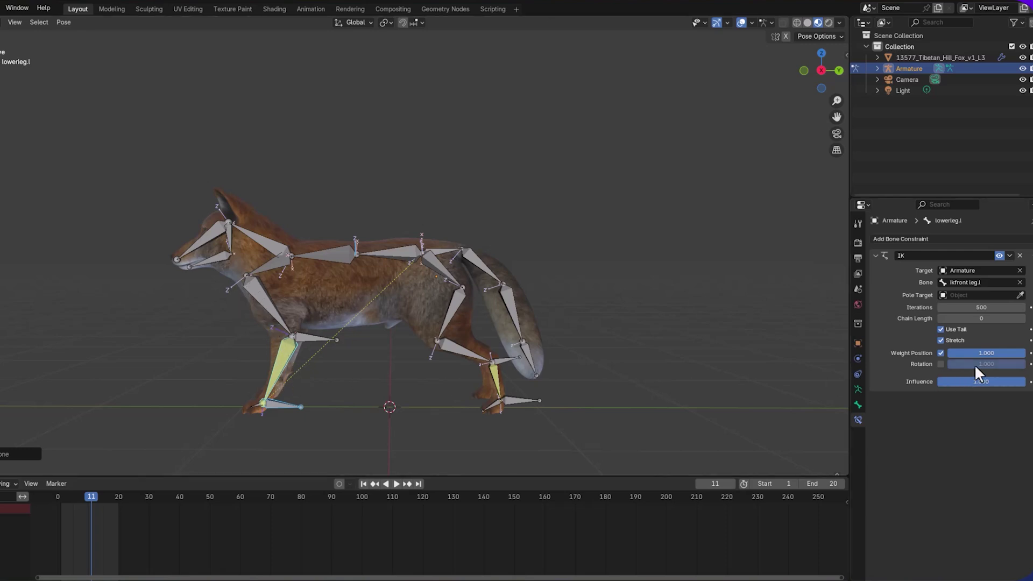
Set the front leg IK's chain length to 2 and its pole target to the Armature with polefrontleg.l as the pole bone
click(1022, 318)
click(1022, 318)
click(1021, 295)
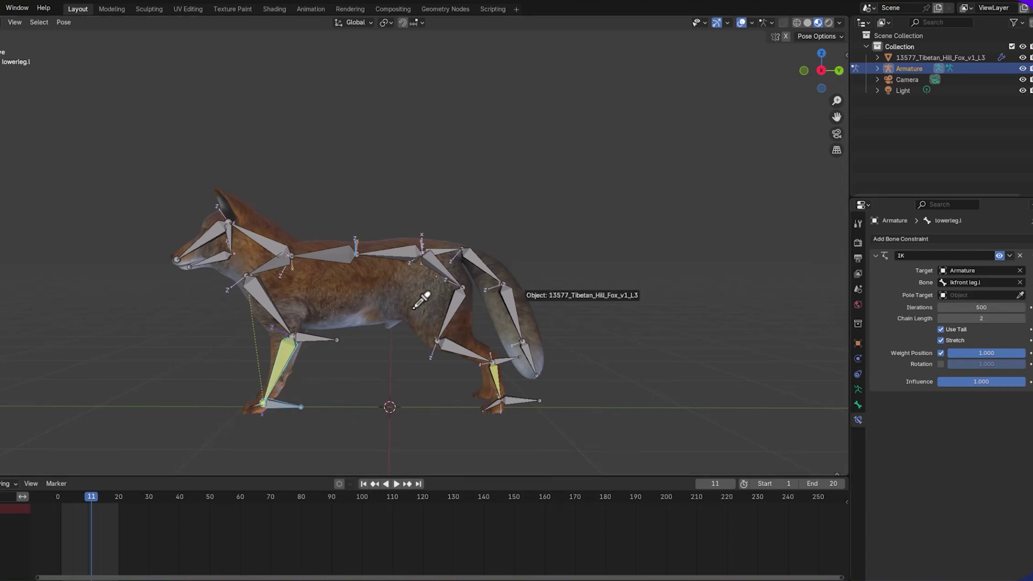
click(325, 330)
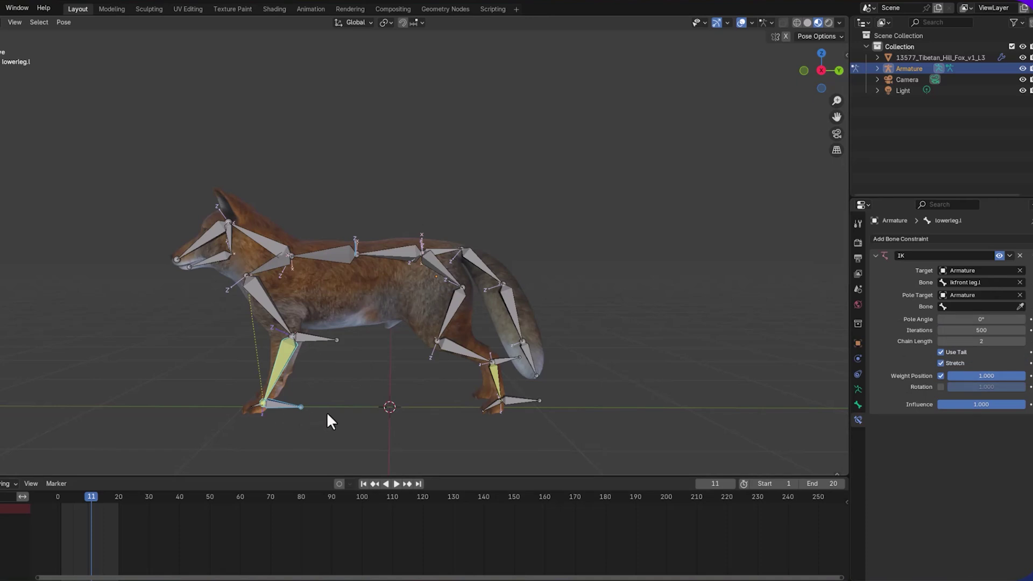
click(1021, 306)
click(313, 338)
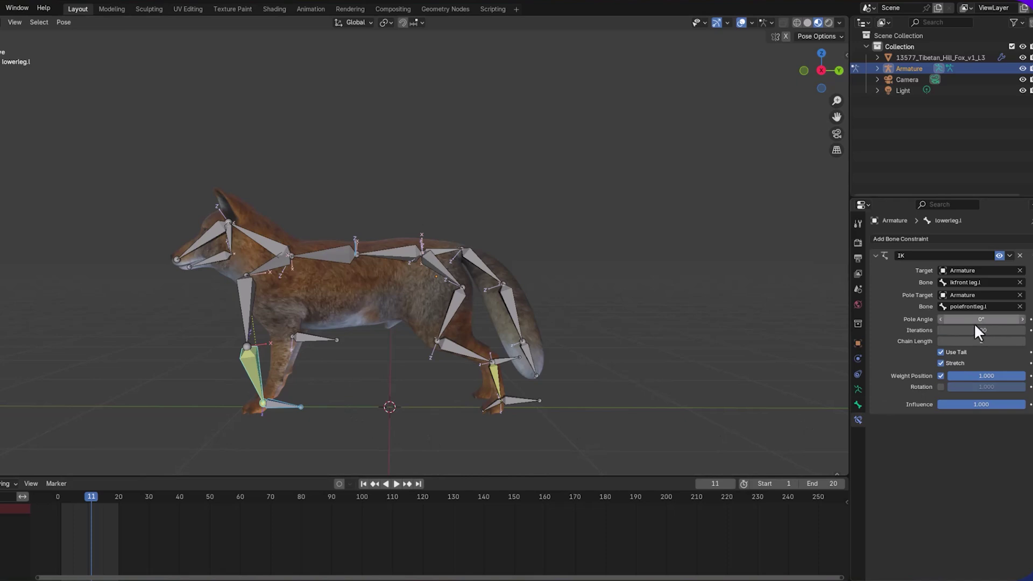
Set the pole angle of the front leg's IK constraint to -90°
drag(975, 320, 915, 320)
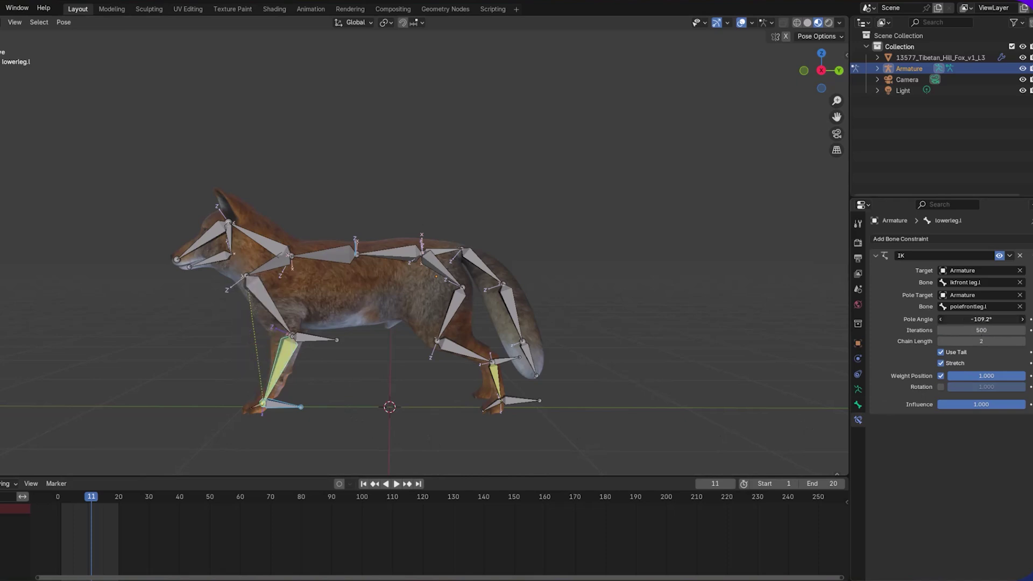
double_click(969, 320)
text(-90)
key(Return)
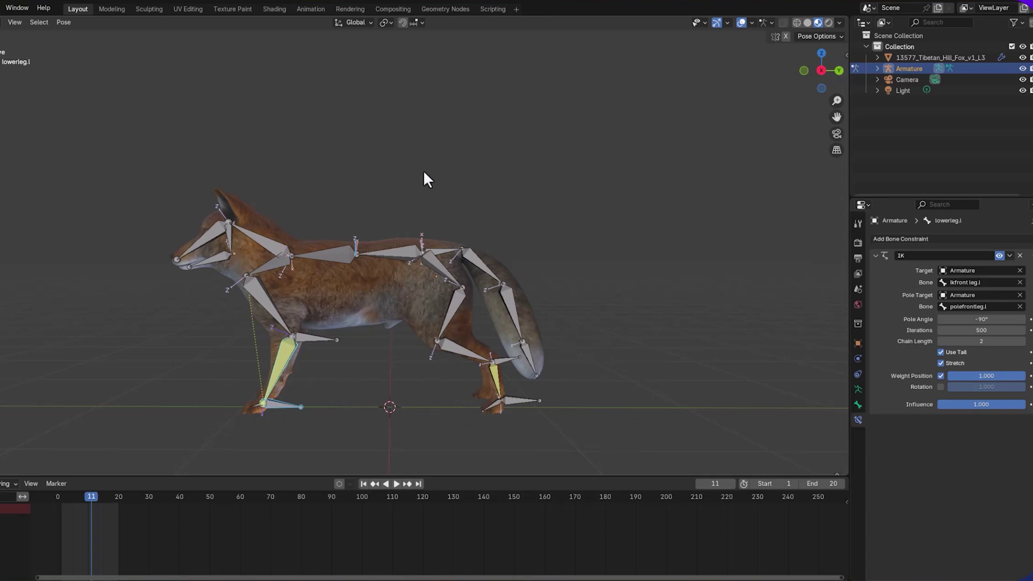
Test the leg IKs by moving the hip and rear spine bones vertically with the Move tool, and undo the move
drag(384, 205, 456, 298)
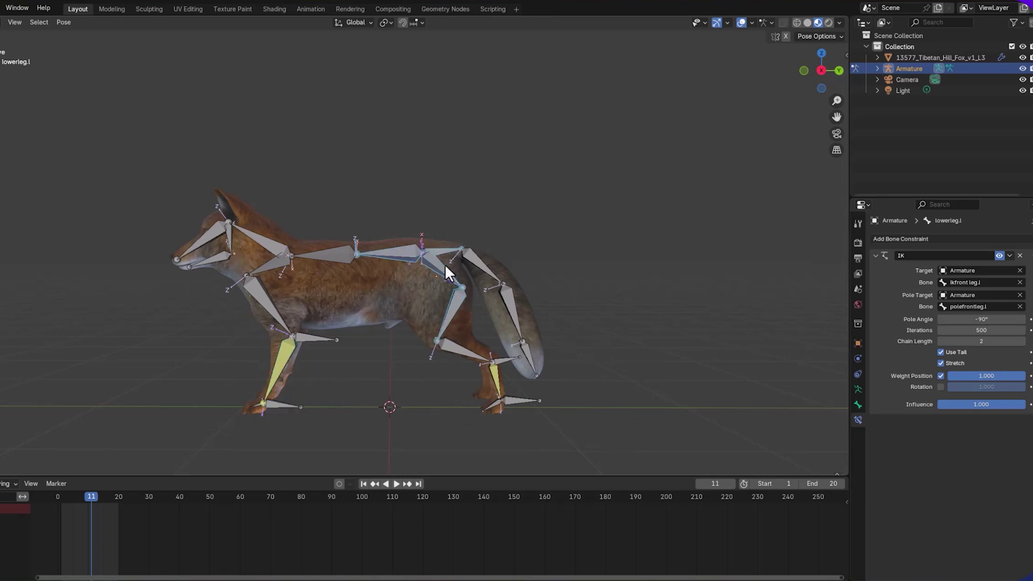
key(shift+space)
key(g)
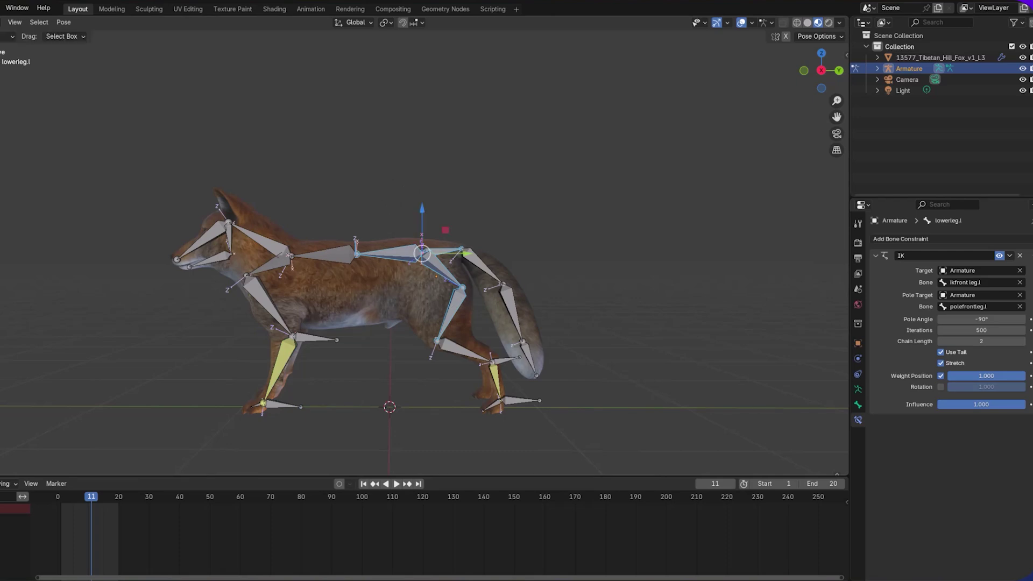
drag(422, 220, 576, 201)
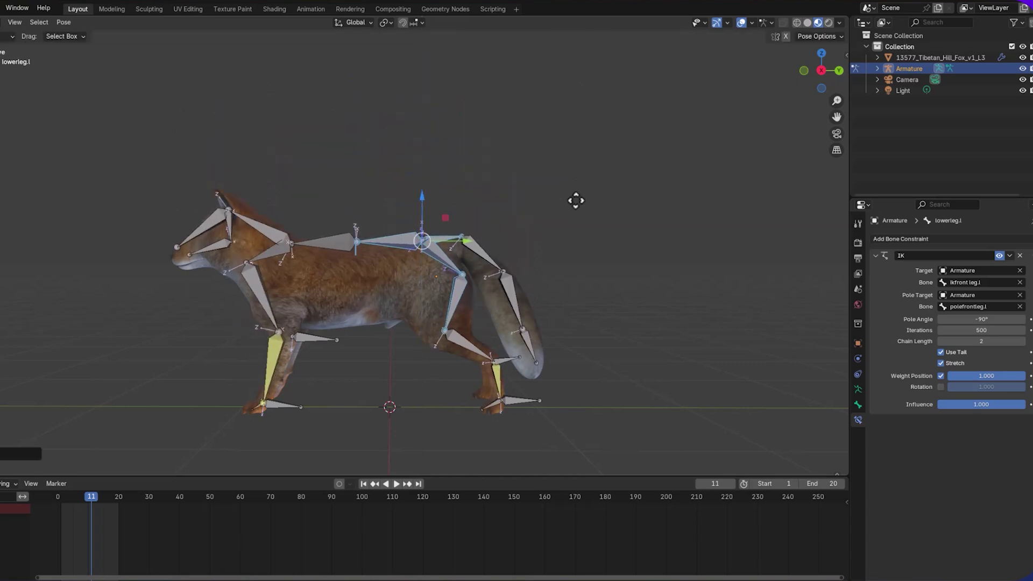
key(ctrl+z)
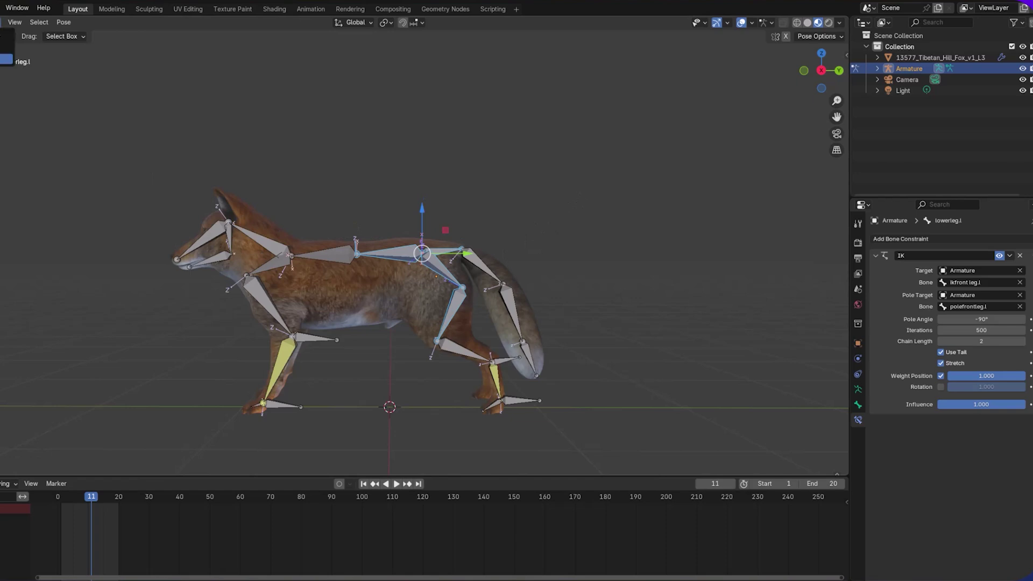
In Edit Mode, parent the back foot bone footbackleg.l to ikbackleg.l with Keep Offset
key(Tab)
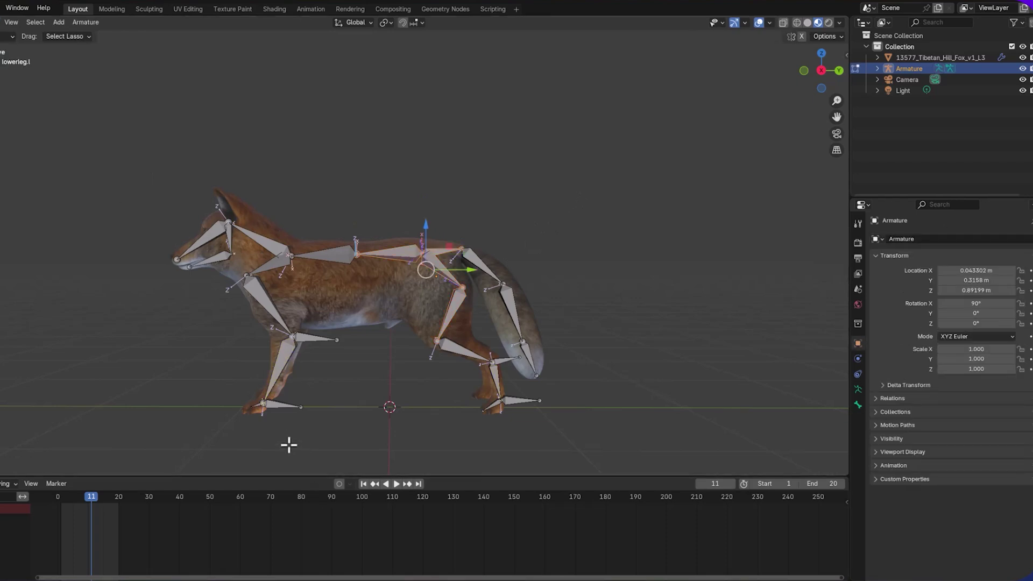
key(Tab)
key(Tab)
click(501, 416)
click(494, 407)
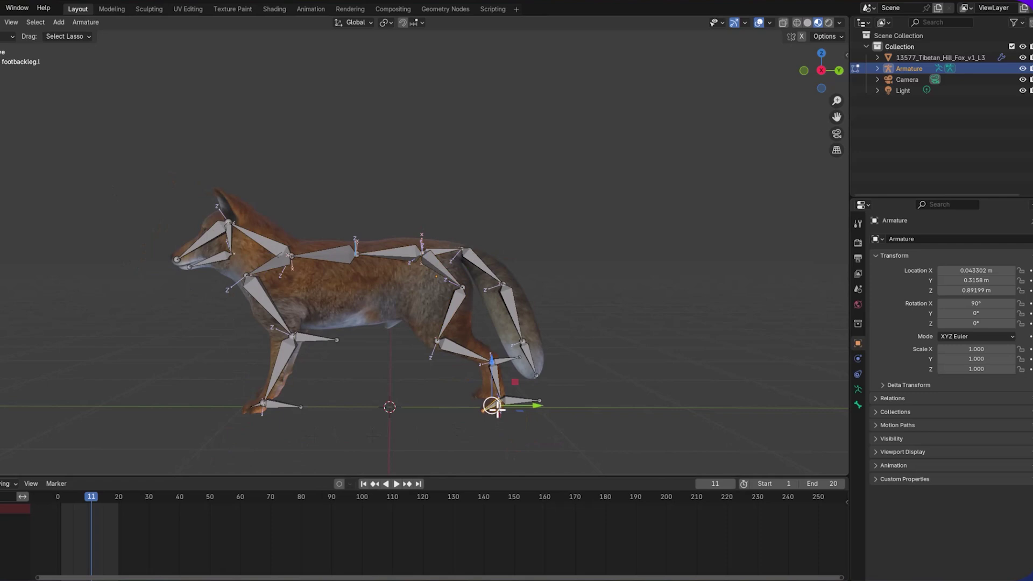
click(526, 403)
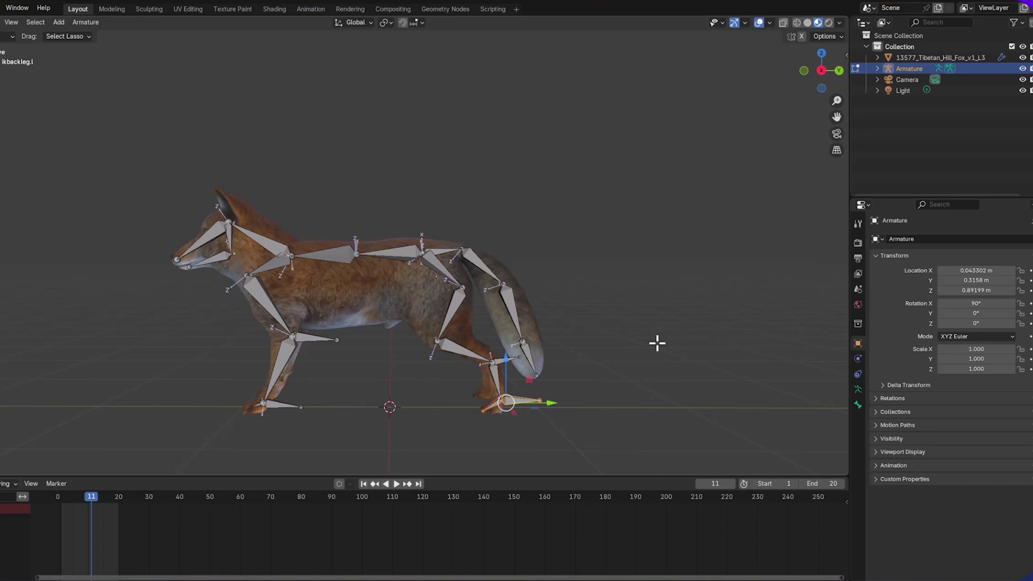
key(ctrl+p)
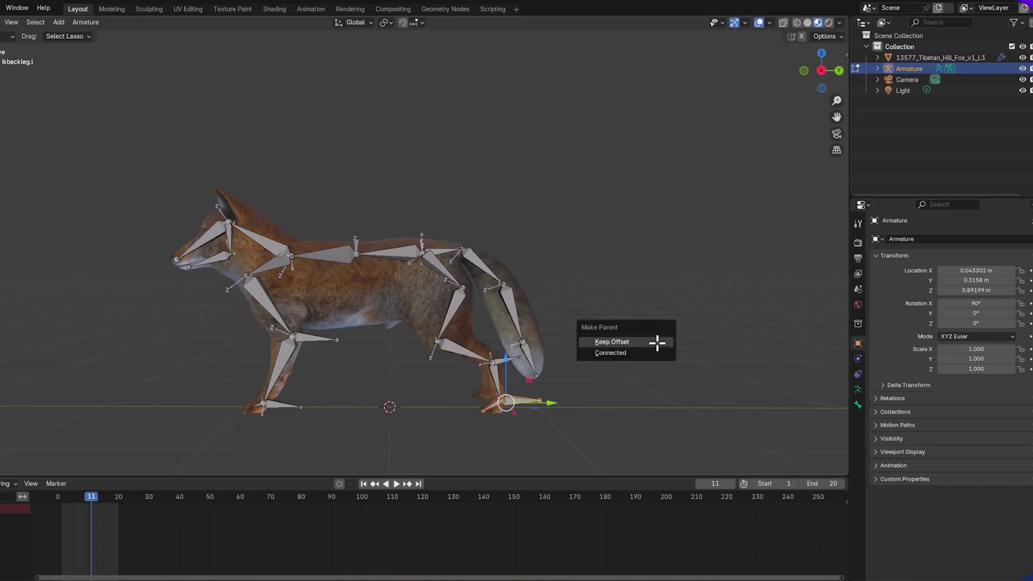
click(657, 341)
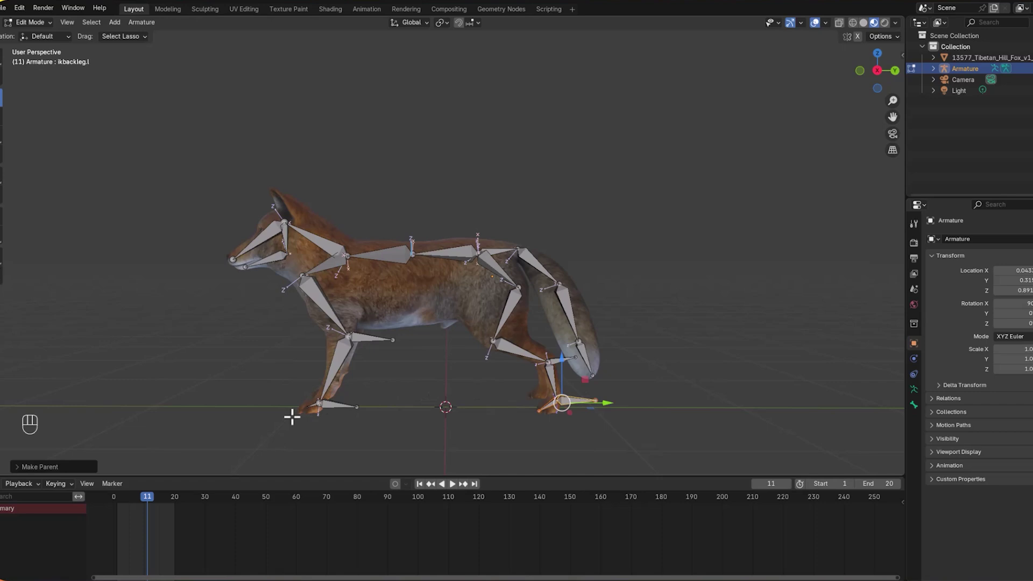
Parent the front foot bone footfrontleg.l to ikfront leg.l with Keep Offset
click(312, 406)
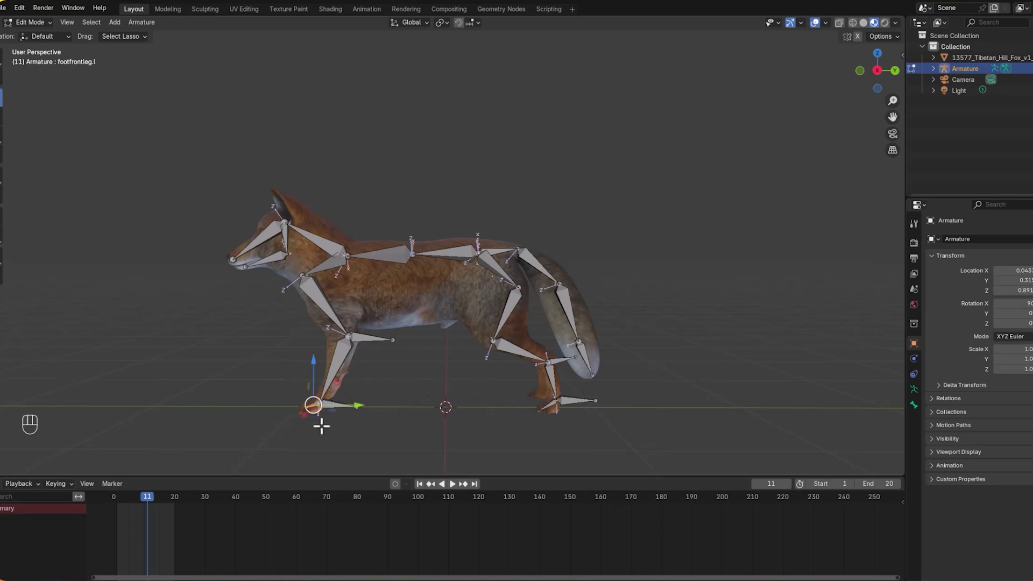
shift+click(339, 405)
key(ctrl+p)
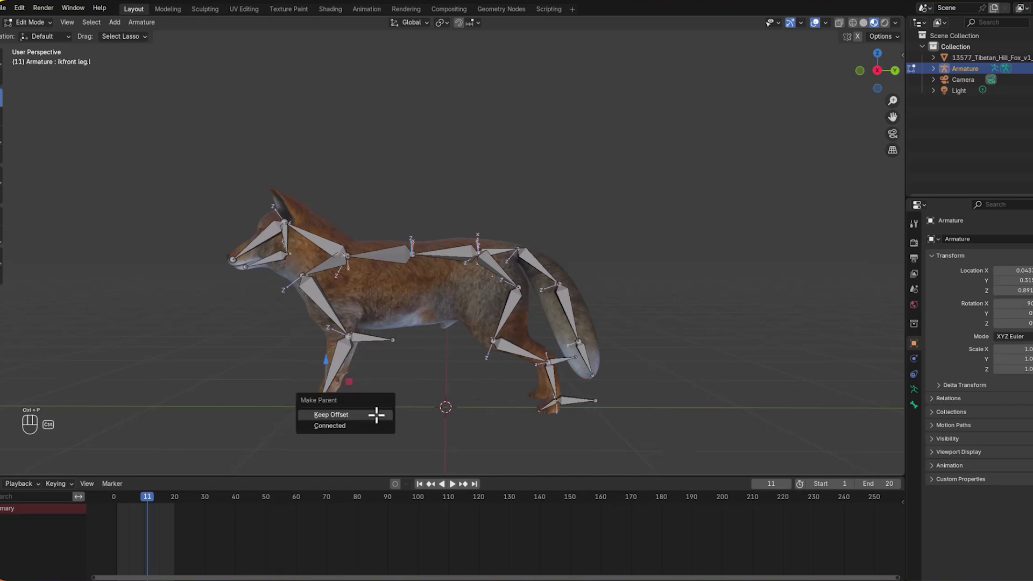
click(376, 415)
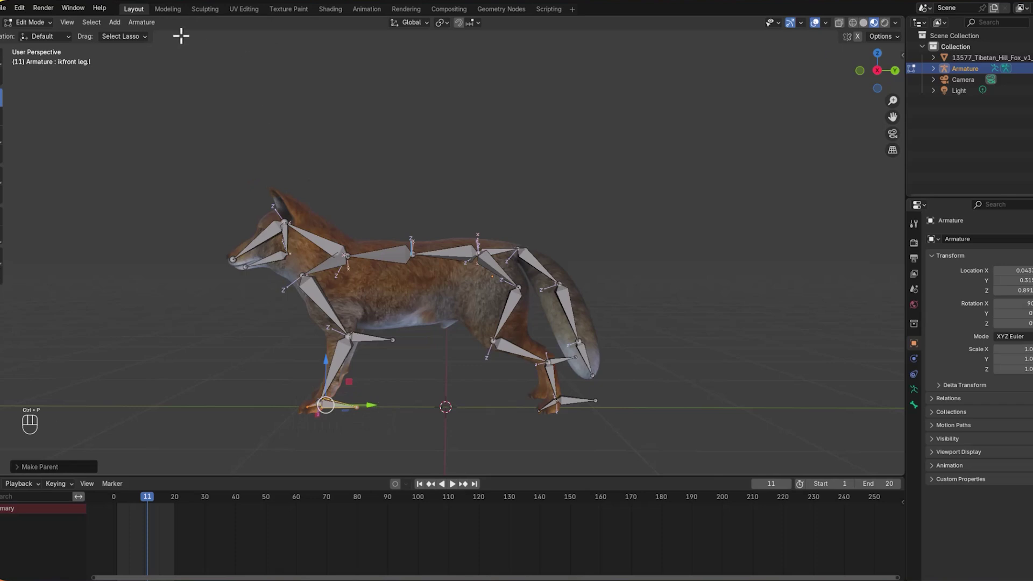
In Pose Mode, move the hip bones vertically to test how the feet follow their IK bones, and undo the move
click(35, 22)
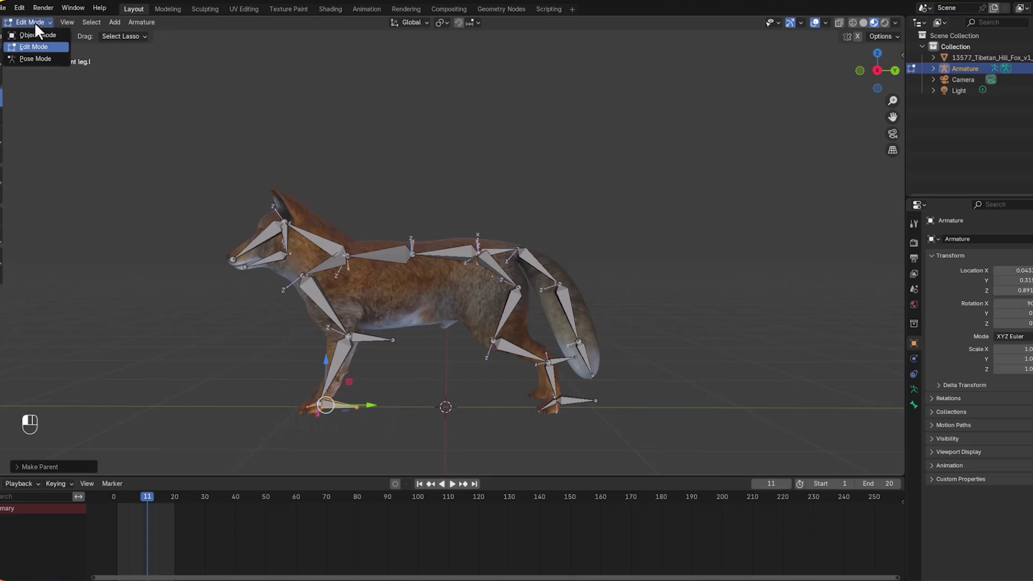
click(36, 59)
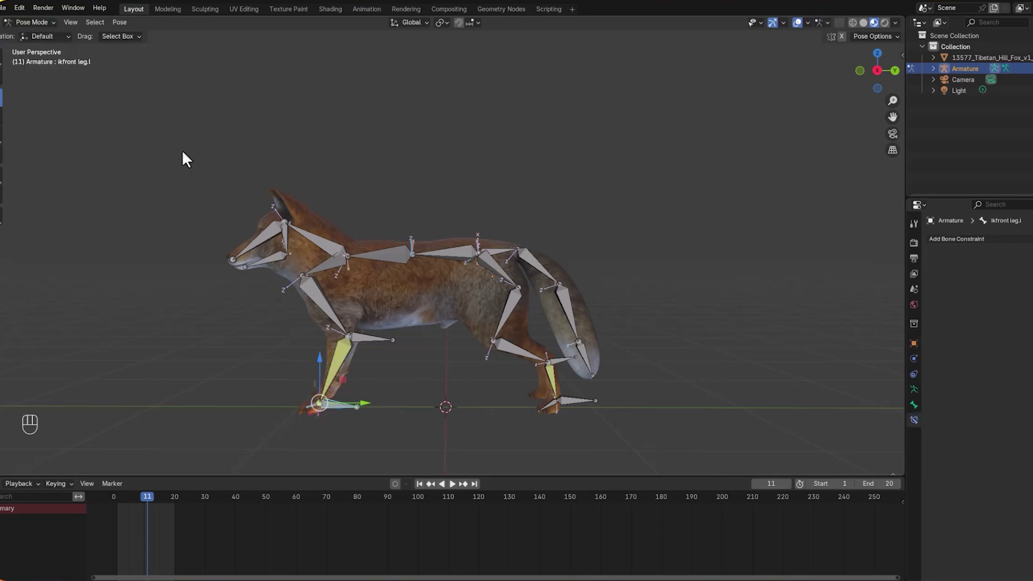
click(502, 261)
drag(479, 222, 643, 216)
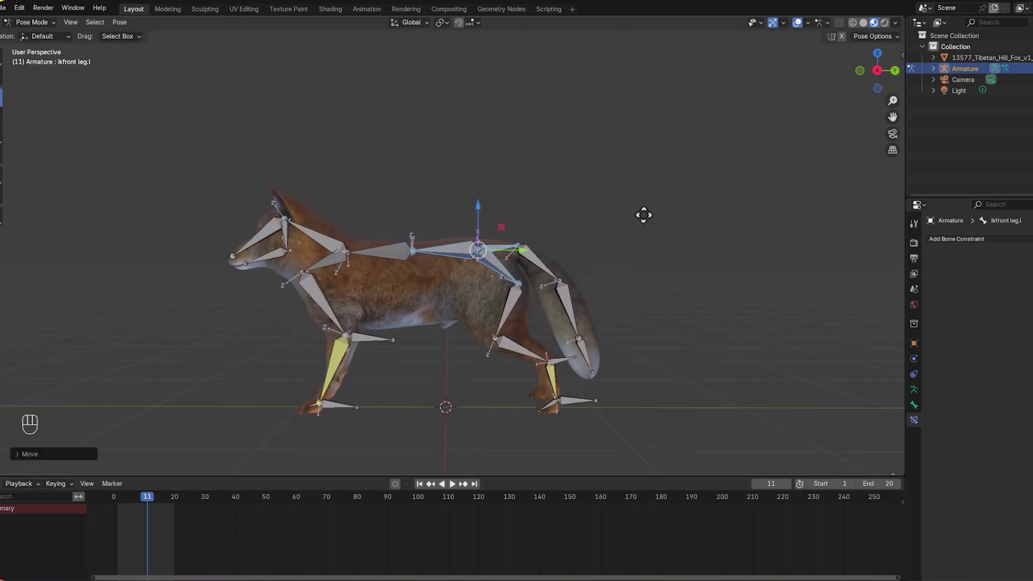
key(ctrl+z)
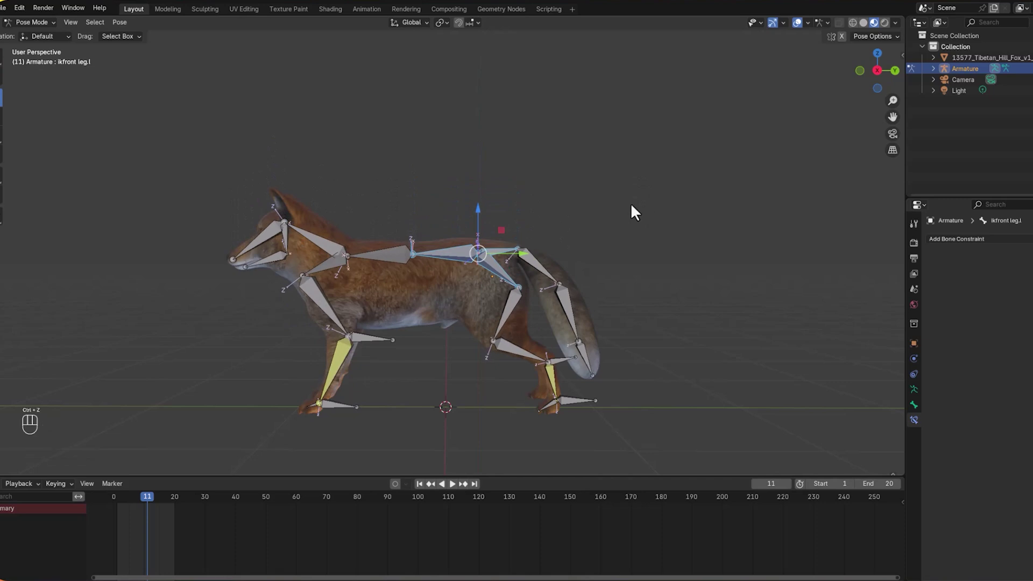
click(41, 22)
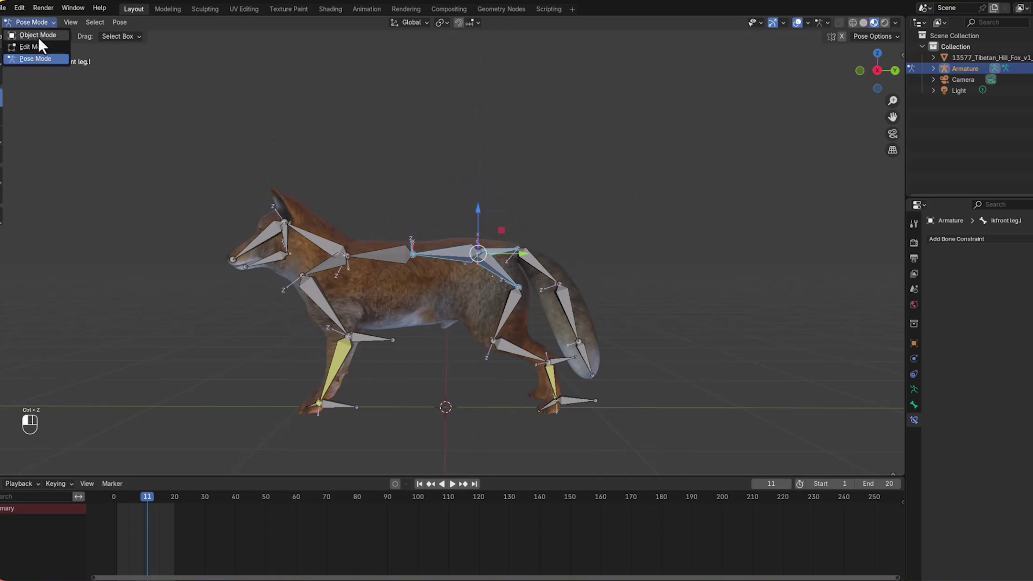
click(36, 47)
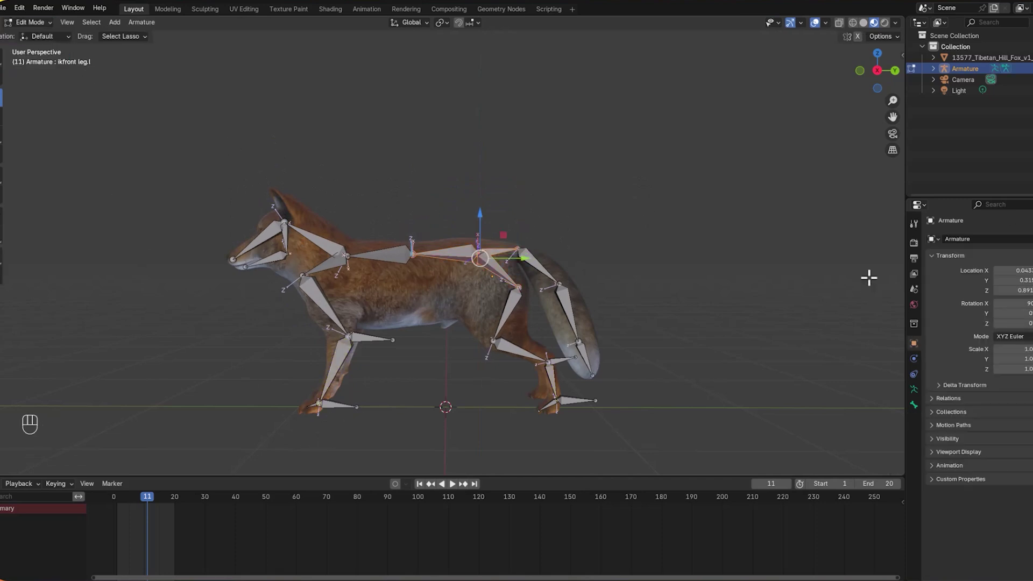
drag(894, 121, 789, 189)
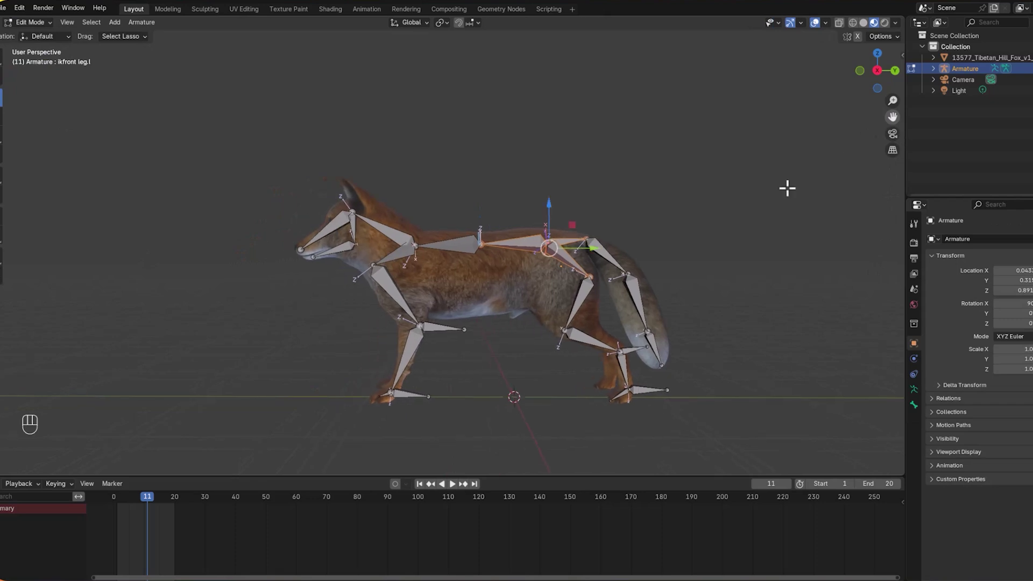
scroll(403, 402, up, 2)
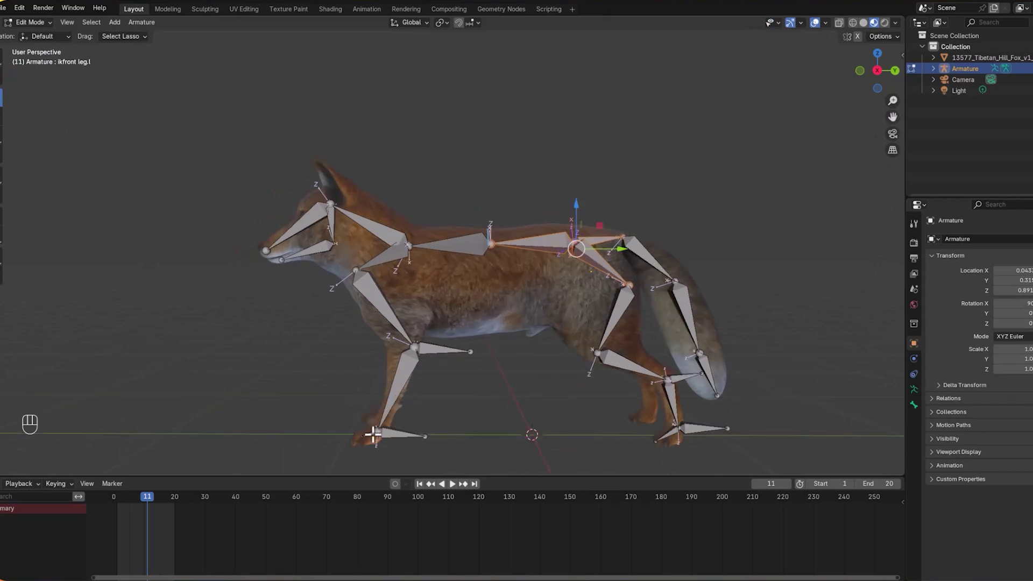
click(371, 452)
click(369, 437)
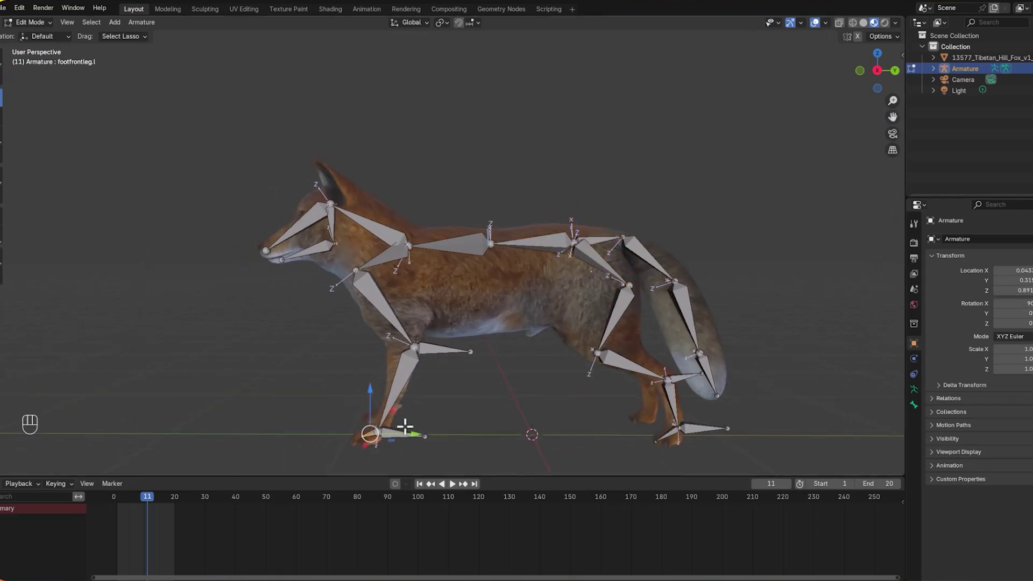
In Pose Mode, add a Copy Location constraint to the front foot bone footfrontleg.l targeting lowerleg.l
click(41, 24)
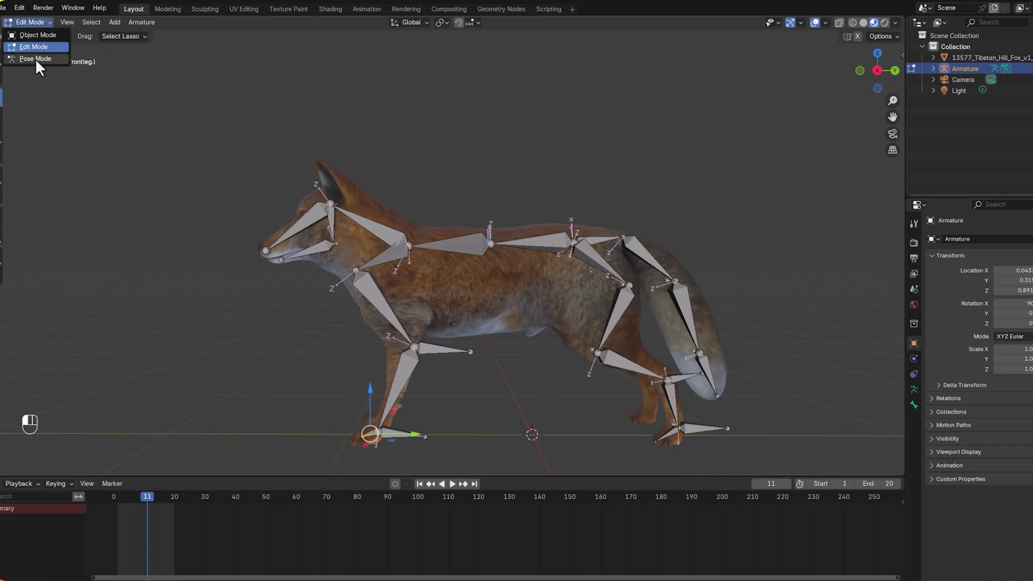
click(34, 58)
scroll(401, 457, up, 2)
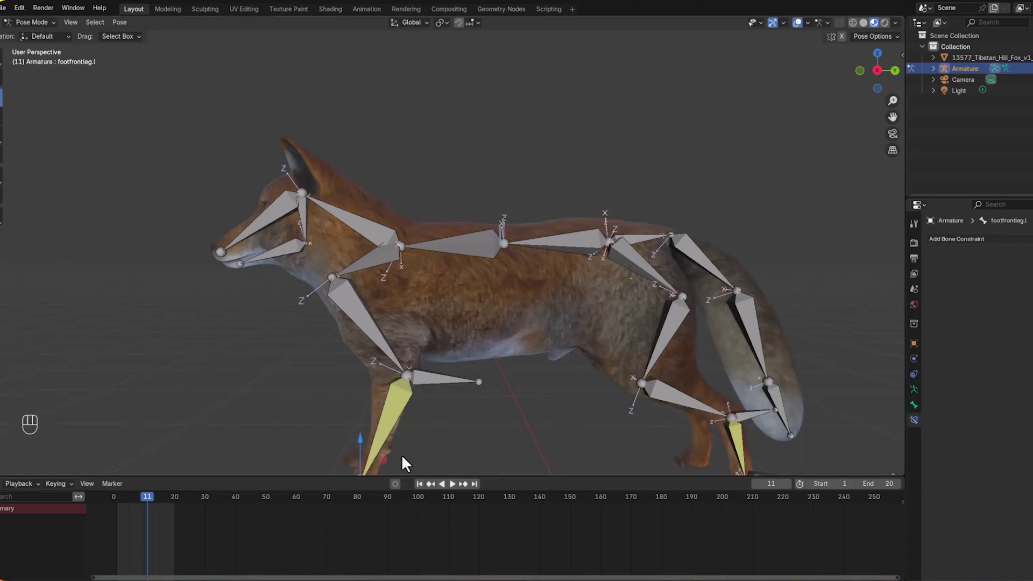
scroll(402, 454, down, 4)
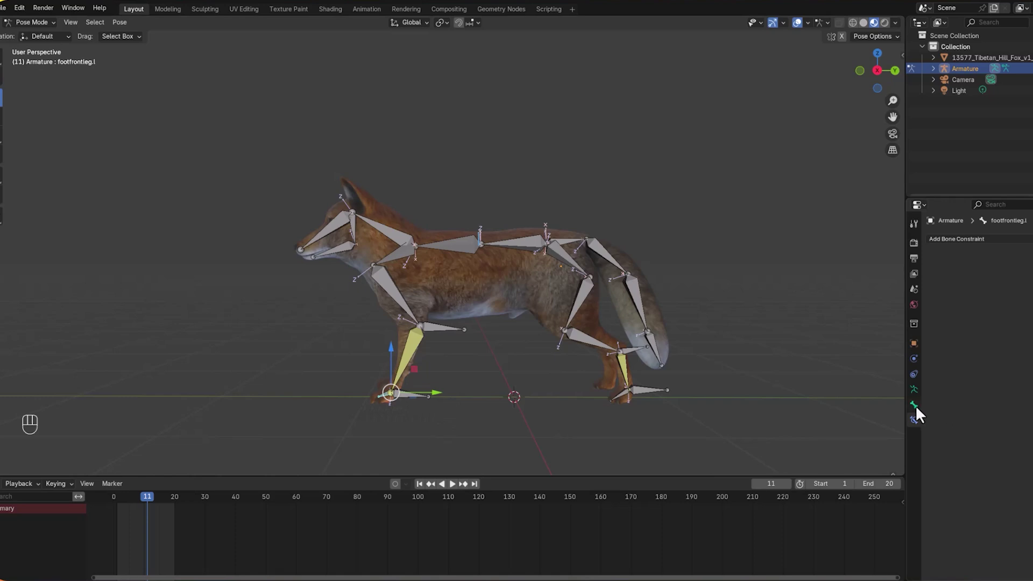
click(406, 364)
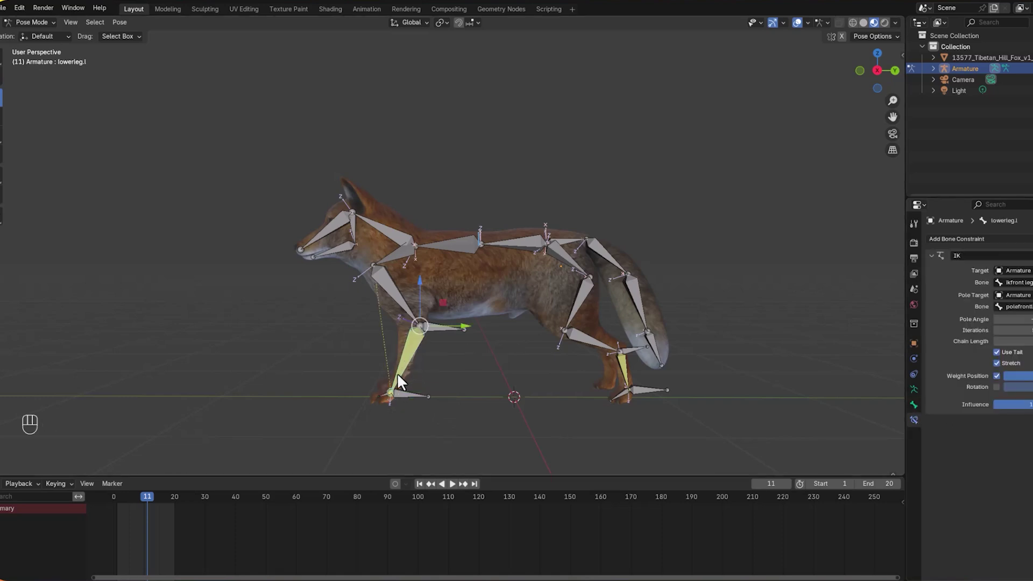
shift+click(383, 398)
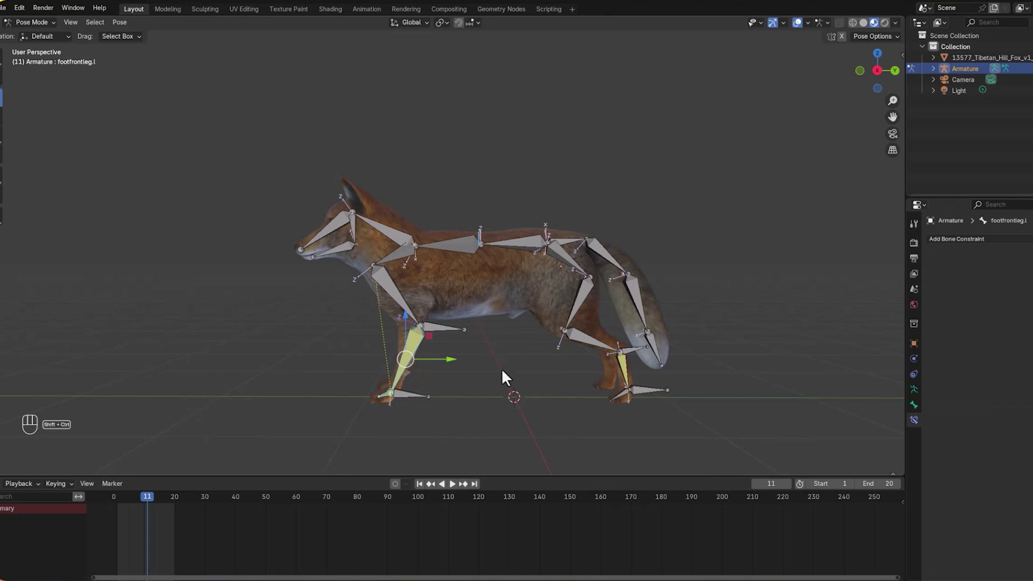
key(shift+ctrl+c)
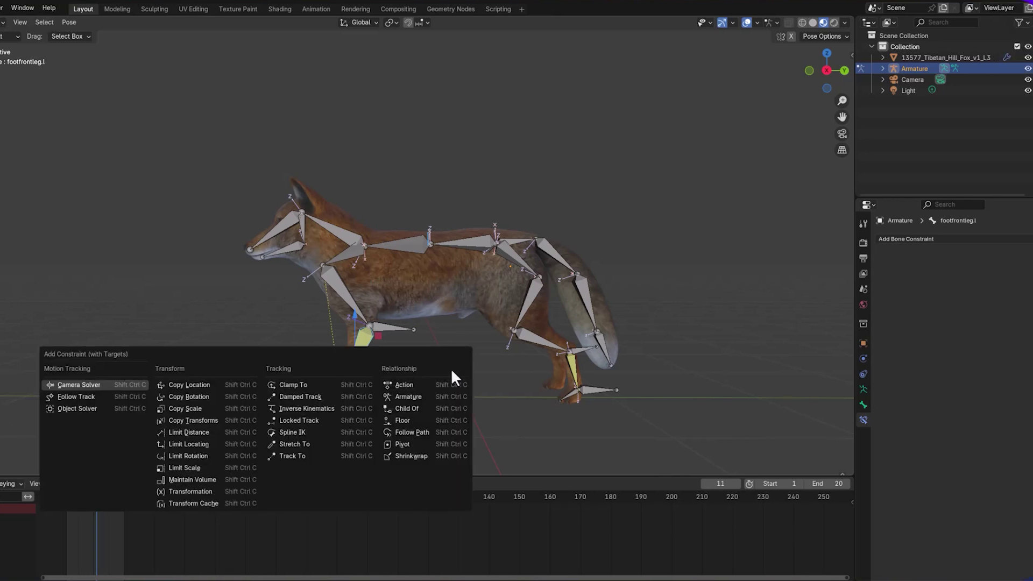
click(203, 387)
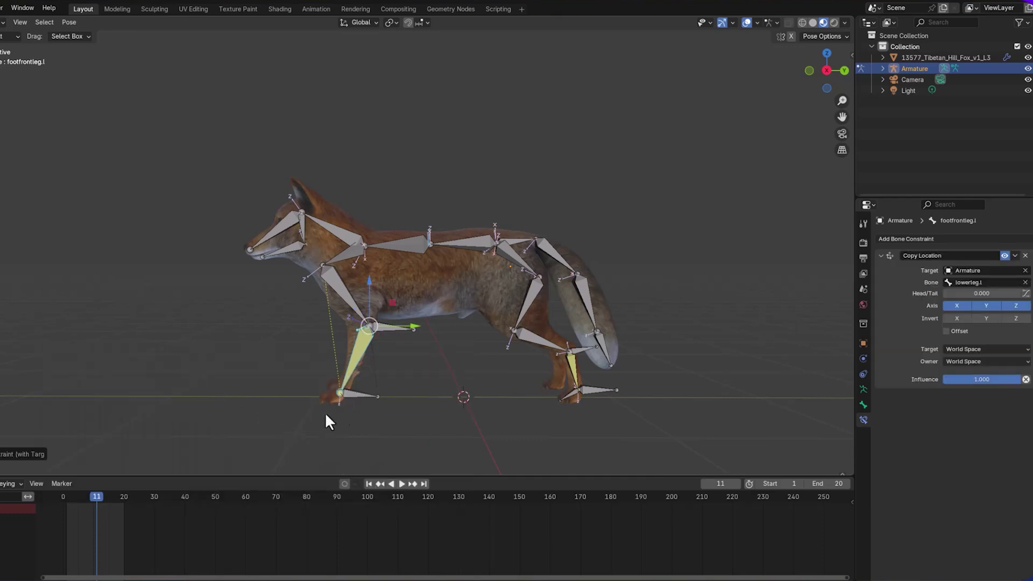
Set the Head/Tail value of the front foot bone footfrontleg.l's Copy Location constraint to 1.0
click(378, 397)
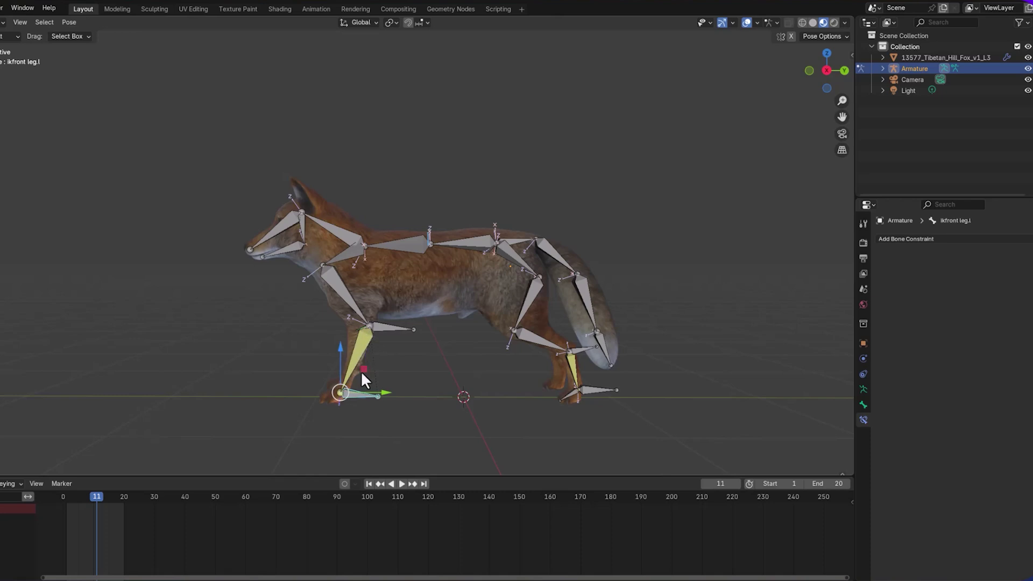
click(362, 328)
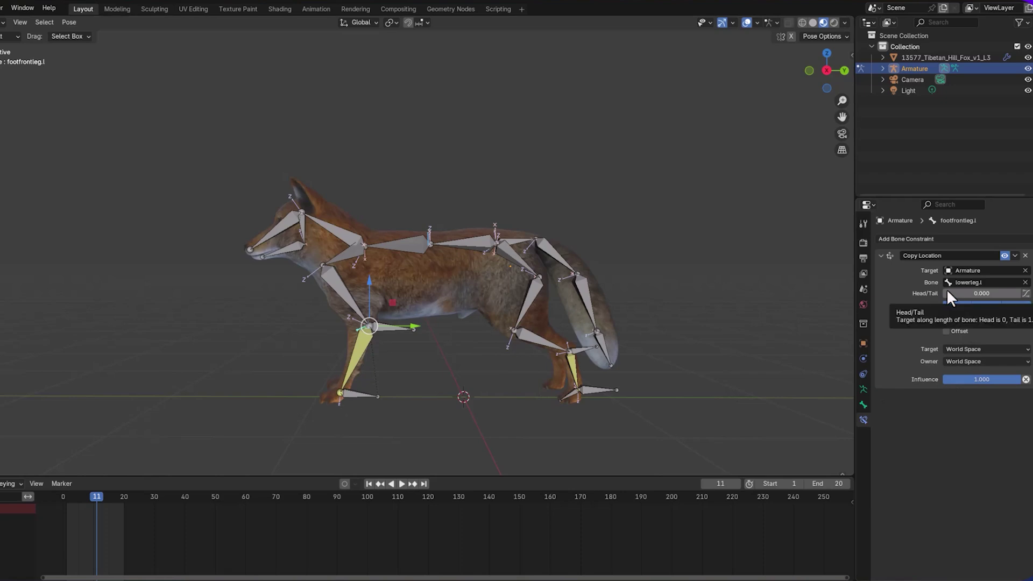
drag(943, 293, 1012, 293)
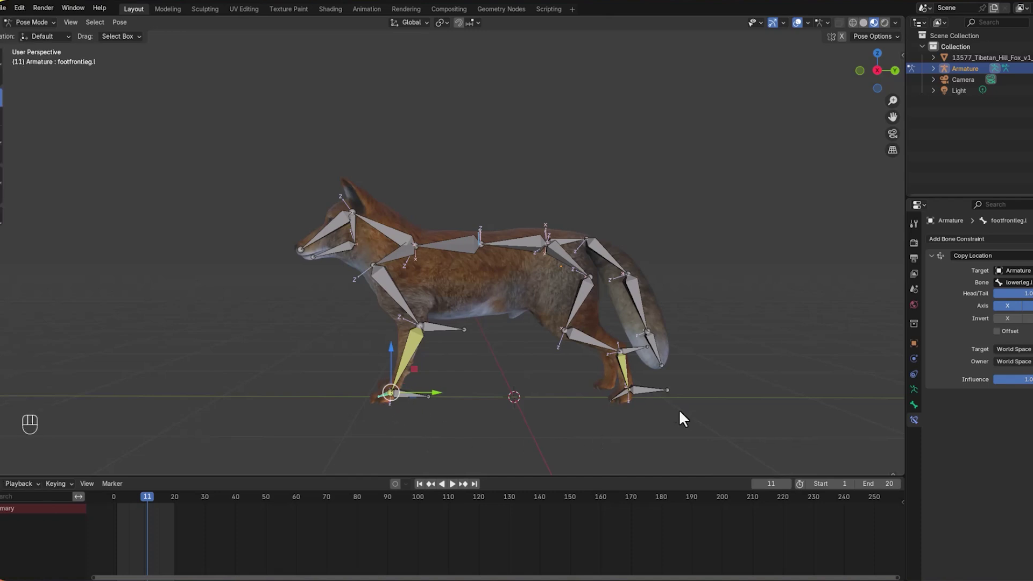
Add a Copy Location constraint to footbackleg.l targeting the lower back leg bone, and shift its Head/Tail to the target bone's tail end
click(618, 397)
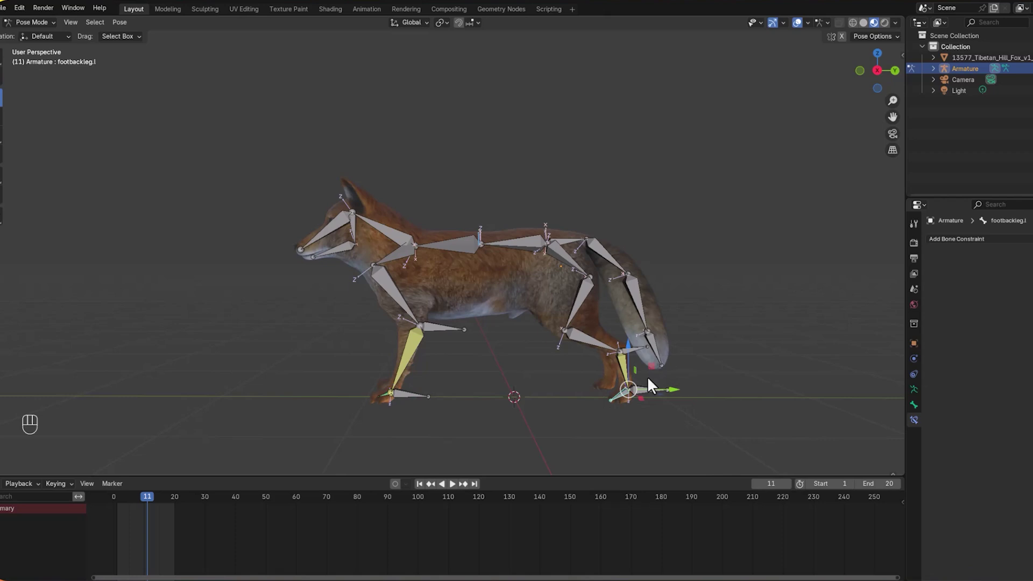
click(623, 359)
shift+click(621, 394)
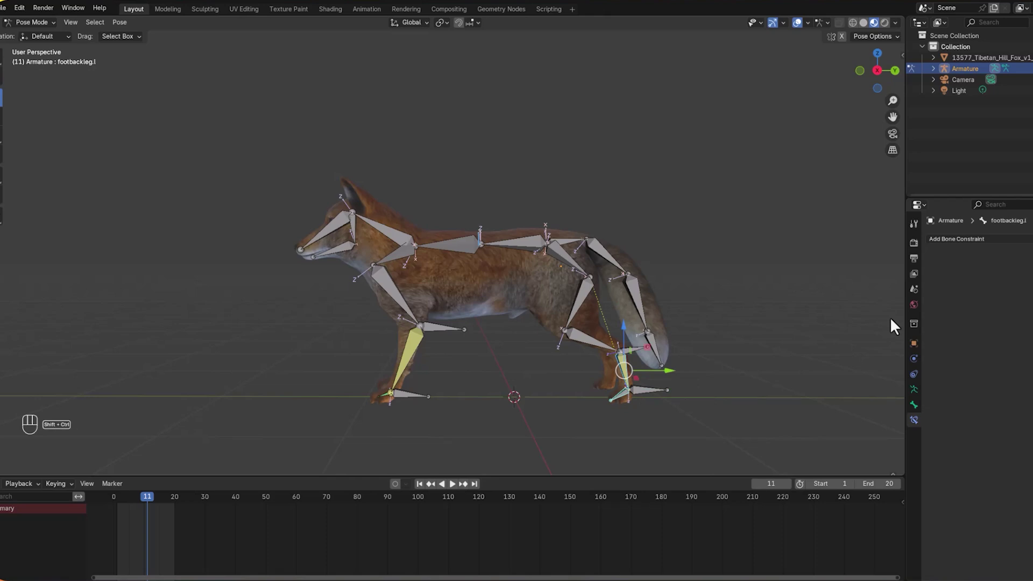
key(ctrl+shift+c)
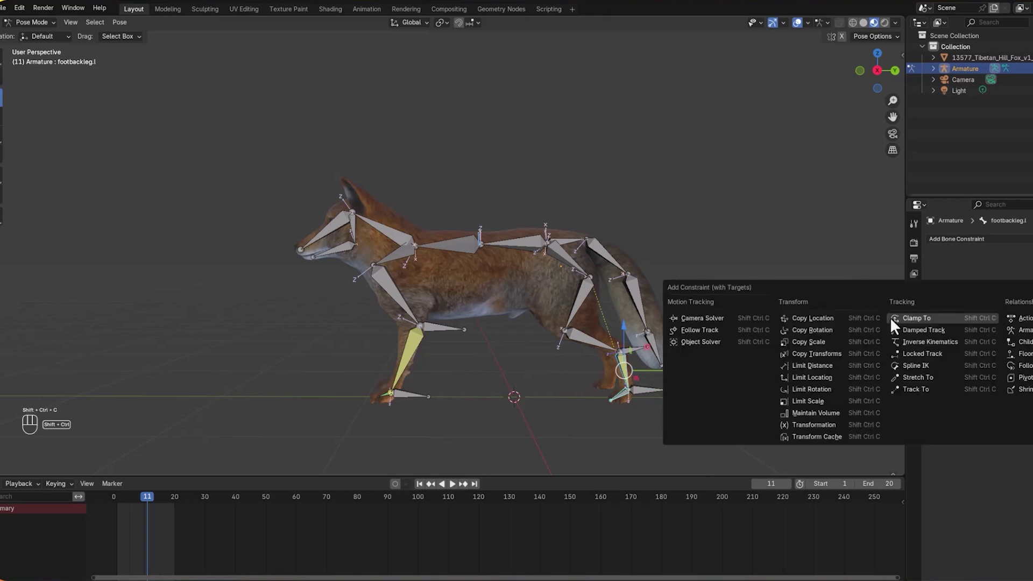
click(823, 318)
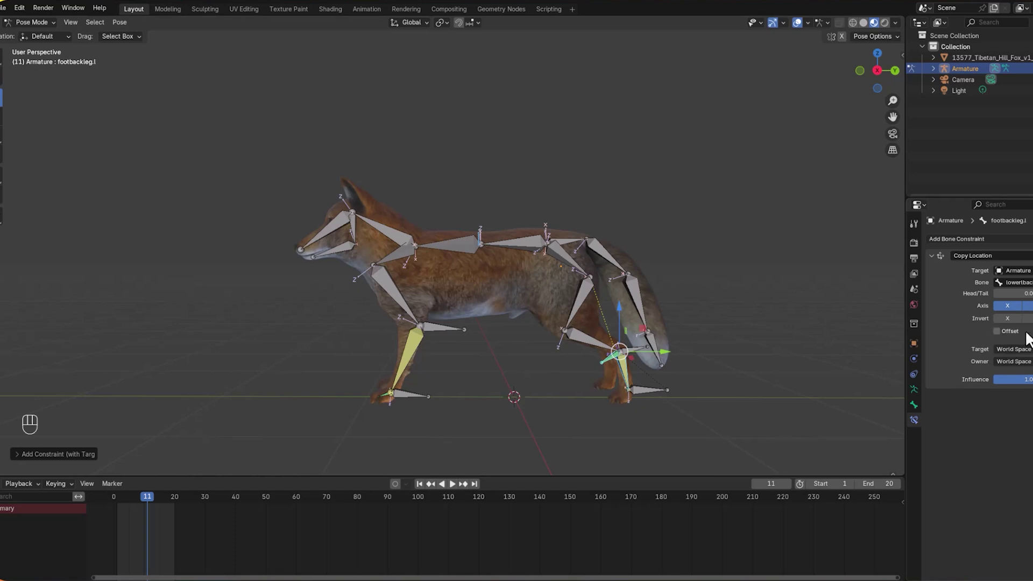
drag(999, 293, 1030, 293)
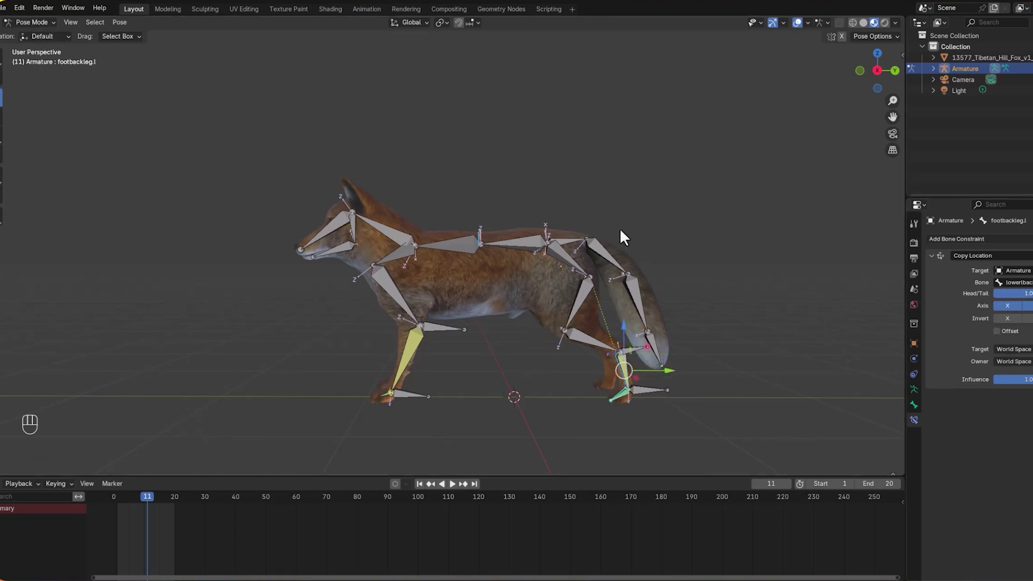
Move the hip bones vertically to test how both constrained foot bones follow the legs, and undo the move
drag(520, 174, 581, 264)
key(g)
key(z)
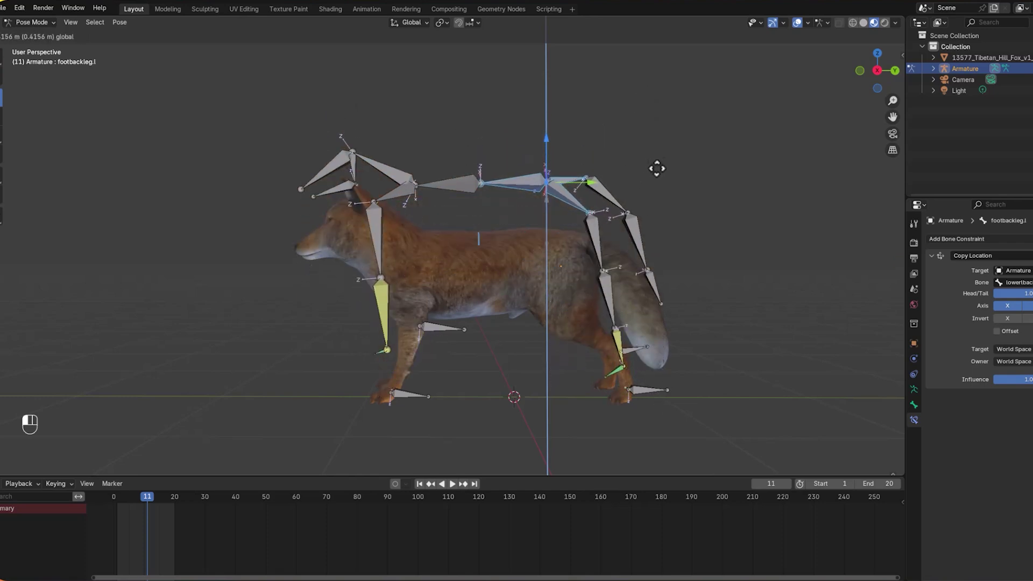
click(656, 202)
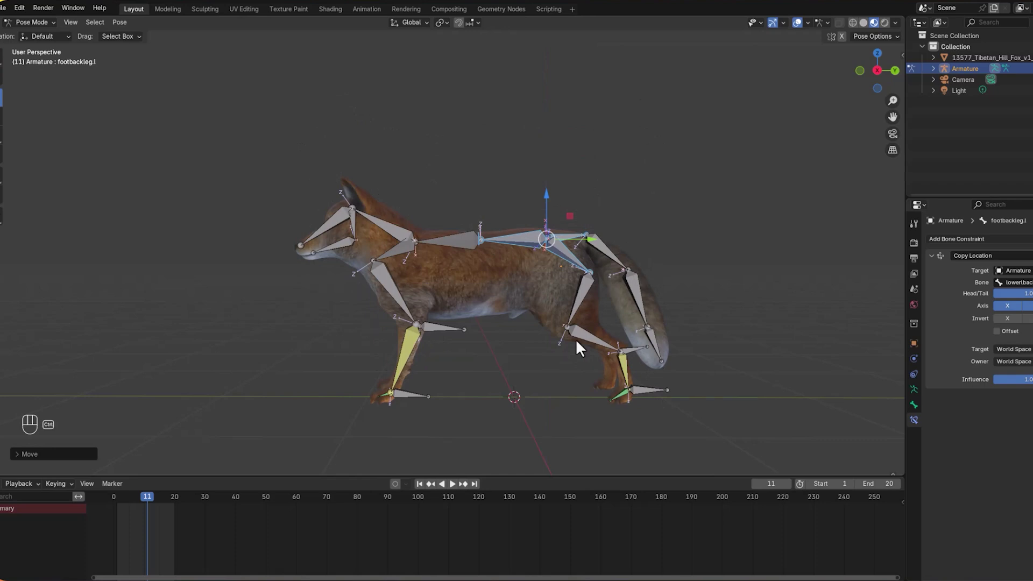
key(ctrl+z)
Test the front leg by moving ikfront leg.l, and return the bone to its original position
click(416, 397)
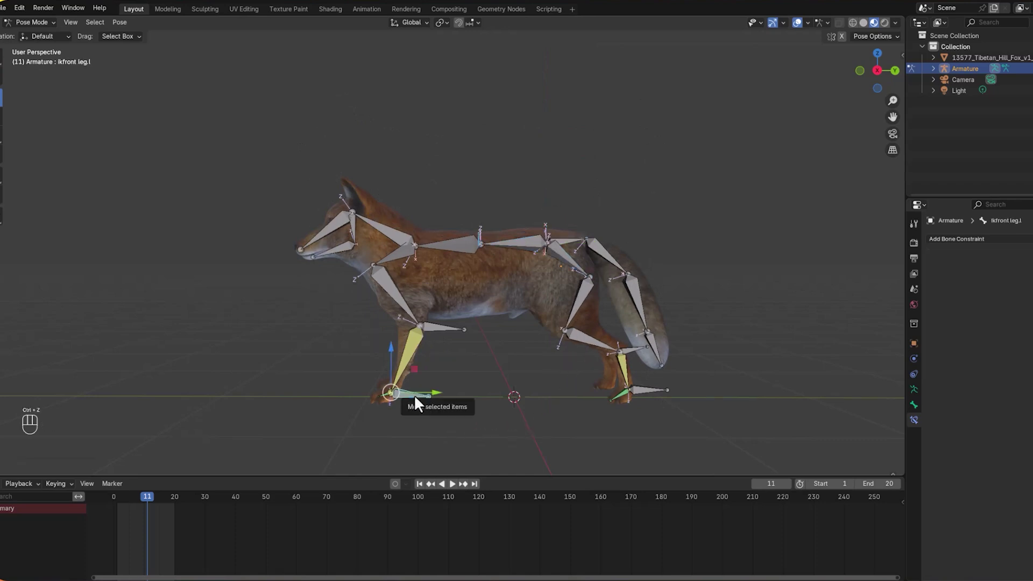
key(g)
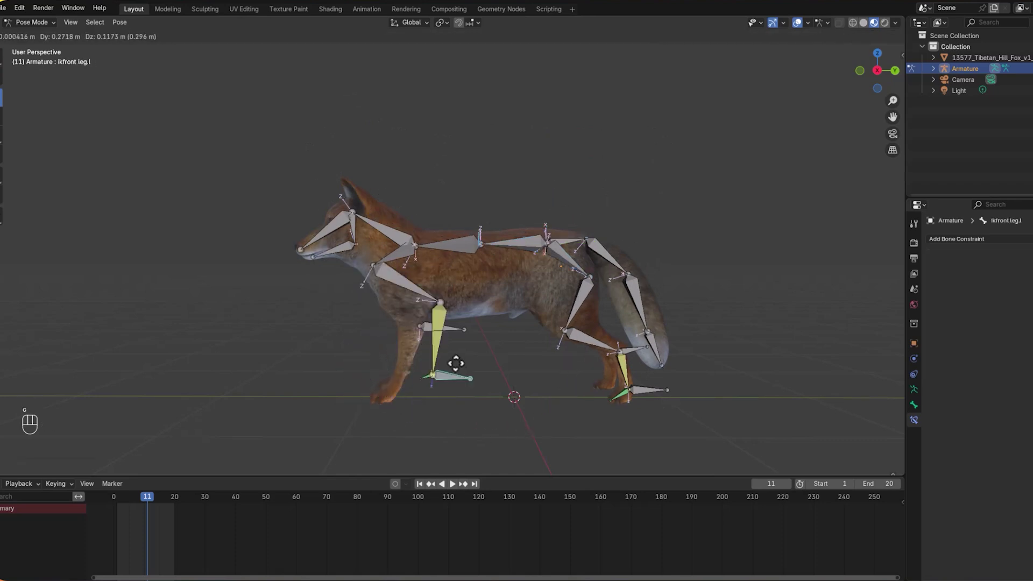
click(434, 371)
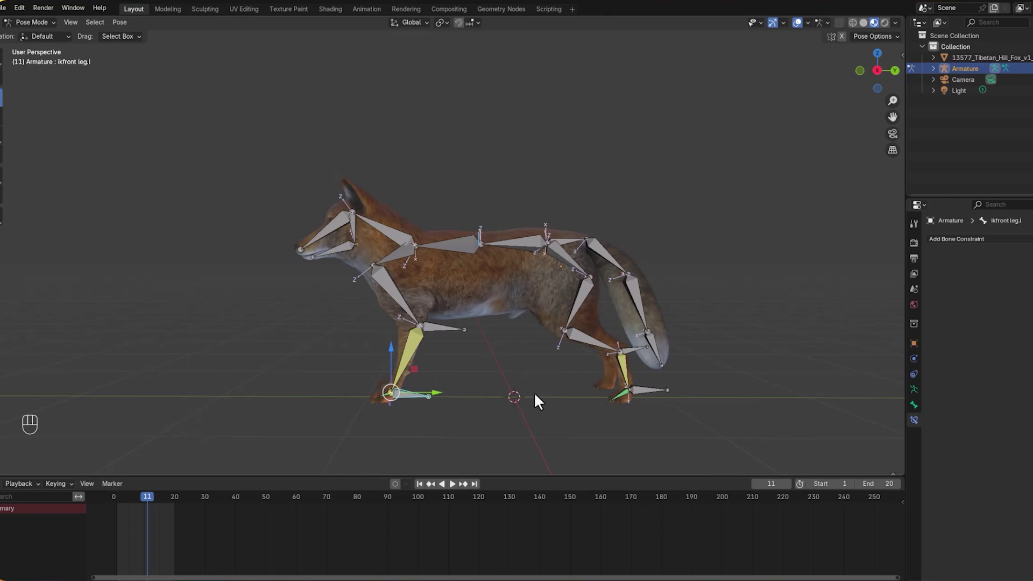
In Edit Mode, parent the front pole bone polefrontleg.l to ikfront leg.l with Keep Offset
click(34, 22)
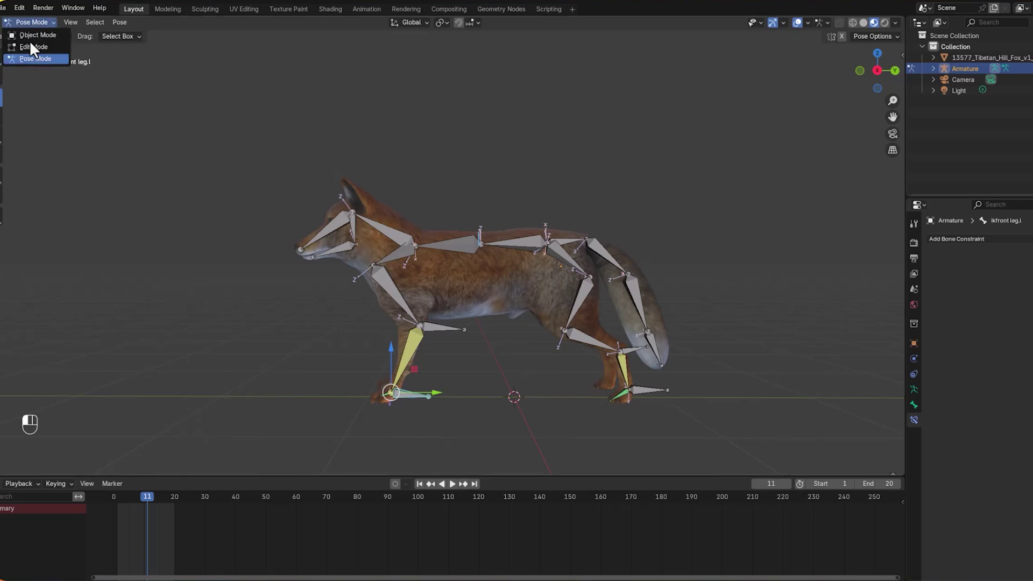
click(31, 47)
click(758, 242)
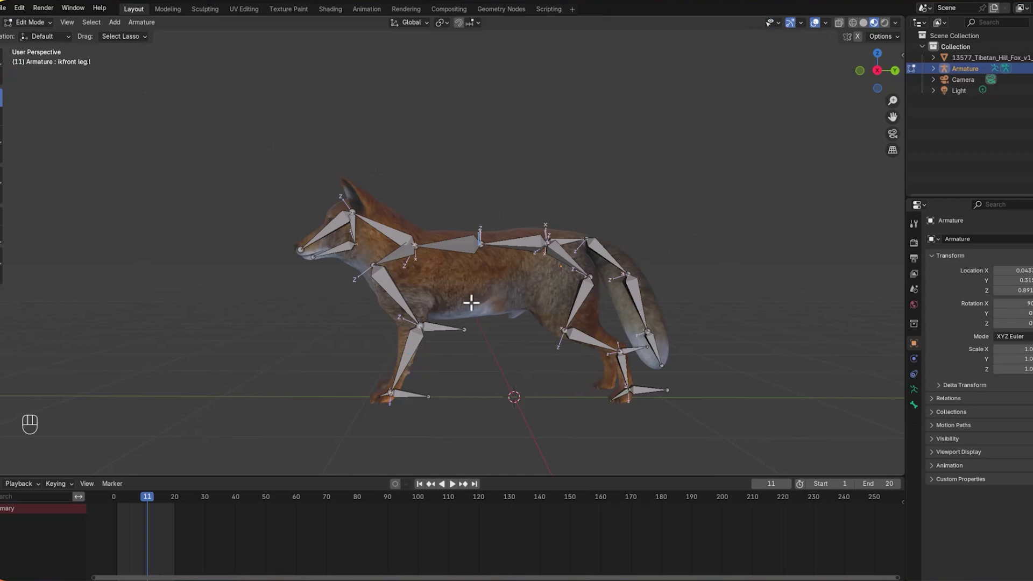
click(409, 393)
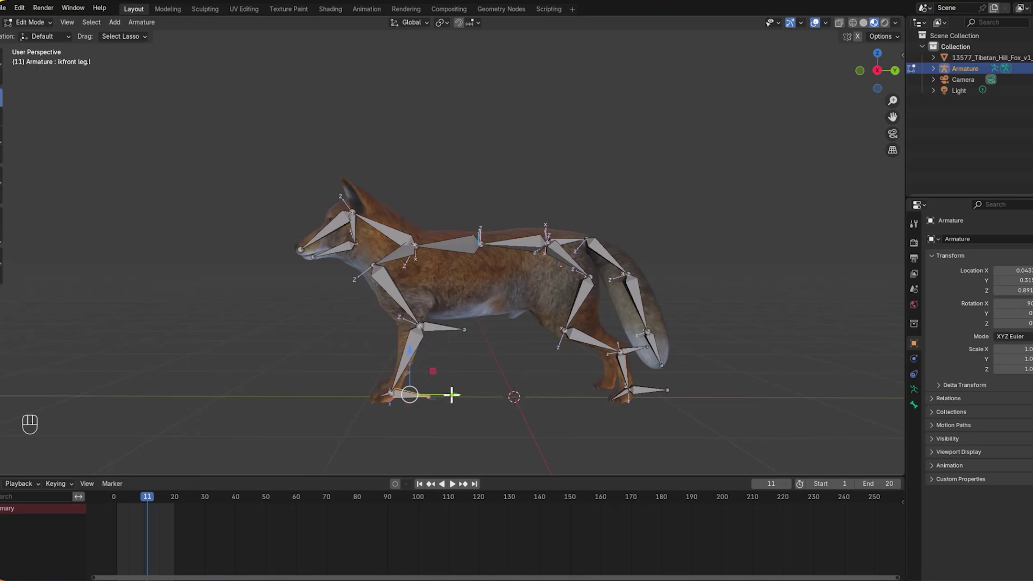
click(447, 329)
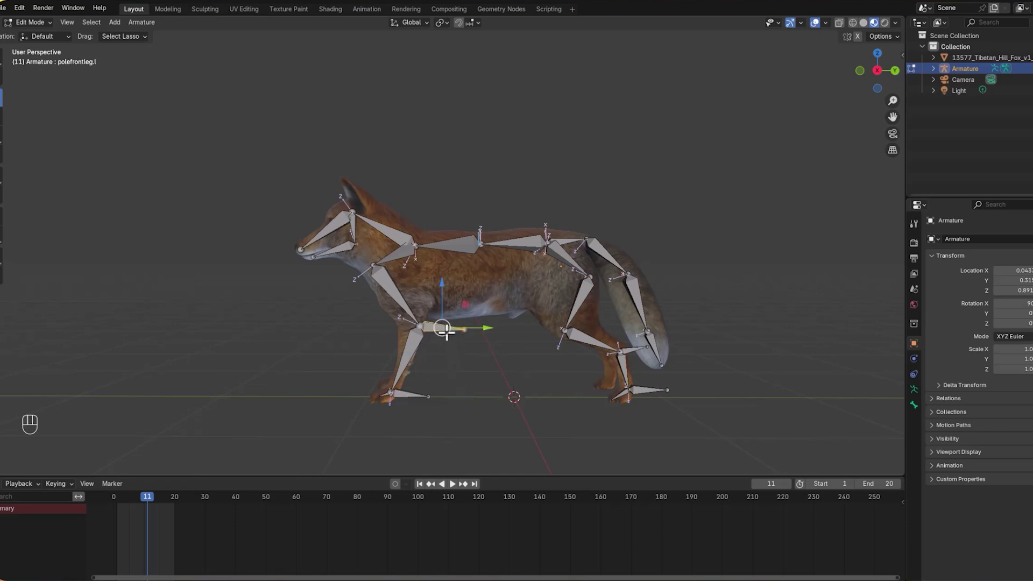
shift+click(415, 396)
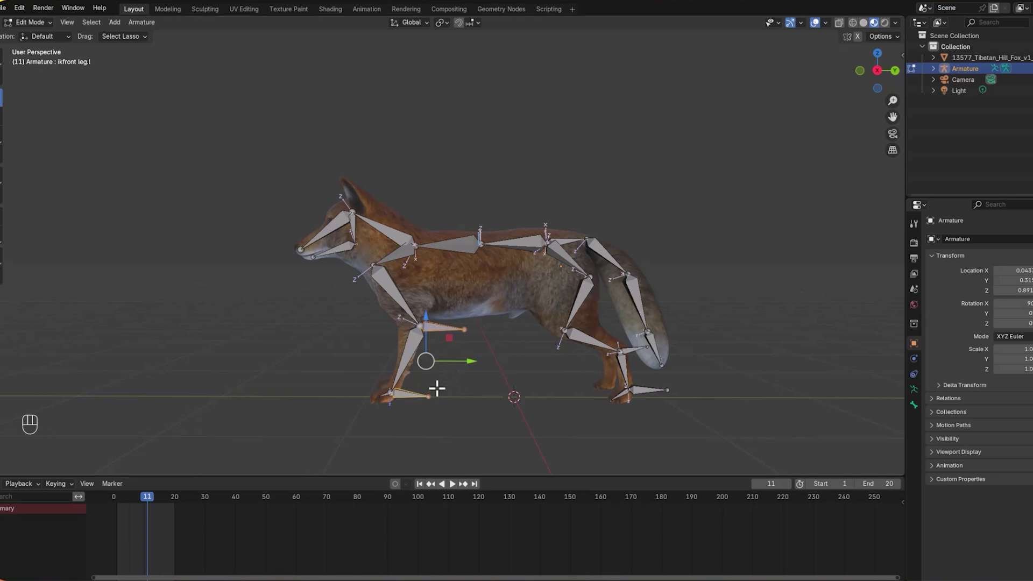
key(ctrl+p)
click(437, 388)
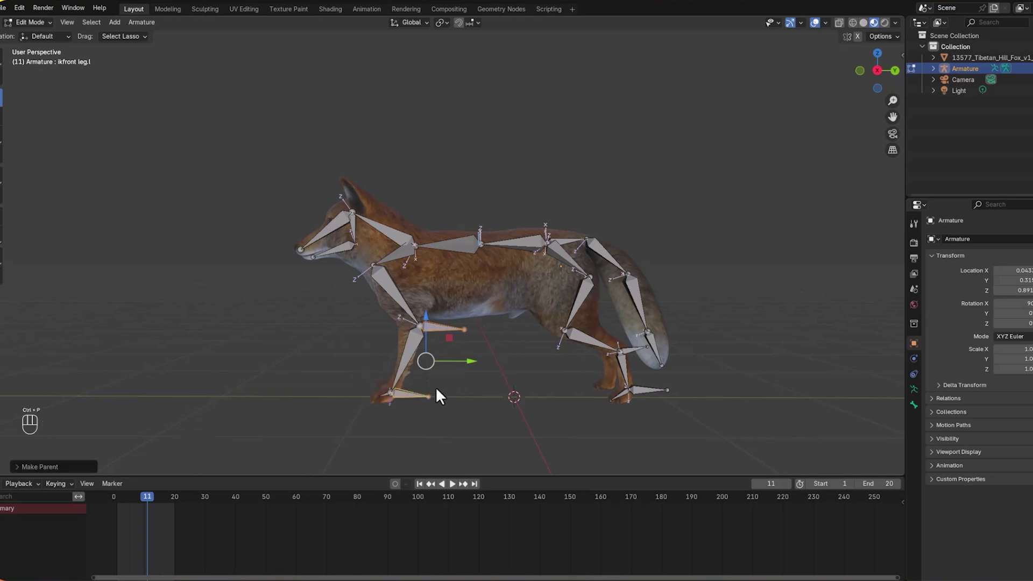
Parent the back leg's pole bone to ikbackleg.l with Keep Offset
click(640, 346)
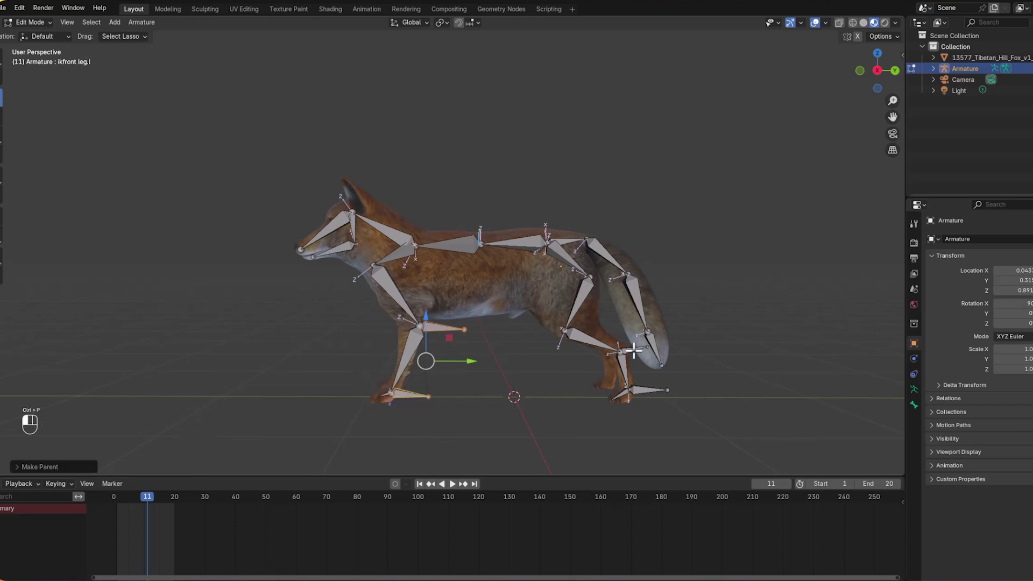
shift+click(648, 387)
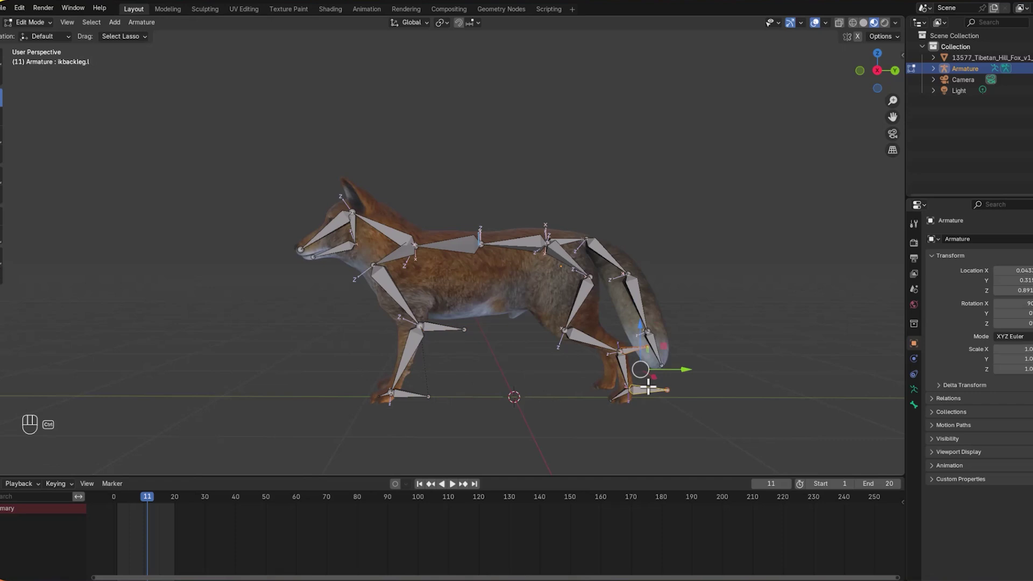
key(ctrl+p)
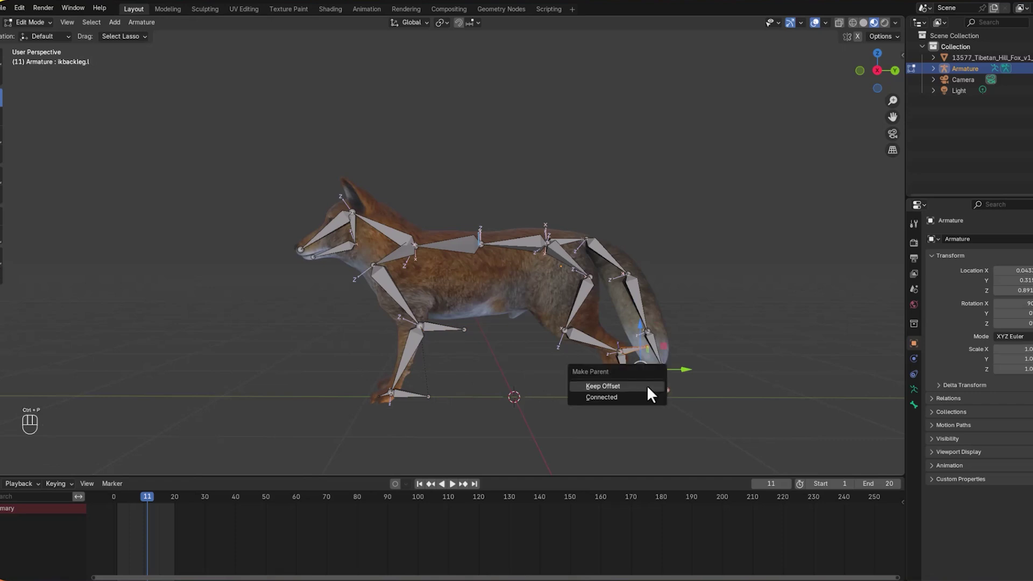
click(647, 385)
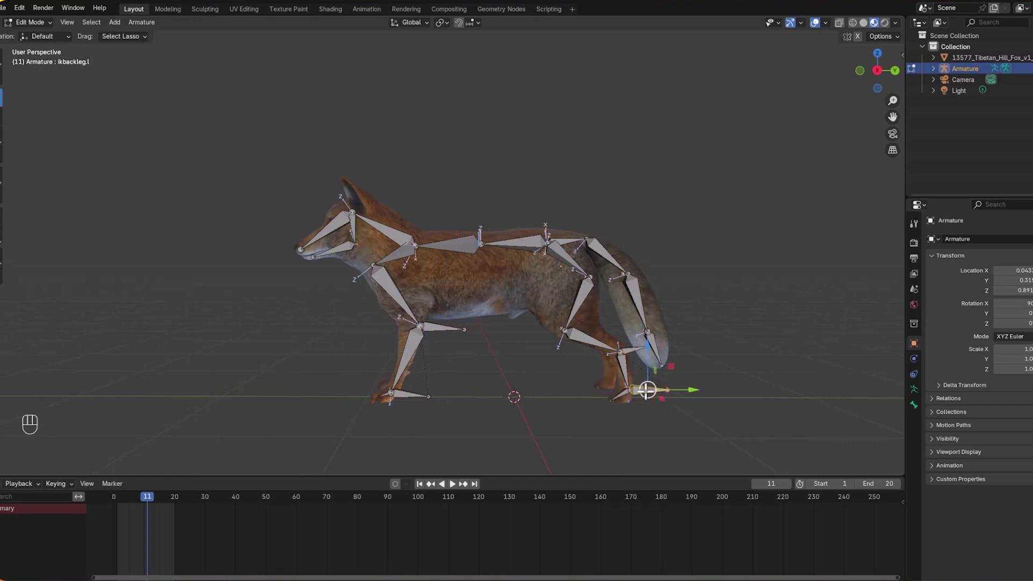
In Pose Mode, test-move ikbackleg.l and ikfront leg.l to check that the pole bones follow, and cancel both moves
key(g)
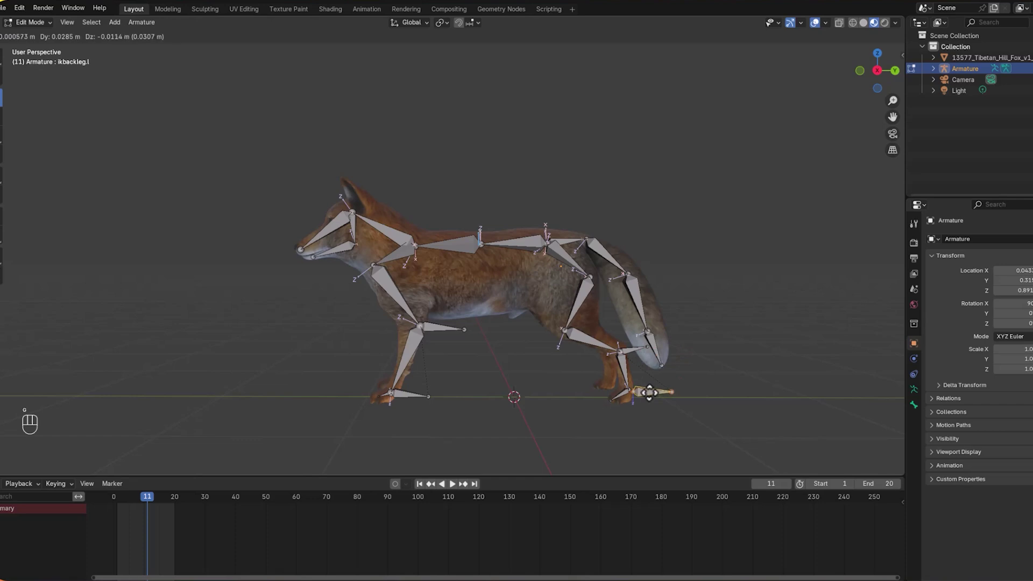
click(650, 392)
click(34, 22)
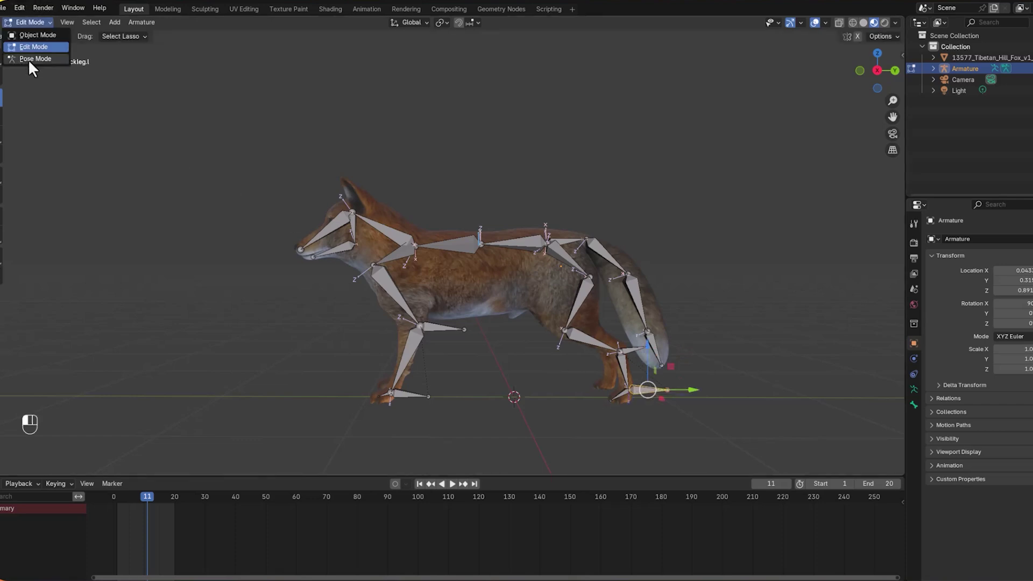
click(28, 61)
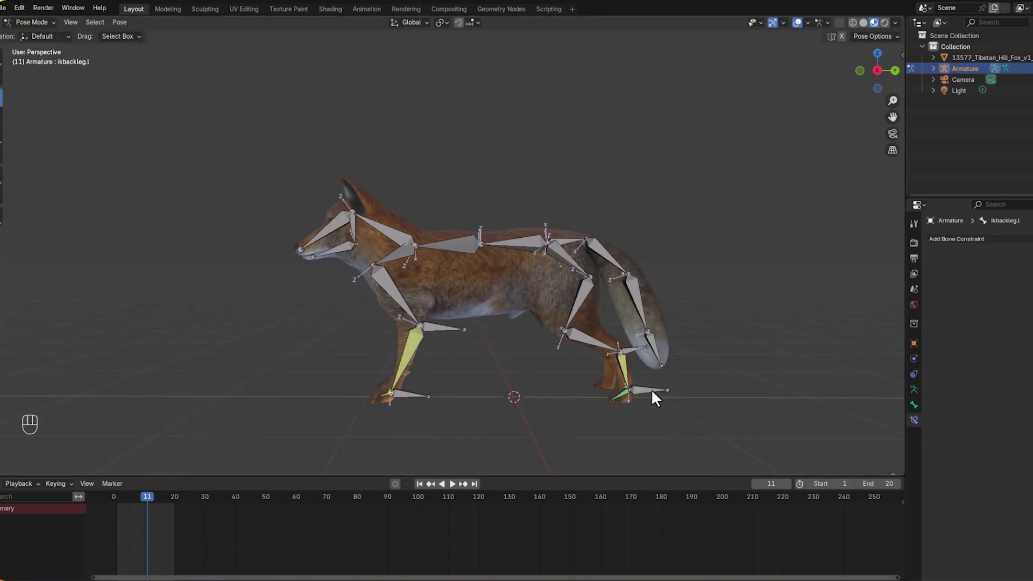
key(g)
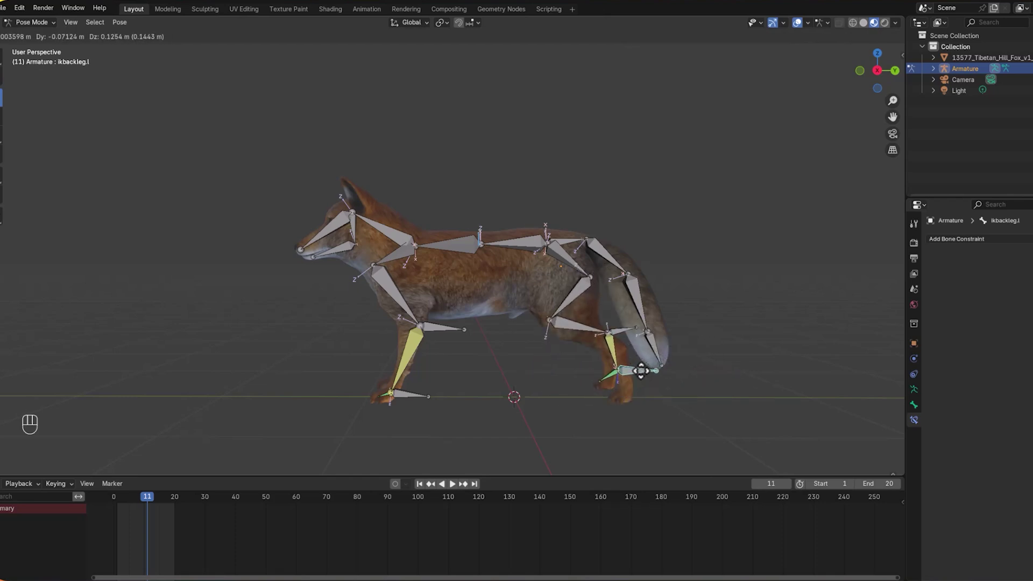
right_click(650, 382)
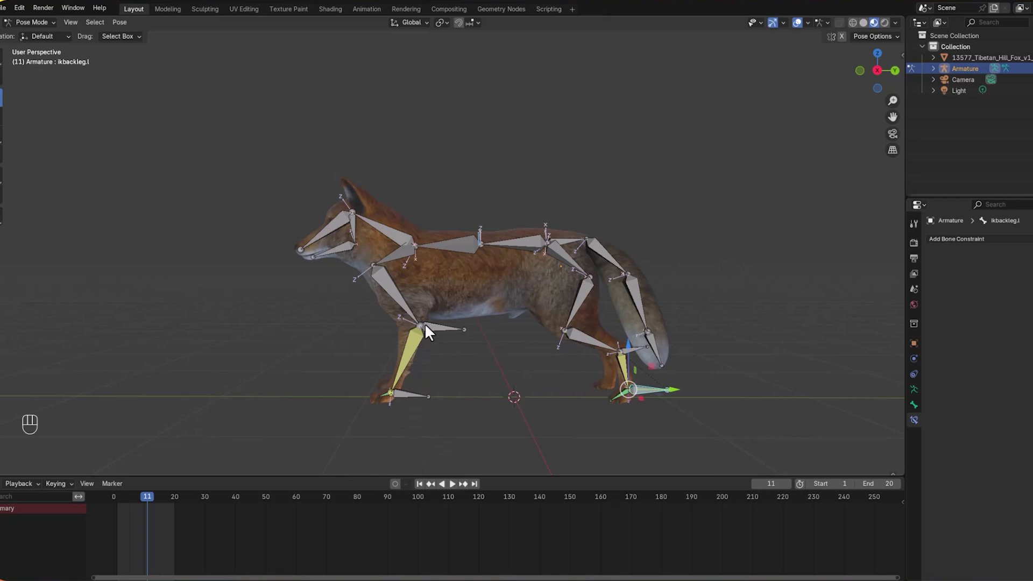
click(413, 395)
key(g)
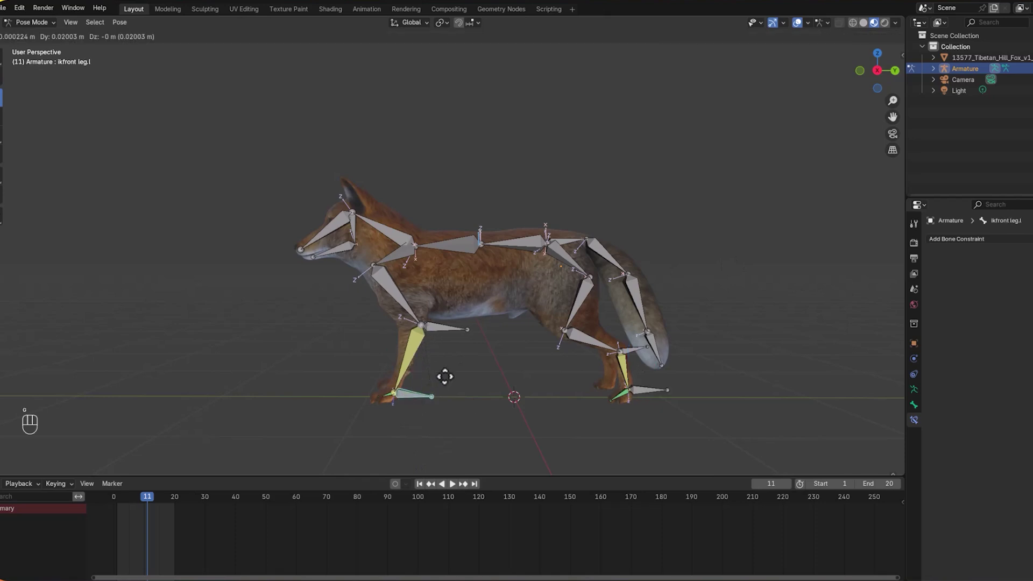
right_click(415, 375)
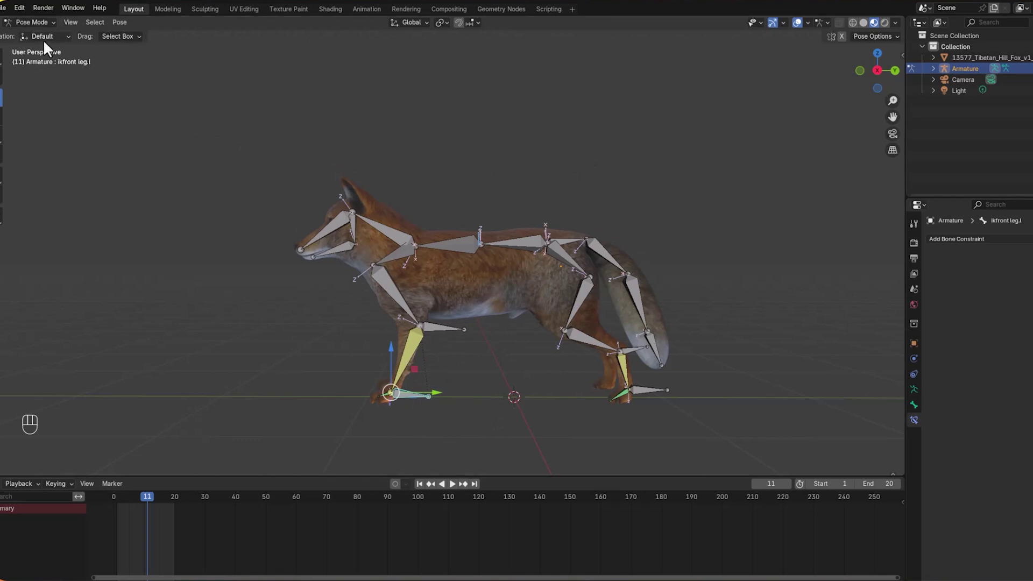
In Edit Mode, select all bones of the armature and symmetrize them to create the opposite-side legs
click(33, 23)
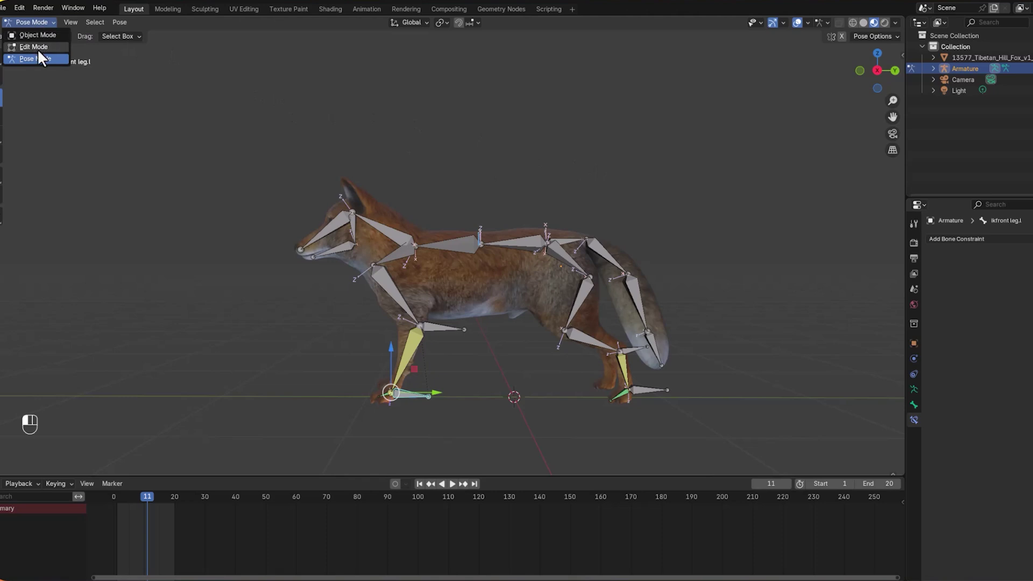
click(34, 47)
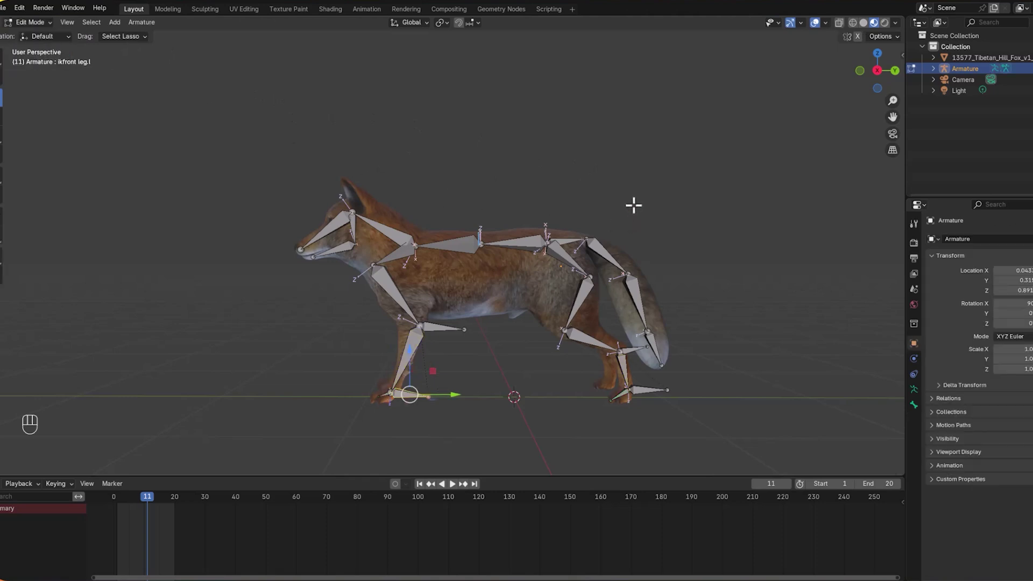
key(a)
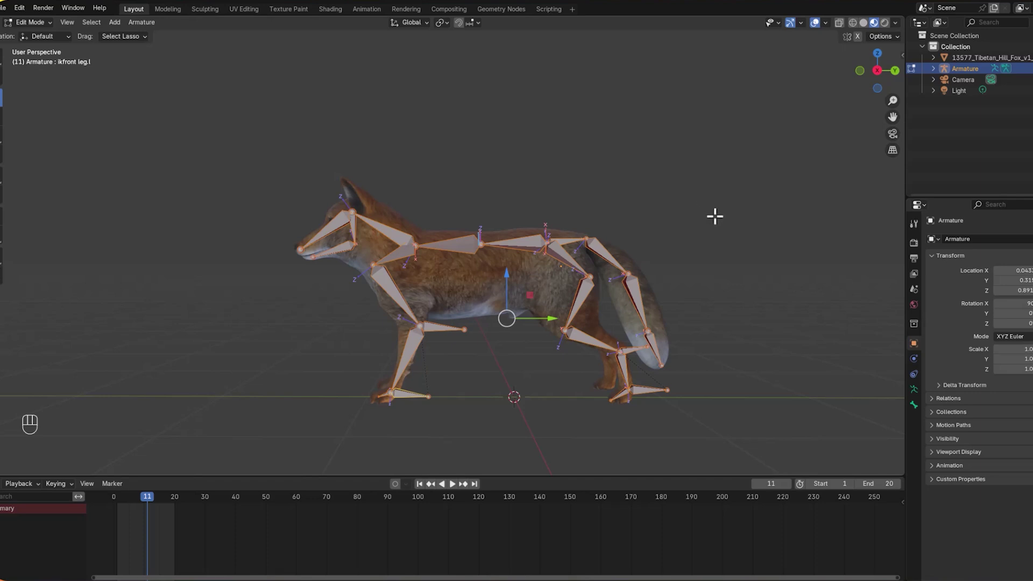
middle_drag(715, 214, 660, 229)
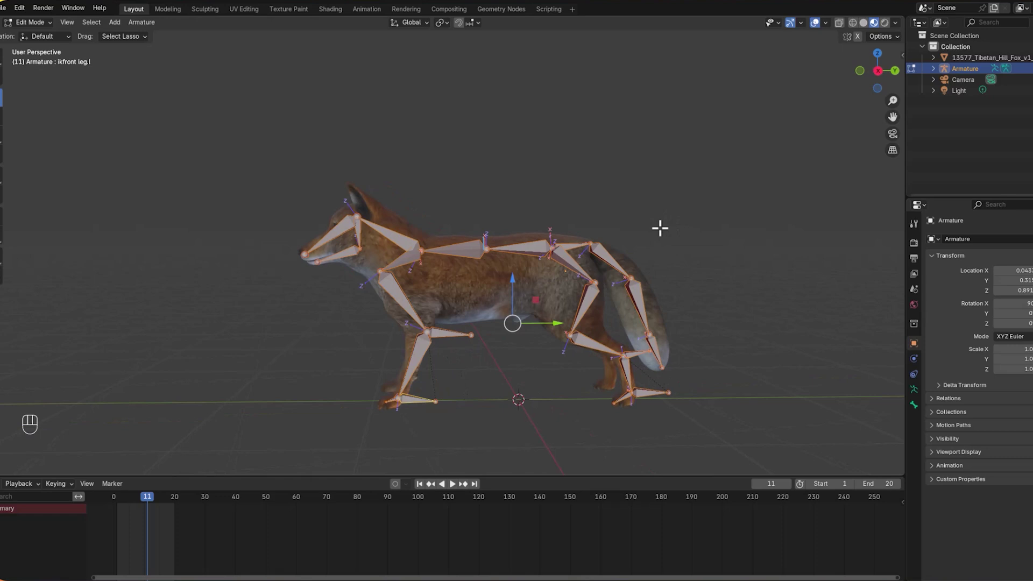
click(141, 23)
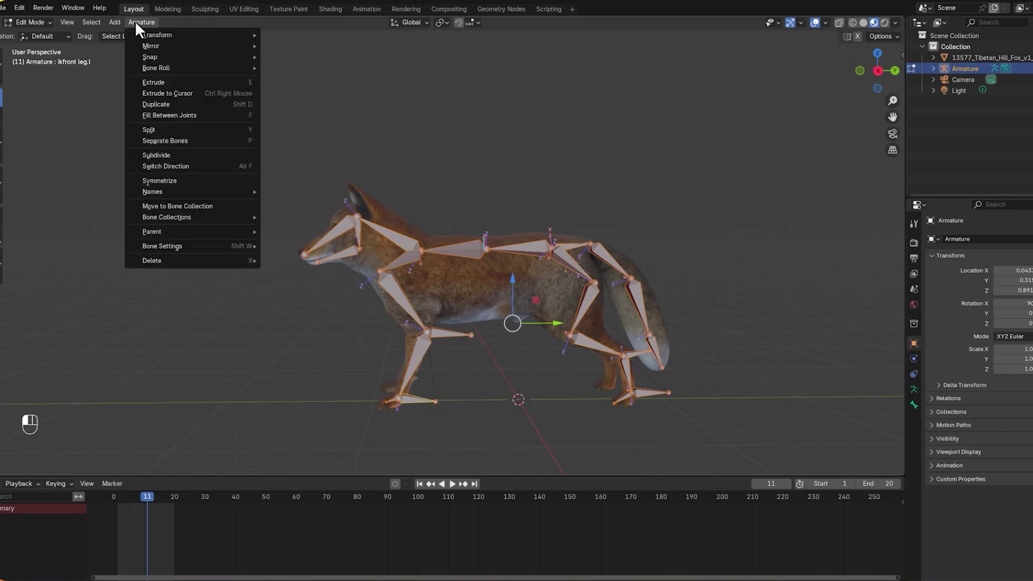
click(167, 182)
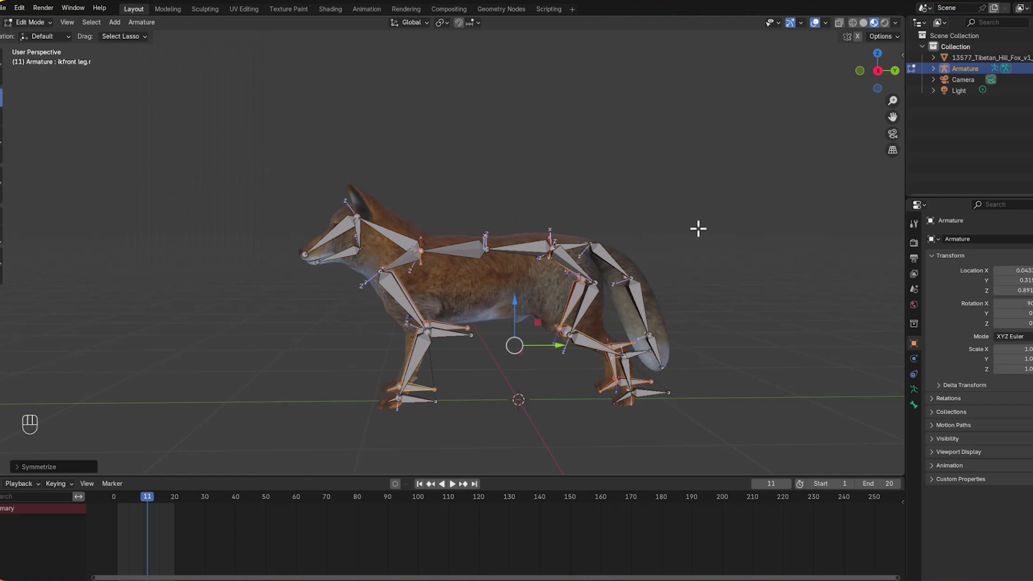
mouse_move(698, 229)
middle_down()
mouse_move(722, 221)
mouse_move(450, 228)
mouse_move(712, 240)
middle_up()
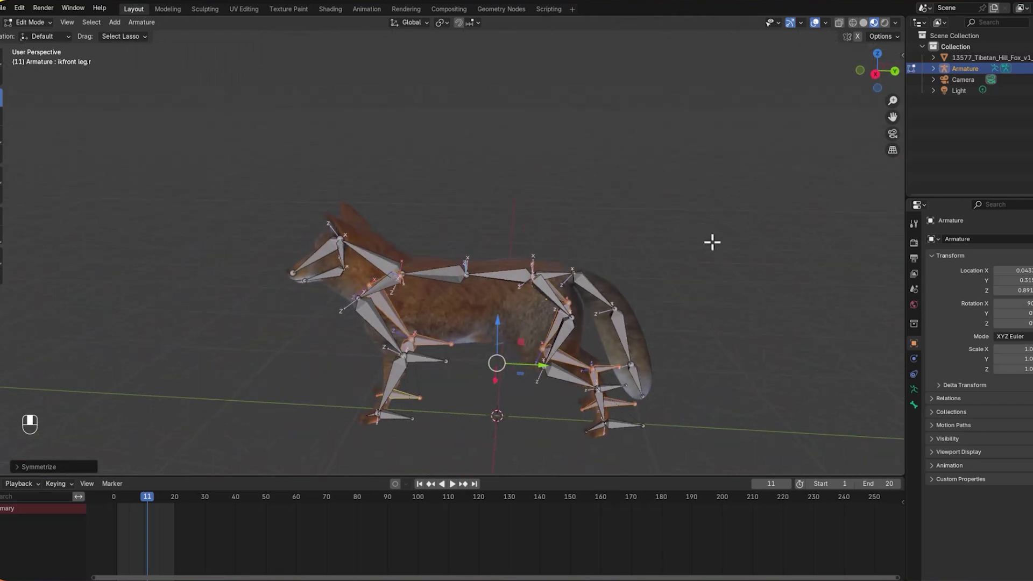
In Pose Mode, select the bones around the hips, test-move them down along Z to check the leg IK, and undo the move
click(25, 22)
click(25, 55)
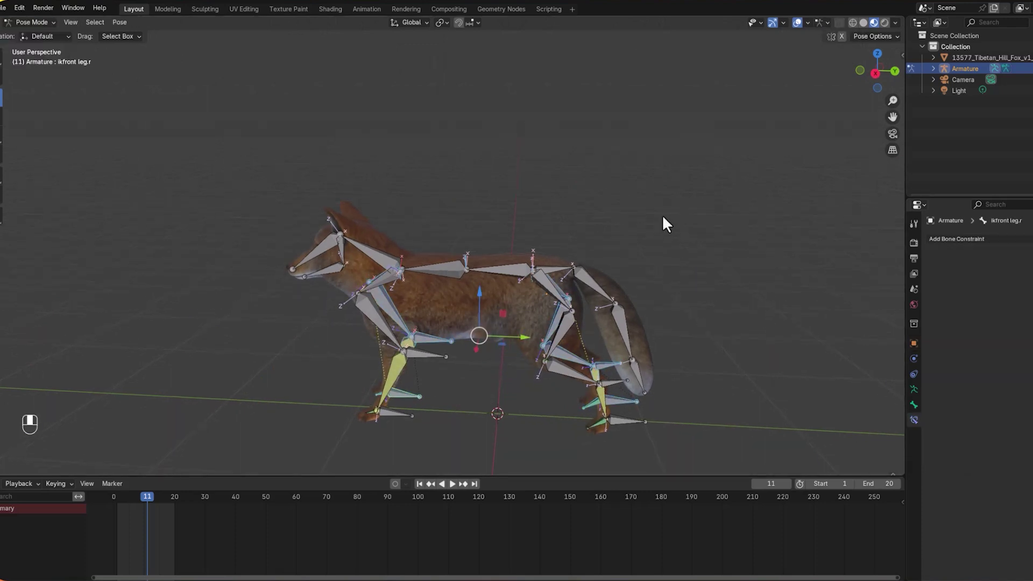
middle_drag(663, 215, 664, 211)
drag(506, 172, 559, 262)
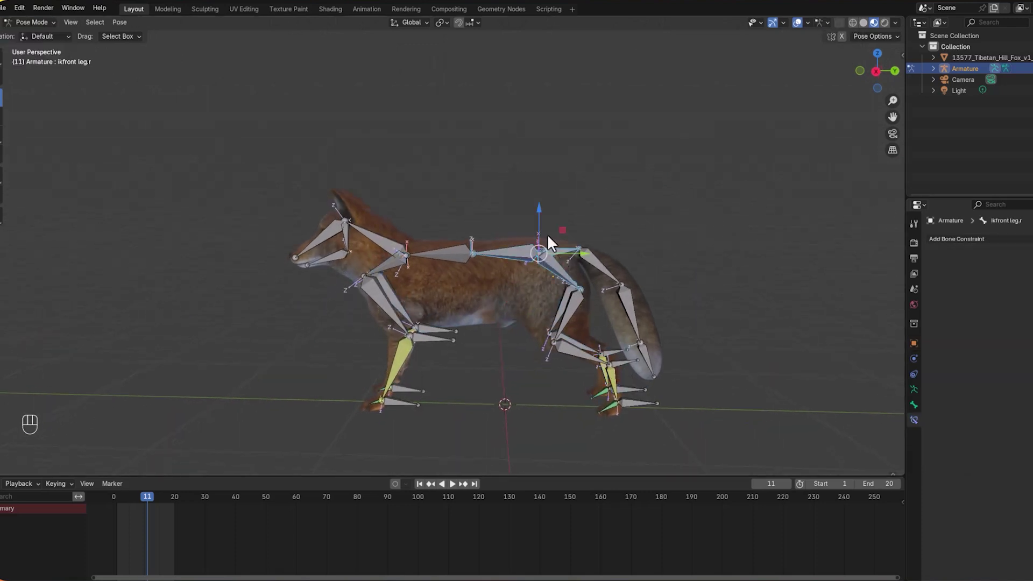
drag(540, 214, 609, 237)
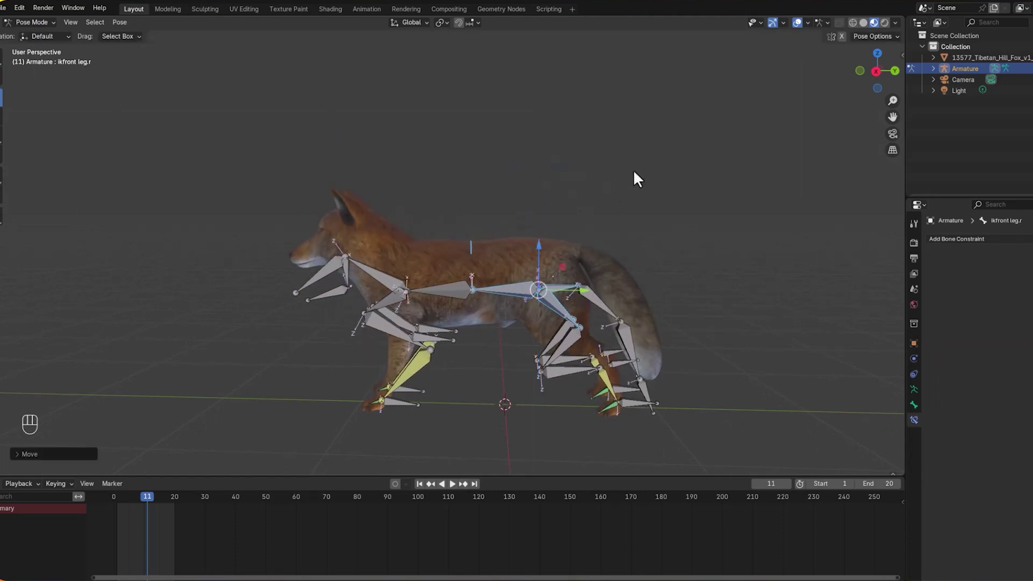
key(ctrl+z)
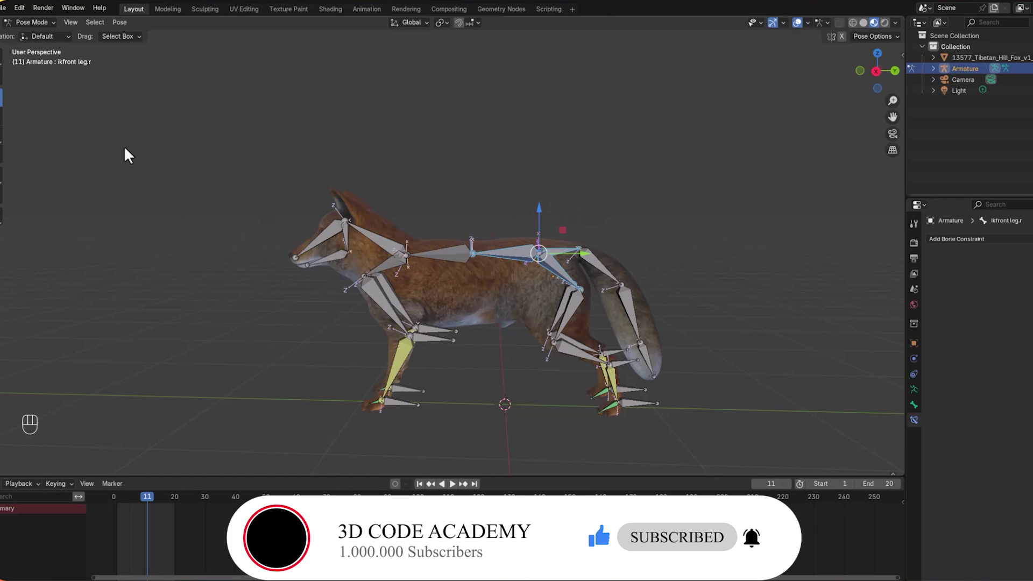
In Object Mode, select the fox mesh and then the armature, and parent the mesh to it with Automatic Weights
click(41, 20)
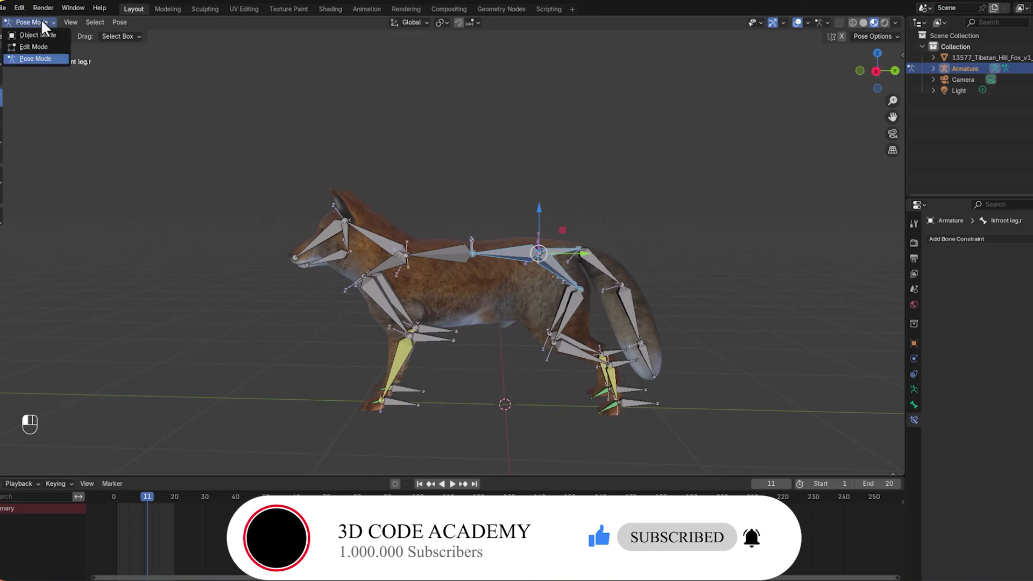
click(40, 34)
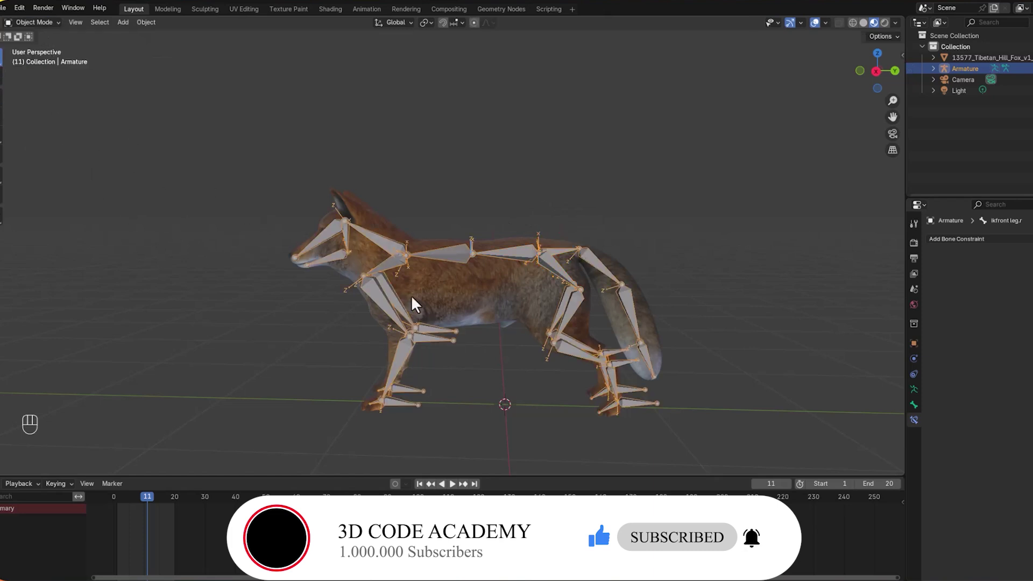
click(492, 302)
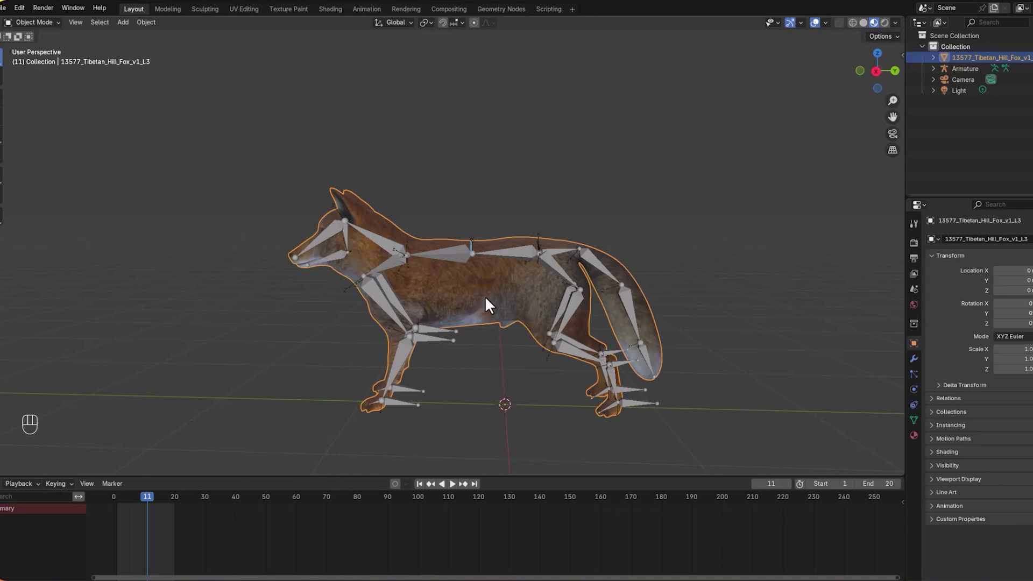
click(496, 253)
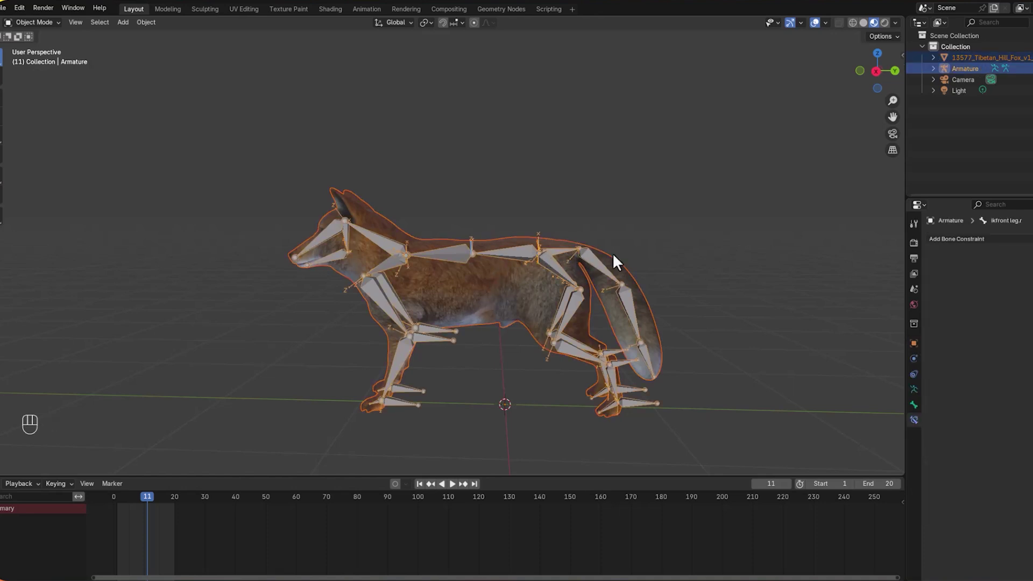
key(ctrl+p)
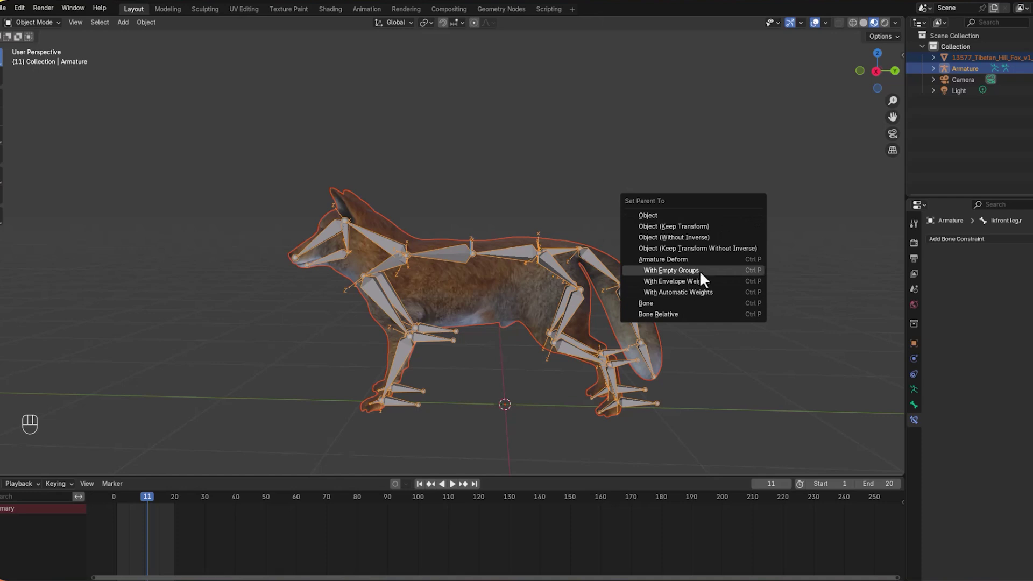
click(696, 298)
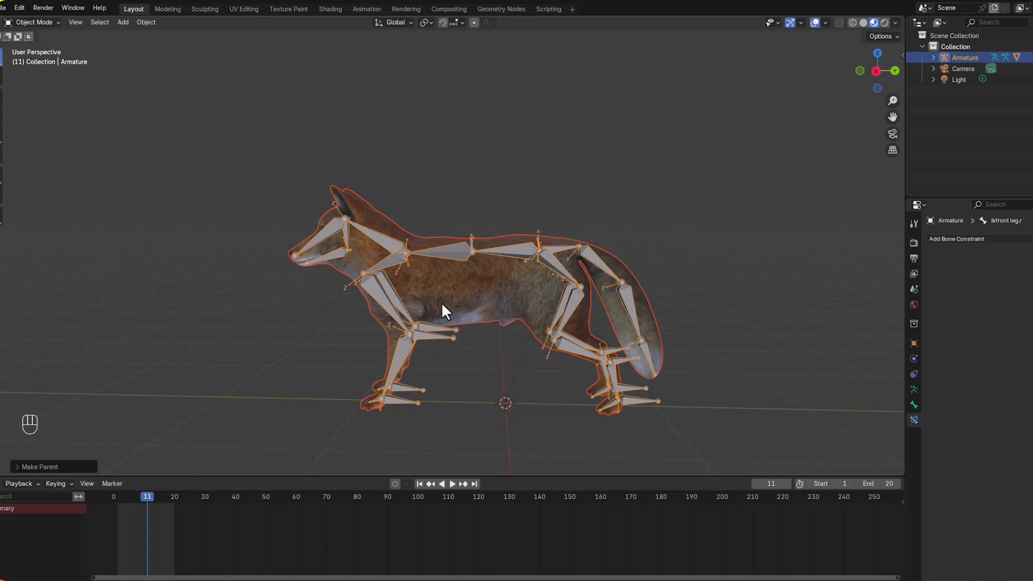
In Pose Mode, move the selected hip bones down and back up along Z to test how the mesh deforms
click(32, 23)
click(29, 57)
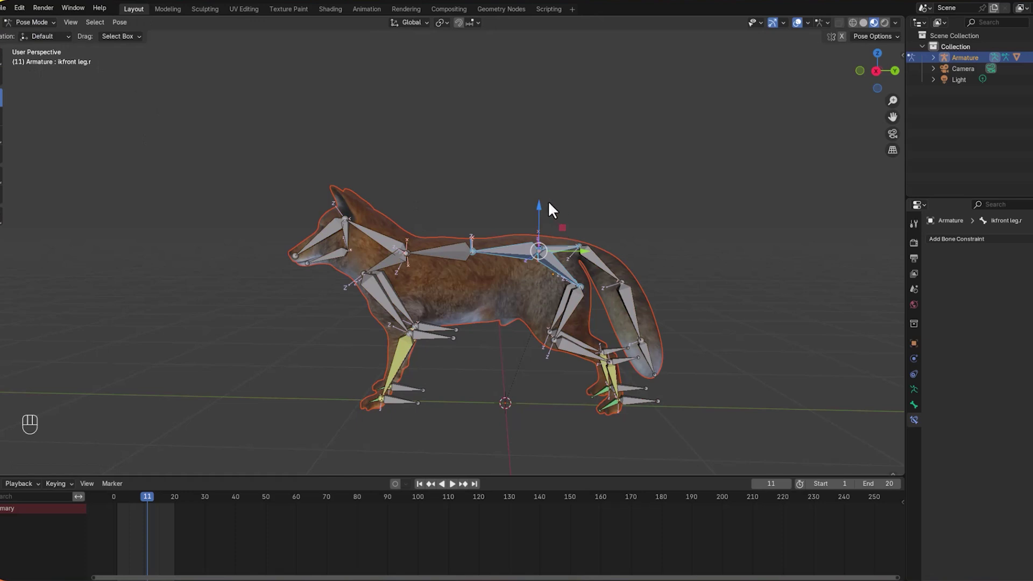
key(g)
key(z)
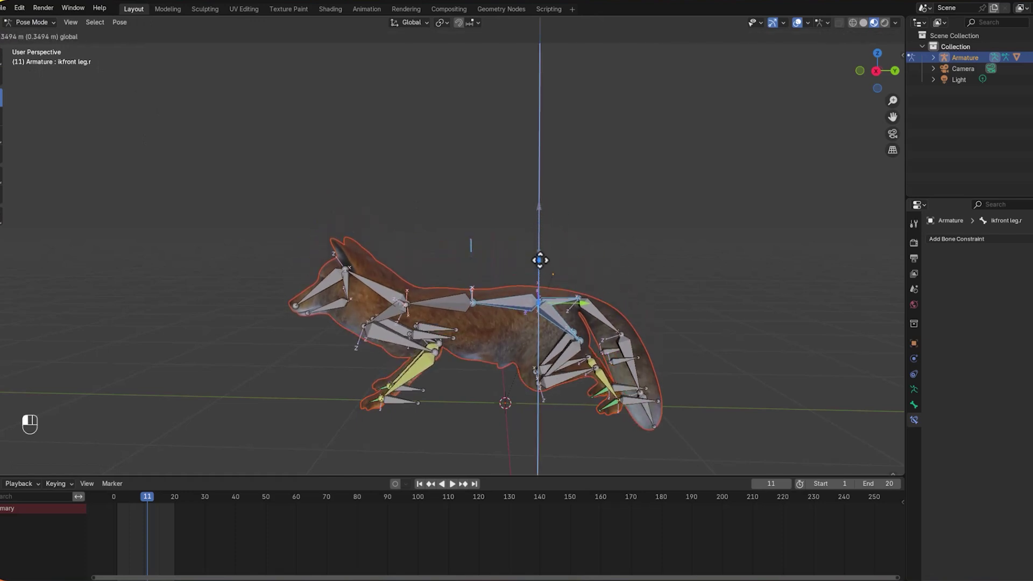
click(543, 217)
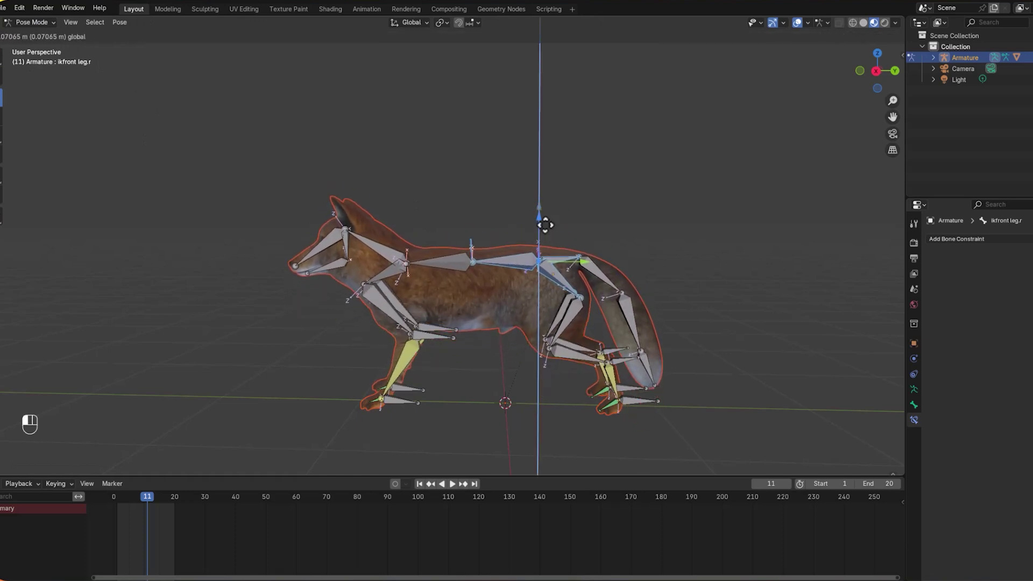
Hide the viewport overlays and move the hip bones up and down to check the fox's deformation from several angles
click(796, 24)
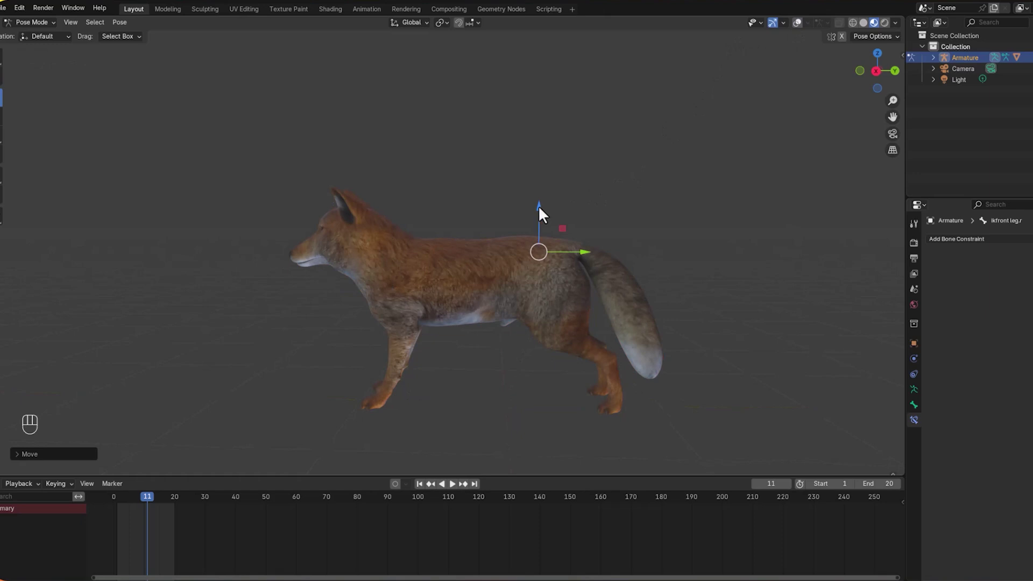
drag(540, 207, 558, 236)
middle_drag(557, 237, 622, 234)
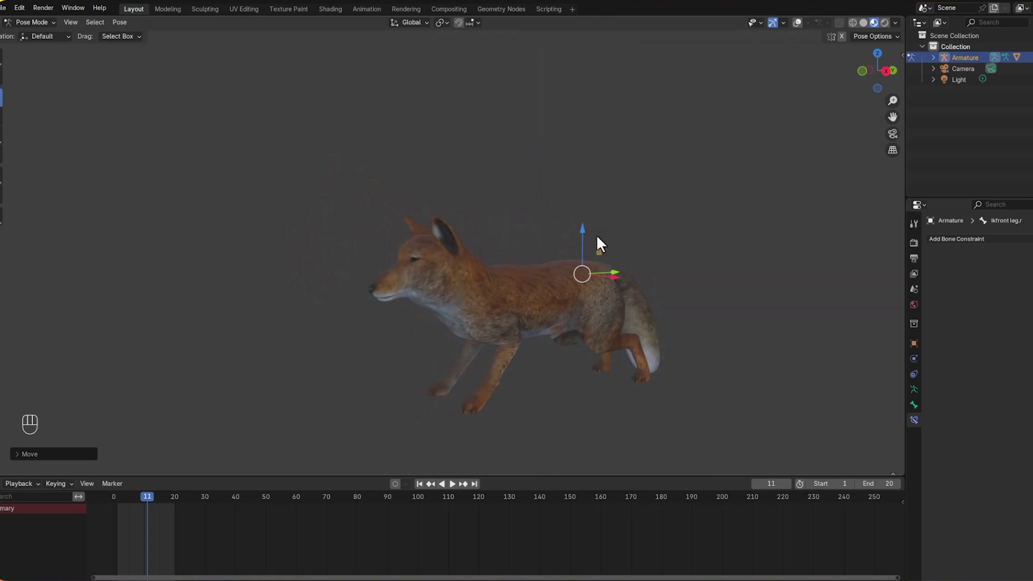
mouse_move(583, 232)
mouse_down()
mouse_move(583, 197)
mouse_move(579, 221)
mouse_up()
middle_drag(622, 242, 592, 242)
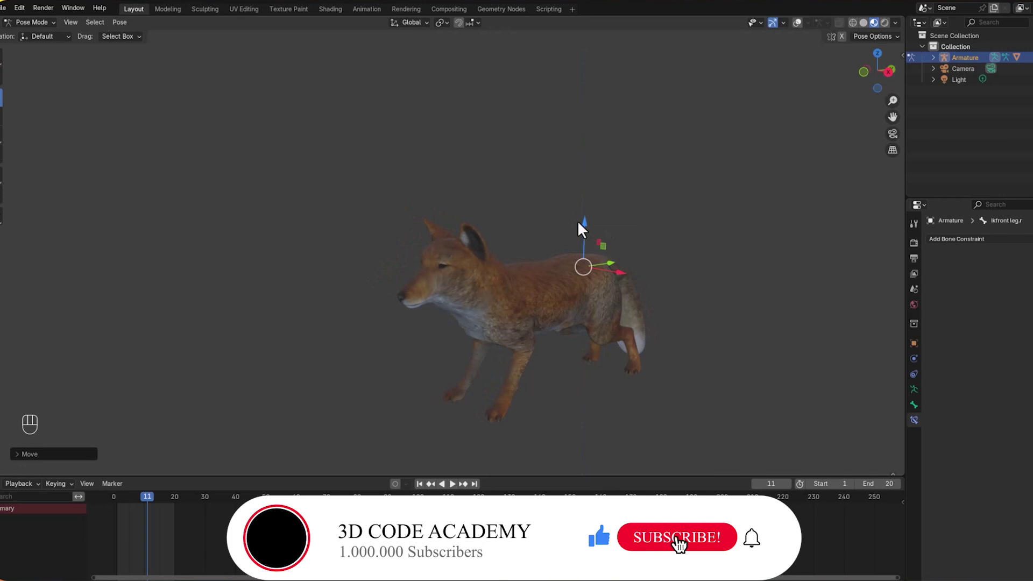
drag(584, 222, 583, 219)
mouse_move(606, 231)
middle_down()
mouse_move(662, 238)
mouse_move(625, 229)
middle_up()
mouse_move(535, 239)
mouse_down()
mouse_move(538, 219)
mouse_move(541, 246)
mouse_up()
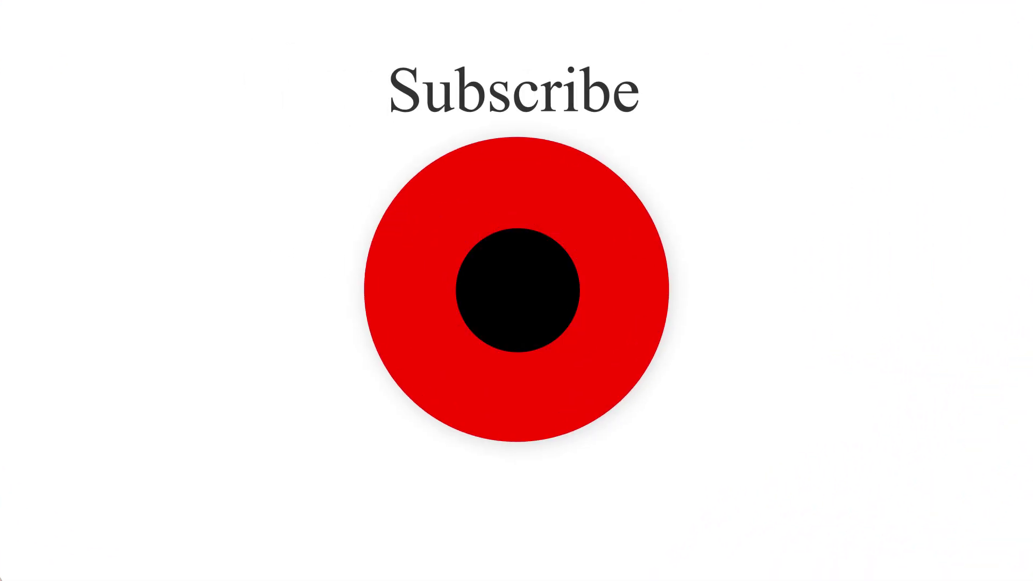